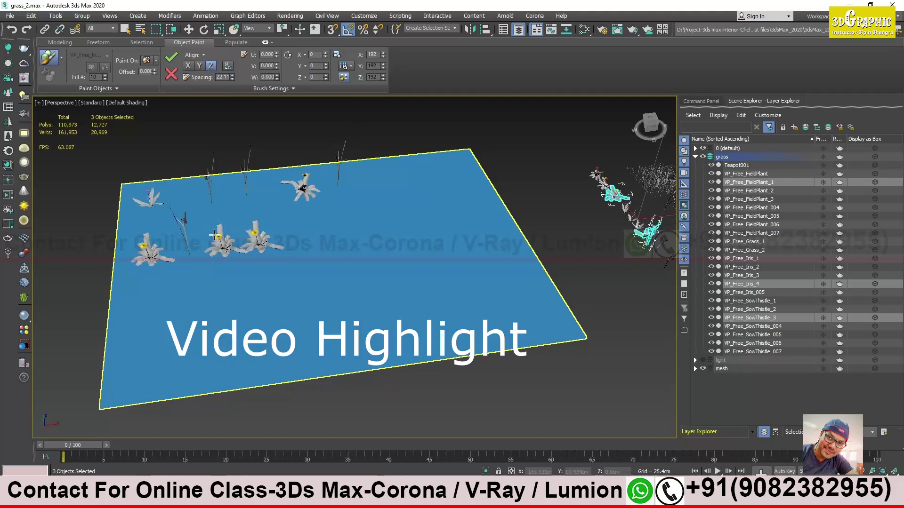
Switch the scaling of the plants painted on the blue plane to a random range of 20 to 200.
{"action": "left_click", "coordinate": [350, 68]}
{"action": "left_click", "coordinate": [356, 88]}
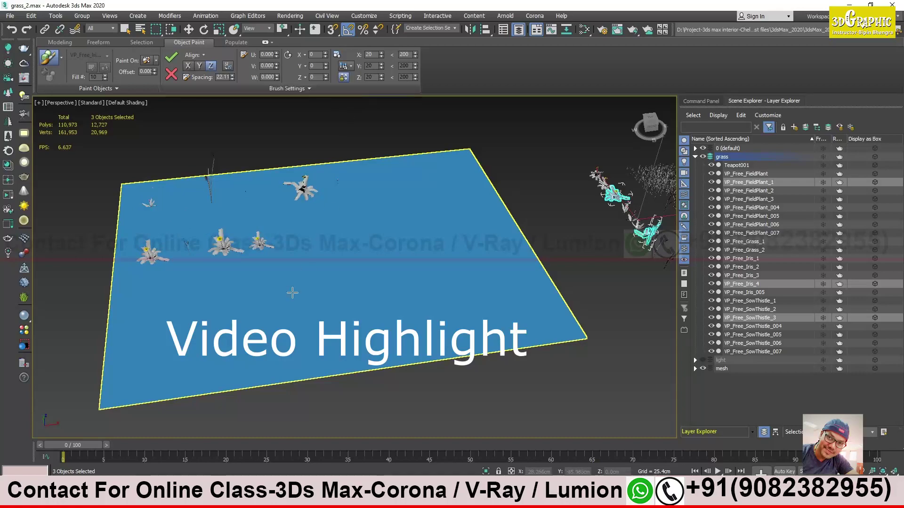
{"action": "middle_click_drag", "start_coordinate": [263, 216], "coordinate": [228, 234], "text": "alt"}
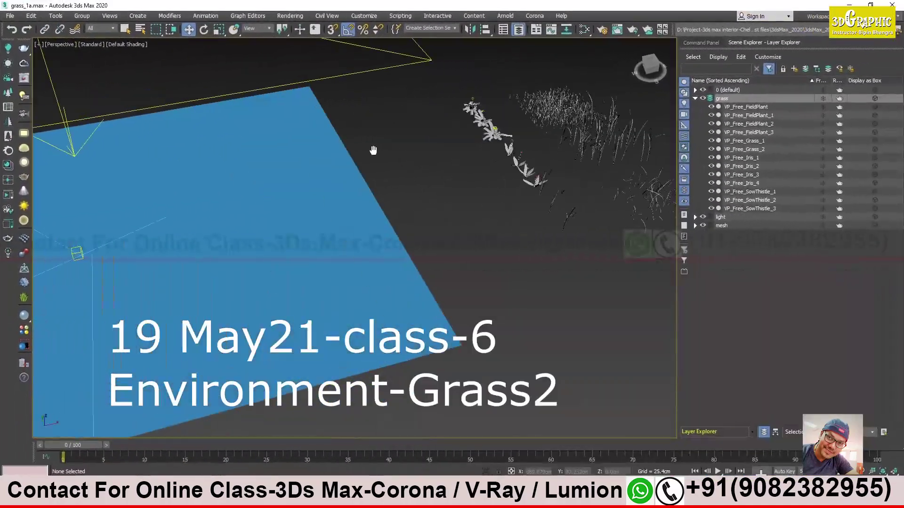
Examine the flower and grass models beside the blue ground plane and the layout of the scene around them.
{"action": "middle_click_drag", "start_coordinate": [245, 198], "coordinate": [341, 179], "text": "alt"}
{"action": "scroll", "coordinate": [477, 197], "scroll_direction": "up", "scroll_amount": 6}
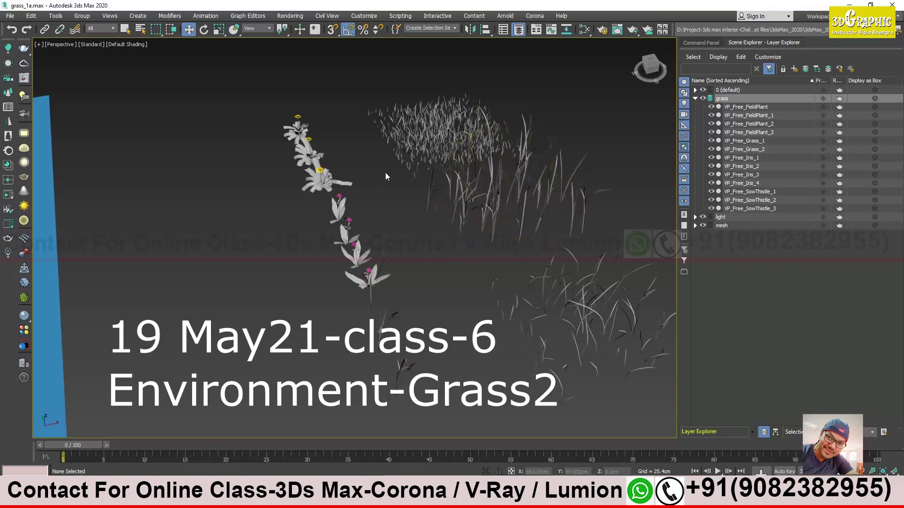
{"action": "middle_click_drag", "start_coordinate": [350, 196], "coordinate": [357, 199], "text": "alt"}
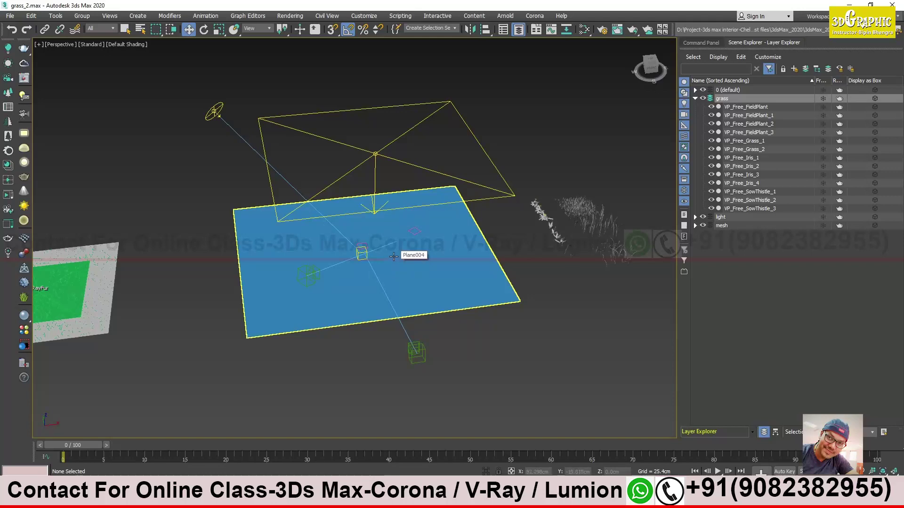
{"action": "scroll", "coordinate": [414, 254], "scroll_direction": "up", "scroll_amount": 4}
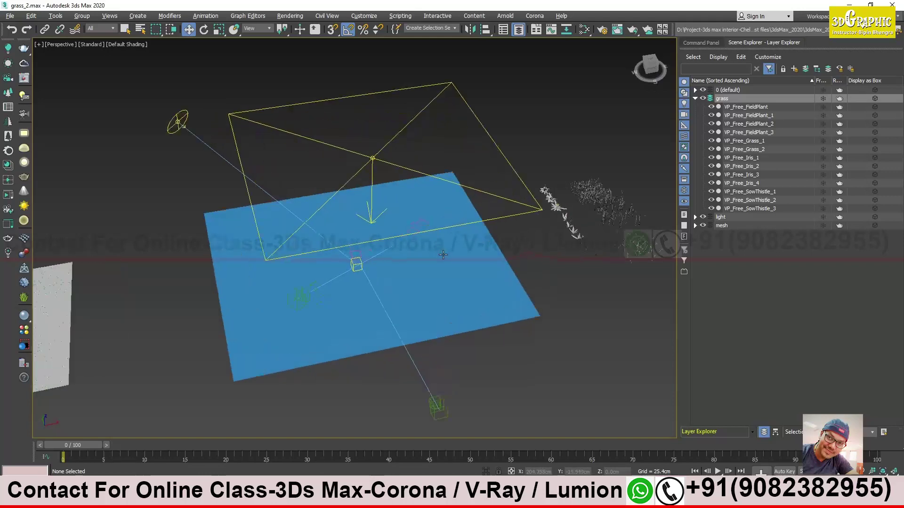
{"action": "middle_click_drag", "start_coordinate": [475, 253], "coordinate": [454, 262]}
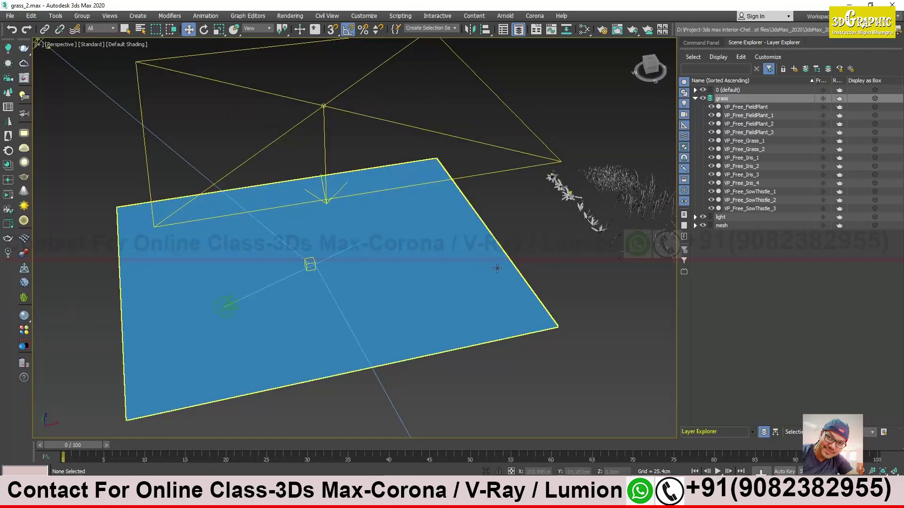
{"action": "scroll", "coordinate": [452, 278], "scroll_direction": "down", "scroll_amount": 6}
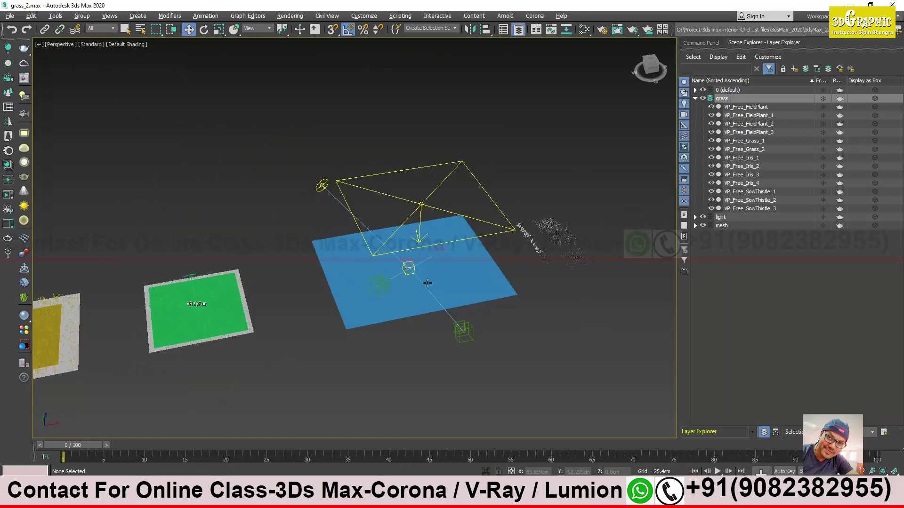
{"action": "scroll", "coordinate": [420, 282], "scroll_direction": "up", "scroll_amount": 6}
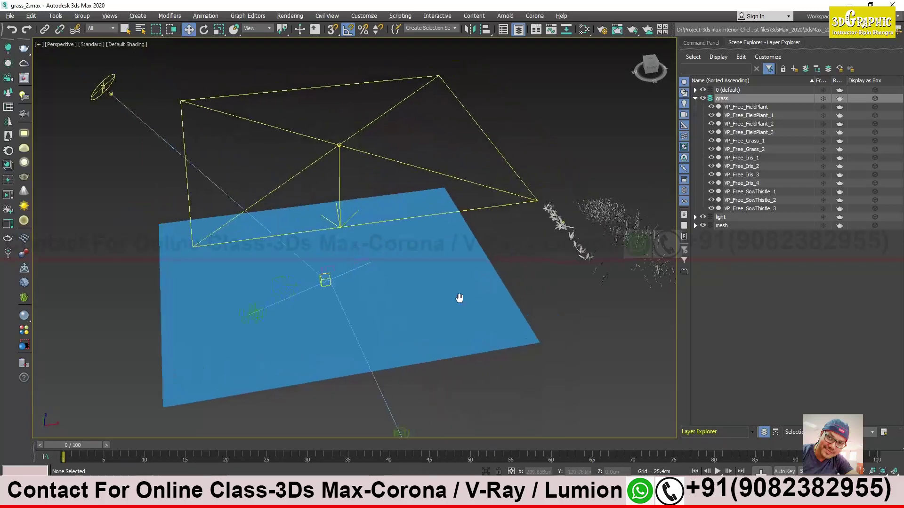
Display the ribbon with the Object Paint tools.
{"action": "right_click", "coordinate": [685, 19]}
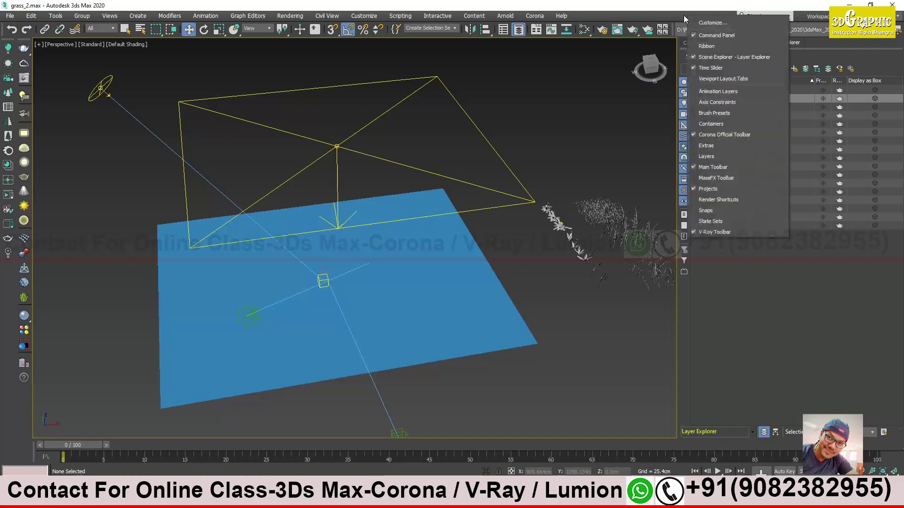
{"action": "left_click", "coordinate": [705, 46]}
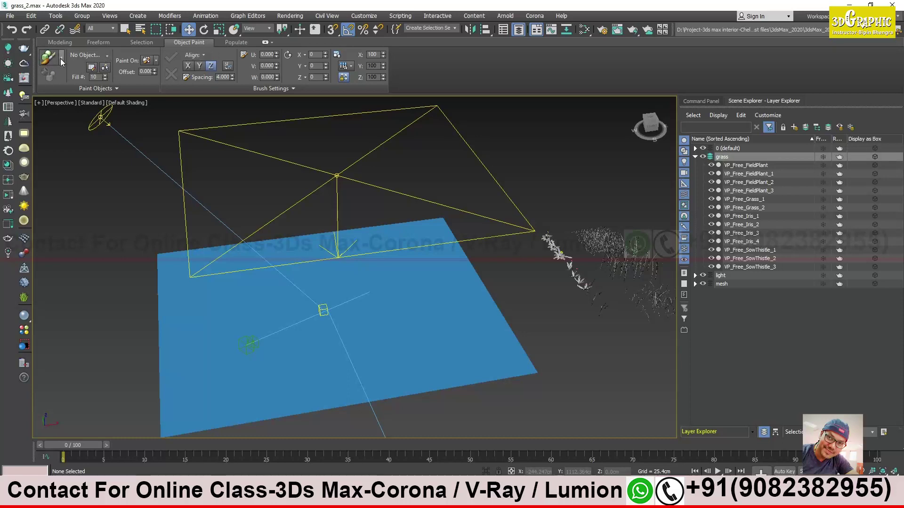
Inspect the row of flowers and the grass clumps next to the plane that is meant for scattering.
{"action": "middle_click_drag", "start_coordinate": [446, 252], "coordinate": [367, 242]}
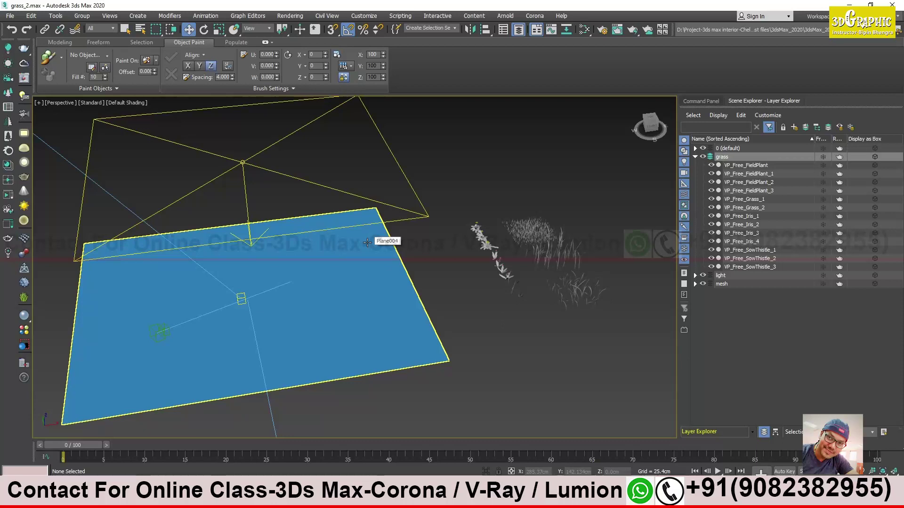
{"action": "middle_click_drag", "start_coordinate": [242, 171], "coordinate": [293, 177]}
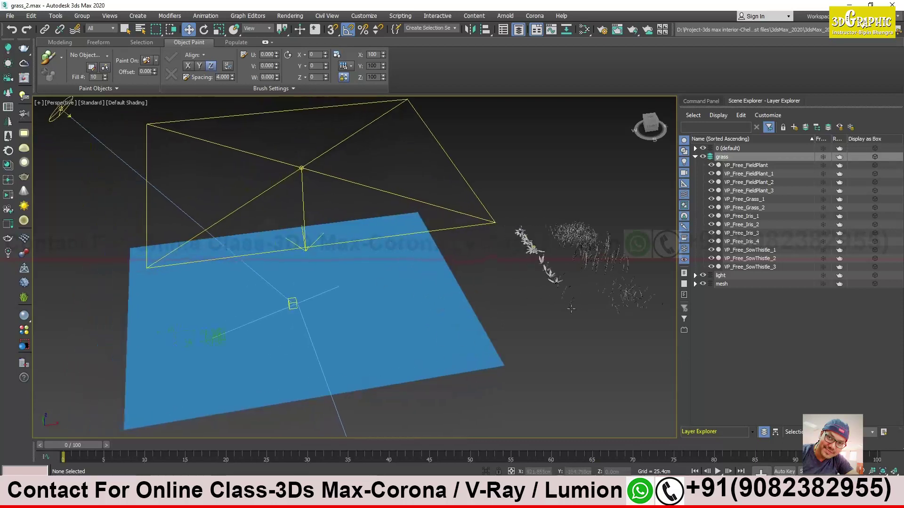
{"action": "scroll", "coordinate": [546, 267], "scroll_direction": "up", "scroll_amount": 5}
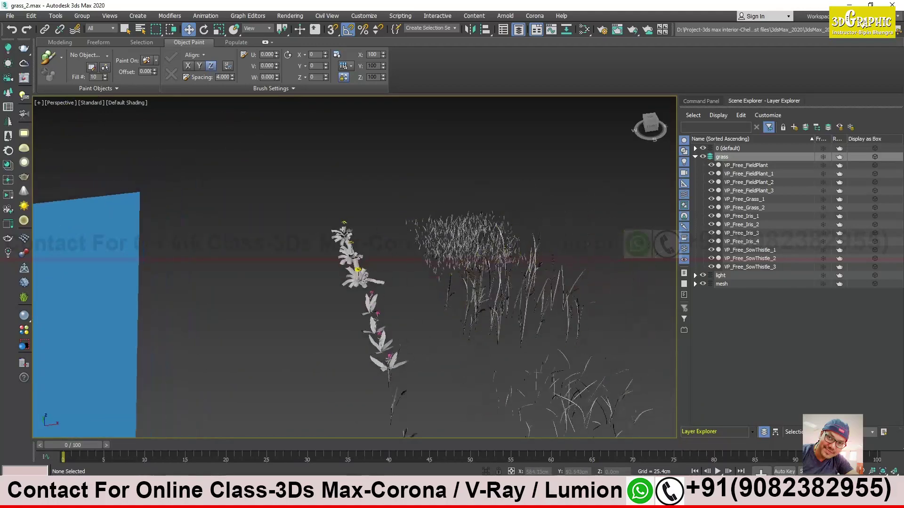
{"action": "scroll", "coordinate": [513, 280], "scroll_direction": "down", "scroll_amount": 4}
{"action": "middle_click_drag", "start_coordinate": [511, 285], "coordinate": [362, 238]}
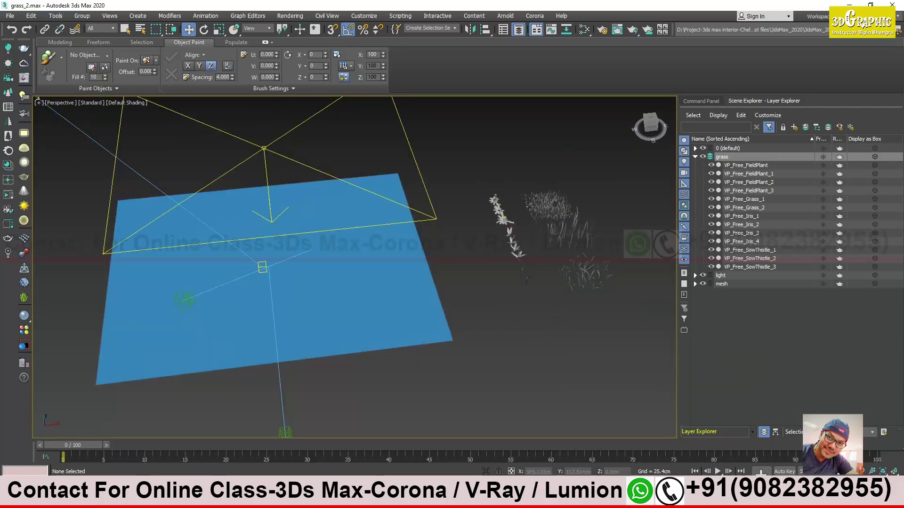
{"action": "scroll", "coordinate": [560, 207], "scroll_direction": "up", "scroll_amount": 2}
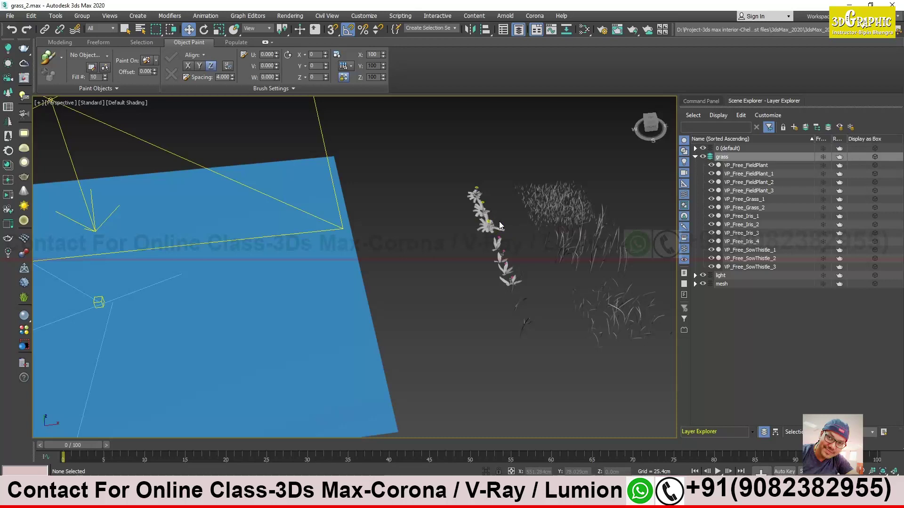
{"action": "middle_click_drag", "start_coordinate": [500, 225], "coordinate": [438, 241]}
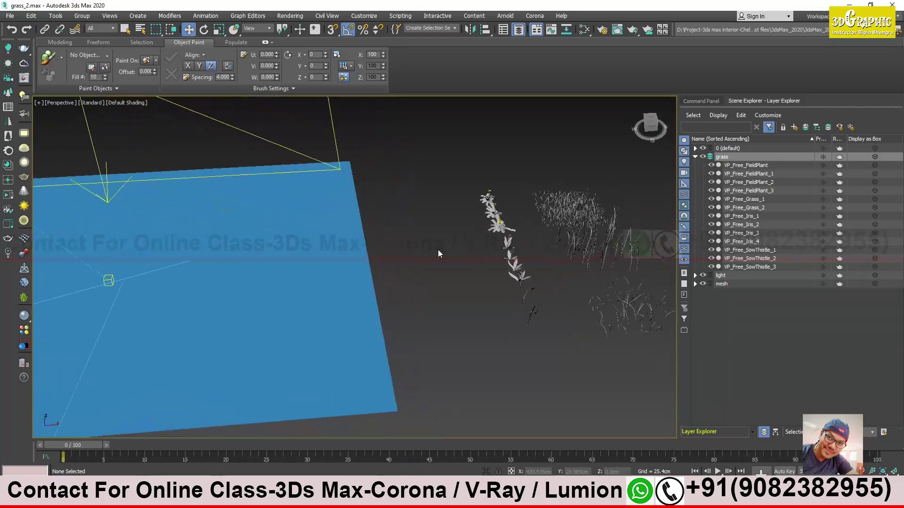
{"action": "middle_click_drag", "start_coordinate": [518, 296], "coordinate": [477, 261]}
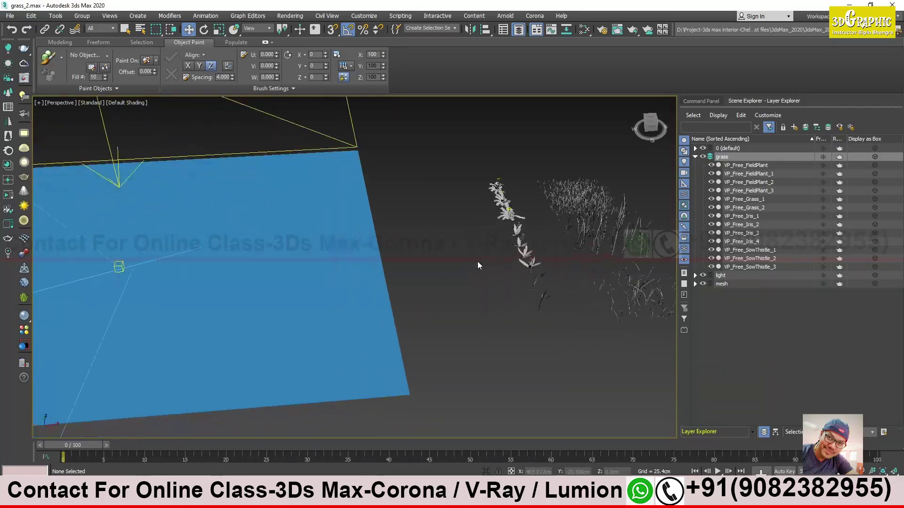
Create a teapot between the blue plane and the row of flowers, with the viewport statistics shown.
{"action": "left_click", "coordinate": [706, 101]}
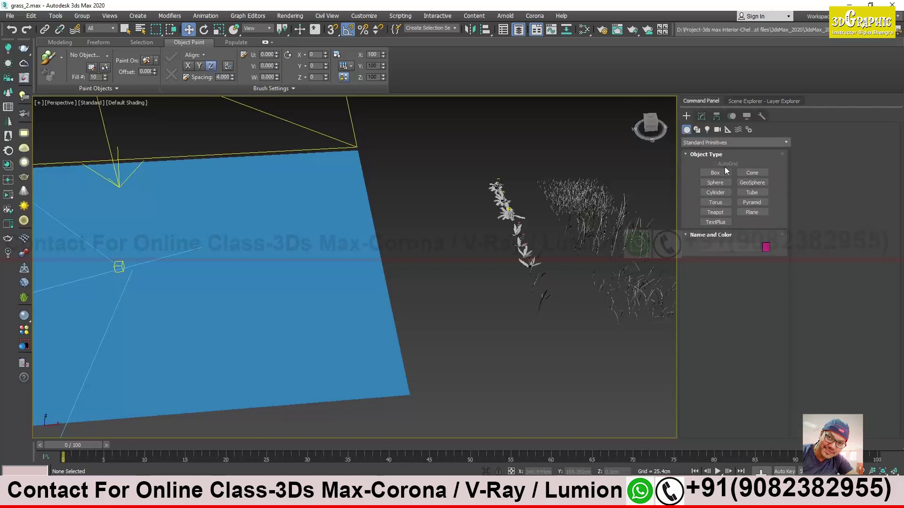
{"action": "left_click", "coordinate": [715, 212]}
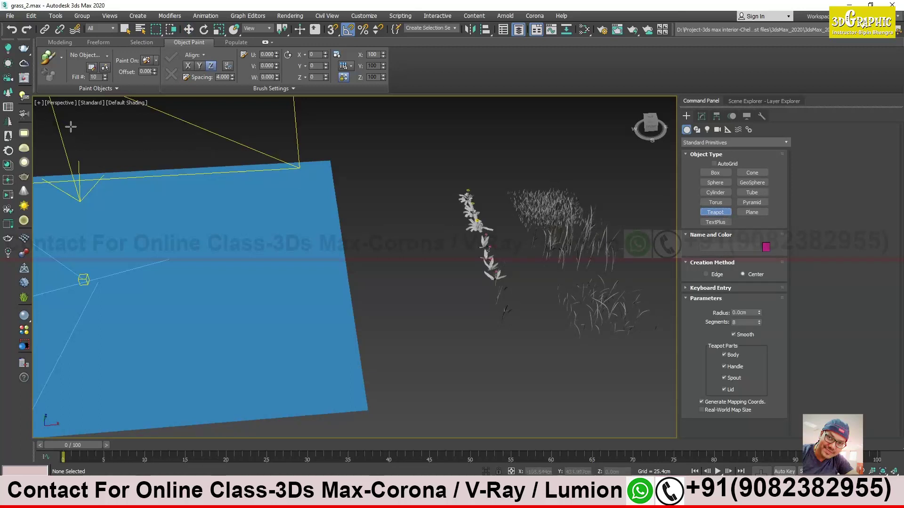
{"action": "key", "text": "7"}
{"action": "middle_click_drag", "start_coordinate": [55, 130], "coordinate": [63, 146]}
{"action": "left_click_drag", "start_coordinate": [370, 232], "coordinate": [379, 238]}
{"action": "key", "text": "w"}
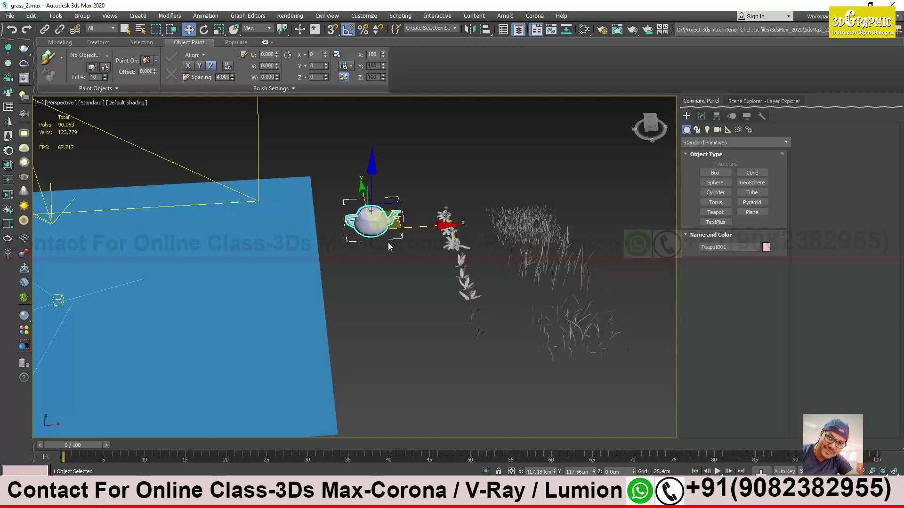
Turn on edged faces in the perspective view and compare the mesh density of the teapot and the plants.
{"action": "key", "text": "F4"}
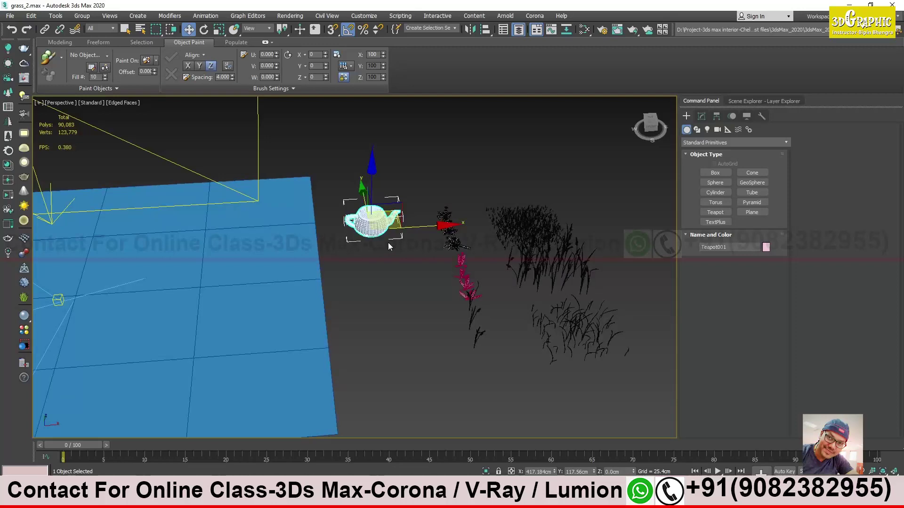
{"action": "scroll", "coordinate": [388, 245], "scroll_direction": "up", "scroll_amount": 6}
{"action": "mouse_move", "coordinate": [541, 277]}
{"action": "middle_mouse_down"}
{"action": "mouse_move", "coordinate": [456, 285]}
{"action": "mouse_move", "coordinate": [492, 312]}
{"action": "mouse_move", "coordinate": [468, 298]}
{"action": "mouse_move", "coordinate": [493, 339]}
{"action": "middle_mouse_up"}
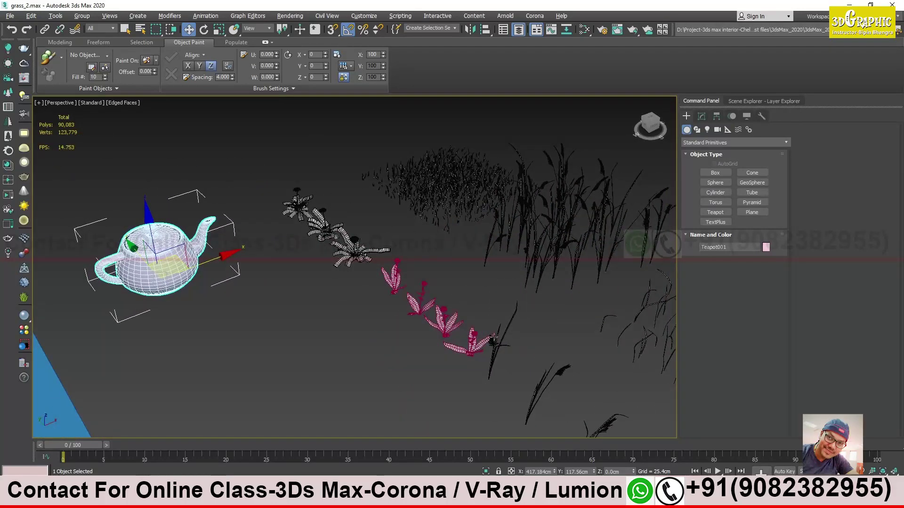
{"action": "middle_click_drag", "start_coordinate": [544, 326], "coordinate": [565, 343], "text": "alt"}
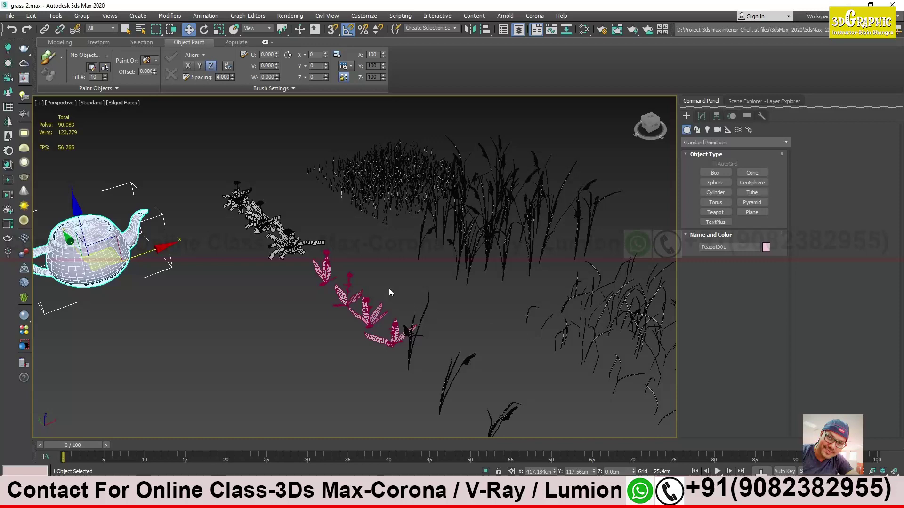
{"action": "key", "text": "z"}
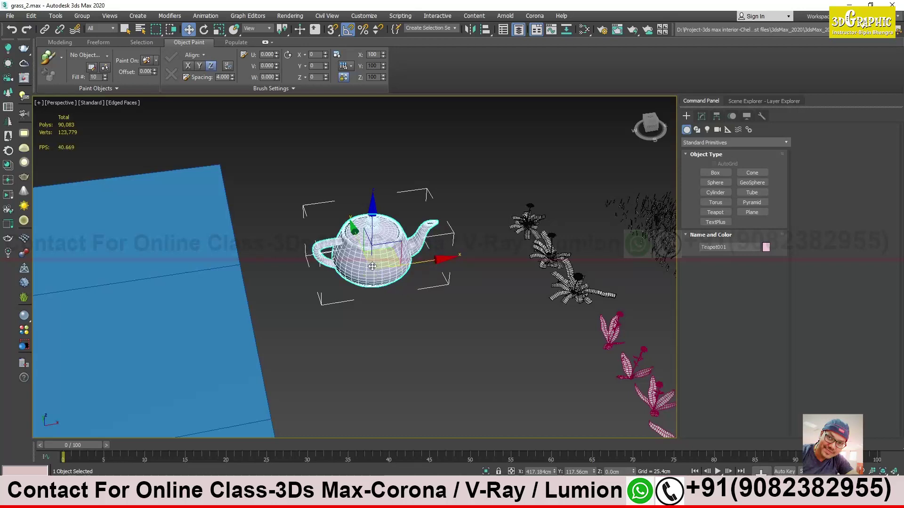
{"action": "middle_click_drag", "start_coordinate": [372, 264], "coordinate": [375, 271]}
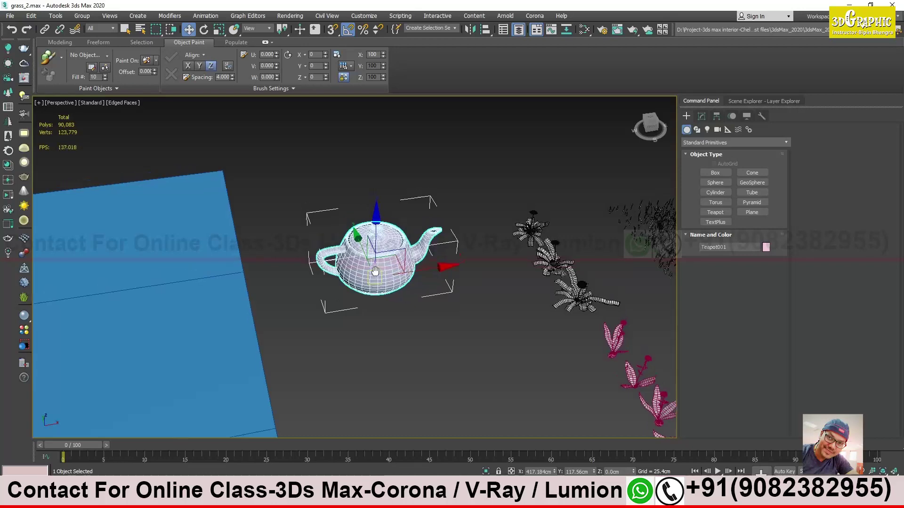
{"action": "middle_click_drag", "start_coordinate": [384, 304], "coordinate": [384, 273], "text": "alt"}
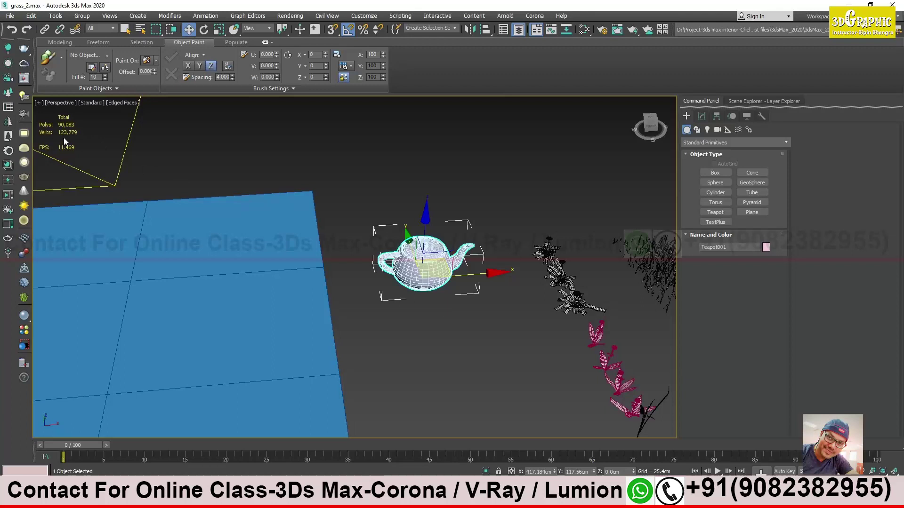
Configure the viewport statistics to count Total + Selection and apply the setting.
{"action": "left_click", "coordinate": [39, 104]}
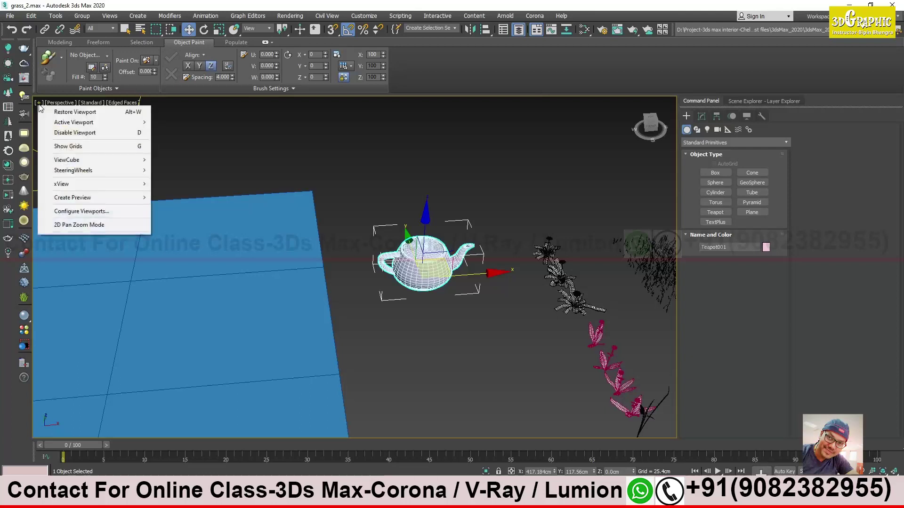
{"action": "left_click", "coordinate": [104, 211]}
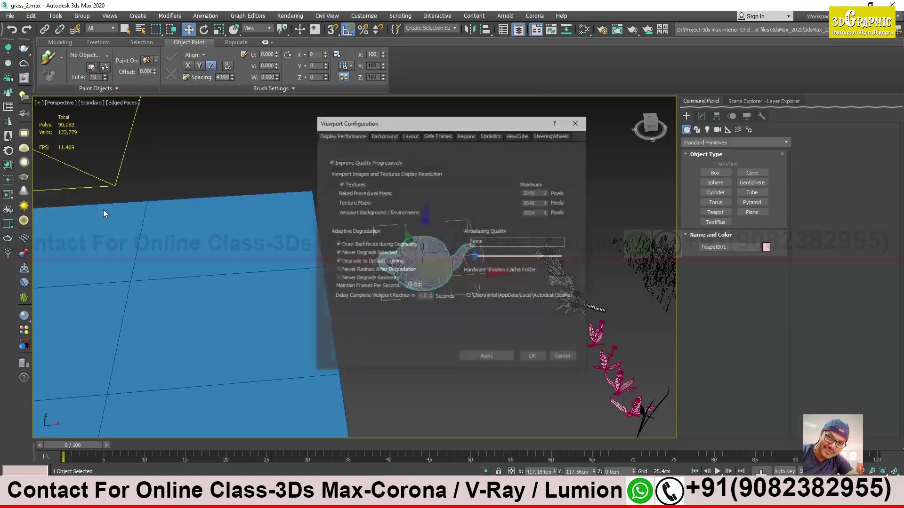
{"action": "left_click", "coordinate": [491, 135]}
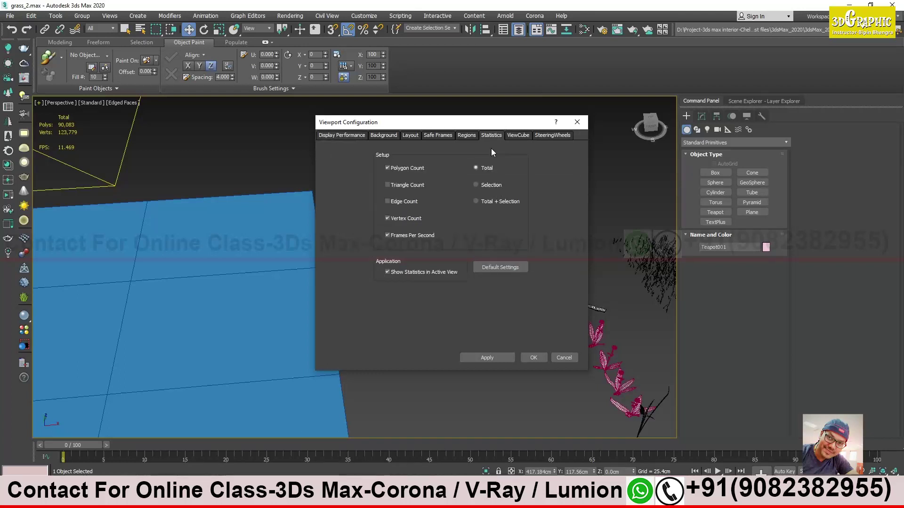
{"action": "left_click", "coordinate": [483, 201]}
{"action": "left_click", "coordinate": [500, 358]}
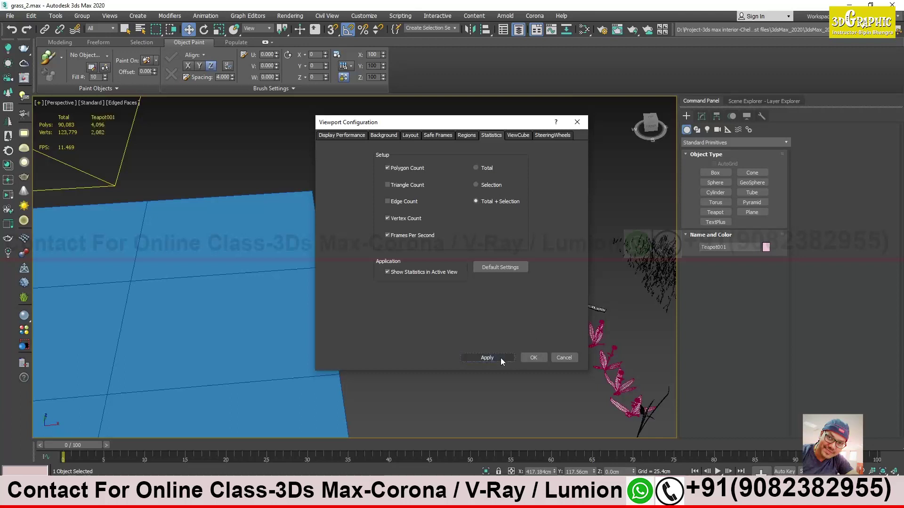
{"action": "left_click", "coordinate": [531, 358]}
Deselect and reselect the teapot to compare its polygon and vertex counts with the scene totals.
{"action": "left_click", "coordinate": [471, 341]}
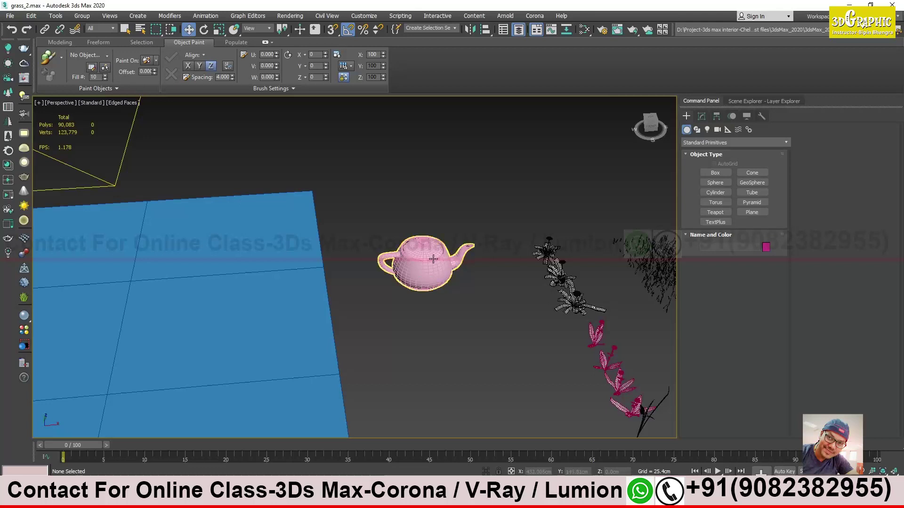
{"action": "left_click", "coordinate": [447, 280]}
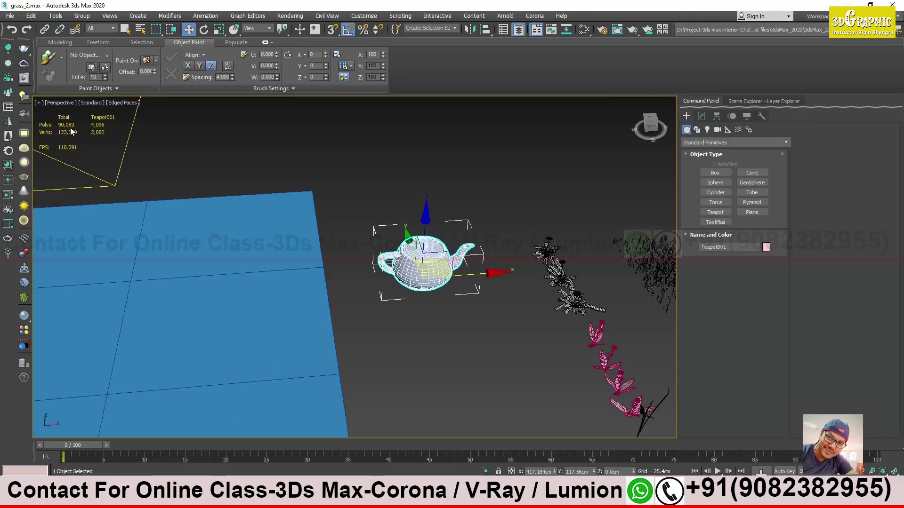
{"action": "middle_click_drag", "start_coordinate": [355, 294], "coordinate": [450, 281]}
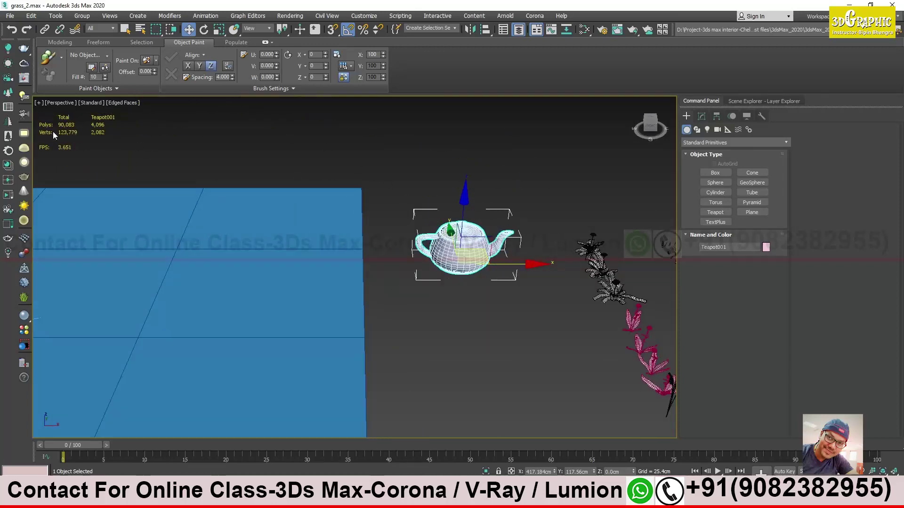
{"action": "key", "text": "z"}
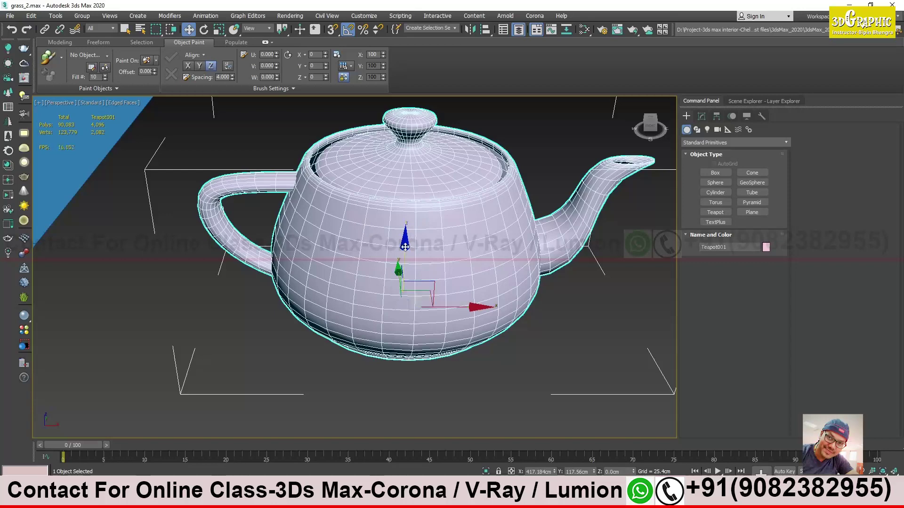
{"action": "scroll", "coordinate": [402, 269], "scroll_direction": "down", "scroll_amount": 6}
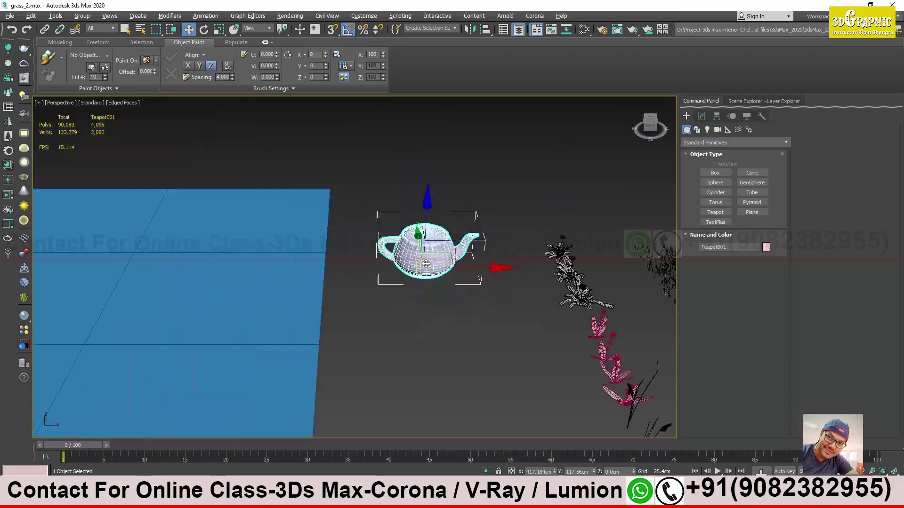
Hide the light layer with its V-Ray lights and cameras to clear the view of the blue plane.
{"action": "middle_click_drag", "start_coordinate": [439, 267], "coordinate": [424, 285], "text": "alt"}
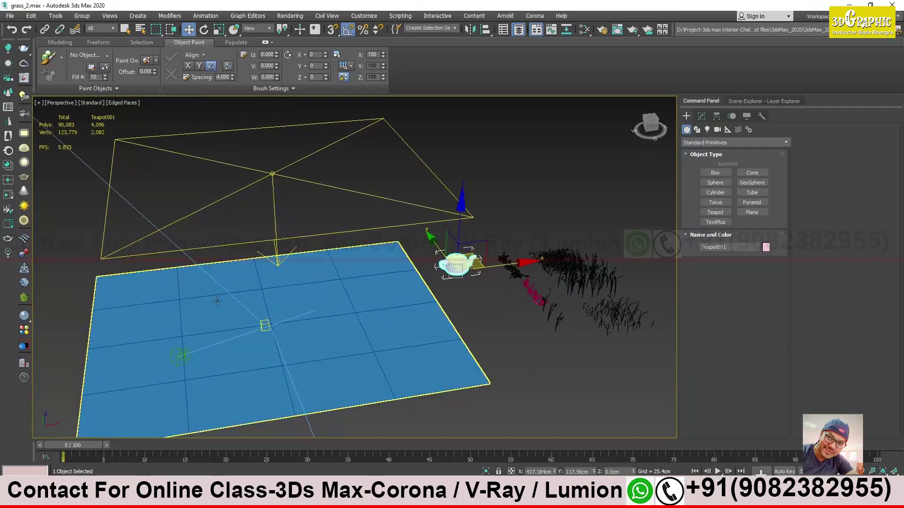
{"action": "left_click", "coordinate": [330, 234]}
{"action": "scroll", "coordinate": [329, 235], "scroll_direction": "down", "scroll_amount": 6}
{"action": "left_click_drag", "start_coordinate": [312, 193], "coordinate": [328, 208]}
{"action": "scroll", "coordinate": [328, 208], "scroll_direction": "up", "scroll_amount": 10}
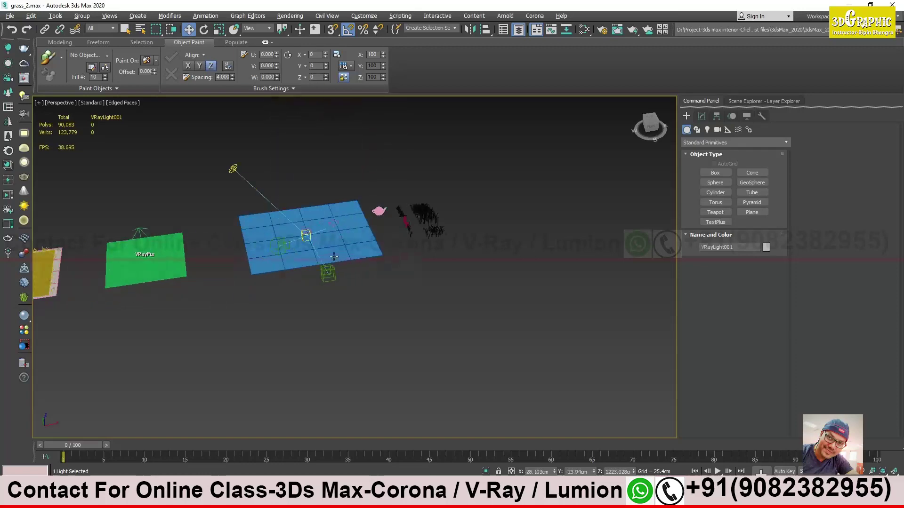
{"action": "middle_click_drag", "start_coordinate": [370, 242], "coordinate": [358, 280]}
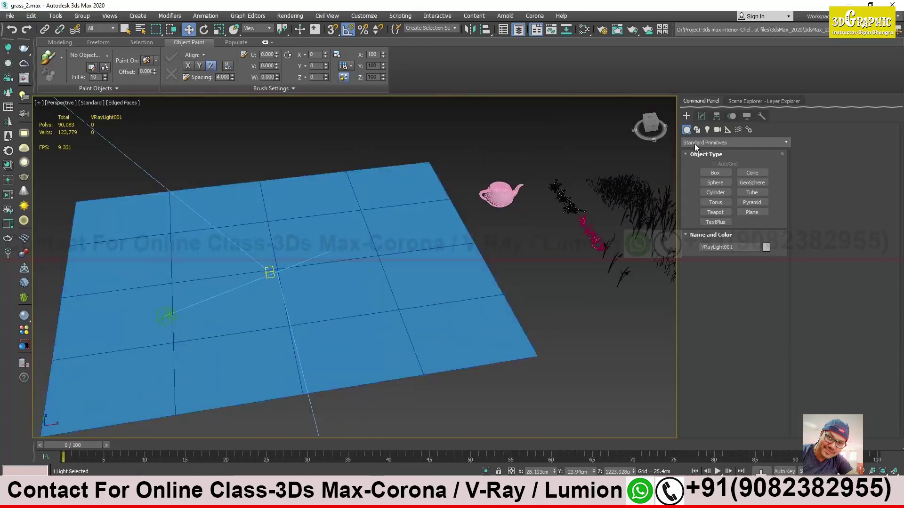
{"action": "left_click", "coordinate": [752, 101]}
{"action": "left_click", "coordinate": [694, 157]}
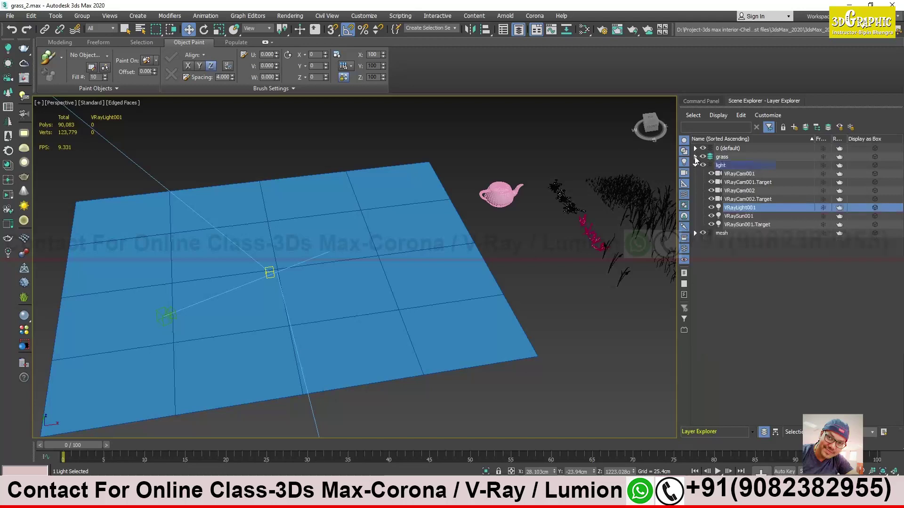
{"action": "left_click", "coordinate": [702, 165]}
{"action": "left_click", "coordinate": [694, 165]}
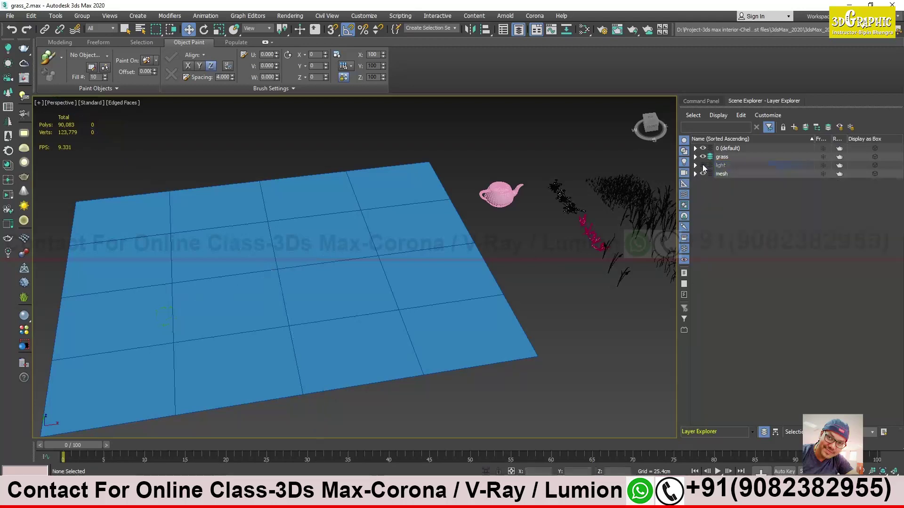
Select the teapot beside the blue plane and activate Paint With Selected Object(s).
{"action": "scroll", "coordinate": [375, 207], "scroll_direction": "down", "scroll_amount": 5}
{"action": "middle_click_drag", "start_coordinate": [374, 208], "coordinate": [362, 217]}
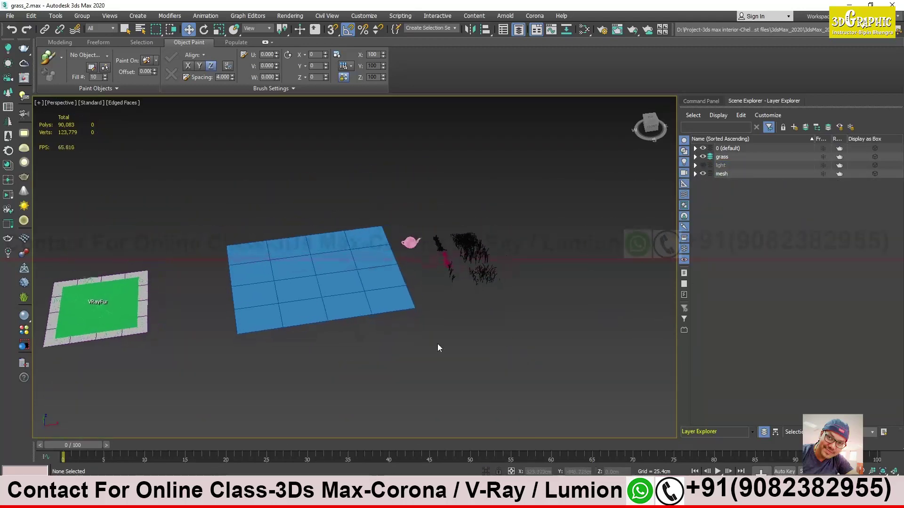
{"action": "scroll", "coordinate": [399, 245], "scroll_direction": "up", "scroll_amount": 3}
{"action": "left_click", "coordinate": [372, 242]}
{"action": "scroll", "coordinate": [369, 259], "scroll_direction": "up", "scroll_amount": 4}
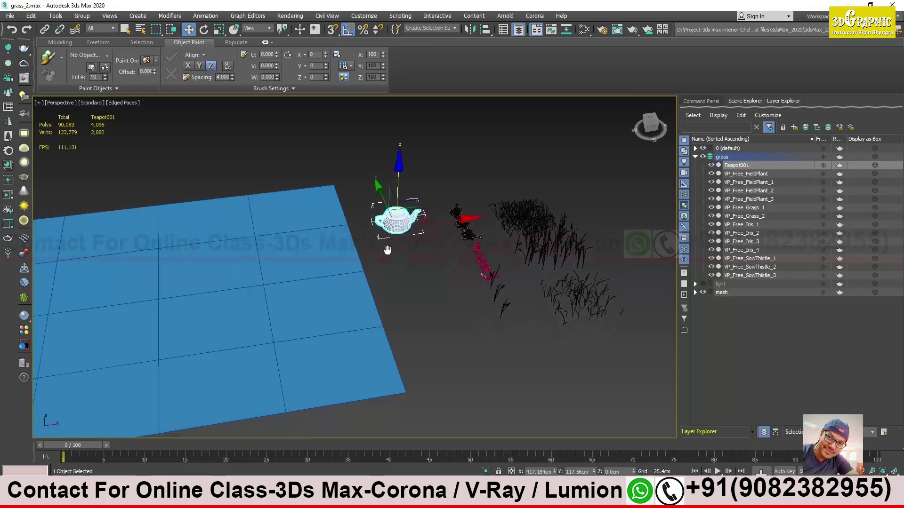
{"action": "middle_click_drag", "start_coordinate": [368, 259], "coordinate": [456, 236]}
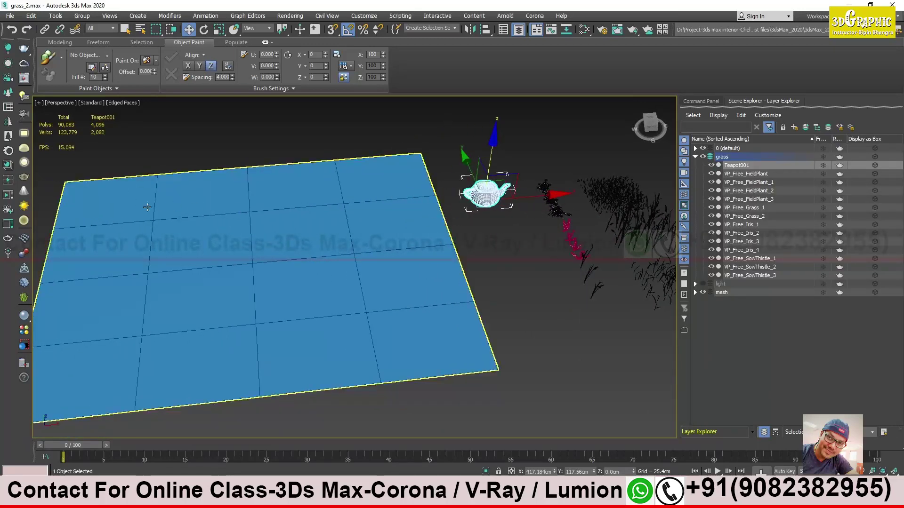
{"action": "middle_click_drag", "start_coordinate": [300, 275], "coordinate": [339, 266]}
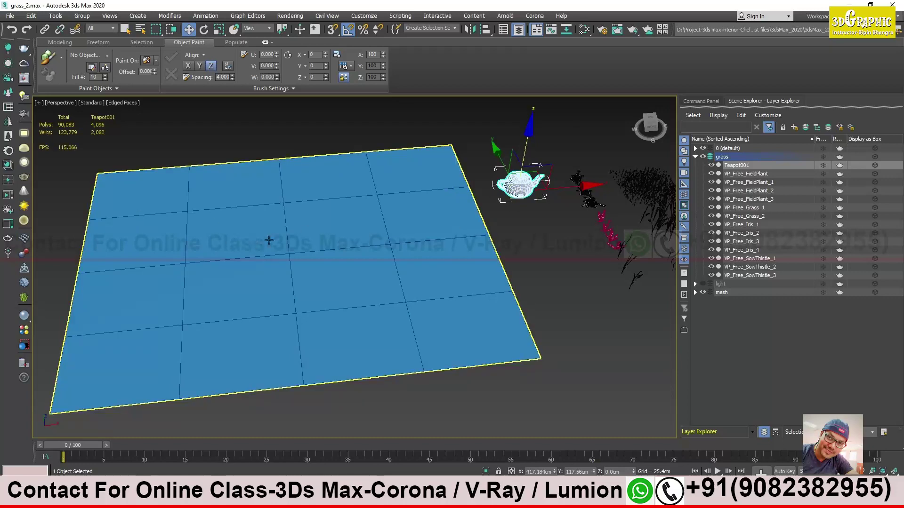
{"action": "middle_click_drag", "start_coordinate": [375, 209], "coordinate": [305, 230]}
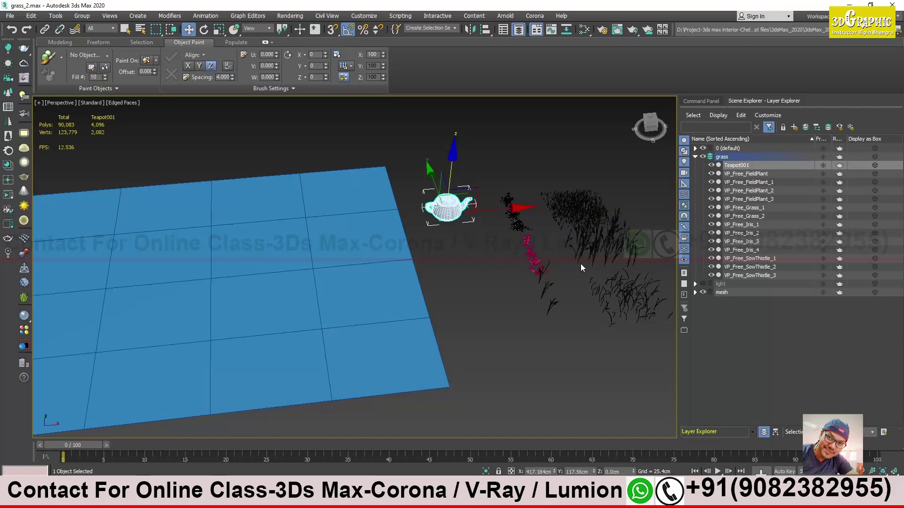
{"action": "middle_click_drag", "start_coordinate": [216, 198], "coordinate": [549, 232]}
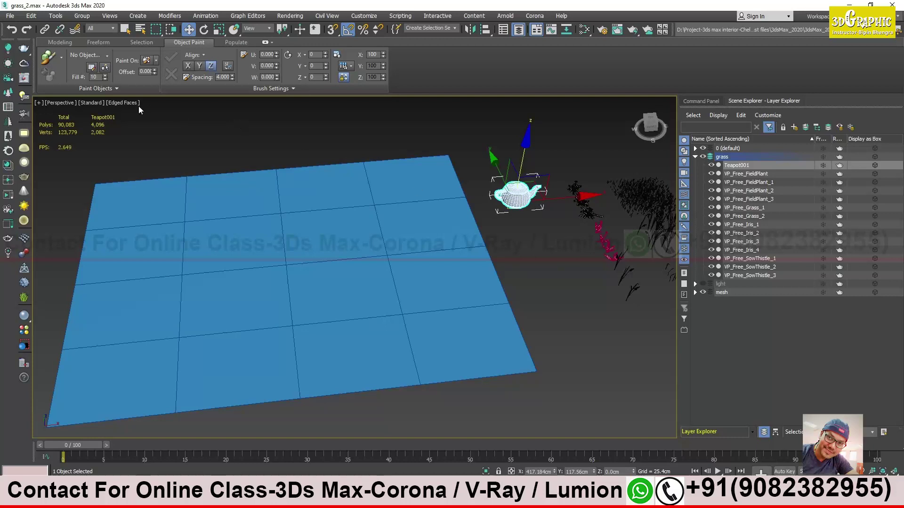
{"action": "left_click", "coordinate": [61, 57]}
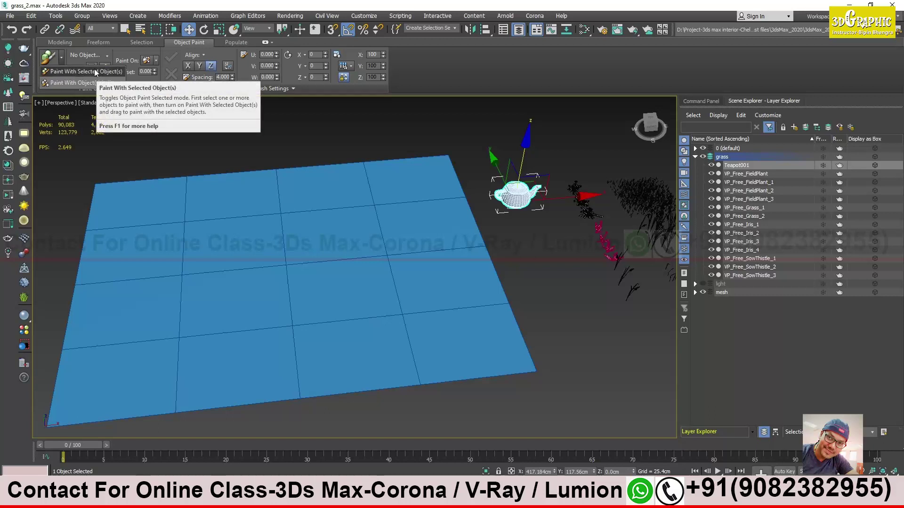
{"action": "left_click", "coordinate": [66, 71]}
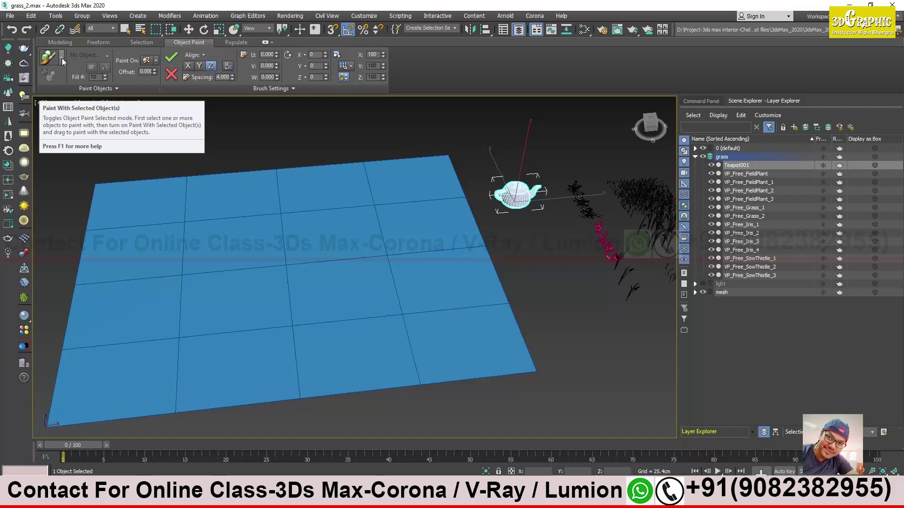
Paint four separate teapots on the blue plane, plus one short continuous stroke of teapots near its middle.
{"action": "left_click", "coordinate": [134, 217]}
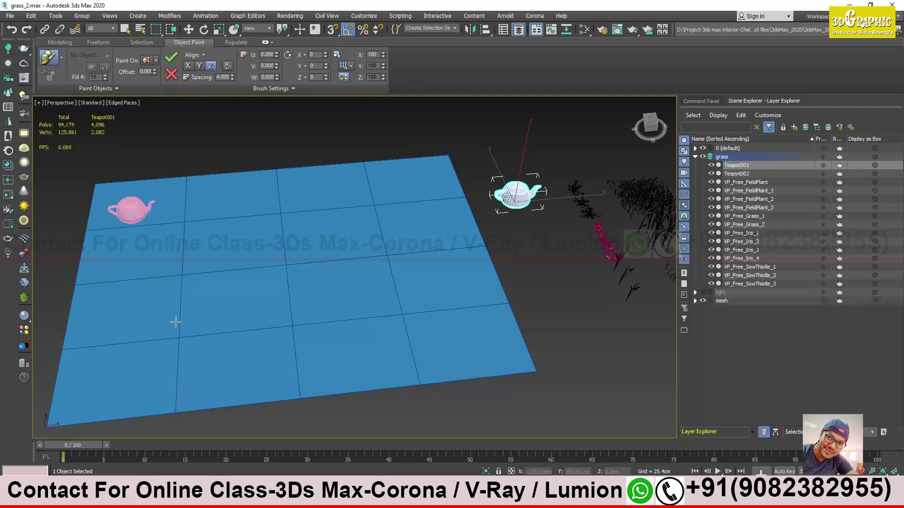
{"action": "left_click", "coordinate": [234, 210]}
{"action": "left_click", "coordinate": [130, 329]}
{"action": "left_click", "coordinate": [421, 352]}
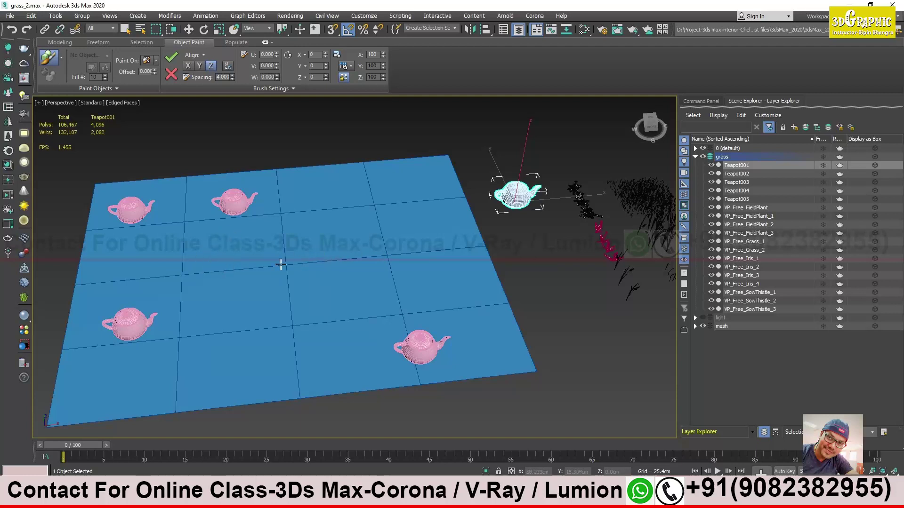
{"action": "left_click_drag", "start_coordinate": [186, 272], "coordinate": [262, 269]}
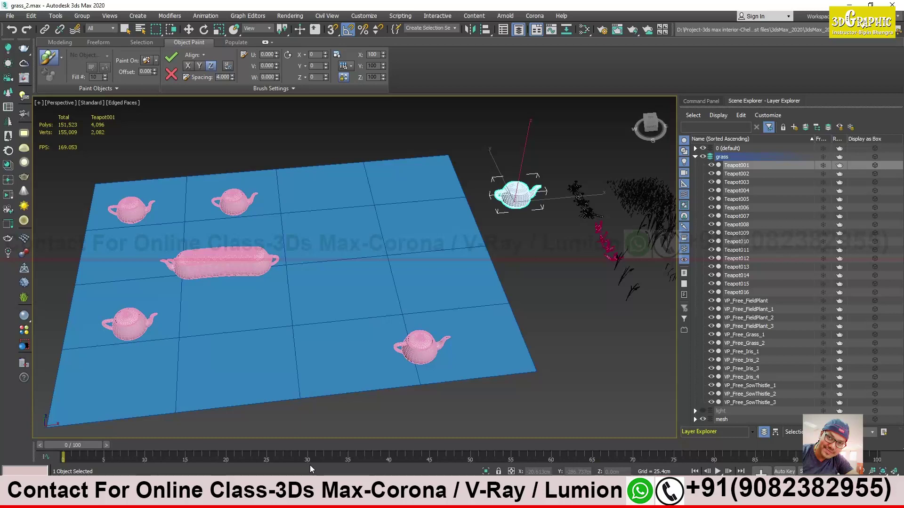
Increase the brush spacing to about 31.8 so the teapots in the stroke stand apart.
{"action": "middle_click_drag", "start_coordinate": [256, 333], "coordinate": [233, 304], "text": "alt"}
{"action": "scroll", "coordinate": [233, 303], "scroll_direction": "up", "scroll_amount": 6}
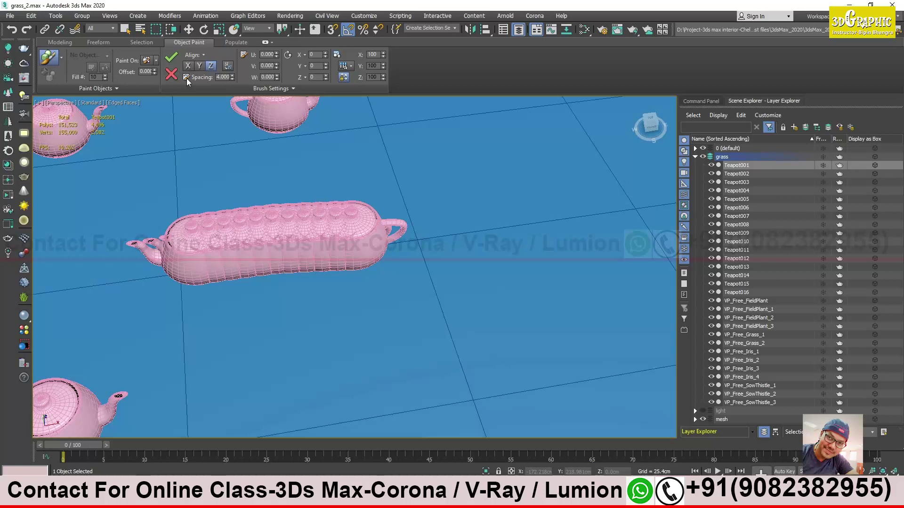
{"action": "left_click_drag", "start_coordinate": [232, 75], "coordinate": [242, 6]}
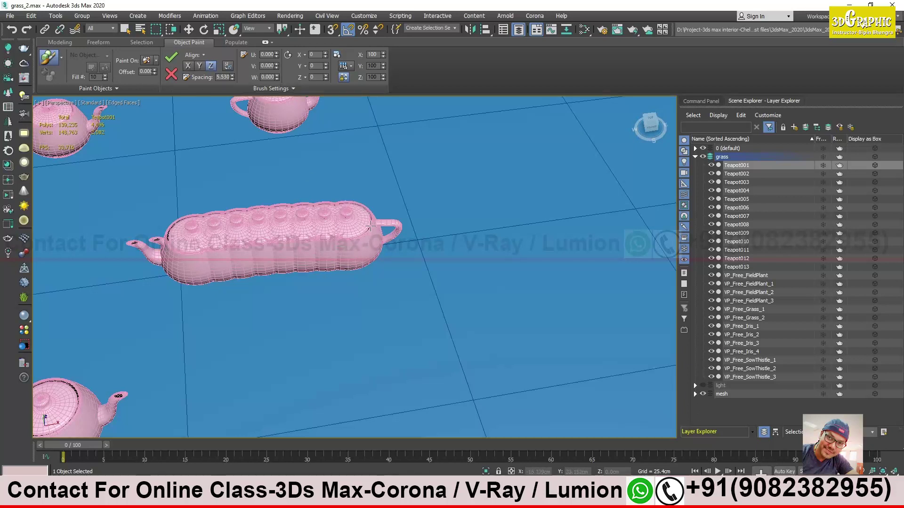
{"action": "left_click_drag", "start_coordinate": [232, 77], "coordinate": [231, 59]}
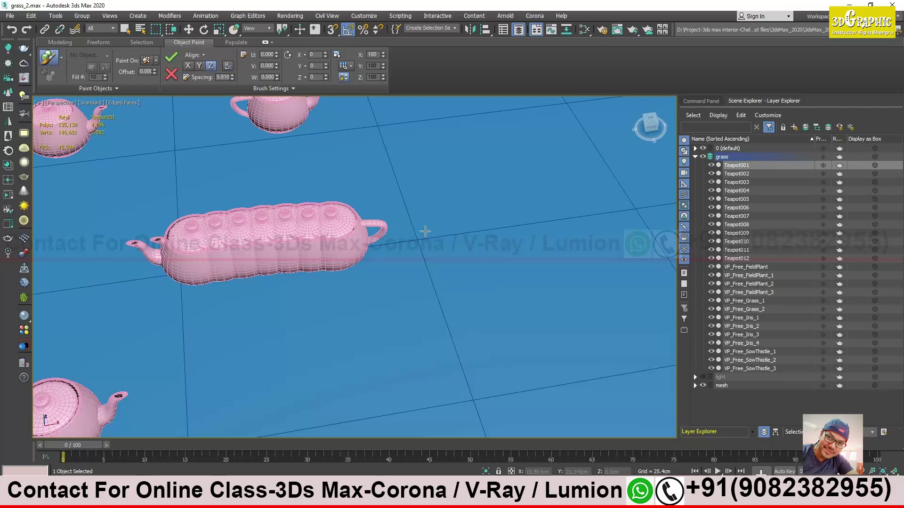
{"action": "mouse_move", "coordinate": [234, 78]}
{"action": "left_mouse_down"}
{"action": "mouse_move", "coordinate": [299, 207]}
{"action": "mouse_move", "coordinate": [402, 182]}
{"action": "mouse_move", "coordinate": [464, 75]}
{"action": "mouse_move", "coordinate": [239, 459]}
{"action": "mouse_move", "coordinate": [247, 363]}
{"action": "mouse_move", "coordinate": [288, 383]}
{"action": "left_mouse_up"}
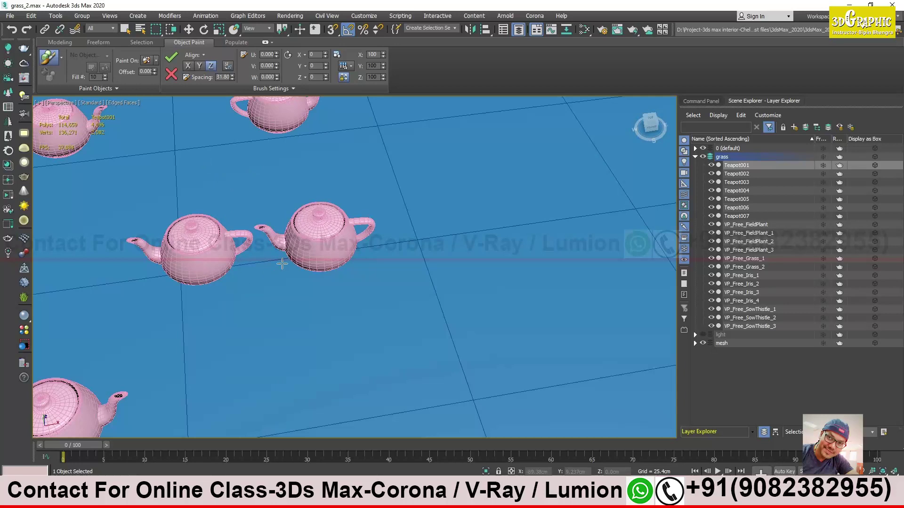
Paint three more teapots with the wider spacing, in front of the existing stroke.
{"action": "scroll", "coordinate": [254, 303], "scroll_direction": "down", "scroll_amount": 5}
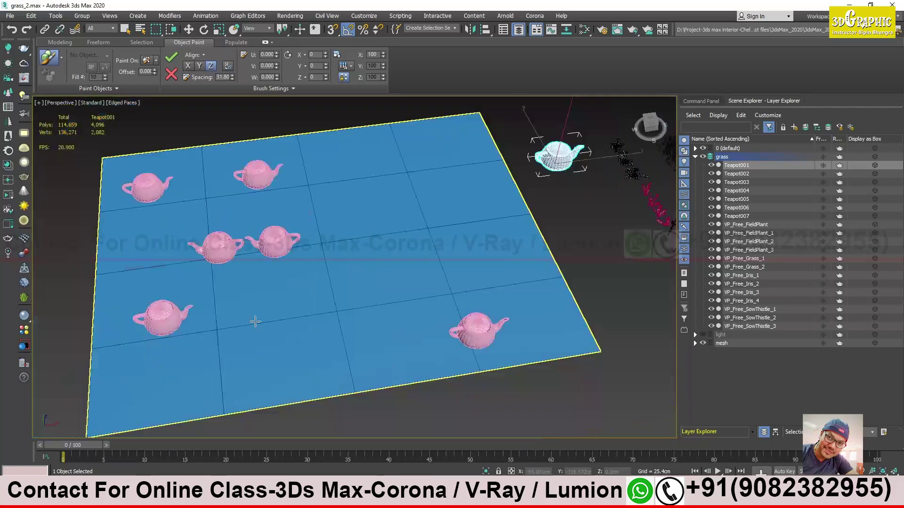
{"action": "left_click", "coordinate": [236, 306]}
{"action": "left_click_drag", "start_coordinate": [277, 327], "coordinate": [352, 304]}
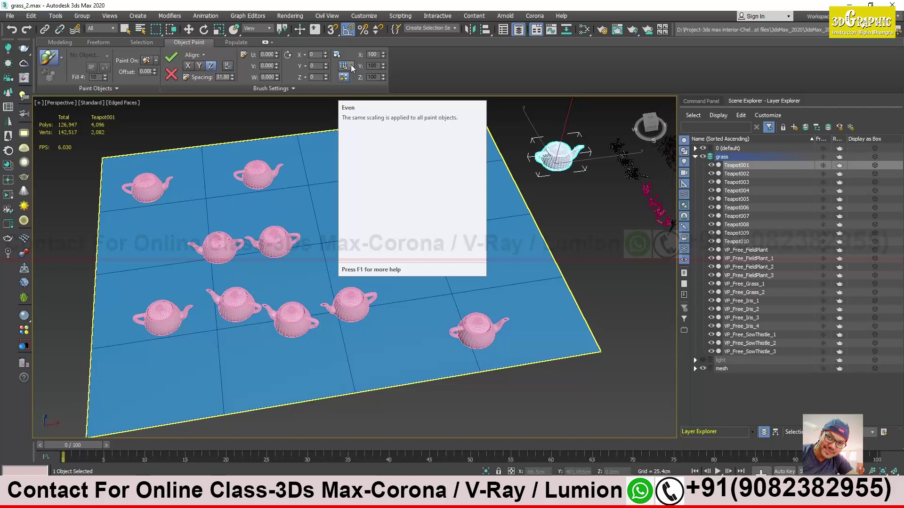
Switch the painted teapots' scaling to Random with a range of 20 to 200 and inspect the size variation.
{"action": "middle_click_drag", "start_coordinate": [314, 235], "coordinate": [298, 258], "text": "alt"}
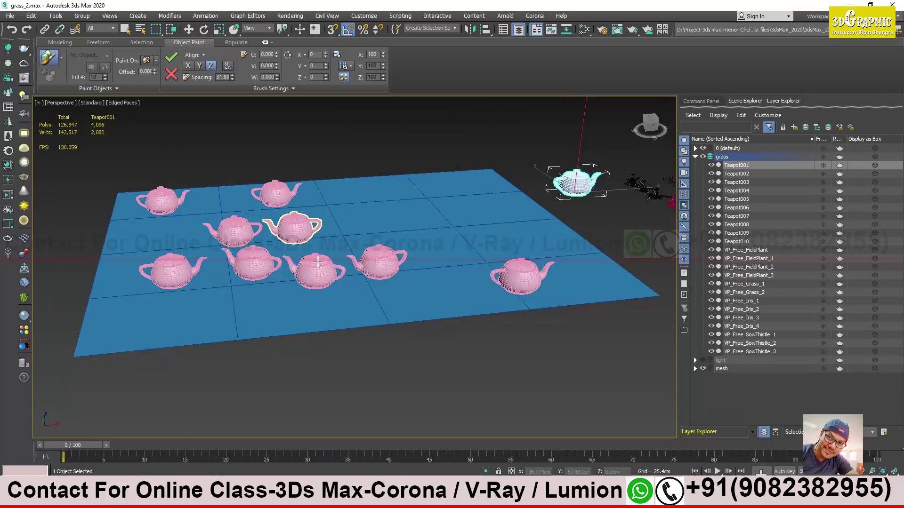
{"action": "left_click", "coordinate": [351, 66]}
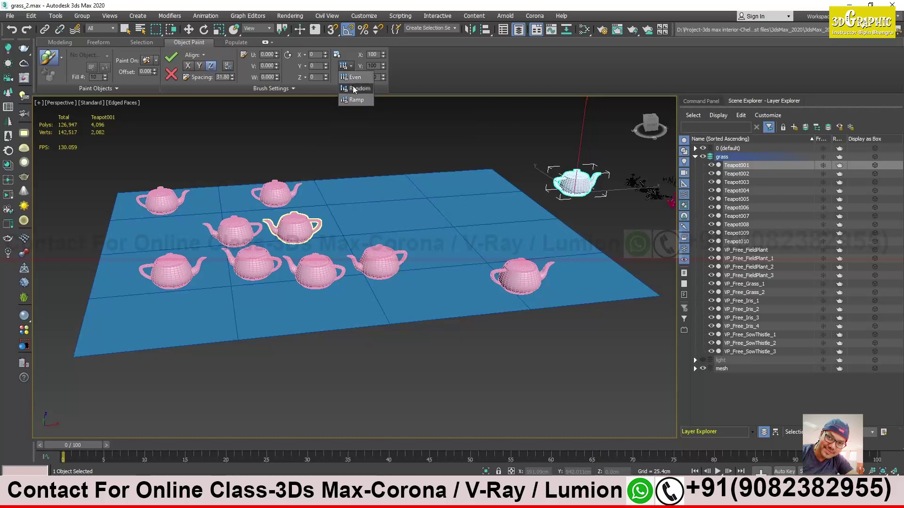
{"action": "left_click", "coordinate": [354, 91]}
{"action": "middle_click_drag", "start_coordinate": [337, 179], "coordinate": [440, 254], "text": "alt"}
{"action": "left_click_drag", "start_coordinate": [469, 246], "coordinate": [482, 268]}
{"action": "middle_click_drag", "start_coordinate": [284, 270], "coordinate": [339, 259], "text": "alt"}
Switch the painted teapots' scaling to Ramp, running from 20 to 200, and inspect the size progression.
{"action": "left_click", "coordinate": [350, 69]}
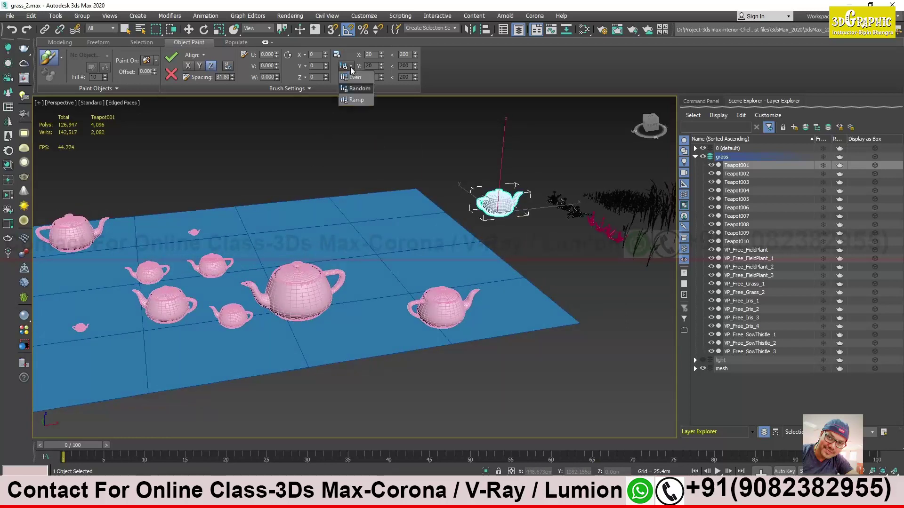
{"action": "left_click", "coordinate": [347, 94]}
{"action": "scroll", "coordinate": [330, 189], "scroll_direction": "up", "scroll_amount": 3}
{"action": "middle_click_drag", "start_coordinate": [315, 216], "coordinate": [263, 225], "text": "alt"}
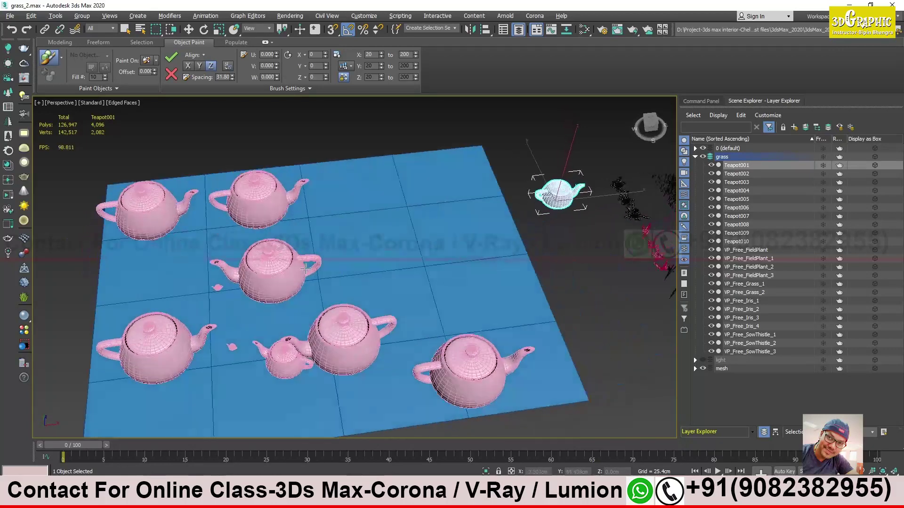
Return the painted teapots' scaling to Even and reduce their uniform scale to 64.
{"action": "left_click", "coordinate": [351, 67]}
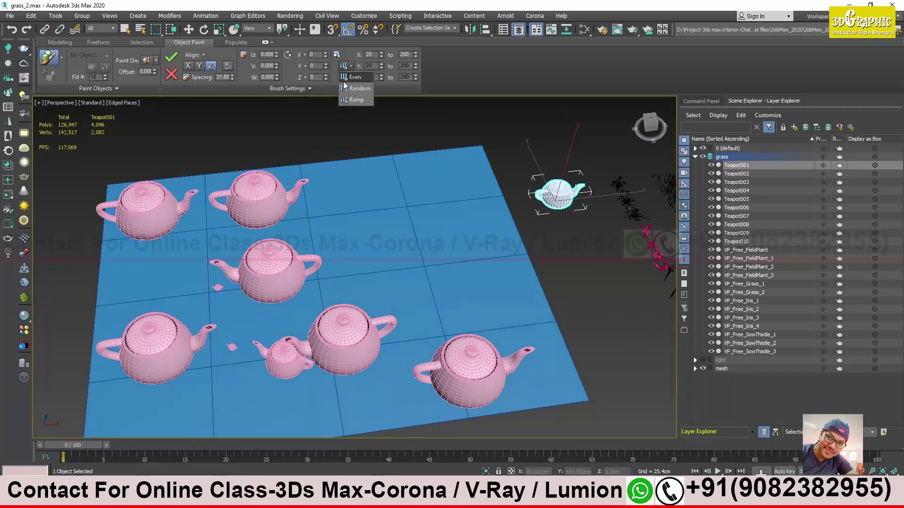
{"action": "left_click", "coordinate": [349, 77]}
{"action": "mouse_move", "coordinate": [310, 304]}
{"action": "middle_mouse_down", "text": "alt"}
{"action": "mouse_move", "coordinate": [287, 256]}
{"action": "mouse_move", "coordinate": [353, 254]}
{"action": "mouse_move", "coordinate": [370, 228]}
{"action": "middle_mouse_up", "text": "alt"}
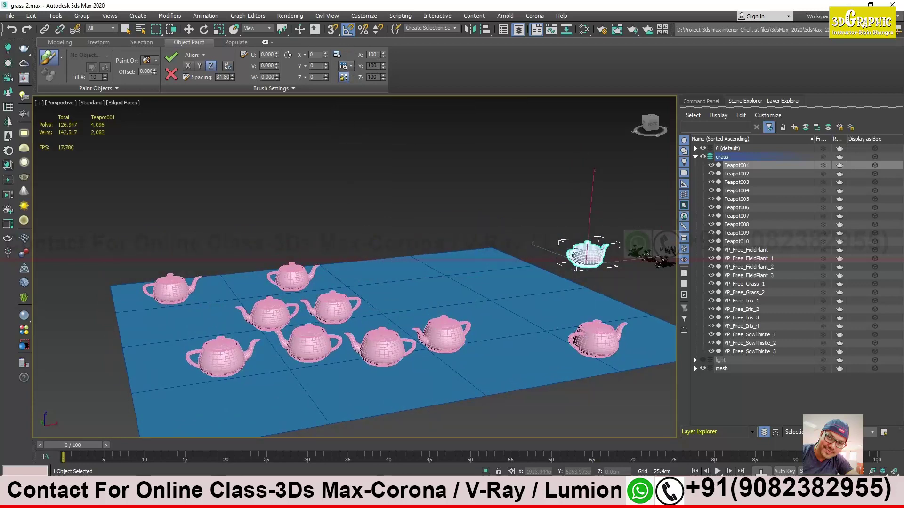
{"action": "left_click_drag", "start_coordinate": [383, 57], "coordinate": [395, 67]}
{"action": "middle_click_drag", "start_coordinate": [347, 141], "coordinate": [315, 170], "text": "alt"}
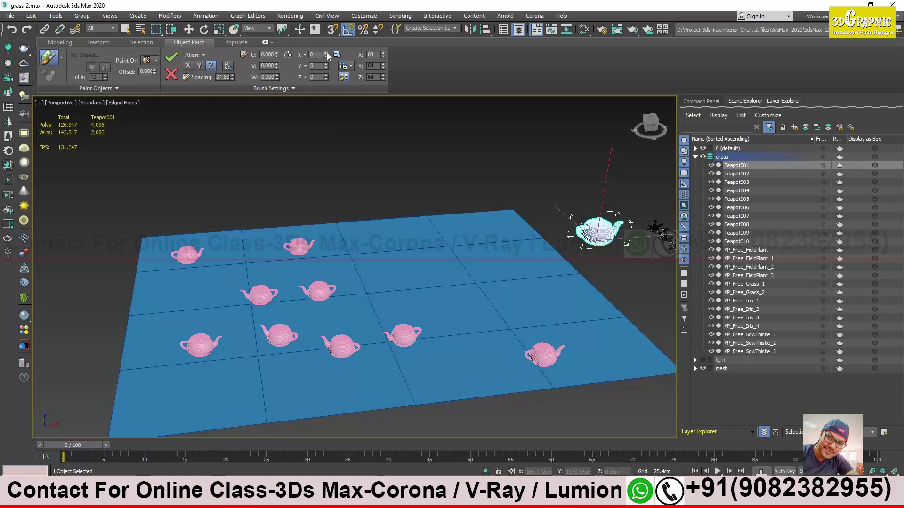
Try rotating the painted teapots by 64 on X, undo the last painted stroke and return the rotation to 0.
{"action": "left_click_drag", "start_coordinate": [328, 55], "coordinate": [349, 43]}
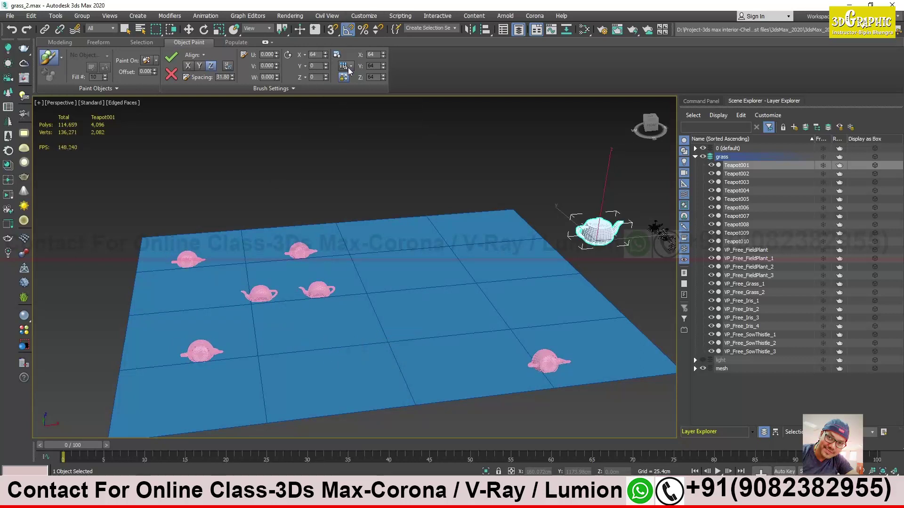
{"action": "key", "text": "ctrl+z"}
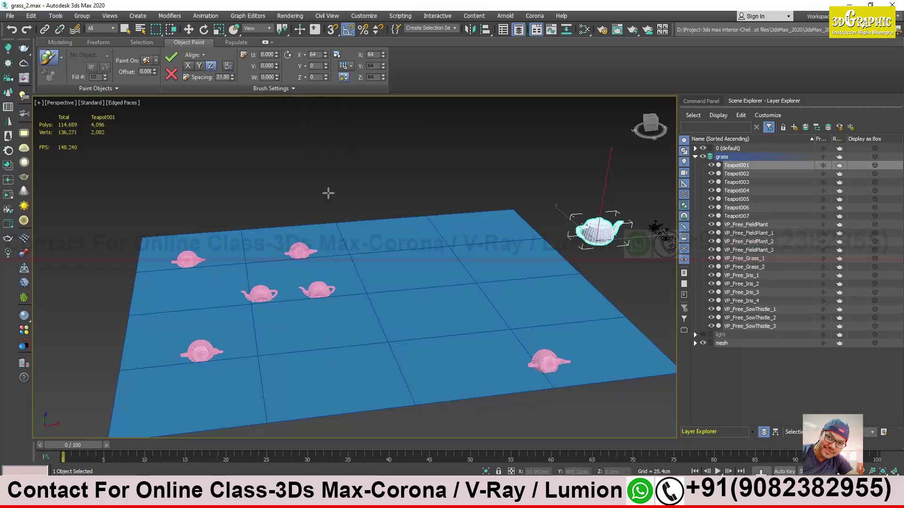
{"action": "middle_click_drag", "start_coordinate": [357, 327], "coordinate": [338, 329], "text": "alt"}
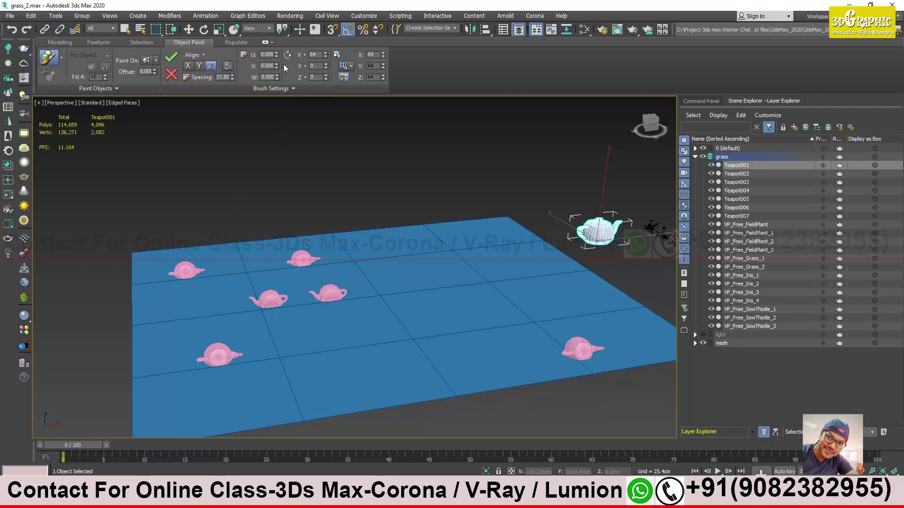
{"action": "right_click", "coordinate": [324, 54]}
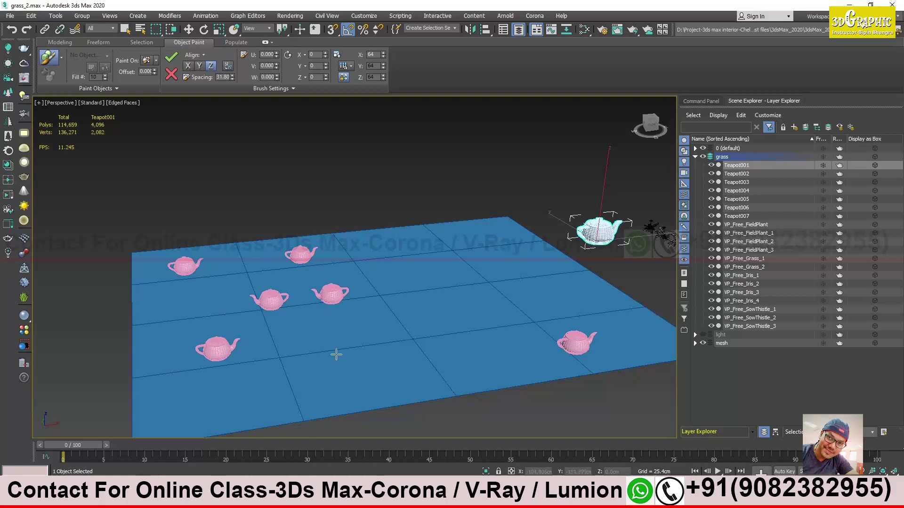
Set the U scatter offset of the painted teapots to -1.40.
{"action": "middle_click_drag", "start_coordinate": [365, 267], "coordinate": [322, 201], "text": "alt"}
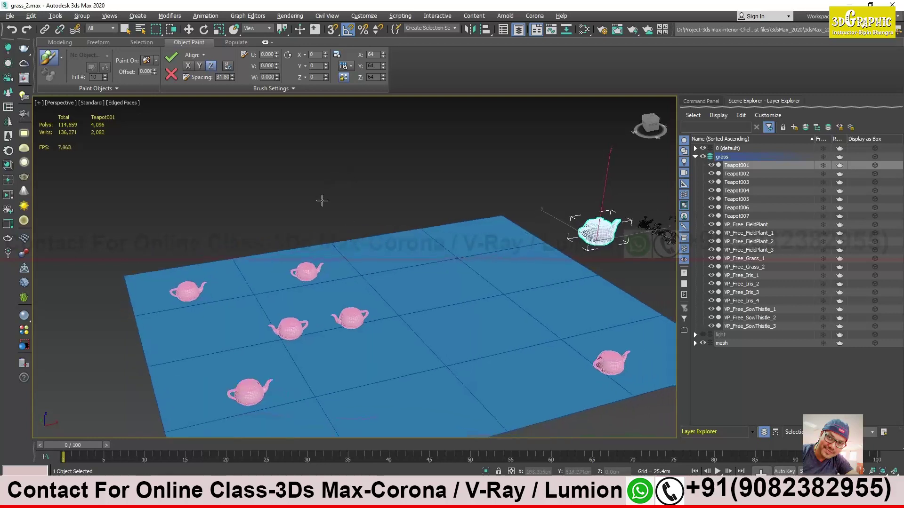
{"action": "mouse_move", "coordinate": [277, 55]}
{"action": "left_mouse_down"}
{"action": "mouse_move", "coordinate": [292, 75]}
{"action": "mouse_move", "coordinate": [299, 146]}
{"action": "mouse_move", "coordinate": [313, 89]}
{"action": "mouse_move", "coordinate": [306, 111]}
{"action": "left_mouse_up"}
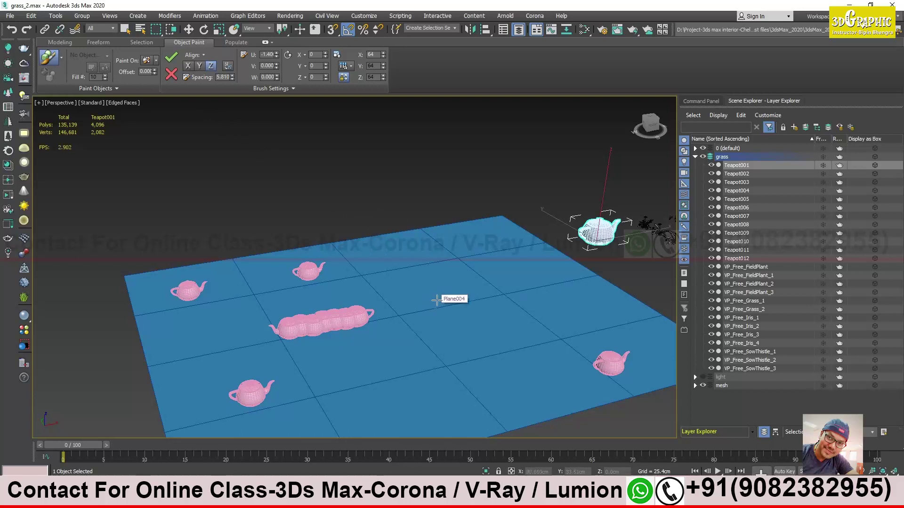
Set the teapots' brush spacing to 22.19, and paint one more teapot and a short stroke across the front of the plane.
{"action": "middle_click_drag", "start_coordinate": [432, 339], "coordinate": [420, 291]}
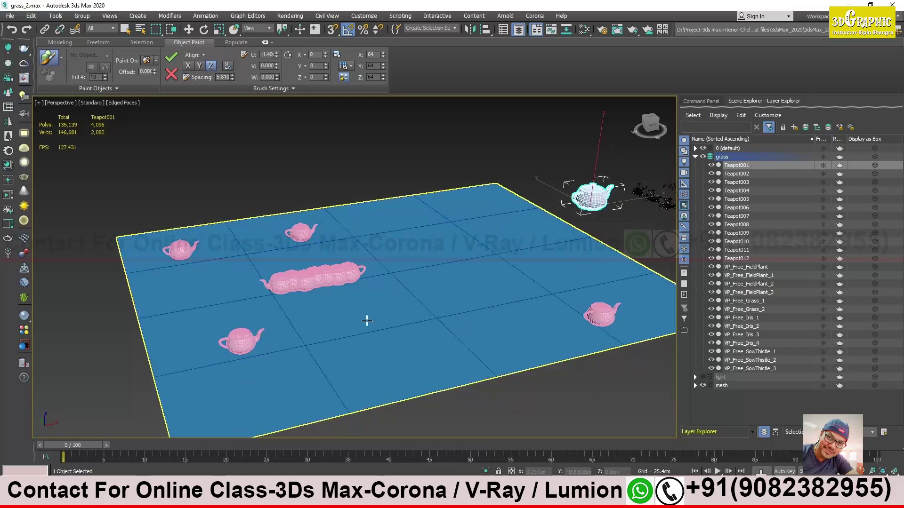
{"action": "mouse_move", "coordinate": [234, 79]}
{"action": "left_mouse_down"}
{"action": "mouse_move", "coordinate": [234, 56]}
{"action": "mouse_move", "coordinate": [354, 424]}
{"action": "mouse_move", "coordinate": [354, 327]}
{"action": "left_mouse_up"}
{"action": "left_click", "coordinate": [317, 342]}
{"action": "left_click_drag", "start_coordinate": [394, 353], "coordinate": [469, 321]}
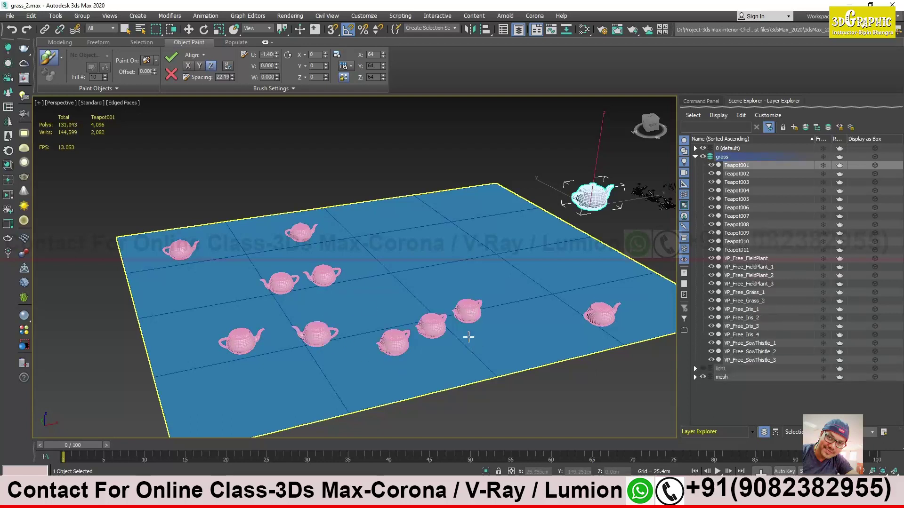
Reset the painted teapots' U scatter to 0, try a V scatter of -1.80 and reset that to 0 as well.
{"action": "right_click", "coordinate": [276, 55]}
{"action": "mouse_move", "coordinate": [277, 69]}
{"action": "left_mouse_down"}
{"action": "mouse_move", "coordinate": [334, 39]}
{"action": "mouse_move", "coordinate": [326, 76]}
{"action": "left_mouse_up"}
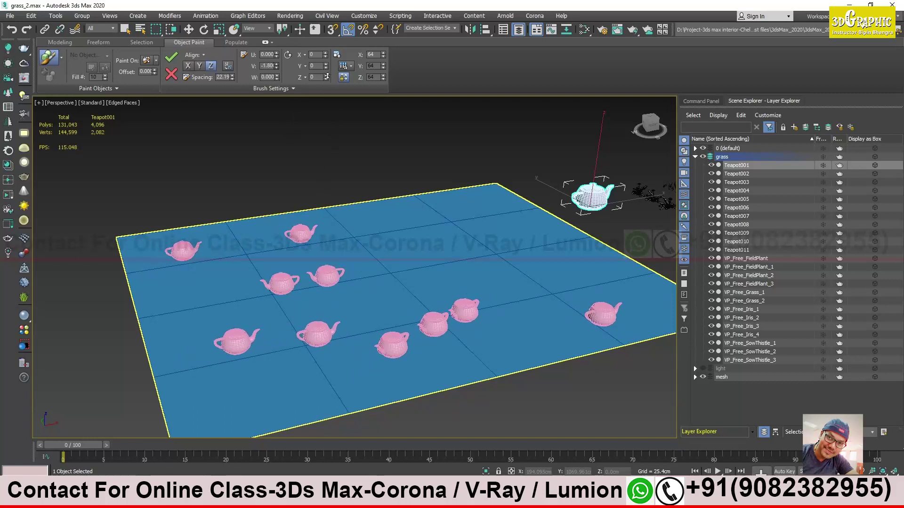
{"action": "right_click", "coordinate": [276, 68]}
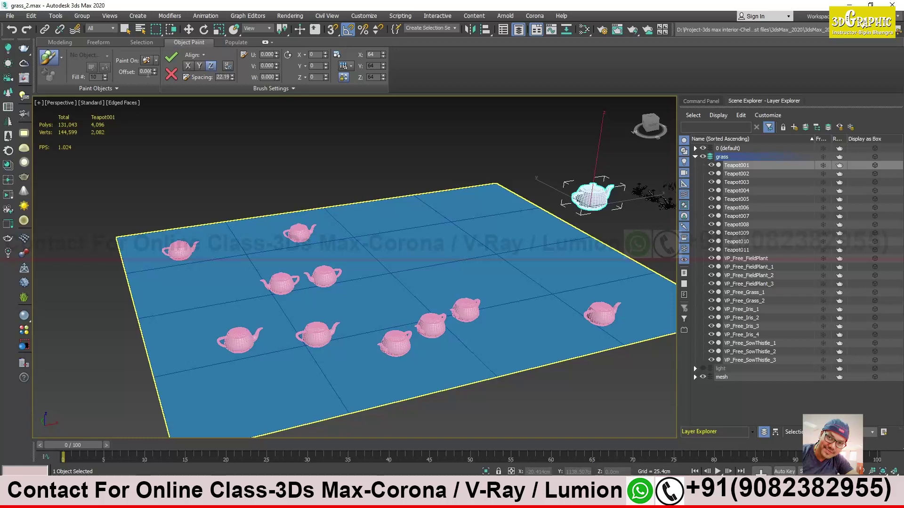
Try adjusting the paint Offset of the teapots while inspecting how they sit on the plane from a low side view.
{"action": "middle_click_drag", "start_coordinate": [359, 278], "coordinate": [239, 241], "text": "alt"}
{"action": "scroll", "coordinate": [335, 239], "scroll_direction": "up", "scroll_amount": 5}
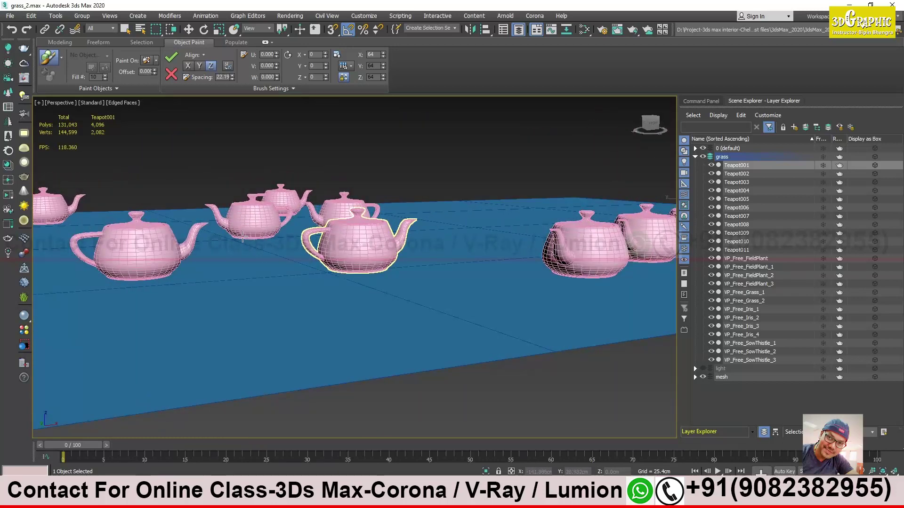
{"action": "mouse_move", "coordinate": [155, 71]}
{"action": "left_mouse_down"}
{"action": "mouse_move", "coordinate": [160, 147]}
{"action": "mouse_move", "coordinate": [153, 72]}
{"action": "left_mouse_up"}
{"action": "middle_click_drag", "start_coordinate": [397, 239], "coordinate": [367, 299], "text": "alt"}
{"action": "scroll", "coordinate": [375, 254], "scroll_direction": "down", "scroll_amount": 5}
{"action": "scroll", "coordinate": [322, 252], "scroll_direction": "up", "scroll_amount": 2}
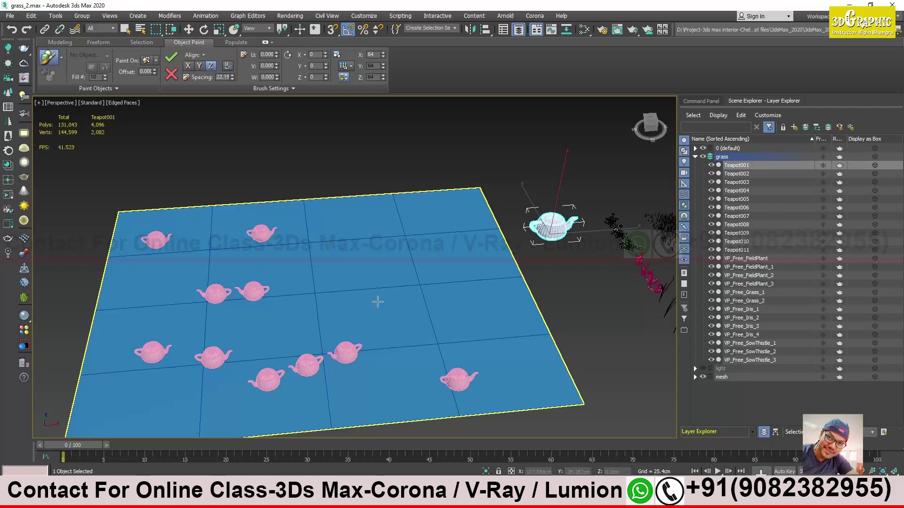
{"action": "middle_click_drag", "start_coordinate": [401, 255], "coordinate": [387, 257]}
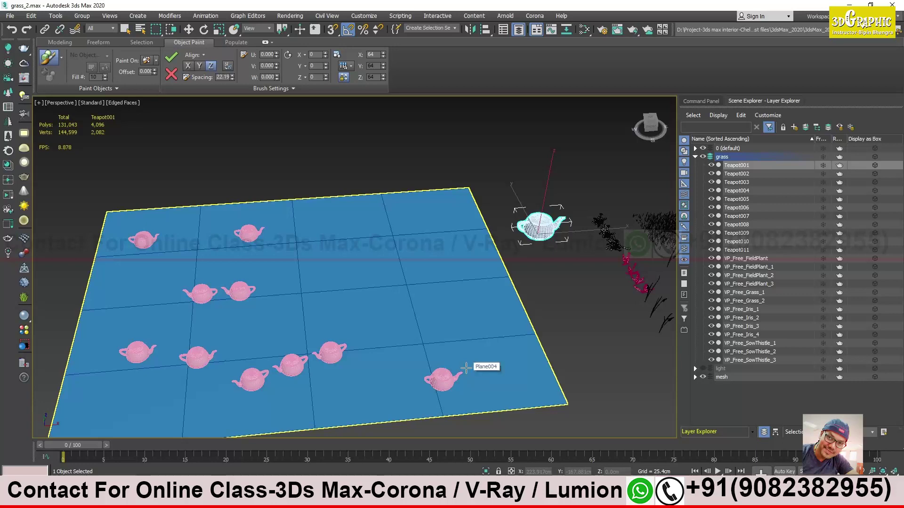
{"action": "middle_click_drag", "start_coordinate": [404, 296], "coordinate": [346, 276]}
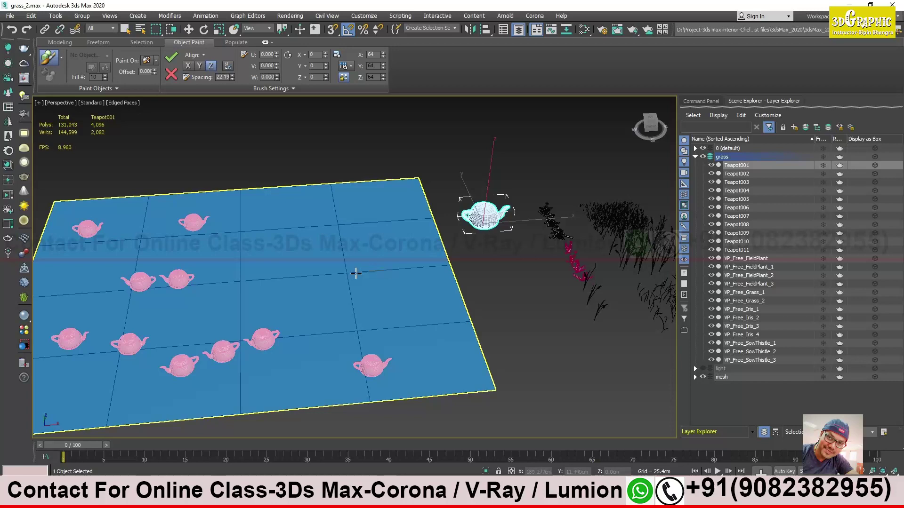
{"action": "middle_click_drag", "start_coordinate": [305, 266], "coordinate": [371, 248]}
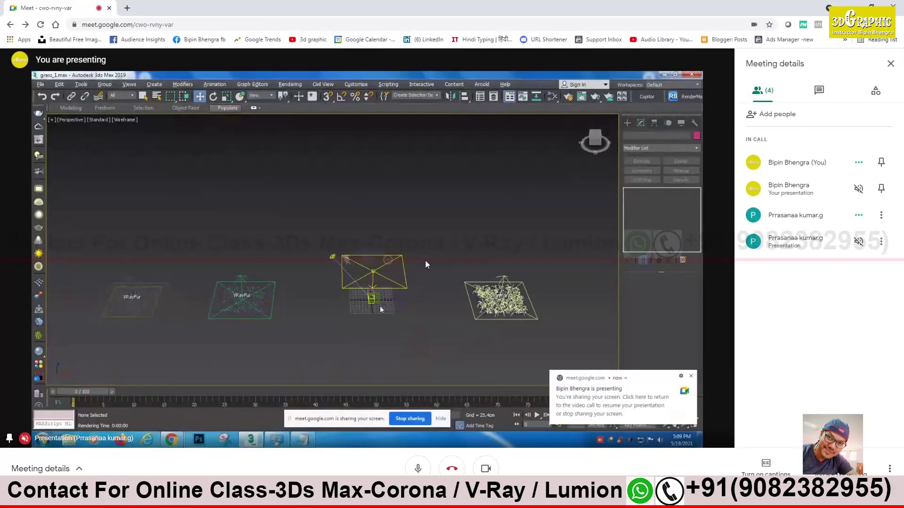
In the 3ds Max scene shared through Google Meet, hide the VRay plane light above the grid.
{"action": "key", "text": "z"}
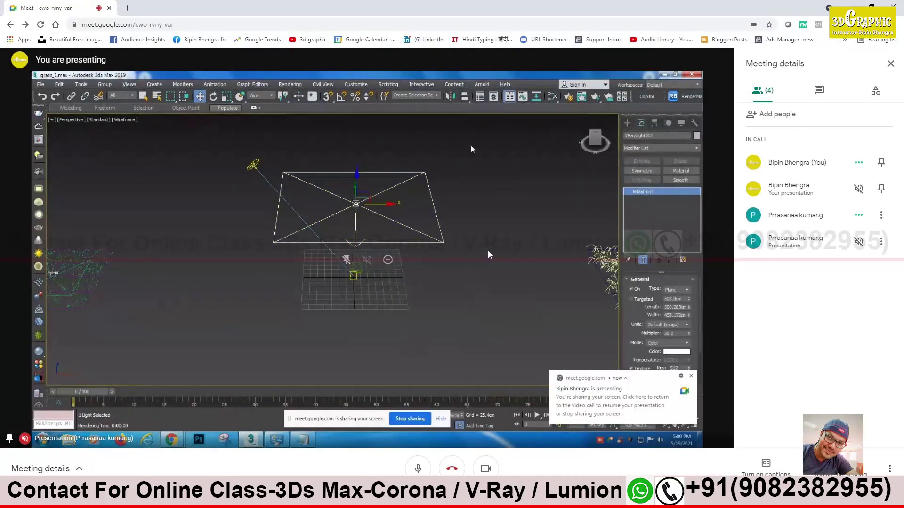
{"action": "right_click", "coordinate": [471, 152]}
{"action": "left_click", "coordinate": [492, 129]}
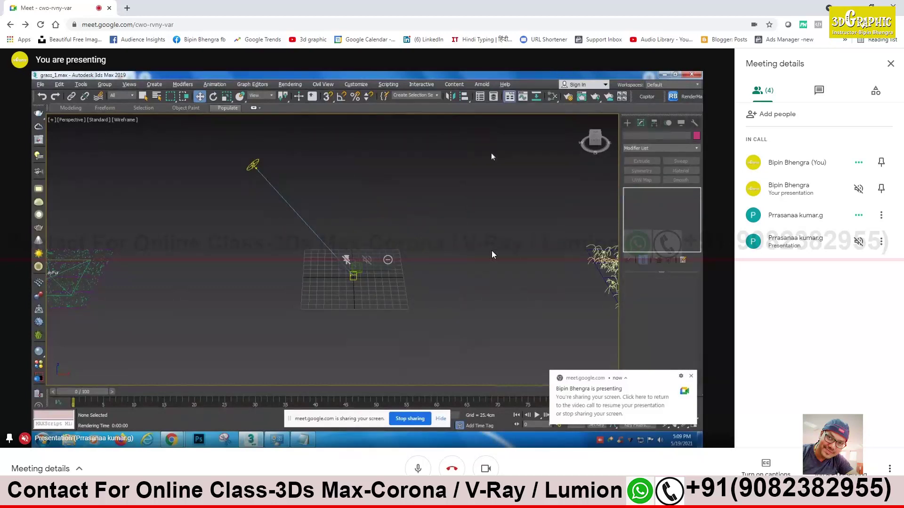
Draw a standard primitive plane about 351 by 377 cm in the Top view, roughly centred on the grid origin.
{"action": "scroll", "coordinate": [346, 182], "scroll_direction": "up", "scroll_amount": 3}
{"action": "key", "text": "alt+w"}
{"action": "left_click", "coordinate": [244, 141]}
{"action": "key", "text": "alt+w"}
{"action": "scroll", "coordinate": [442, 256], "scroll_direction": "down", "scroll_amount": 3}
{"action": "scroll", "coordinate": [442, 255], "scroll_direction": "up", "scroll_amount": 5}
{"action": "scroll", "coordinate": [386, 289], "scroll_direction": "up", "scroll_amount": 3}
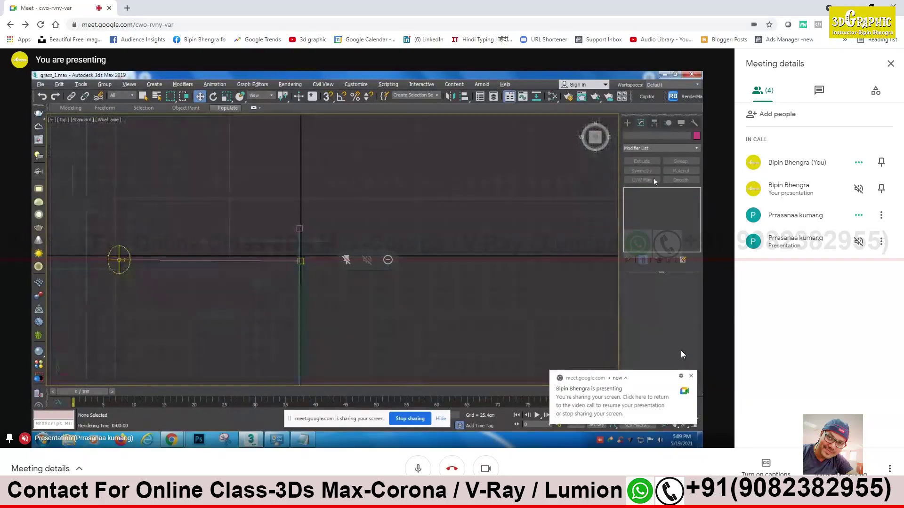
{"action": "left_click", "coordinate": [627, 123]}
{"action": "left_click", "coordinate": [640, 146]}
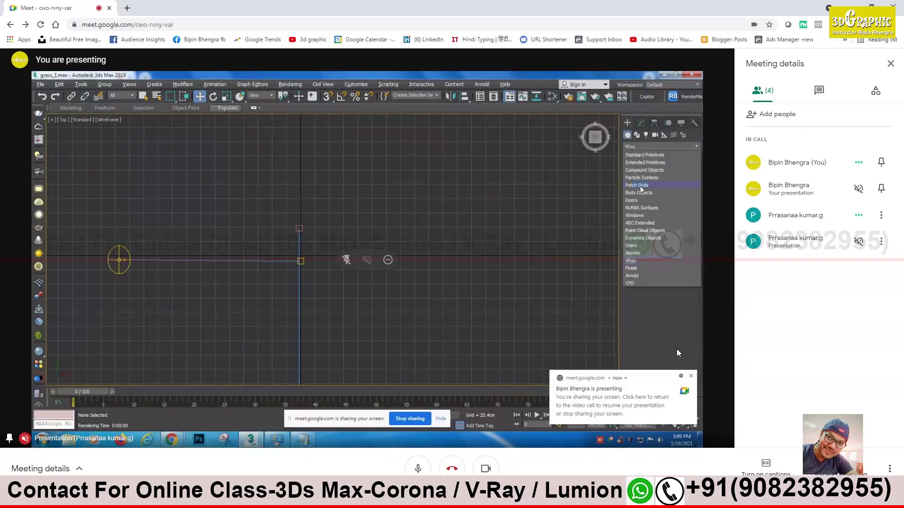
{"action": "left_click", "coordinate": [644, 155]}
{"action": "left_click", "coordinate": [676, 209]}
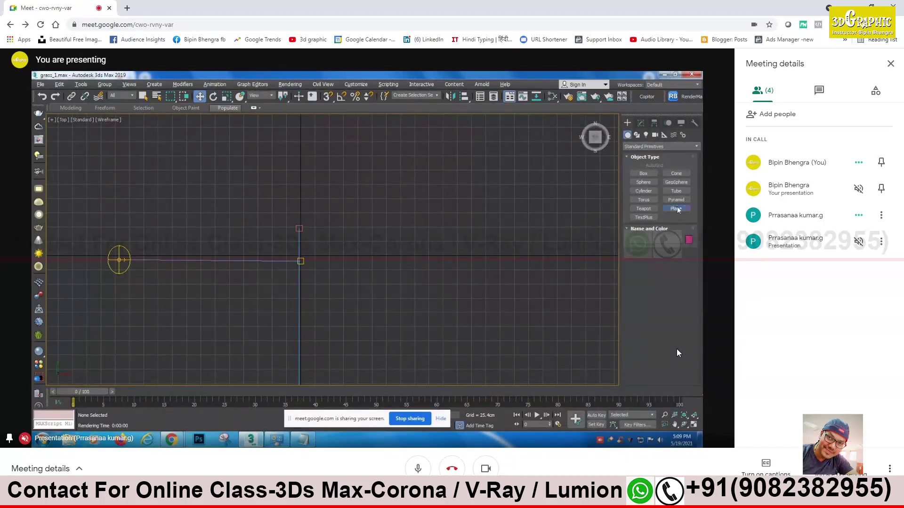
{"action": "left_click_drag", "start_coordinate": [191, 167], "coordinate": [407, 368]}
{"action": "right_click", "coordinate": [441, 245]}
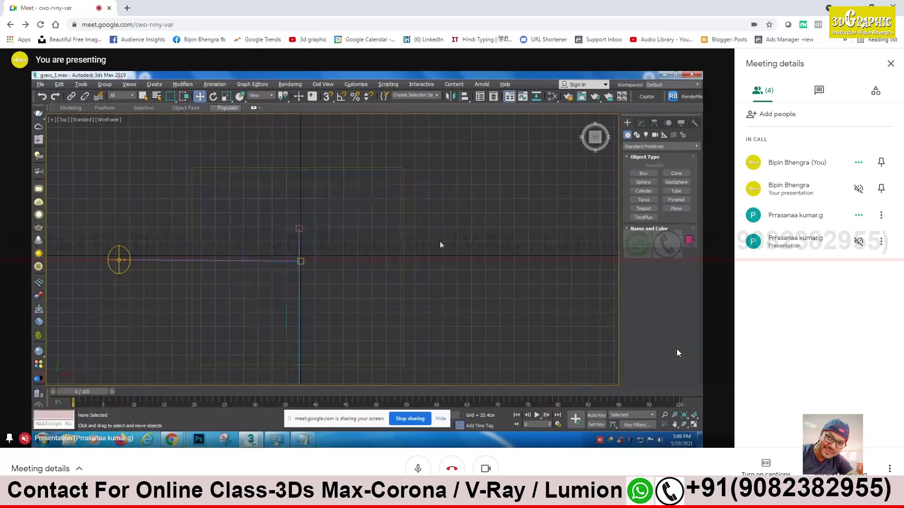
Select the new plane, check its length, width and segment parameters, and deselect it.
{"action": "left_click", "coordinate": [337, 167]}
{"action": "left_click", "coordinate": [641, 123]}
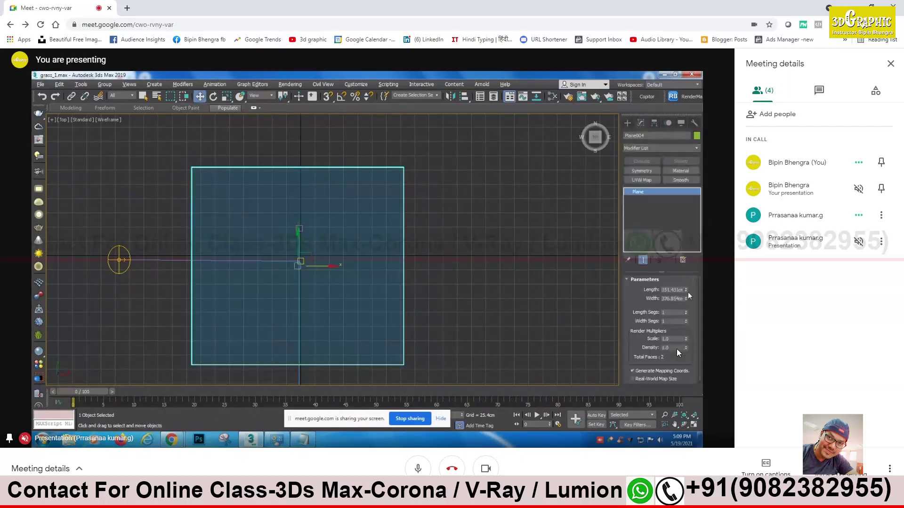
{"action": "left_click", "coordinate": [501, 248]}
Create a teapot primitive with a radius of about 31 cm beside the plane in the Top view.
{"action": "left_click", "coordinate": [627, 123]}
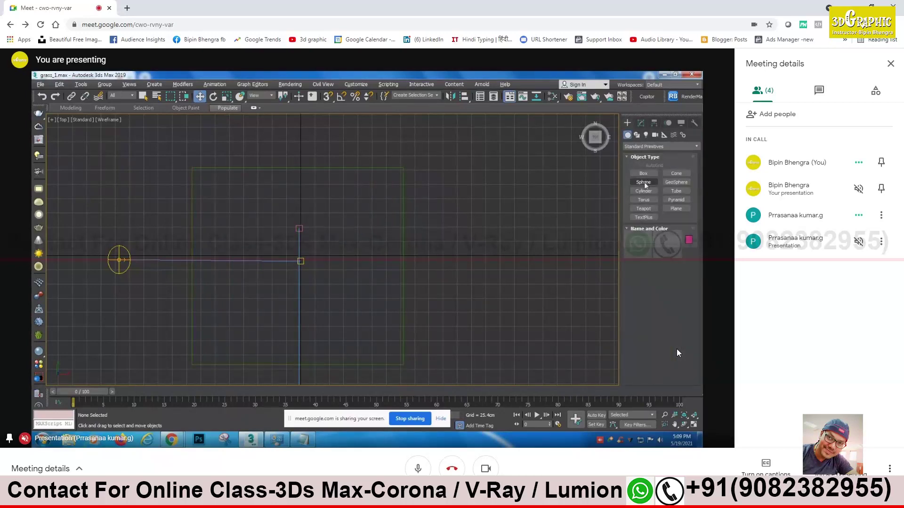
{"action": "left_click", "coordinate": [643, 208]}
{"action": "left_click_drag", "start_coordinate": [466, 261], "coordinate": [493, 265]}
{"action": "right_click", "coordinate": [515, 231]}
Return to the Perspective view with the plane and teapot in sight and switch its display from wireframe to shaded.
{"action": "key", "text": "alt+w"}
{"action": "right_click", "coordinate": [456, 269]}
{"action": "key", "text": "alt+w"}
{"action": "left_click", "coordinate": [453, 232]}
{"action": "scroll", "coordinate": [371, 276], "scroll_direction": "down", "scroll_amount": 5}
{"action": "scroll", "coordinate": [446, 294], "scroll_direction": "up", "scroll_amount": 5}
{"action": "key", "text": "z"}
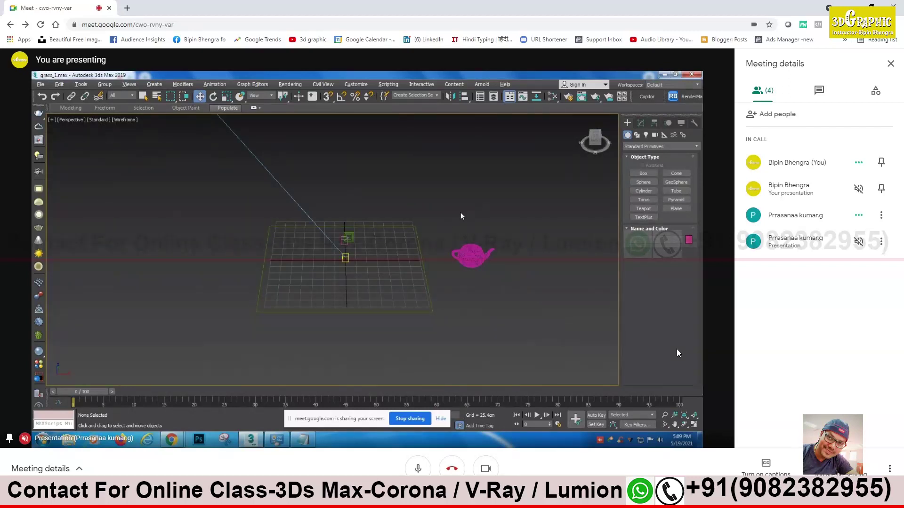
{"action": "key", "text": "F3"}
Change the plane's object colour to light grey and turn off edged faces in the Perspective view.
{"action": "left_click", "coordinate": [403, 253]}
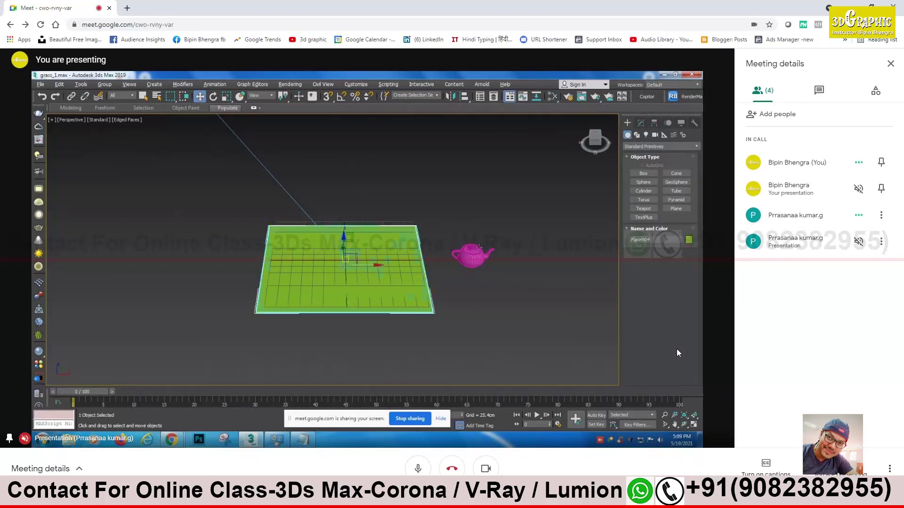
{"action": "left_click", "coordinate": [689, 240]}
{"action": "left_click", "coordinate": [421, 276]}
{"action": "left_click", "coordinate": [413, 303]}
{"action": "left_click", "coordinate": [481, 301]}
{"action": "scroll", "coordinate": [464, 298], "scroll_direction": "down", "scroll_amount": 3}
{"action": "scroll", "coordinate": [440, 278], "scroll_direction": "up", "scroll_amount": 3}
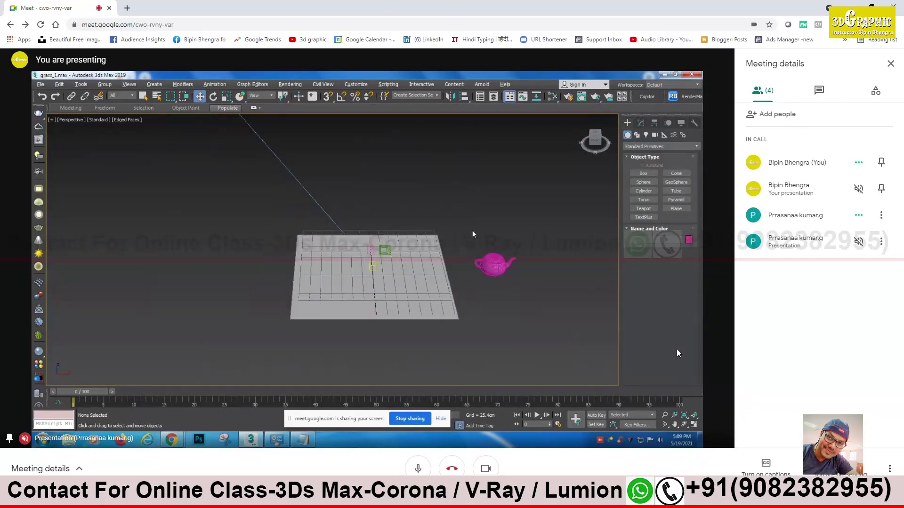
{"action": "key", "text": "F4"}
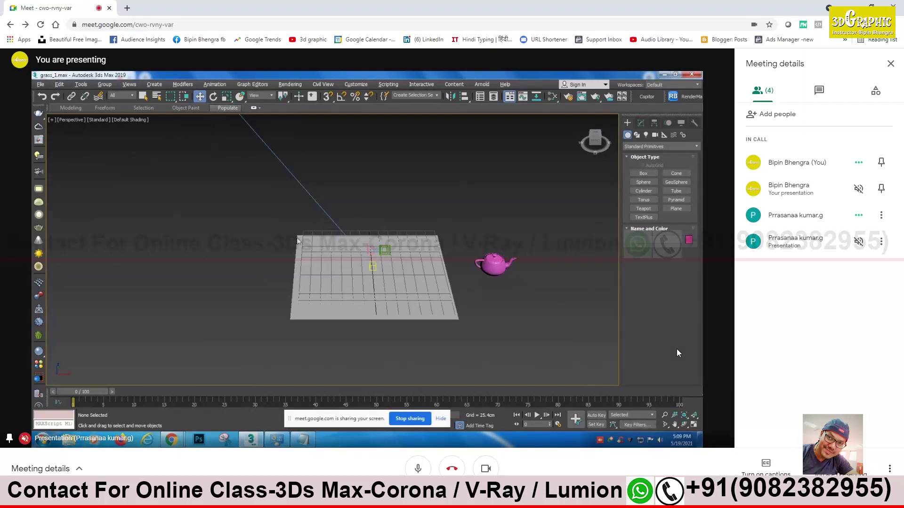
Show the Object Paint tools and try to start painting with no object selected.
{"action": "left_click", "coordinate": [74, 109]}
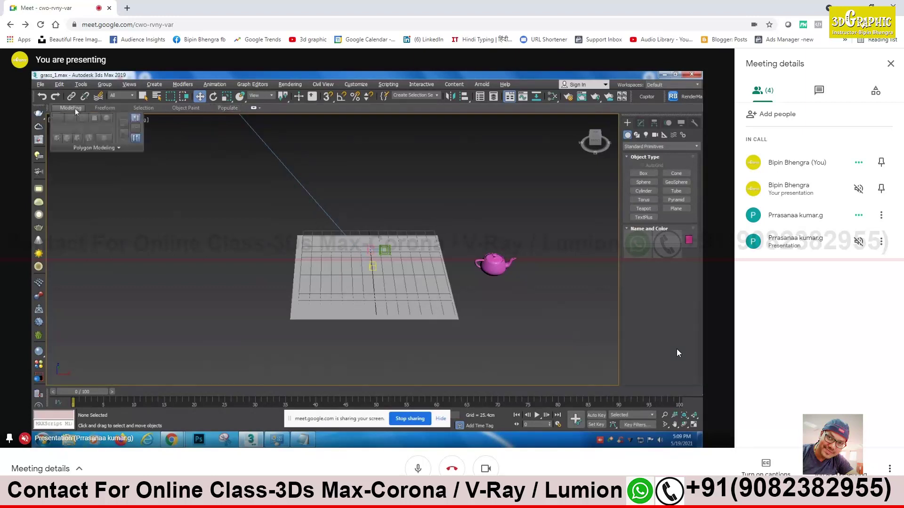
{"action": "left_click", "coordinate": [184, 109]}
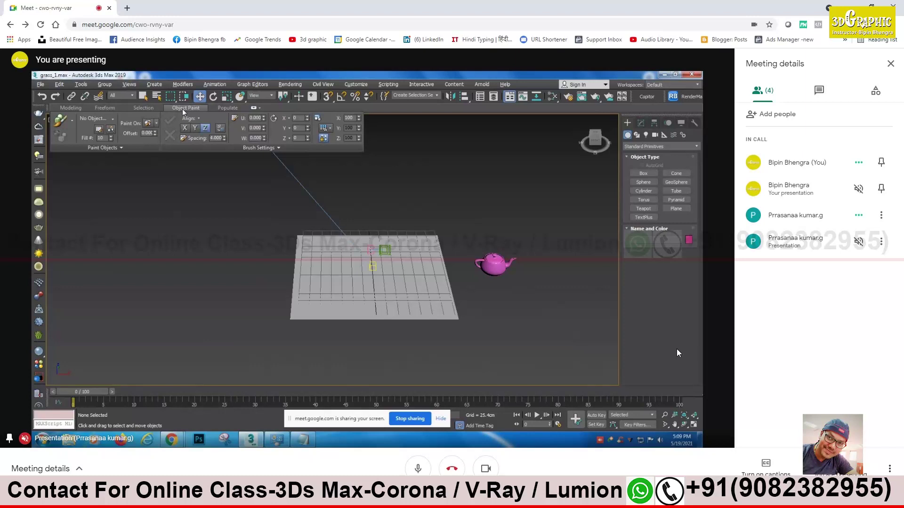
{"action": "left_click", "coordinate": [71, 121]}
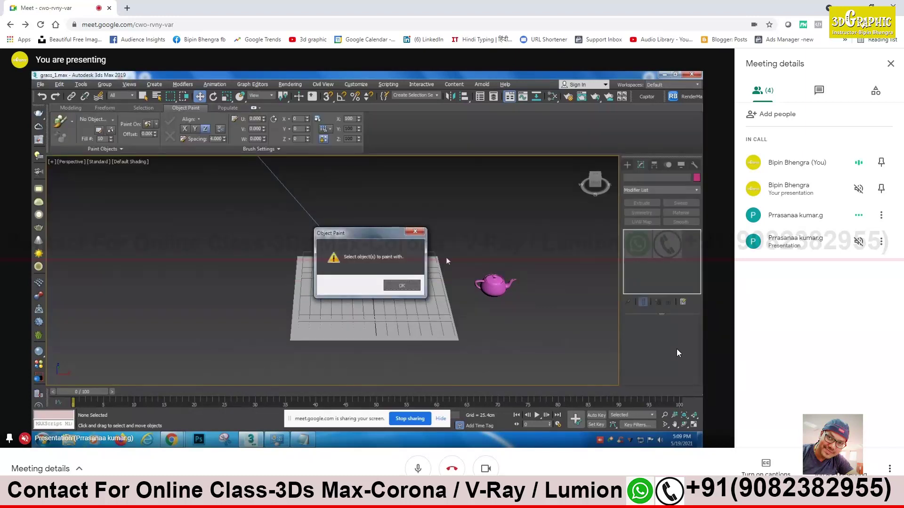
{"action": "left_click", "coordinate": [415, 231]}
Select the teapot as the object to paint with and paint a first copy on the plane.
{"action": "left_click", "coordinate": [496, 287]}
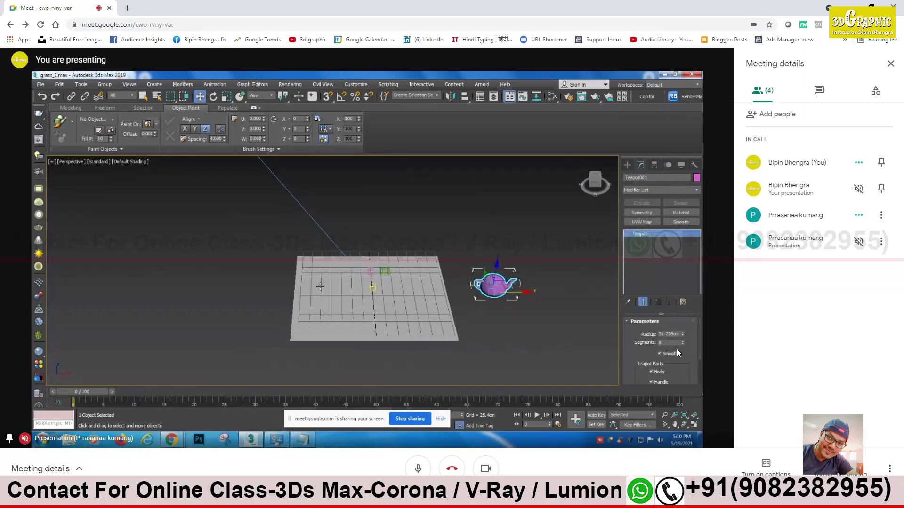
{"action": "left_click", "coordinate": [328, 290]}
{"action": "left_click", "coordinate": [488, 288]}
{"action": "left_click", "coordinate": [73, 124]}
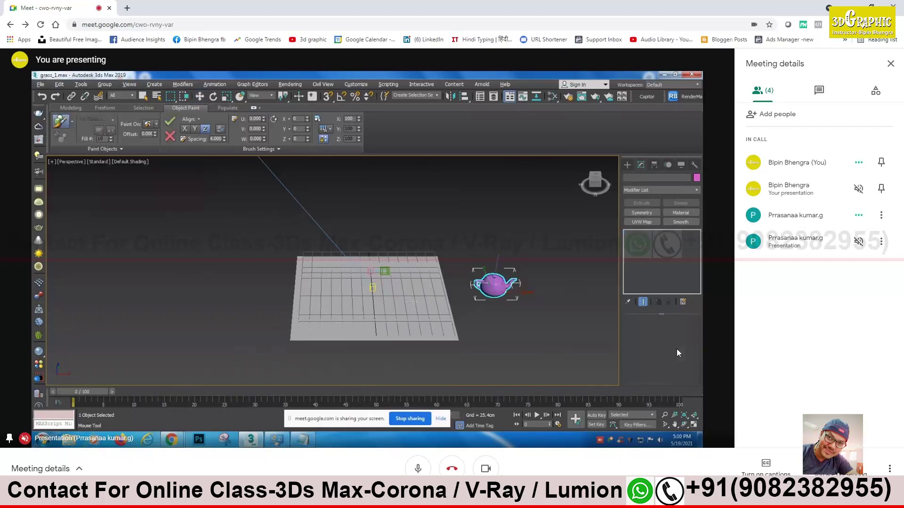
{"action": "left_click", "coordinate": [348, 299]}
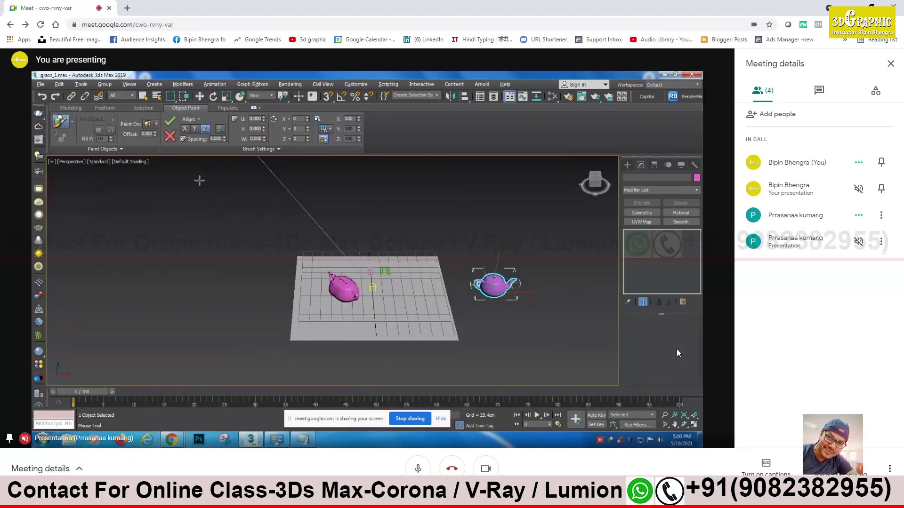
Set the brush spacing to 12.88 and paint a short stroke of teapots near the front of the plane.
{"action": "left_click", "coordinate": [225, 138]}
{"action": "left_click_drag", "start_coordinate": [234, 117], "coordinate": [298, 268]}
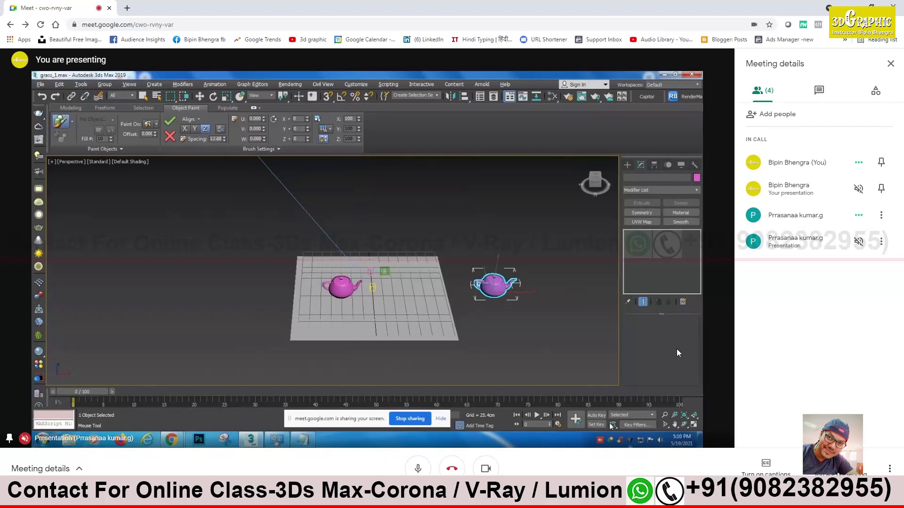
{"action": "left_click_drag", "start_coordinate": [379, 311], "coordinate": [417, 306]}
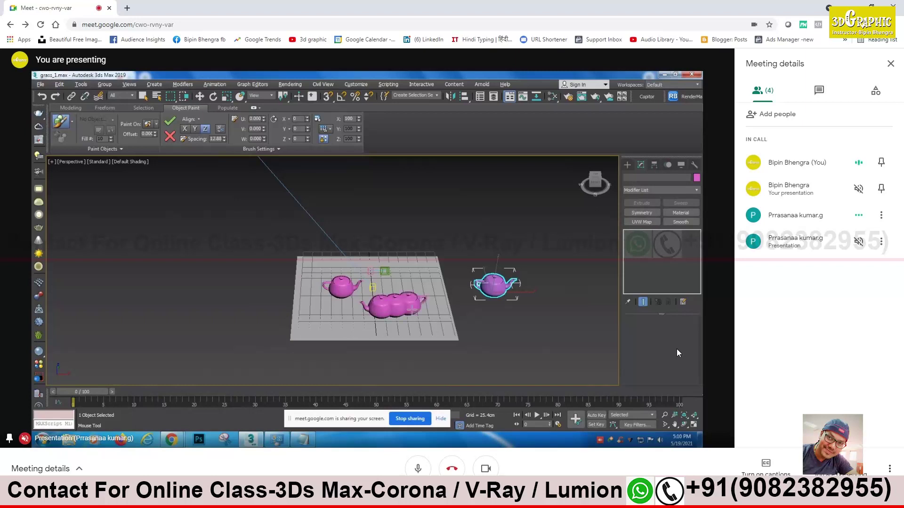
Increase the painted stroke's brush spacing to 27.47.
{"action": "left_click_drag", "start_coordinate": [225, 141], "coordinate": [224, 143]}
{"action": "left_click_drag", "start_coordinate": [225, 139], "coordinate": [224, 142]}
{"action": "left_click_drag", "start_coordinate": [290, 386], "coordinate": [376, 117]}
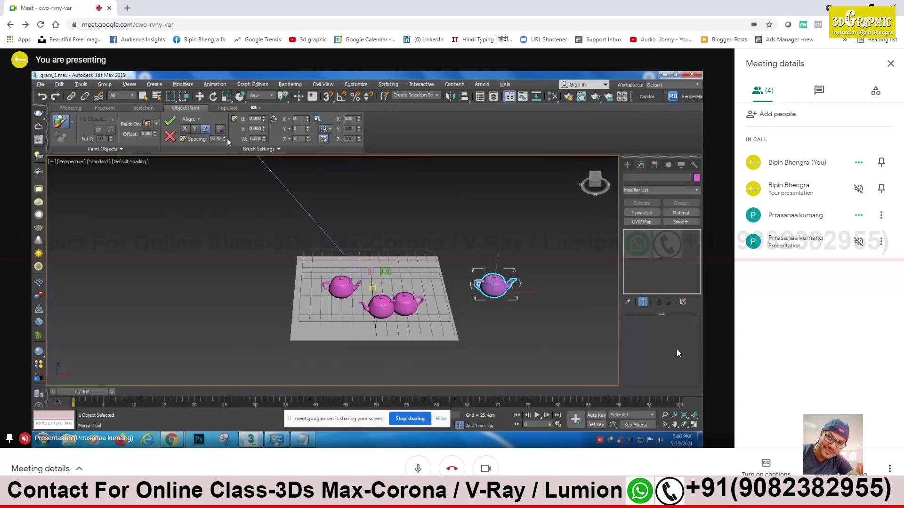
{"action": "left_click_drag", "start_coordinate": [405, 263], "coordinate": [406, 222]}
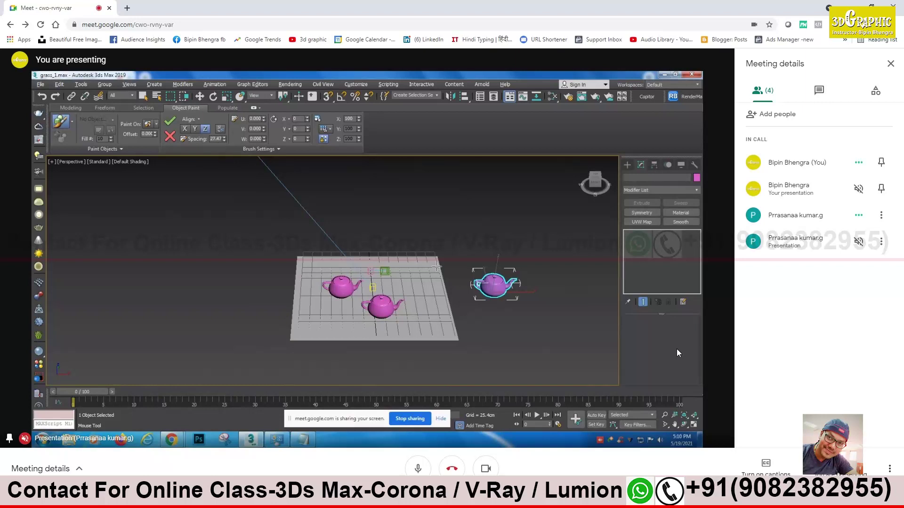
Paint eleven single teapots spread around the edges and middle of the plane.
{"action": "left_click", "coordinate": [413, 286]}
{"action": "left_click", "coordinate": [416, 261]}
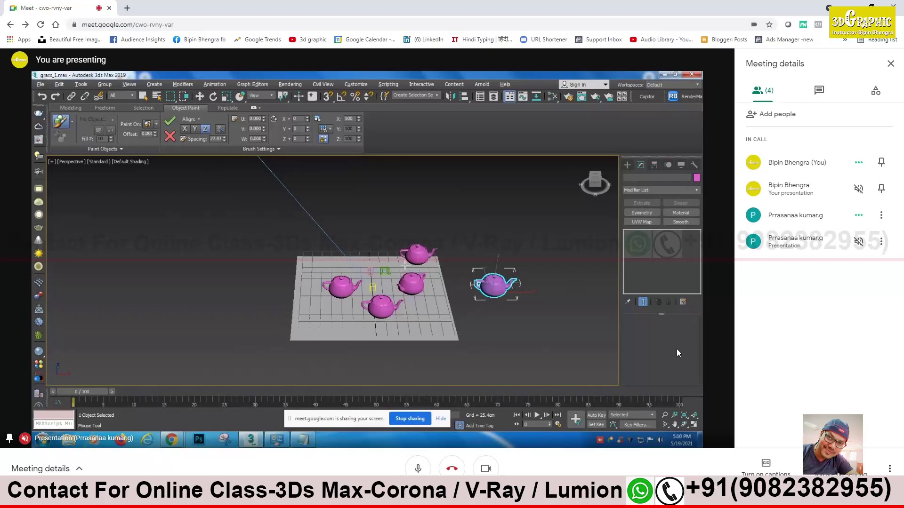
{"action": "left_click", "coordinate": [348, 264]}
{"action": "left_click", "coordinate": [324, 273]}
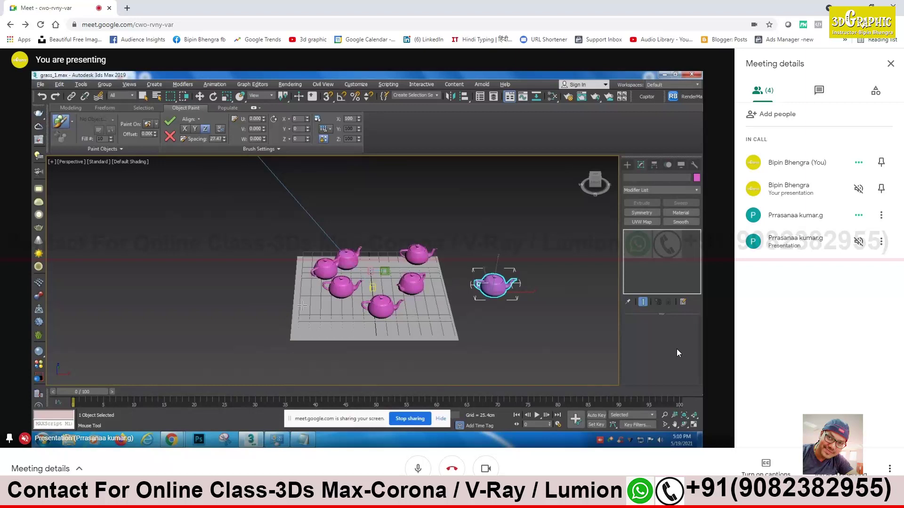
{"action": "left_click", "coordinate": [302, 306]}
{"action": "left_click", "coordinate": [324, 317]}
{"action": "left_click", "coordinate": [358, 326]}
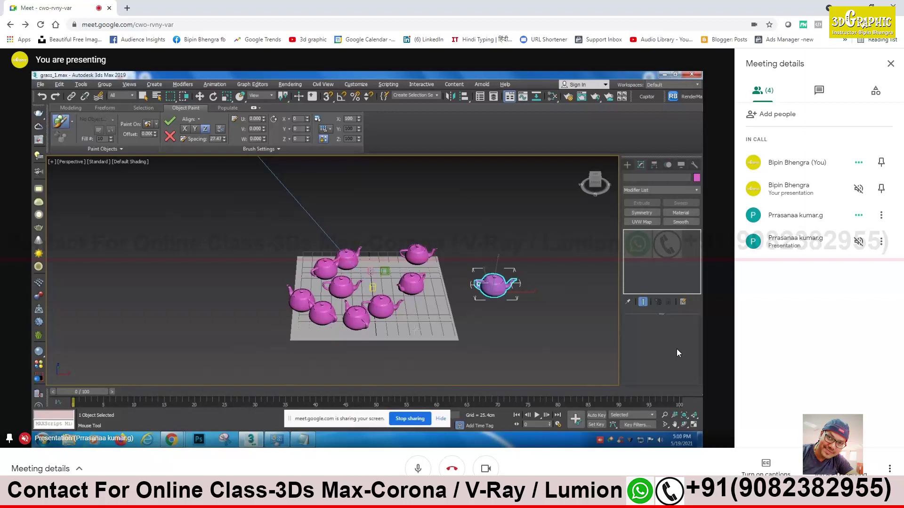
{"action": "left_click", "coordinate": [415, 326]}
{"action": "left_click", "coordinate": [422, 297]}
{"action": "left_click", "coordinate": [373, 275]}
{"action": "left_click", "coordinate": [382, 286]}
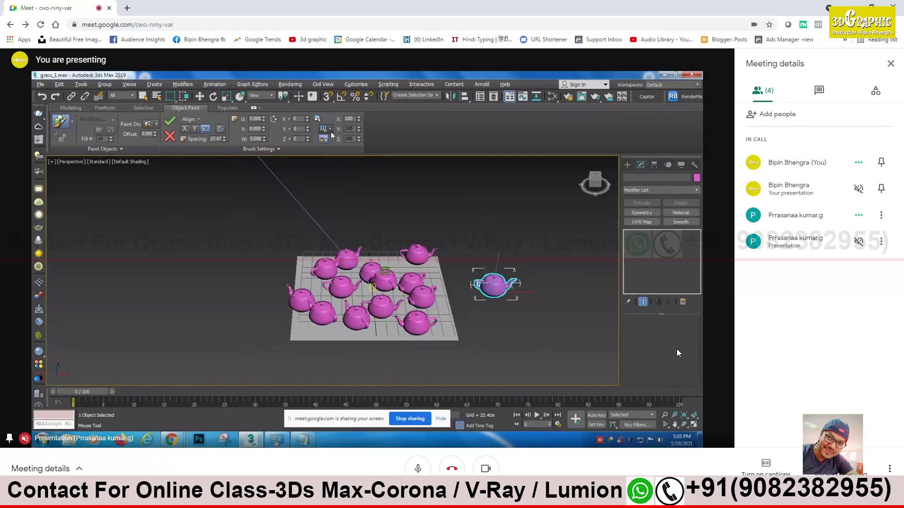
Apply variable scaling from 20 to 200 to the painted teapots and try the different scale types.
{"action": "left_click_drag", "start_coordinate": [331, 131], "coordinate": [335, 151]}
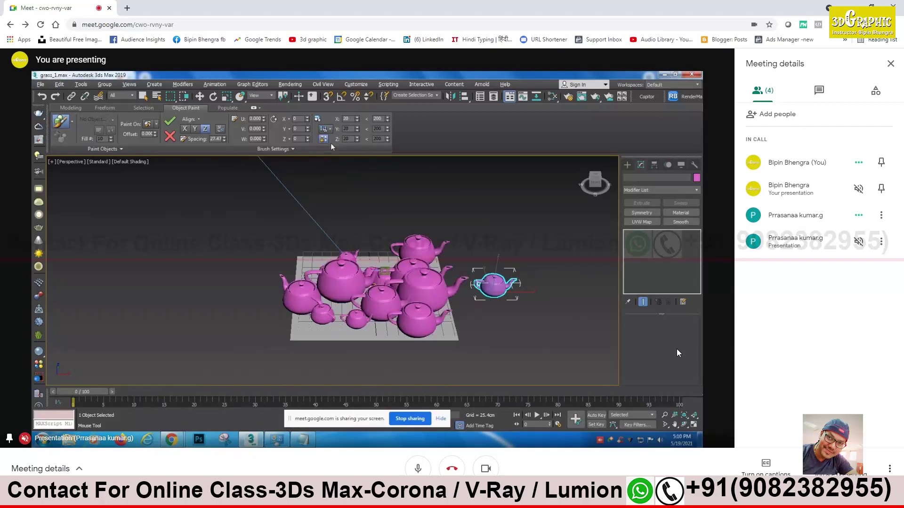
{"action": "left_click_drag", "start_coordinate": [324, 129], "coordinate": [333, 161]}
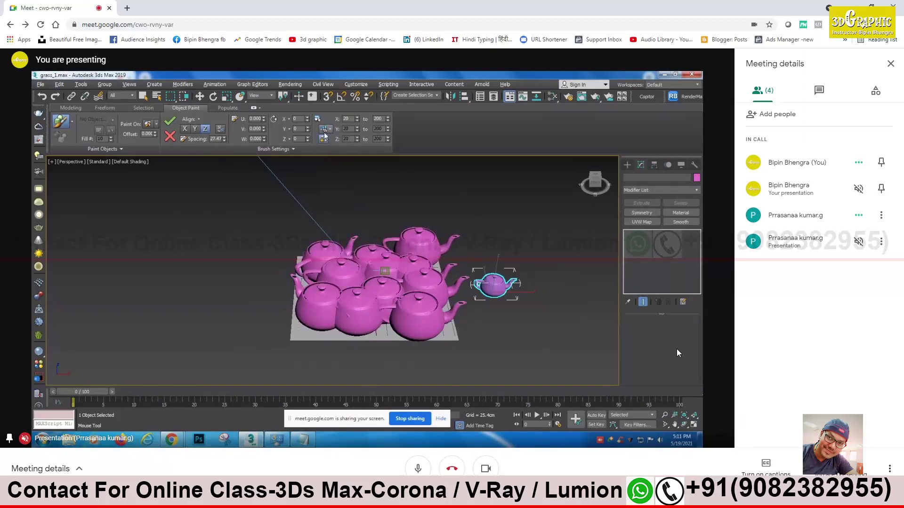
{"action": "mouse_move", "coordinate": [332, 131]}
{"action": "left_mouse_down"}
{"action": "mouse_move", "coordinate": [333, 142]}
{"action": "mouse_move", "coordinate": [361, 126]}
{"action": "mouse_move", "coordinate": [366, 135]}
{"action": "left_mouse_up"}
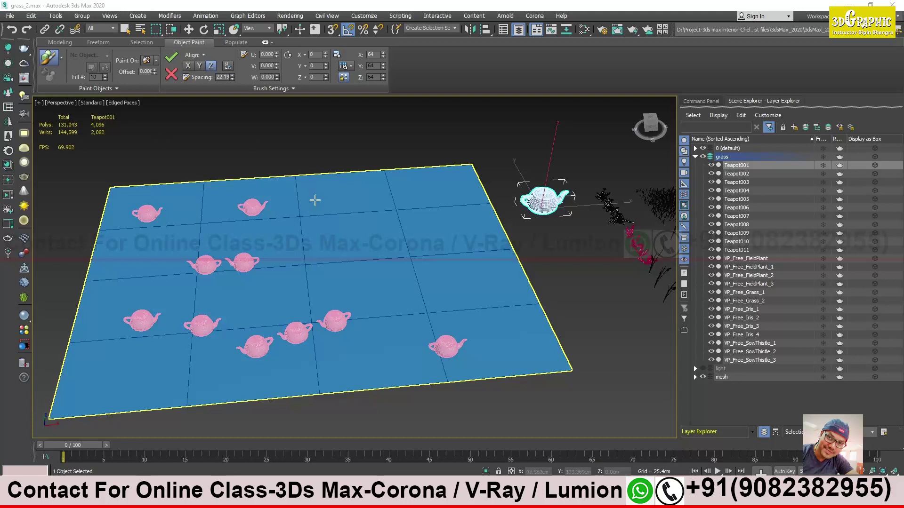
Leave painting mode and move the source teapot away behind the plane, to about X 409 cm, Y 555 cm.
{"action": "middle_click_drag", "start_coordinate": [302, 262], "coordinate": [302, 256], "text": "alt"}
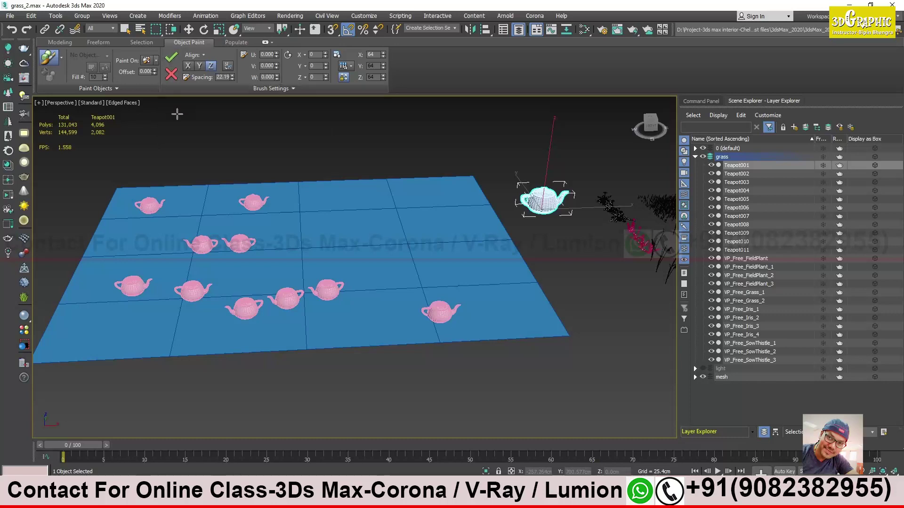
{"action": "middle_click_drag", "start_coordinate": [284, 242], "coordinate": [288, 254], "text": "alt"}
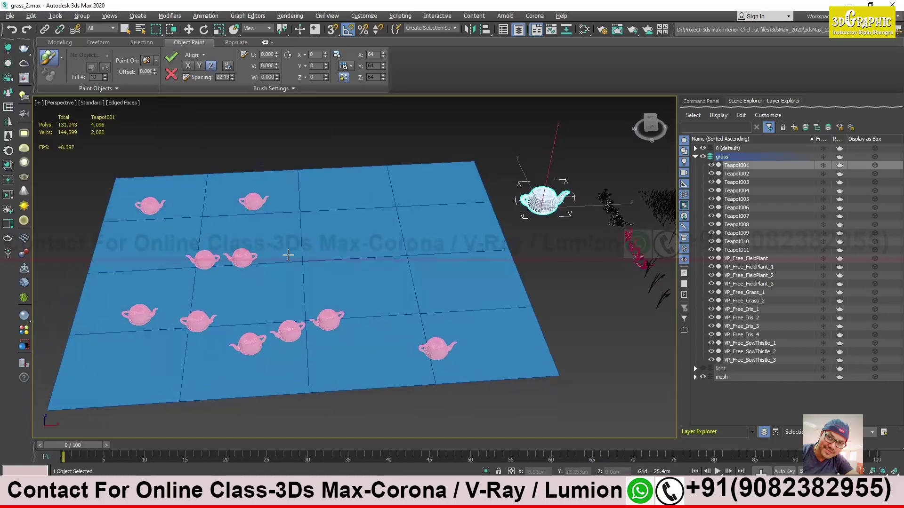
{"action": "mouse_move", "coordinate": [347, 258]}
{"action": "middle_mouse_down", "text": "alt"}
{"action": "mouse_move", "coordinate": [363, 280]}
{"action": "mouse_move", "coordinate": [347, 283]}
{"action": "middle_mouse_up", "text": "alt"}
{"action": "key", "text": "w"}
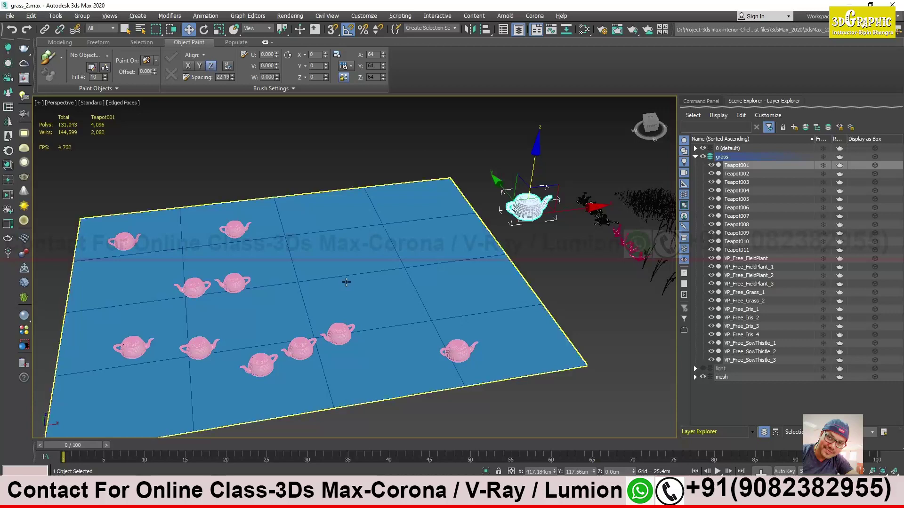
{"action": "middle_click_drag", "start_coordinate": [556, 269], "coordinate": [349, 271], "text": "alt"}
{"action": "left_click", "coordinate": [539, 228]}
{"action": "left_click", "coordinate": [529, 215]}
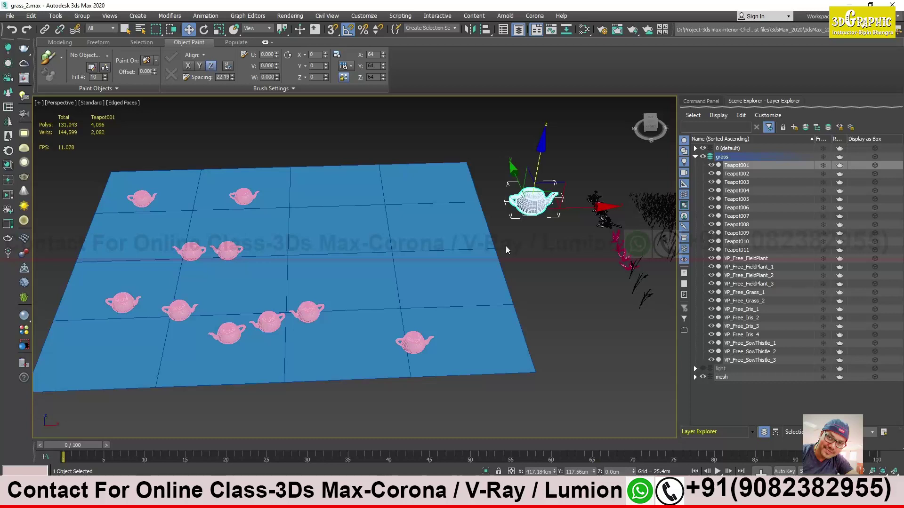
{"action": "scroll", "coordinate": [505, 244], "scroll_direction": "down", "scroll_amount": 5}
{"action": "middle_click_drag", "start_coordinate": [506, 246], "coordinate": [493, 301], "text": "alt"}
{"action": "left_click_drag", "start_coordinate": [485, 270], "coordinate": [465, 156]}
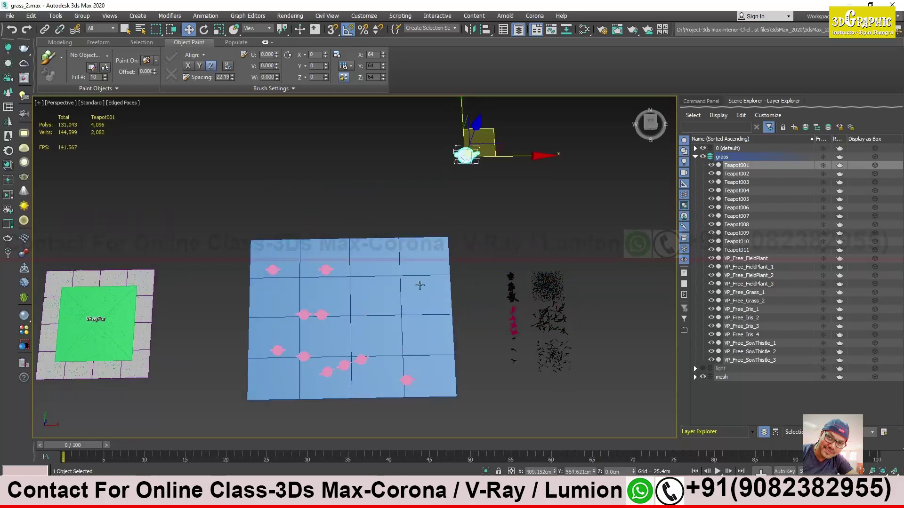
Delete all ten painted teapots from the plane, keeping the source teapot.
{"action": "middle_click_drag", "start_coordinate": [469, 220], "coordinate": [479, 189]}
{"action": "left_click", "coordinate": [334, 239]}
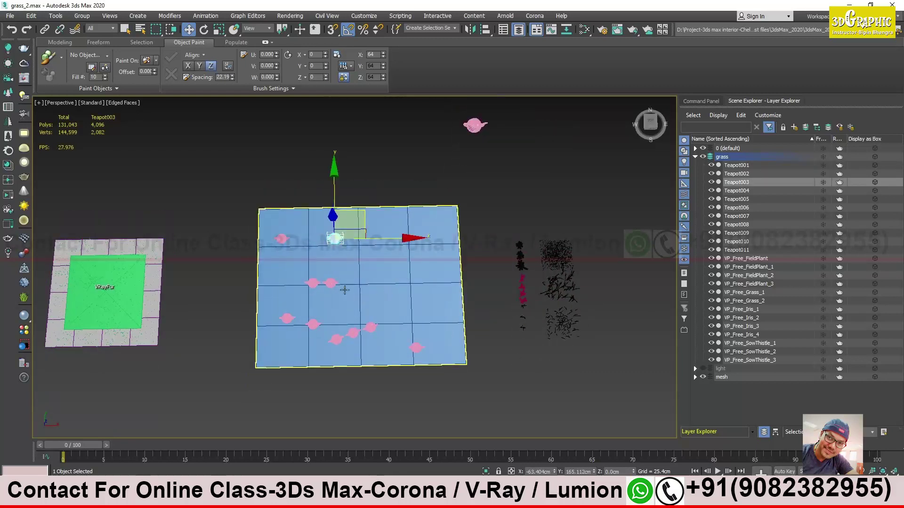
{"action": "left_click_drag", "start_coordinate": [451, 401], "coordinate": [451, 402]}
{"action": "left_click", "coordinate": [455, 316], "text": "alt"}
{"action": "mouse_move", "coordinate": [465, 346]}
{"action": "middle_mouse_down", "text": "alt"}
{"action": "mouse_move", "coordinate": [490, 333]}
{"action": "mouse_move", "coordinate": [463, 333]}
{"action": "middle_mouse_up", "text": "alt"}
{"action": "left_click_drag", "start_coordinate": [374, 281], "coordinate": [355, 264]}
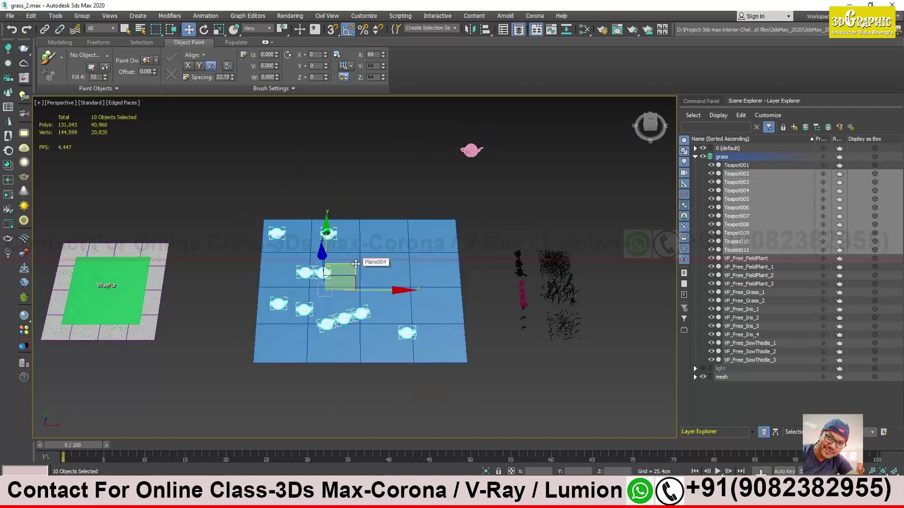
{"action": "key", "text": "Delete"}
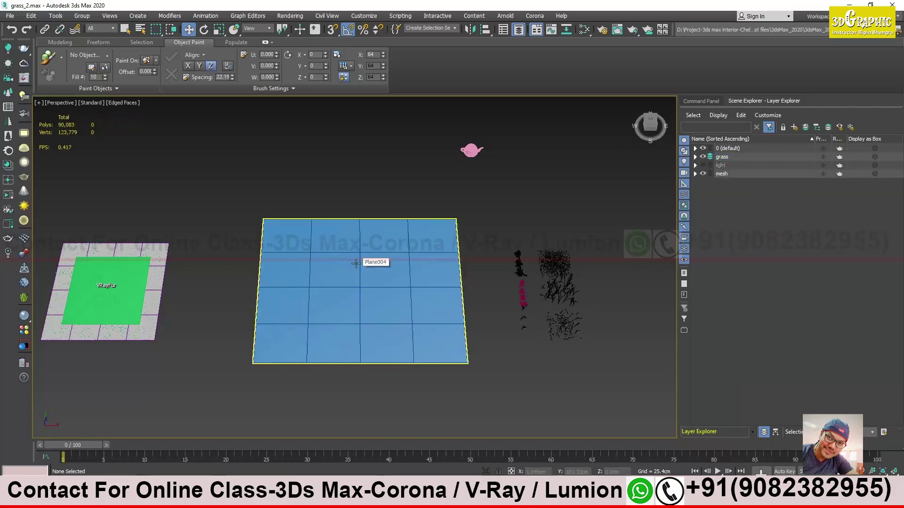
Examine the grass and flower models standing beside the plane.
{"action": "middle_click_drag", "start_coordinate": [378, 237], "coordinate": [441, 298], "text": "alt"}
{"action": "scroll", "coordinate": [452, 276], "scroll_direction": "up", "scroll_amount": 5}
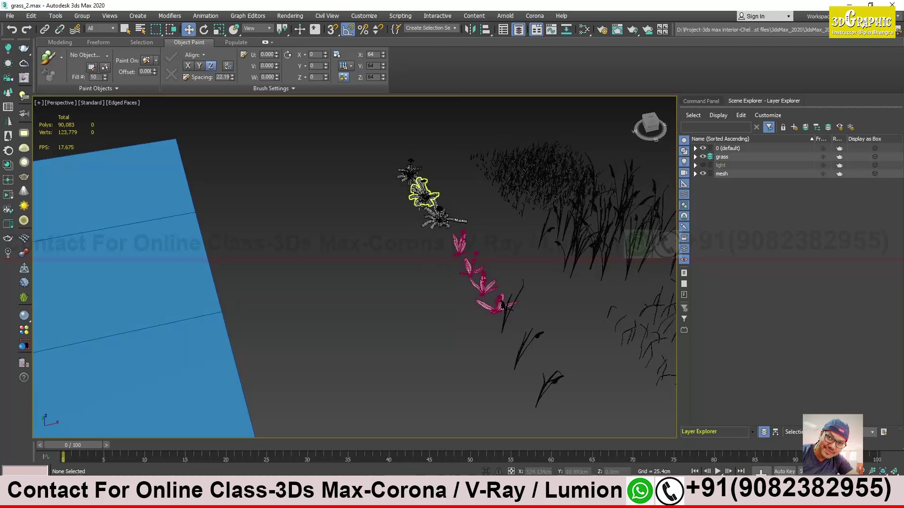
{"action": "middle_click_drag", "start_coordinate": [490, 354], "coordinate": [452, 303]}
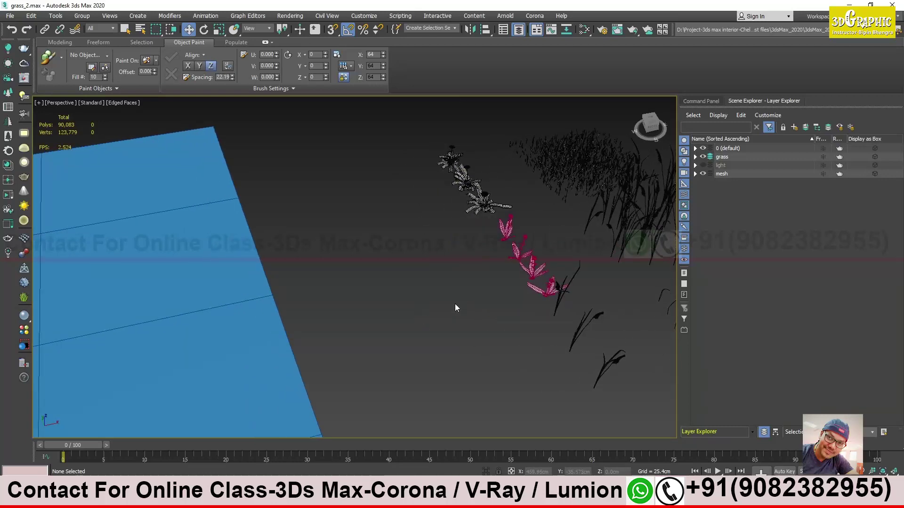
{"action": "middle_click_drag", "start_coordinate": [456, 305], "coordinate": [428, 303], "text": "alt"}
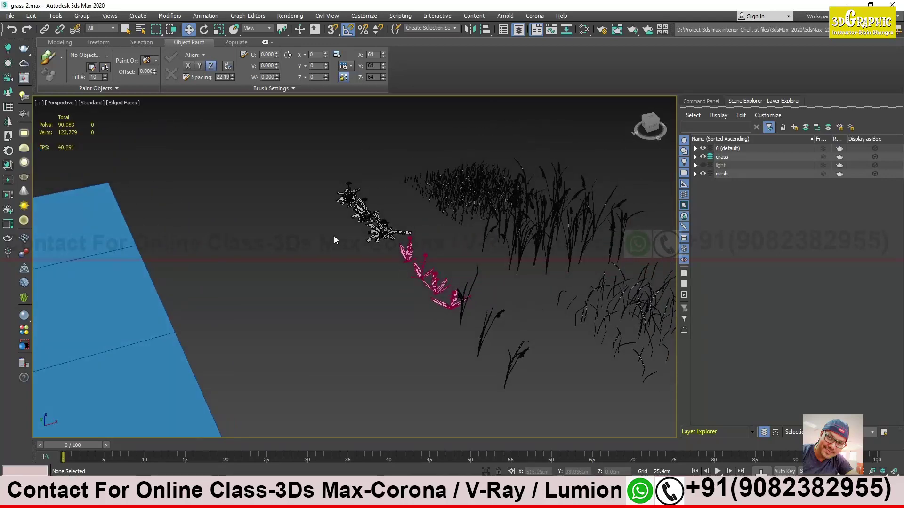
{"action": "middle_click_drag", "start_coordinate": [330, 222], "coordinate": [395, 287]}
{"action": "left_click", "coordinate": [172, 122]}
{"action": "middle_click_drag", "start_coordinate": [224, 231], "coordinate": [389, 121]}
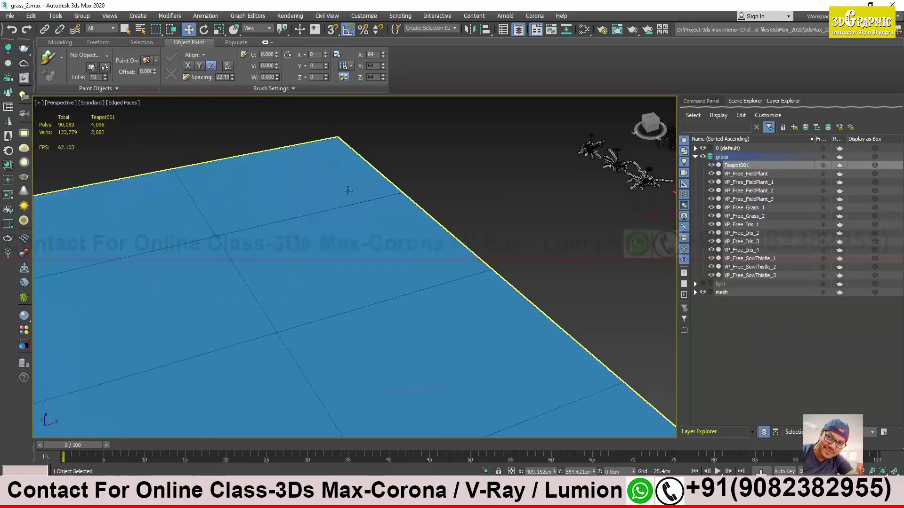
{"action": "middle_click_drag", "start_coordinate": [372, 233], "coordinate": [475, 306], "text": "alt"}
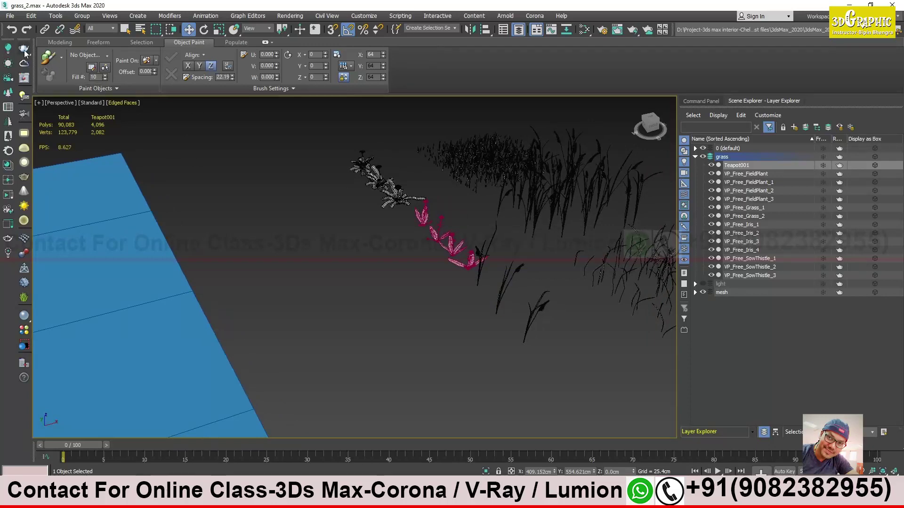
Select VP_Free_FieldPlant_2, VP_Free_Iris_4 and VP_Free_SowThistle_3 together as the plants to paint with.
{"action": "left_click", "coordinate": [467, 279]}
{"action": "key", "text": "ctrl+a"}
{"action": "left_click", "coordinate": [426, 290]}
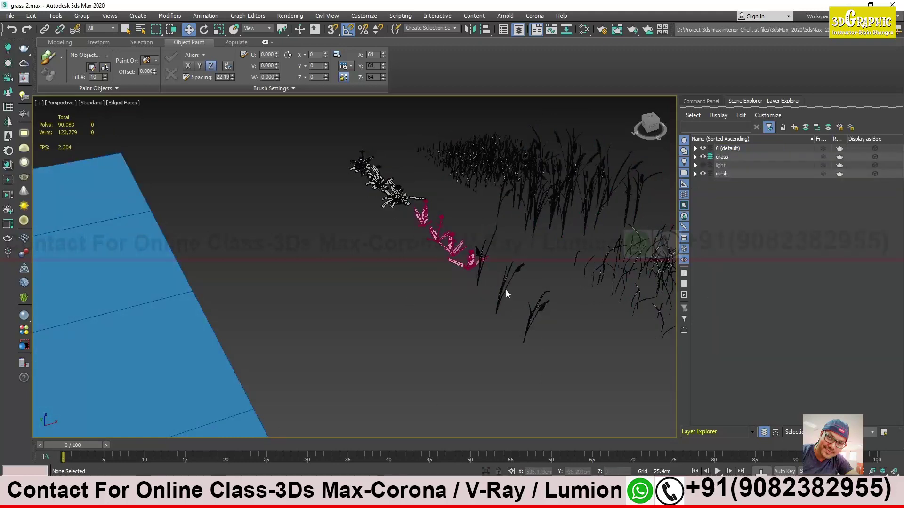
{"action": "left_click", "coordinate": [503, 280]}
{"action": "left_click", "coordinate": [468, 260], "text": "ctrl"}
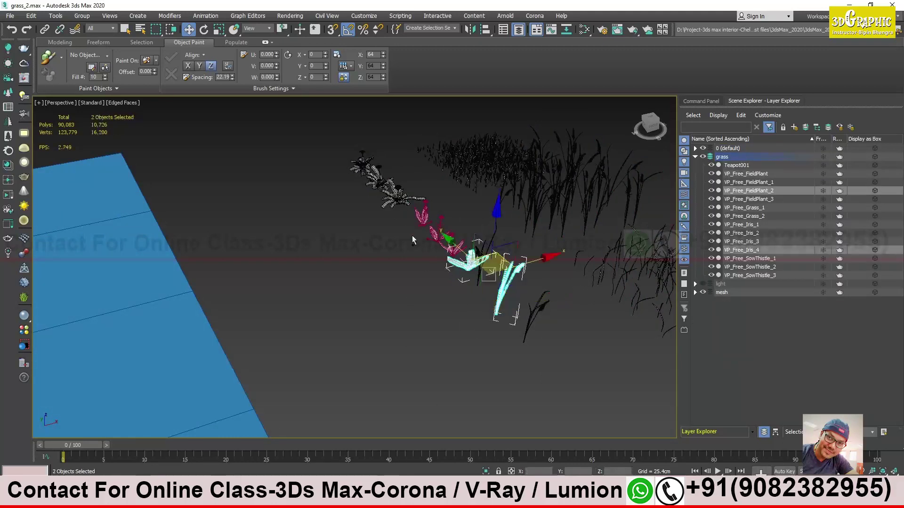
{"action": "left_click", "coordinate": [400, 195], "text": "ctrl"}
{"action": "middle_click_drag", "start_coordinate": [404, 299], "coordinate": [462, 290], "text": "alt"}
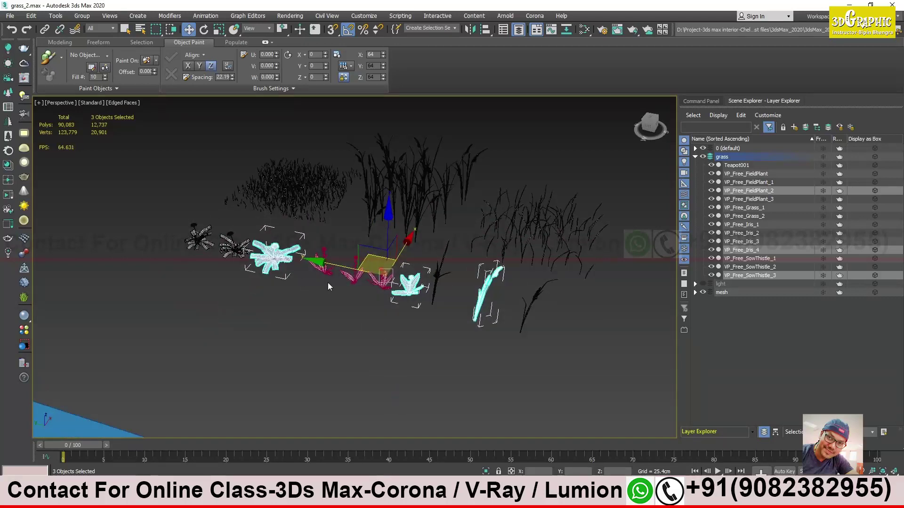
{"action": "middle_click_drag", "start_coordinate": [290, 269], "coordinate": [405, 248], "text": "alt"}
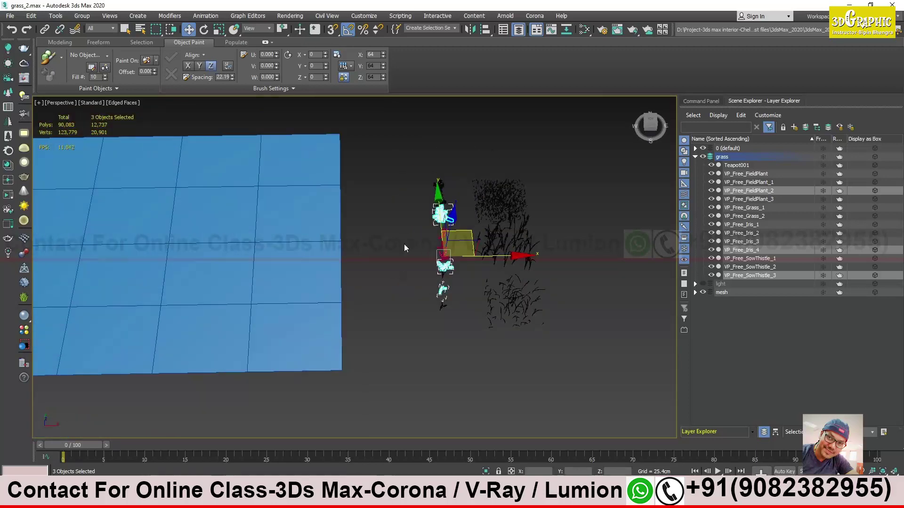
Paint with the selected objects, placing 24 single plants in loose rows across the far part of the plane.
{"action": "left_click", "coordinate": [62, 57]}
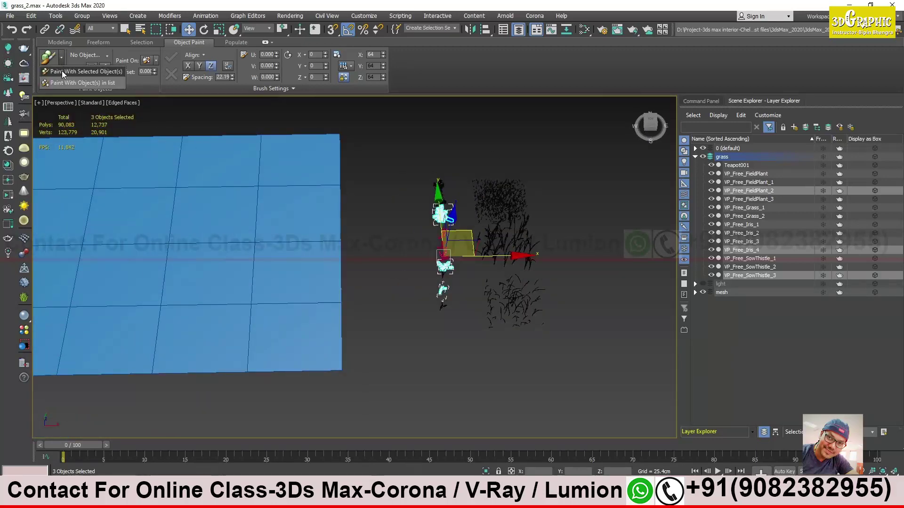
{"action": "left_click", "coordinate": [62, 72]}
{"action": "middle_click_drag", "start_coordinate": [221, 175], "coordinate": [259, 208]}
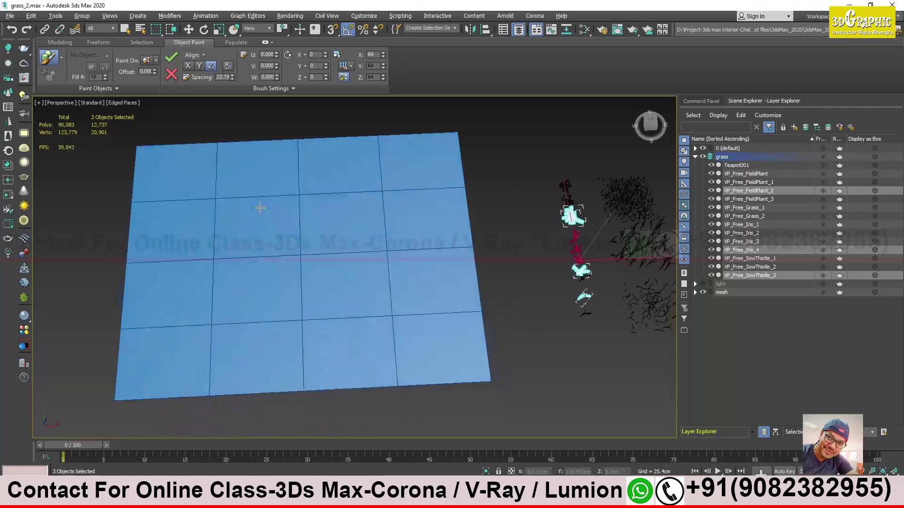
{"action": "left_click", "coordinate": [170, 187]}
{"action": "left_click", "coordinate": [218, 184]}
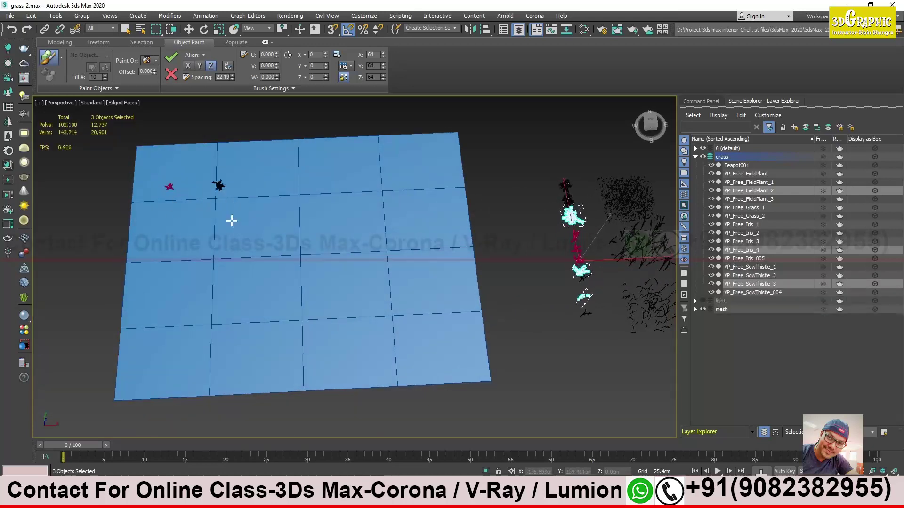
{"action": "left_click", "coordinate": [262, 177]}
{"action": "left_click", "coordinate": [320, 163]}
{"action": "left_click", "coordinate": [390, 173]}
{"action": "left_click", "coordinate": [309, 186]}
{"action": "left_click", "coordinate": [177, 222]}
{"action": "left_click", "coordinate": [208, 205]}
{"action": "left_click", "coordinate": [238, 203]}
{"action": "left_click", "coordinate": [270, 203]}
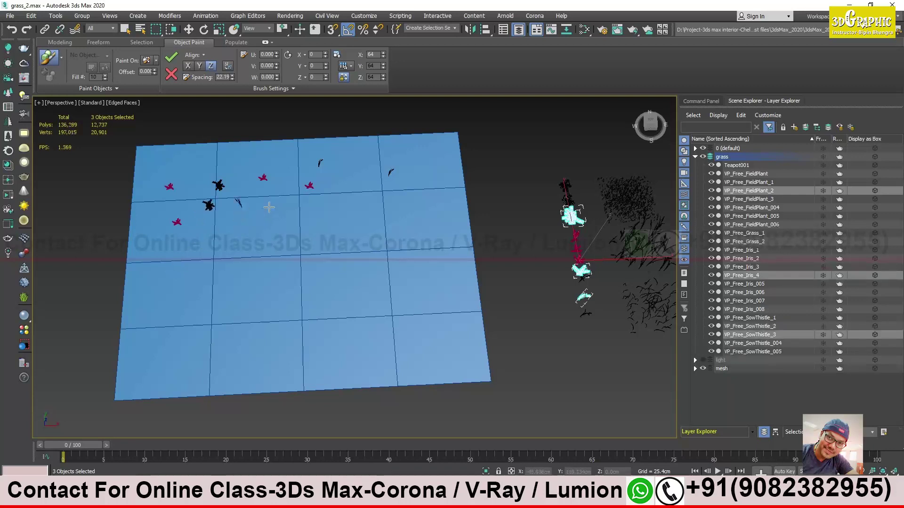
{"action": "left_click", "coordinate": [291, 199]}
{"action": "left_click", "coordinate": [318, 201]}
{"action": "left_click", "coordinate": [339, 198]}
{"action": "left_click", "coordinate": [406, 198]}
{"action": "left_click", "coordinate": [366, 200]}
{"action": "left_click", "coordinate": [374, 178]}
{"action": "left_click", "coordinate": [346, 164]}
{"action": "left_click", "coordinate": [287, 164]}
{"action": "left_click", "coordinate": [245, 163]}
{"action": "left_click", "coordinate": [201, 171]}
{"action": "left_click", "coordinate": [154, 162]}
{"action": "left_click", "coordinate": [154, 202]}
{"action": "left_click", "coordinate": [139, 230]}
{"action": "left_click", "coordinate": [177, 206]}
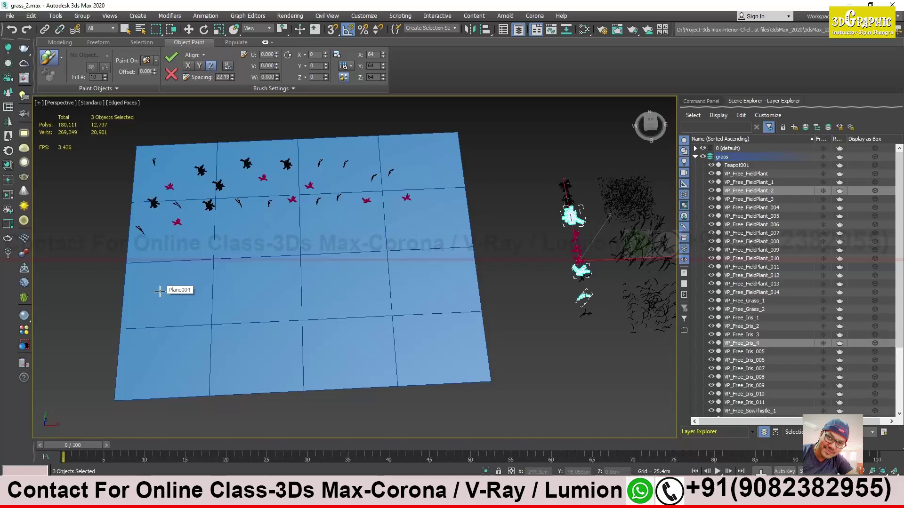
Paint one stroke of plants across the middle of the plane and turn off edged faces to inspect the shaded plants.
{"action": "middle_click_drag", "start_coordinate": [159, 286], "coordinate": [144, 299], "text": "alt"}
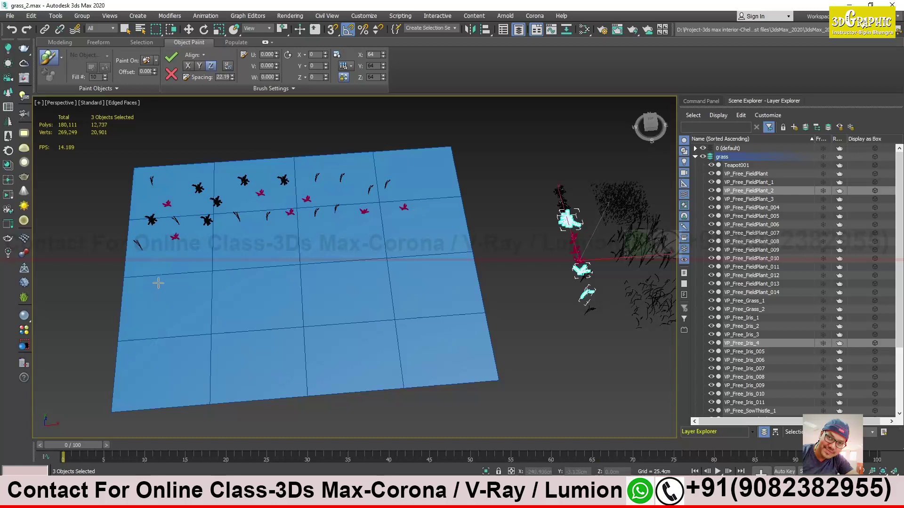
{"action": "left_click_drag", "start_coordinate": [159, 283], "coordinate": [339, 277]}
{"action": "middle_click_drag", "start_coordinate": [299, 386], "coordinate": [197, 343], "text": "alt"}
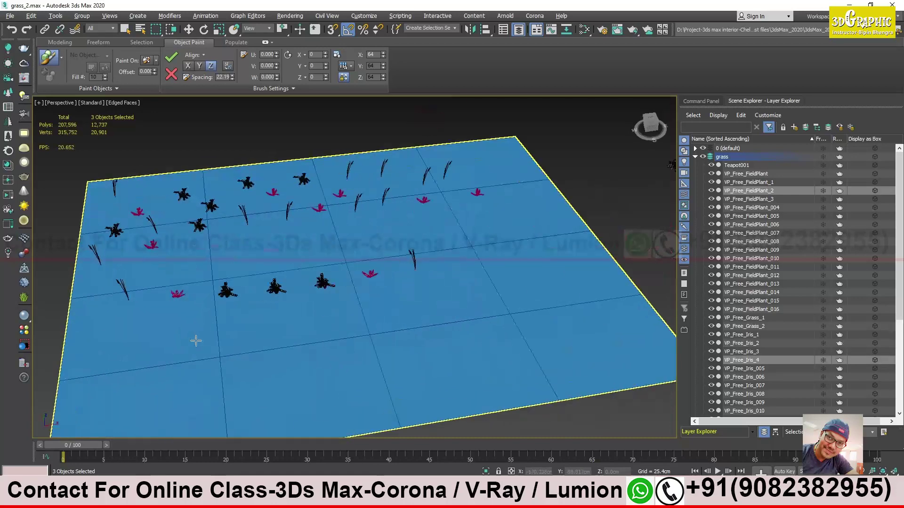
{"action": "scroll", "coordinate": [136, 290], "scroll_direction": "up", "scroll_amount": 3}
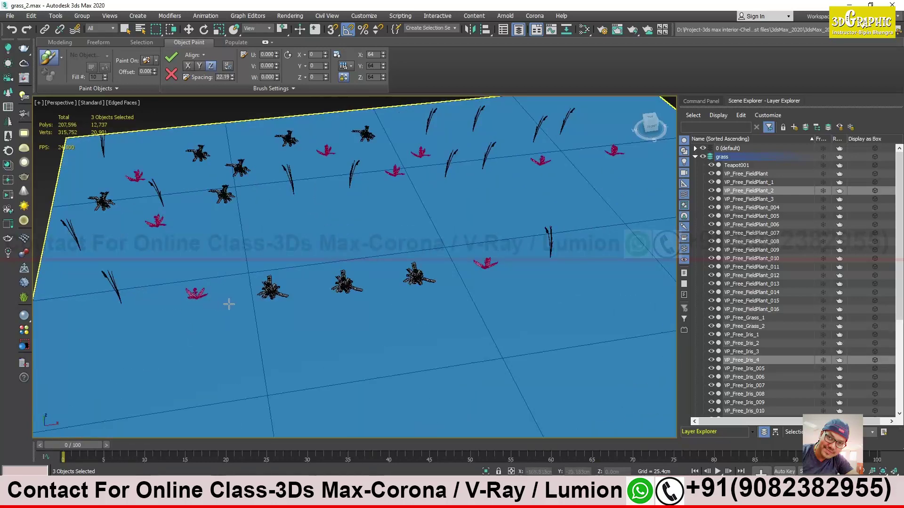
{"action": "key", "text": "F4"}
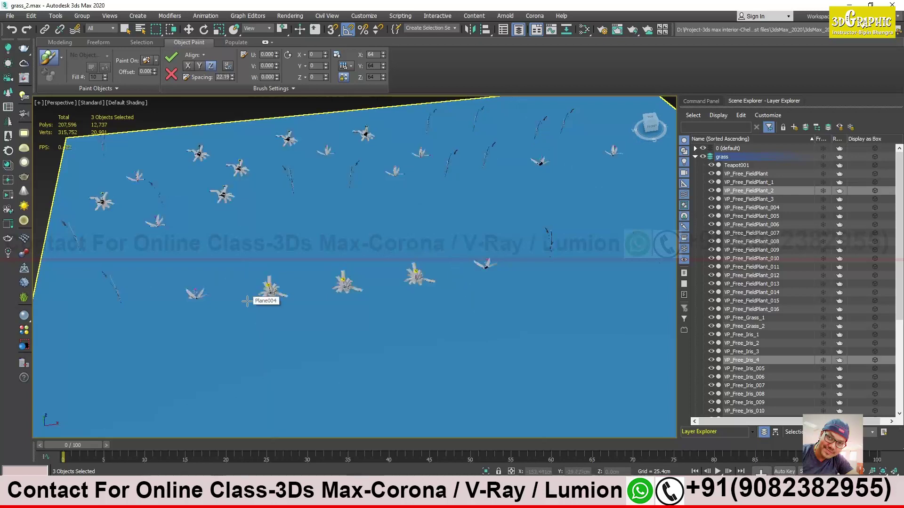
{"action": "middle_click_drag", "start_coordinate": [238, 302], "coordinate": [238, 298], "text": "alt"}
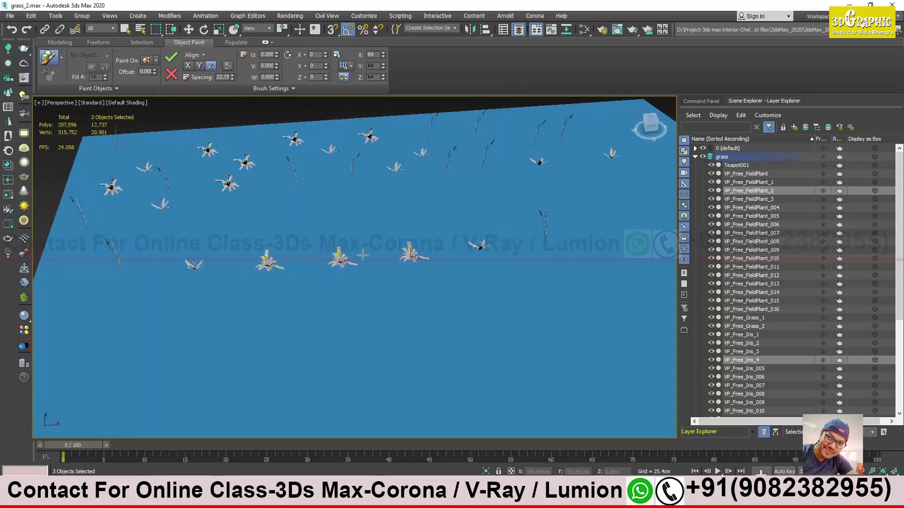
Switch painting from the selected objects to objects in a list and open the Paint Objects list.
{"action": "scroll", "coordinate": [374, 268], "scroll_direction": "down", "scroll_amount": 10}
{"action": "middle_click_drag", "start_coordinate": [420, 253], "coordinate": [368, 277]}
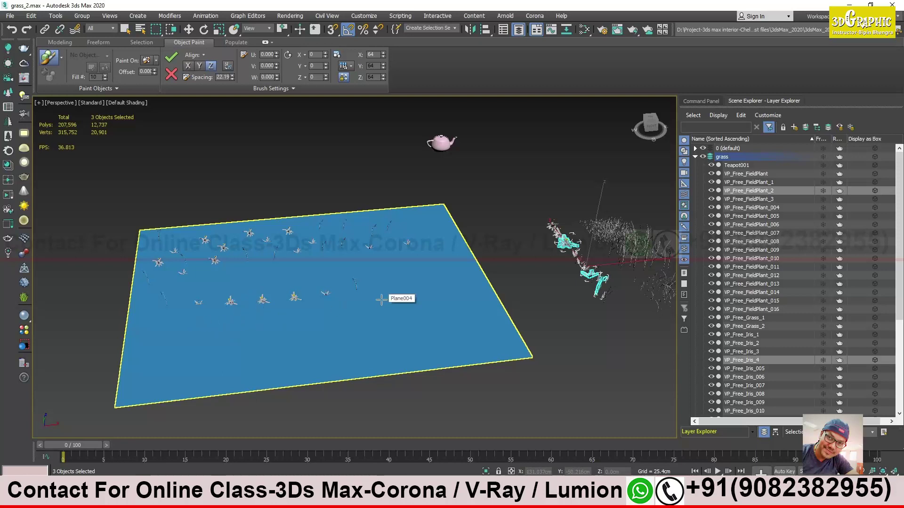
{"action": "middle_click_drag", "start_coordinate": [371, 296], "coordinate": [350, 289], "text": "alt"}
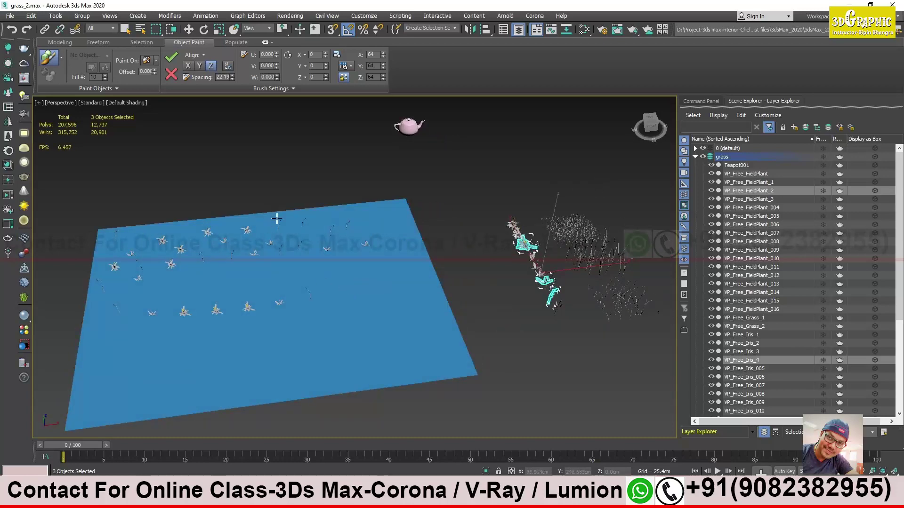
{"action": "left_click", "coordinate": [63, 58]}
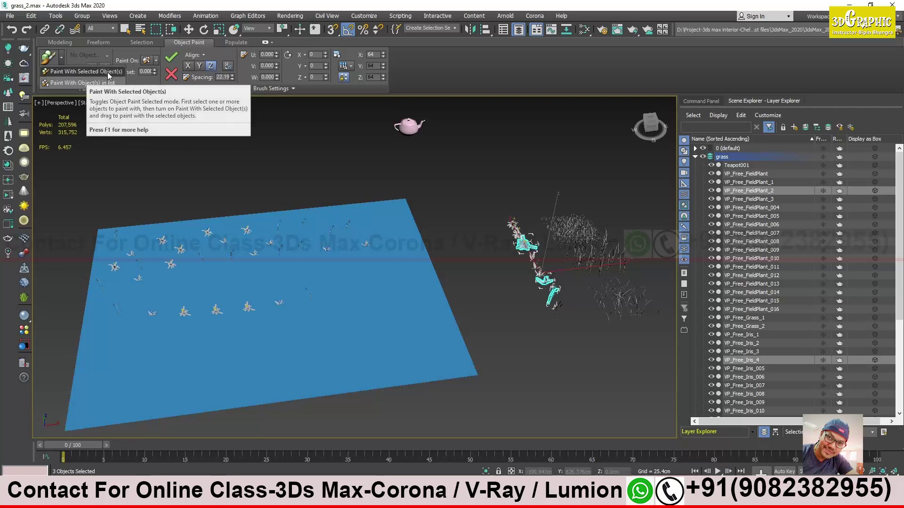
{"action": "left_click", "coordinate": [61, 83]}
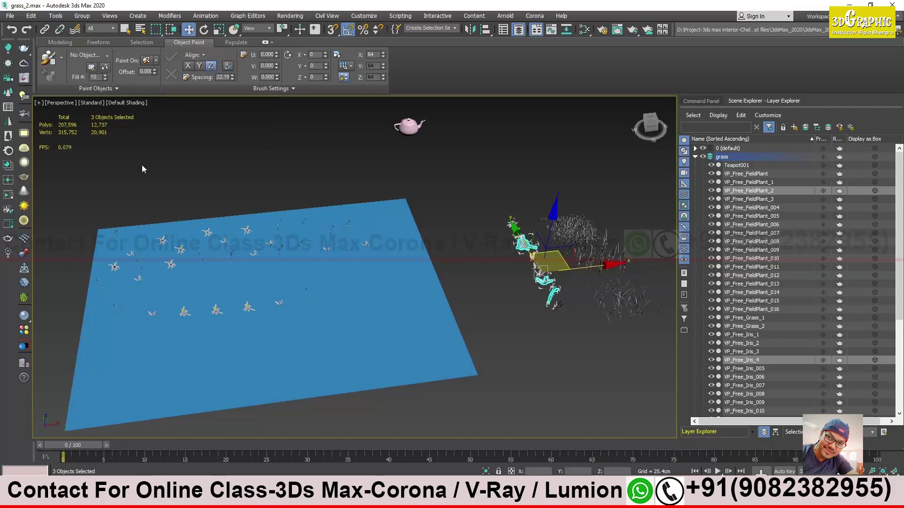
{"action": "left_click", "coordinate": [49, 58]}
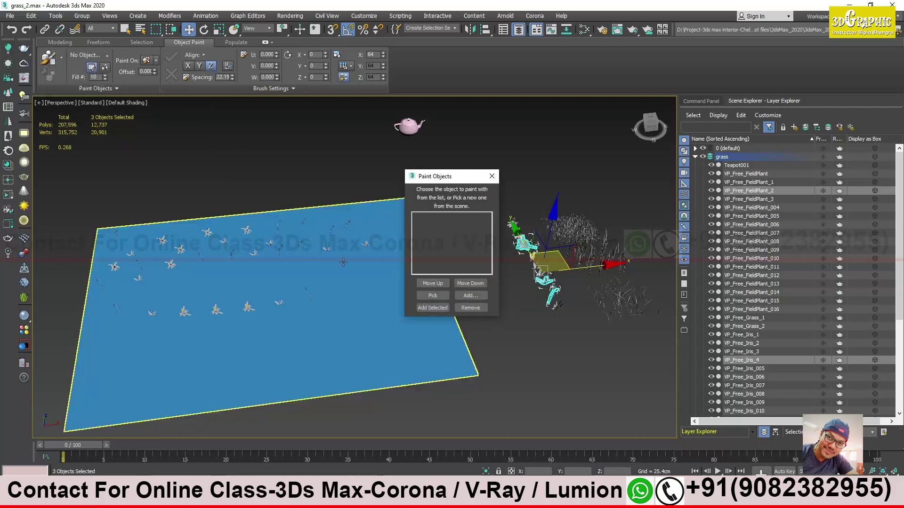
Select VP_Free_FieldPlant_3 in the scene and add it to the Paint Objects list.
{"action": "left_click_drag", "start_coordinate": [450, 178], "coordinate": [331, 135]}
{"action": "middle_click_drag", "start_coordinate": [454, 280], "coordinate": [371, 329]}
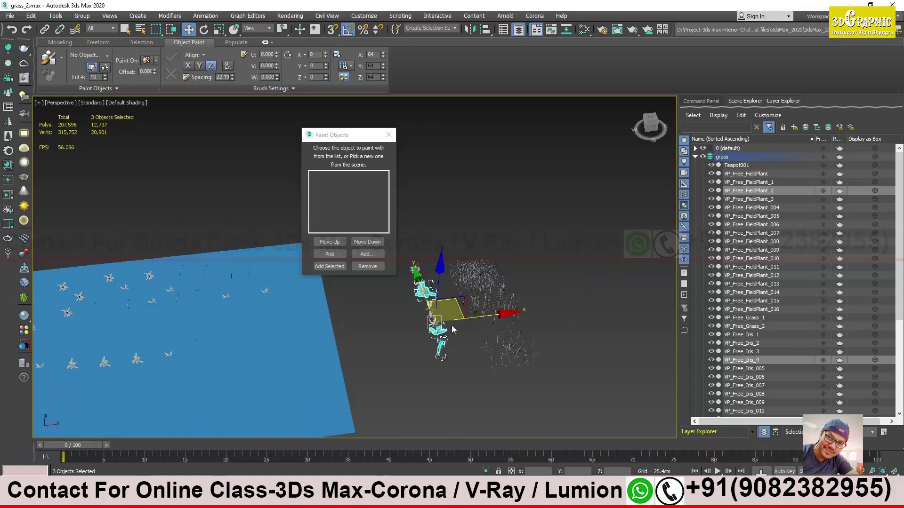
{"action": "left_click", "coordinate": [423, 377]}
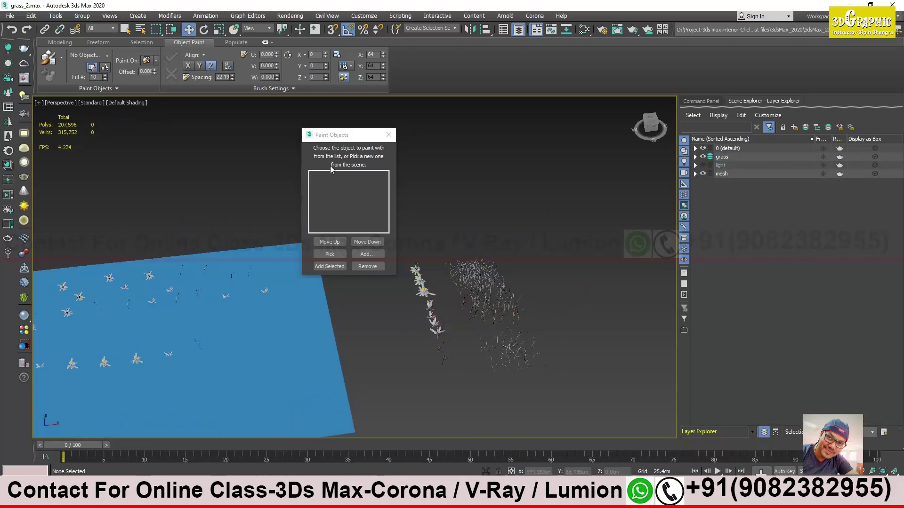
{"action": "left_click", "coordinate": [443, 362]}
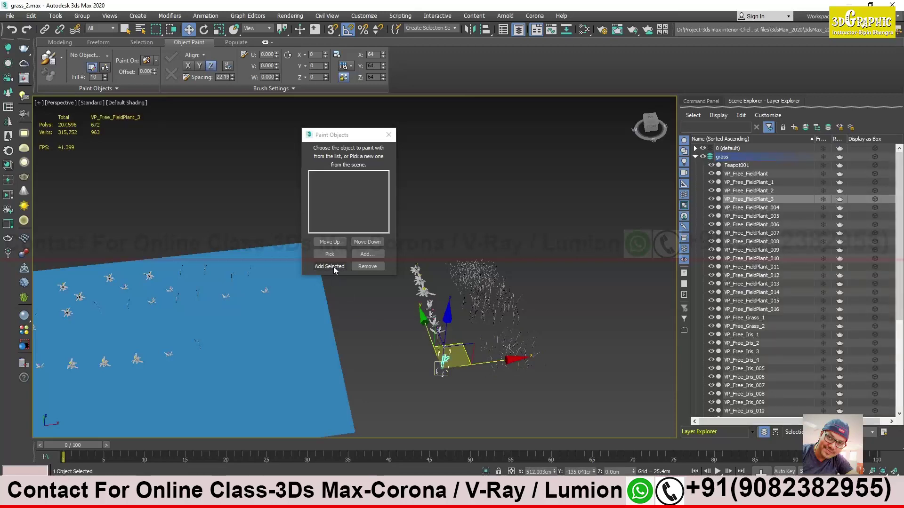
{"action": "left_click", "coordinate": [332, 265]}
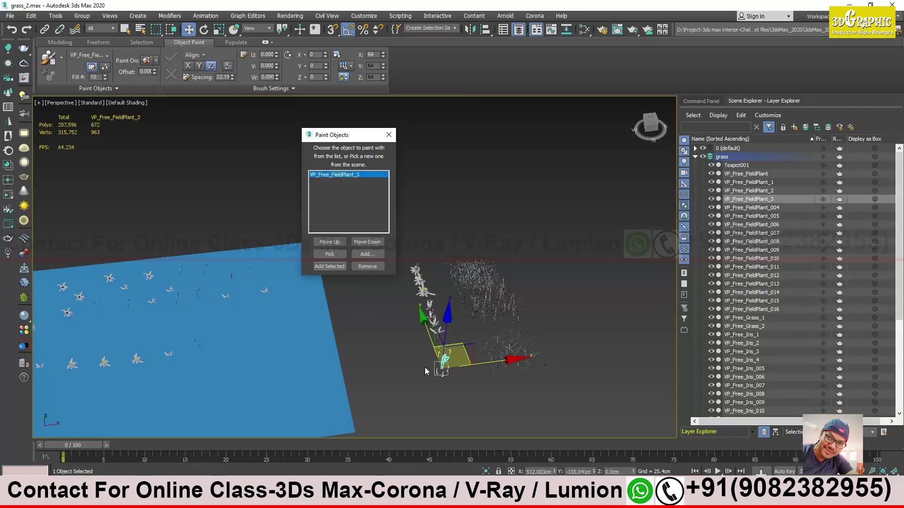
Add VP_Free_Iris_4 and VP_Free_SowThistle_3 from the scene to the Paint Objects list.
{"action": "middle_click_drag", "start_coordinate": [425, 371], "coordinate": [361, 350], "text": "alt"}
{"action": "scroll", "coordinate": [402, 346], "scroll_direction": "up", "scroll_amount": 5}
{"action": "left_click", "coordinate": [472, 352]}
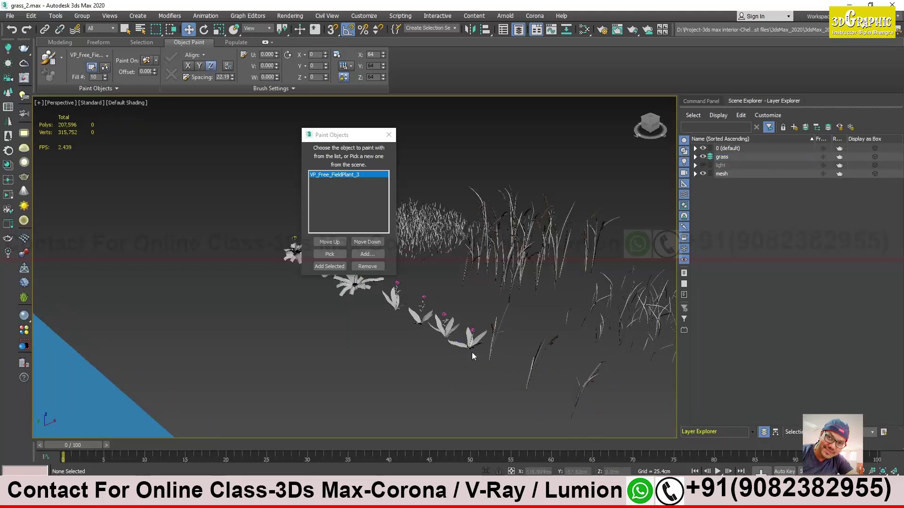
{"action": "left_click", "coordinate": [471, 342]}
{"action": "left_click", "coordinate": [335, 267]}
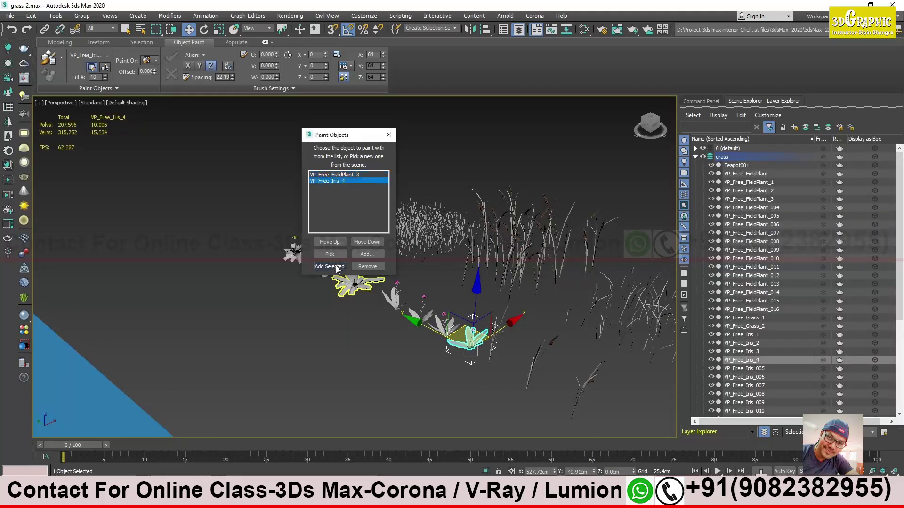
{"action": "middle_click_drag", "start_coordinate": [389, 323], "coordinate": [393, 347], "text": "alt"}
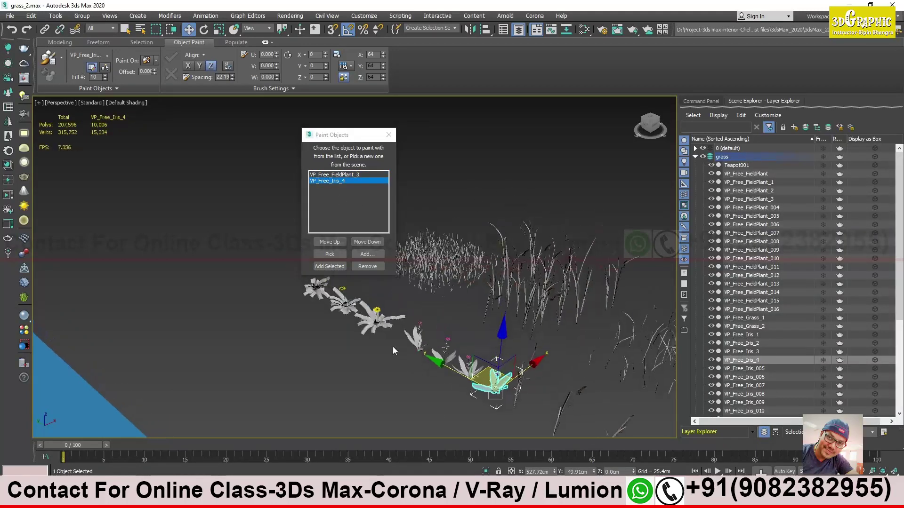
{"action": "left_click", "coordinate": [376, 319]}
{"action": "left_click", "coordinate": [338, 266]}
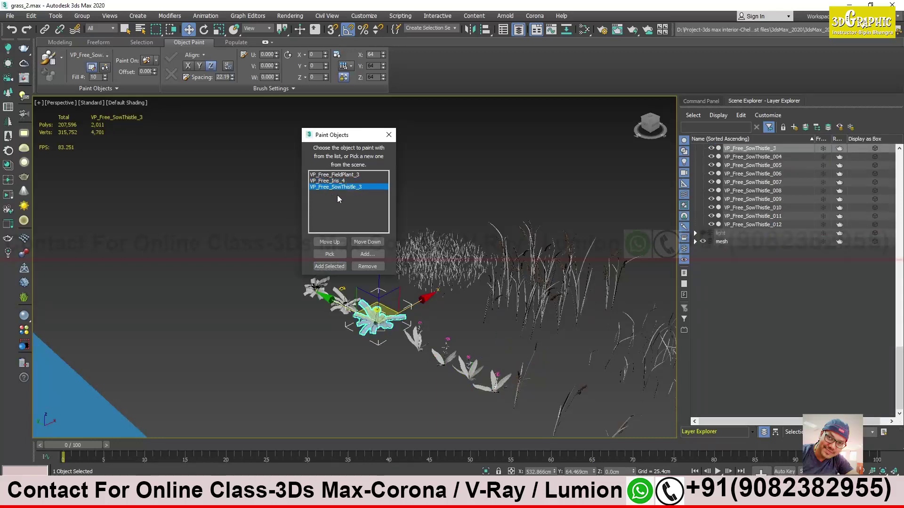
Paint with objects in the list, placing one VP_Free_SowThistle_3 on the near part of the plane.
{"action": "middle_click_drag", "start_coordinate": [246, 302], "coordinate": [416, 314], "text": "alt"}
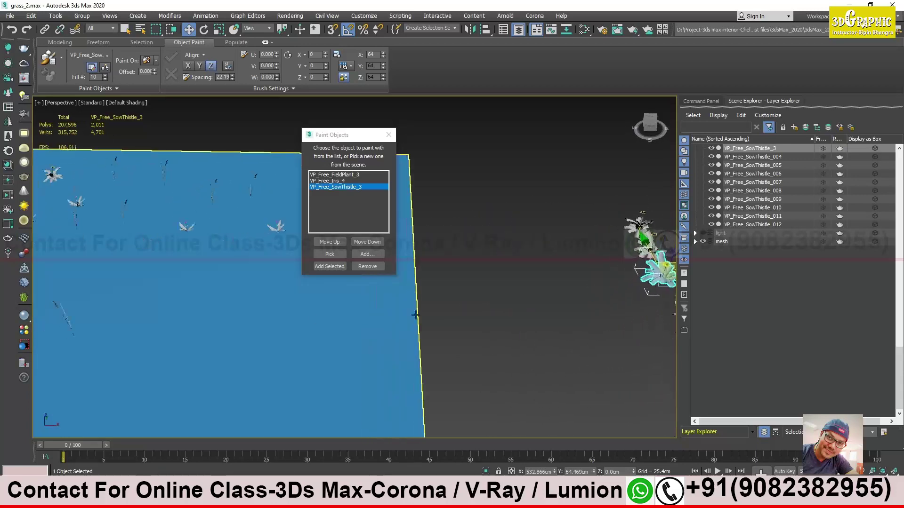
{"action": "left_click", "coordinate": [337, 181]}
{"action": "left_click", "coordinate": [337, 187]}
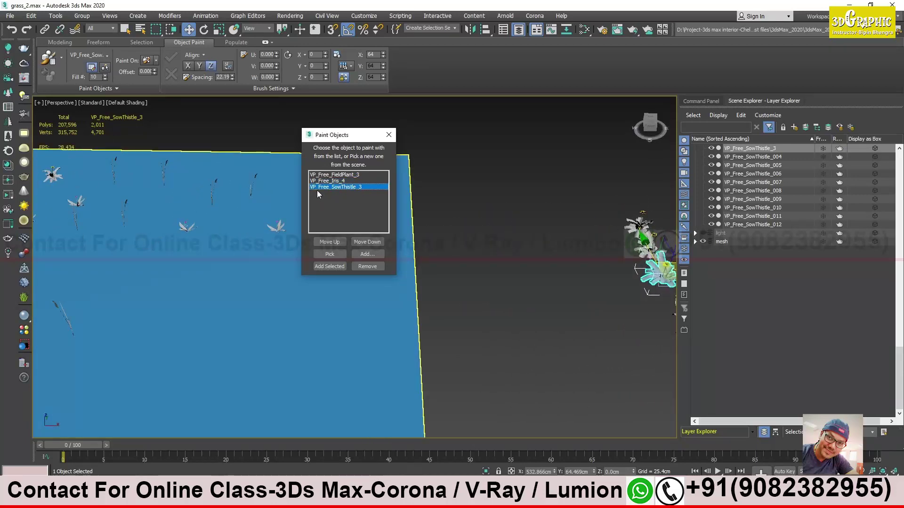
{"action": "left_click", "coordinate": [200, 351]}
{"action": "middle_click_drag", "start_coordinate": [200, 351], "coordinate": [276, 308], "text": "alt"}
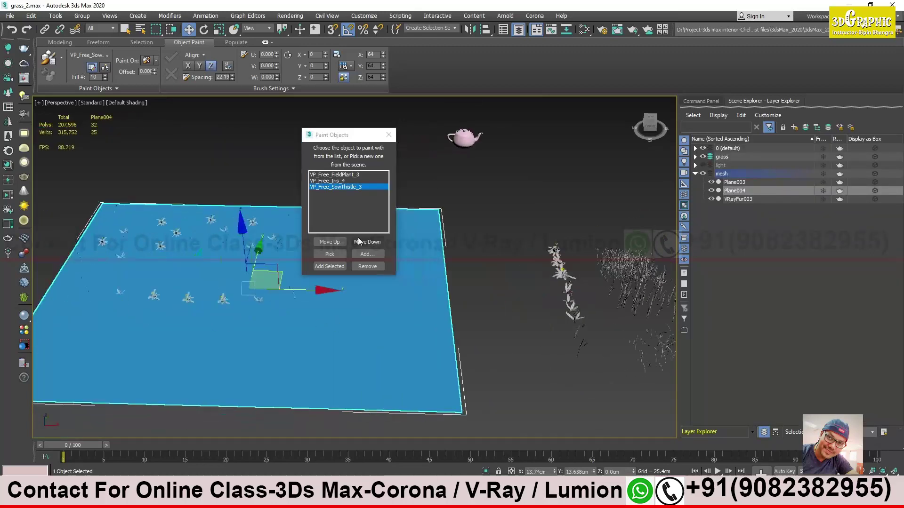
{"action": "left_click", "coordinate": [60, 57]}
{"action": "left_click", "coordinate": [75, 83]}
{"action": "left_click", "coordinate": [225, 345]}
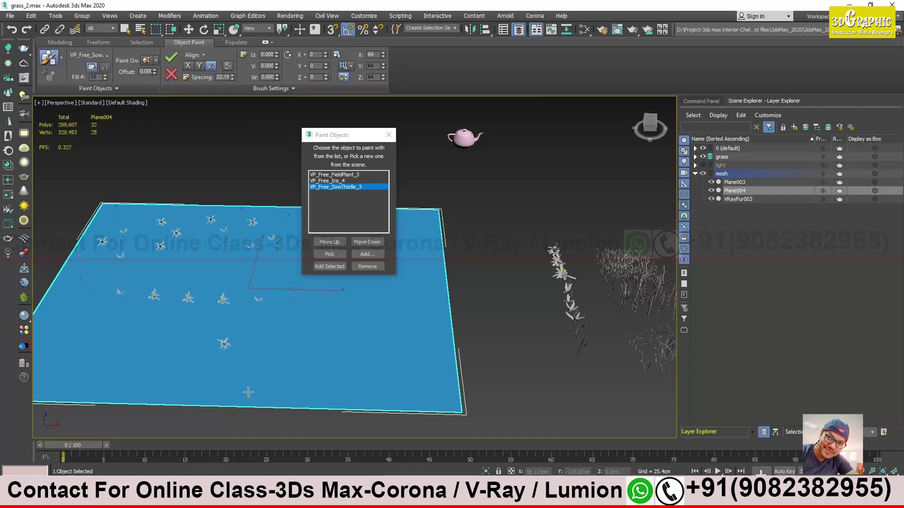
Place one VP_Free_Iris_4 and one VP_Free_FieldPlant_3 from the list beside the newly painted sow thistle.
{"action": "scroll", "coordinate": [209, 365], "scroll_direction": "up", "scroll_amount": 5}
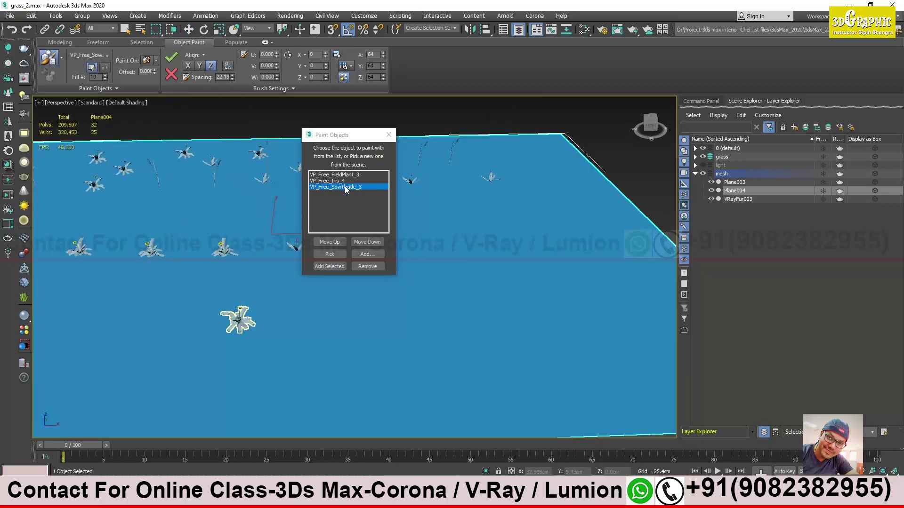
{"action": "left_click", "coordinate": [341, 181]}
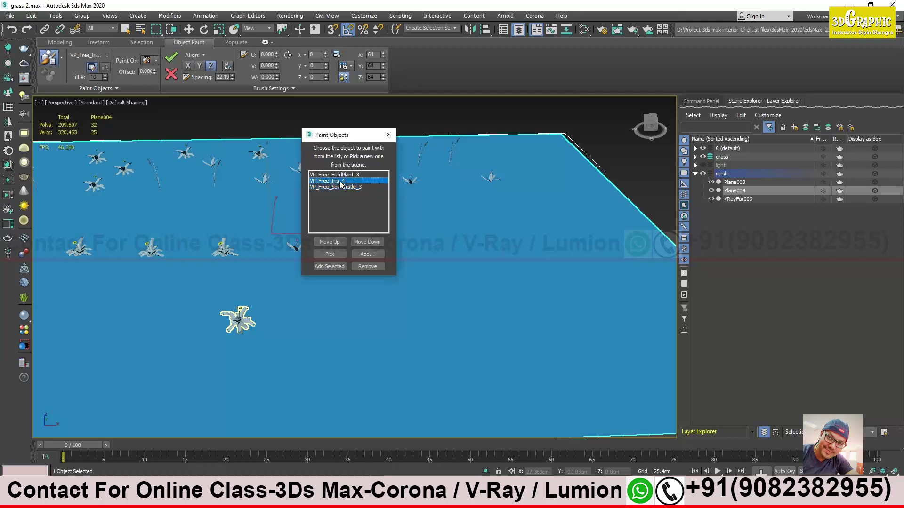
{"action": "left_click", "coordinate": [276, 326]}
{"action": "left_click", "coordinate": [352, 174]}
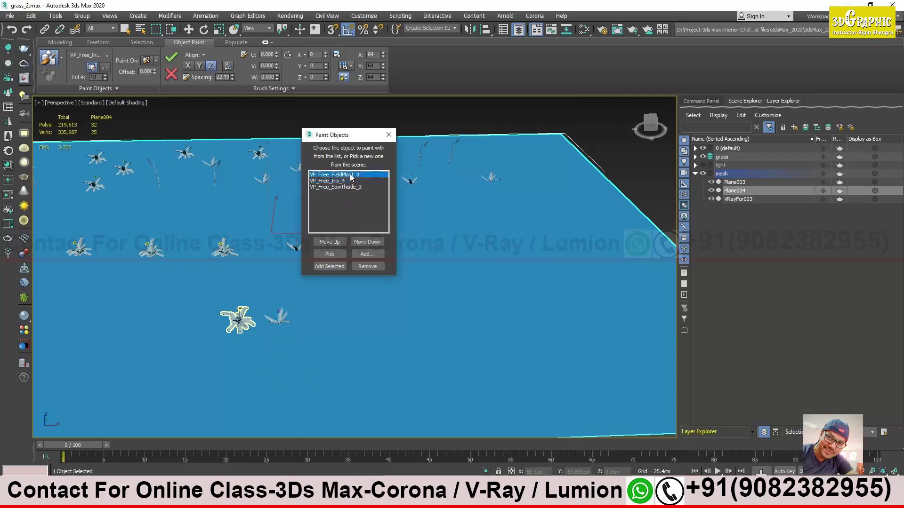
{"action": "left_click", "coordinate": [306, 323]}
{"action": "mouse_move", "coordinate": [377, 337]}
{"action": "middle_mouse_down", "text": "alt"}
{"action": "mouse_move", "coordinate": [405, 348]}
{"action": "mouse_move", "coordinate": [428, 375]}
{"action": "mouse_move", "coordinate": [518, 377]}
{"action": "mouse_move", "coordinate": [654, 323]}
{"action": "middle_mouse_up", "text": "alt"}
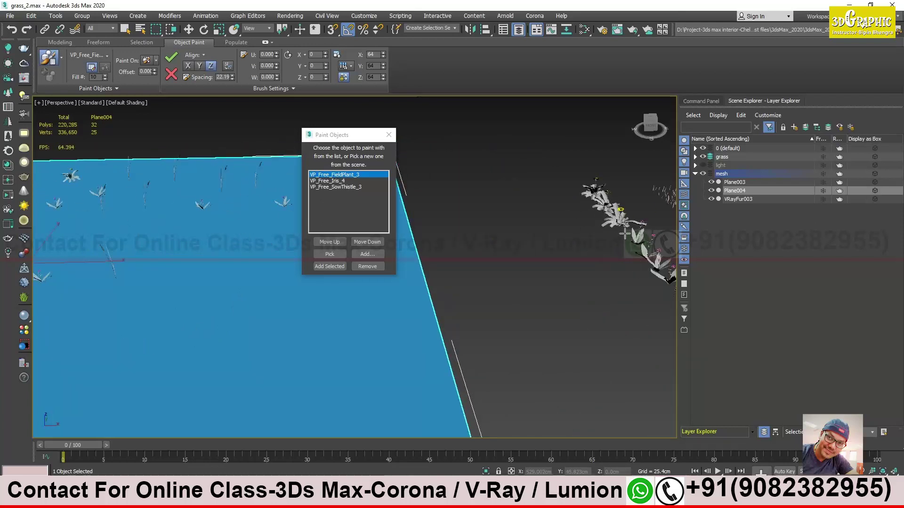
{"action": "middle_click_drag", "start_coordinate": [414, 307], "coordinate": [331, 186]}
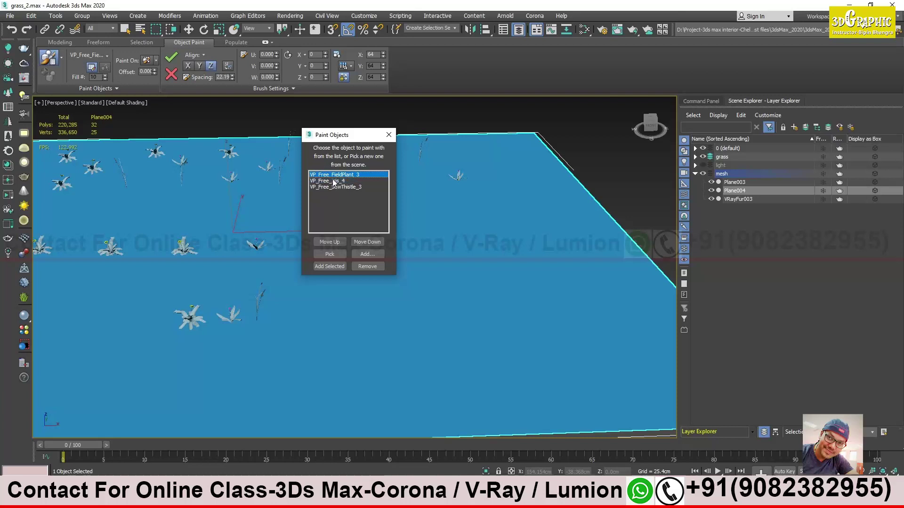
{"action": "left_click", "coordinate": [335, 186]}
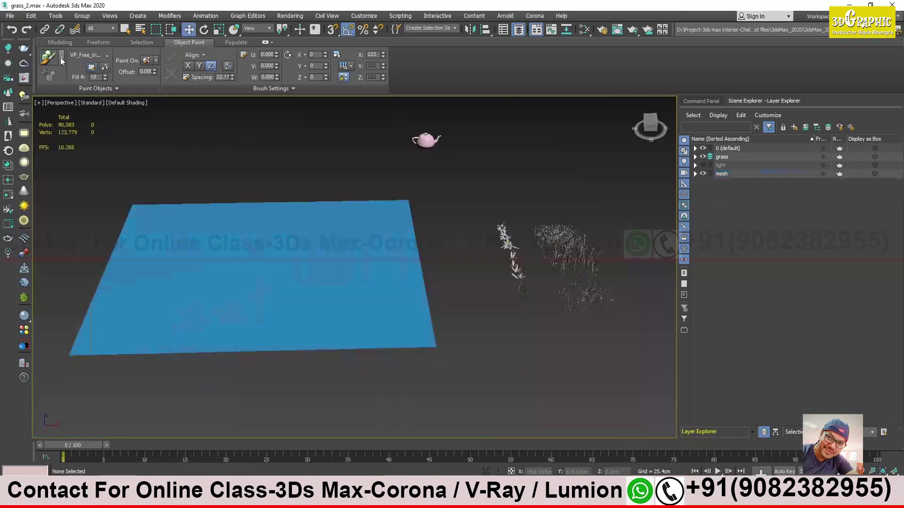
Choose painting with selected objects and select VP_Free_FieldPlant_2, VP_Free_Iris_4 and VP_Free_SowThistle_3 together.
{"action": "left_click", "coordinate": [60, 59]}
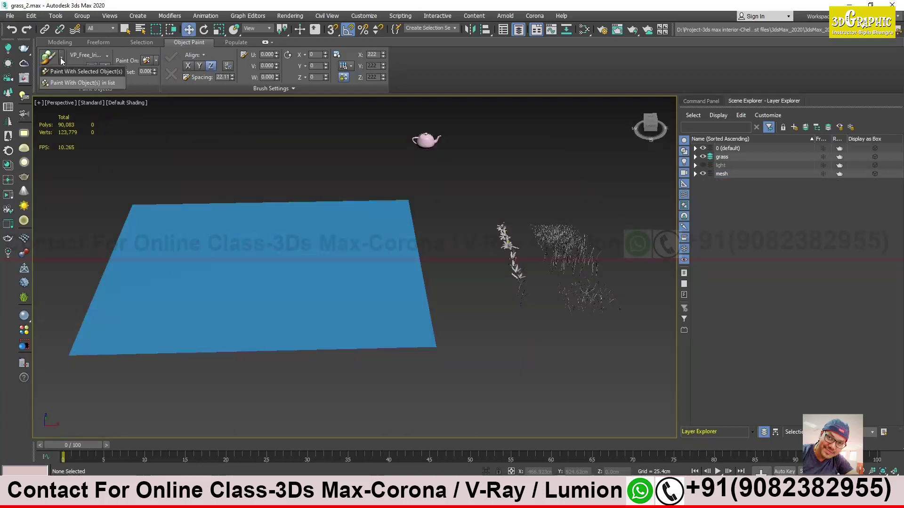
{"action": "left_click", "coordinate": [84, 71]}
{"action": "left_click", "coordinate": [487, 282]}
{"action": "middle_click_drag", "start_coordinate": [518, 277], "coordinate": [504, 226], "text": "alt"}
{"action": "scroll", "coordinate": [495, 220], "scroll_direction": "up", "scroll_amount": 5}
{"action": "left_click", "coordinate": [518, 267]}
{"action": "middle_click_drag", "start_coordinate": [518, 267], "coordinate": [463, 273]}
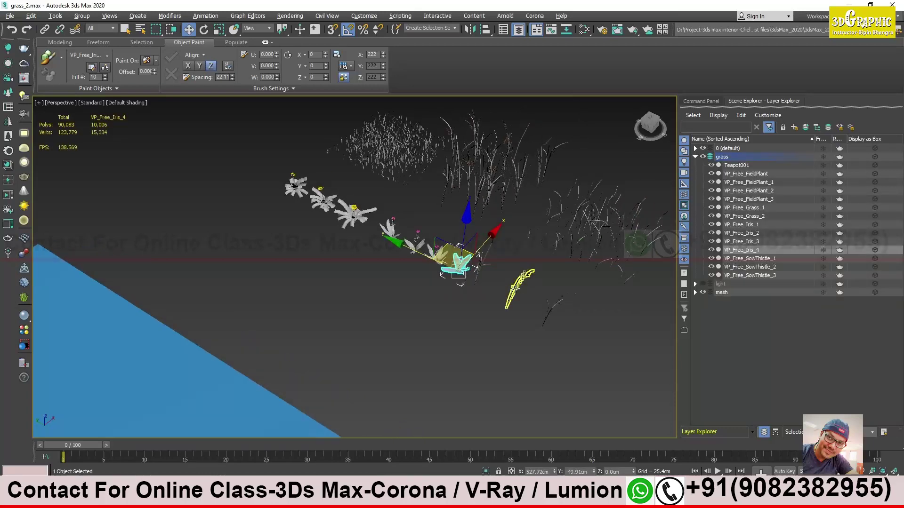
{"action": "left_click", "coordinate": [520, 285], "text": "ctrl"}
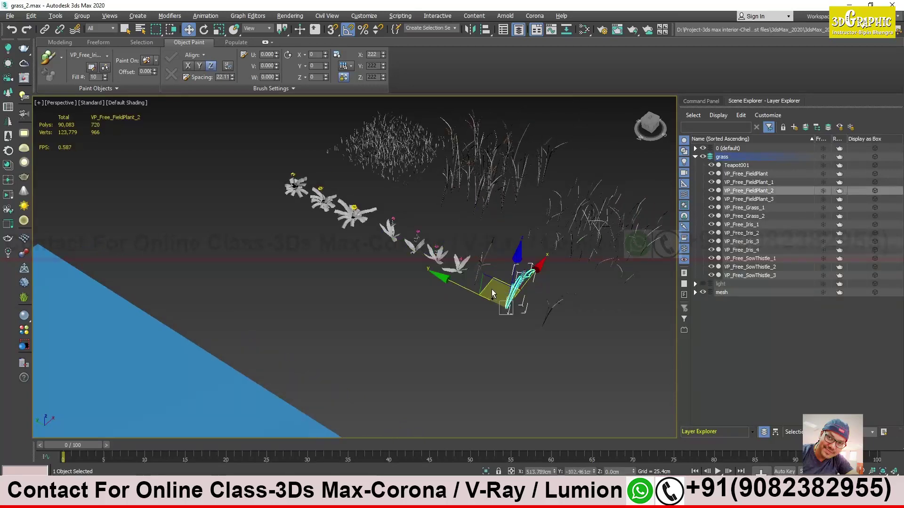
{"action": "left_click", "coordinate": [359, 225], "text": "ctrl"}
{"action": "middle_click_drag", "start_coordinate": [413, 277], "coordinate": [226, 259], "text": "alt"}
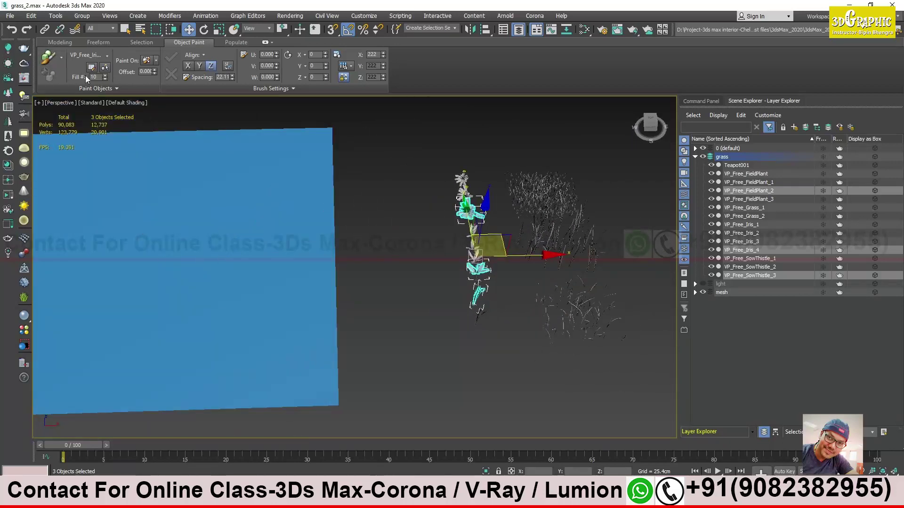
Try to place the selected plants at the far corner of the empty plane.
{"action": "middle_click_drag", "start_coordinate": [230, 184], "coordinate": [297, 154]}
{"action": "scroll", "coordinate": [220, 214], "scroll_direction": "down", "scroll_amount": 3}
{"action": "middle_click_drag", "start_coordinate": [220, 214], "coordinate": [277, 203]}
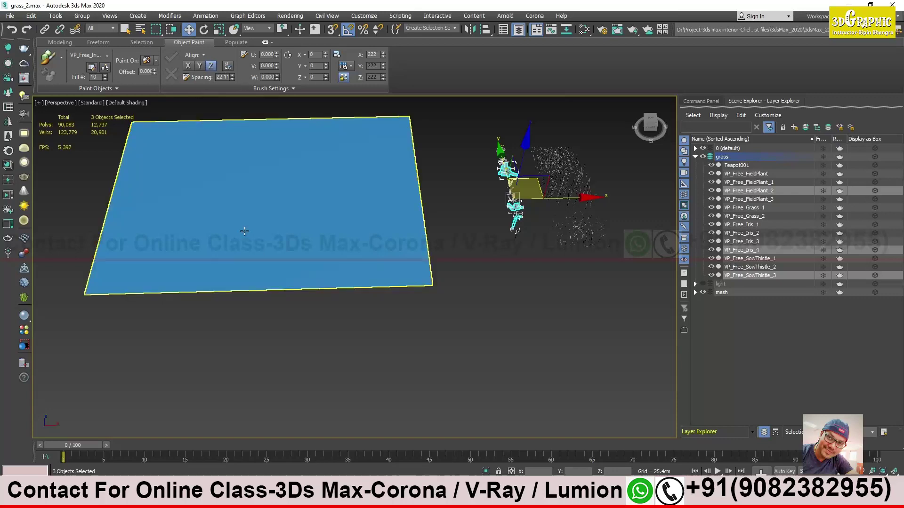
{"action": "left_click", "coordinate": [172, 141]}
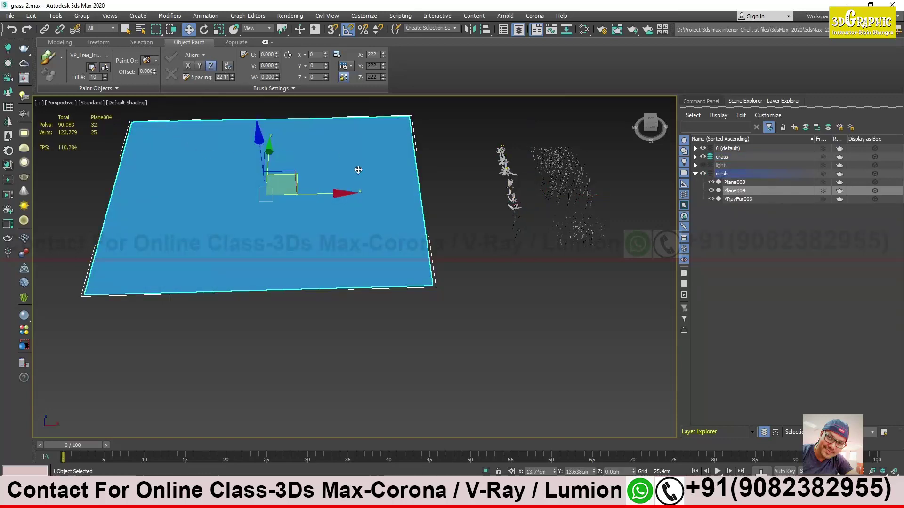
Select VP_Free_SowThistle_3, VP_Free_Iris_4 and VP_Free_FieldPlant_1 together as the plants to paint with.
{"action": "middle_click_drag", "start_coordinate": [501, 230], "coordinate": [423, 207], "text": "alt"}
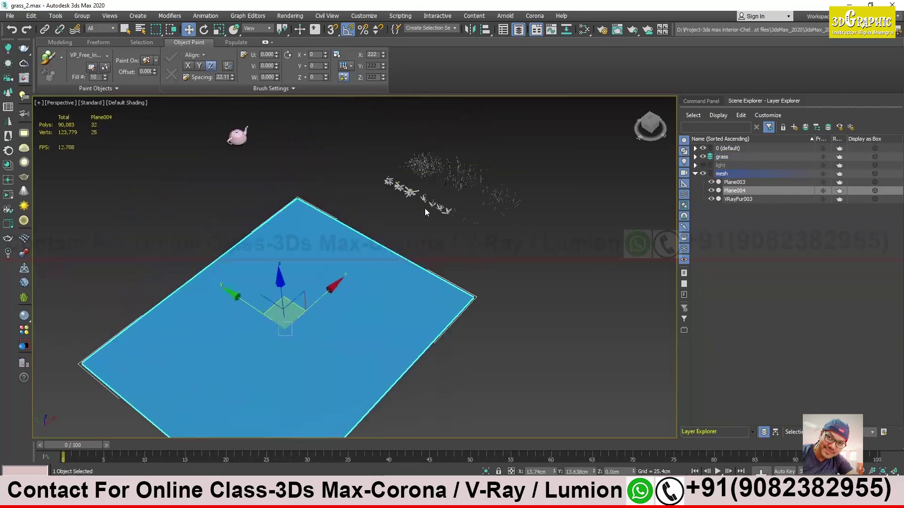
{"action": "scroll", "coordinate": [386, 179], "scroll_direction": "up", "scroll_amount": 5}
{"action": "left_click", "coordinate": [390, 174]}
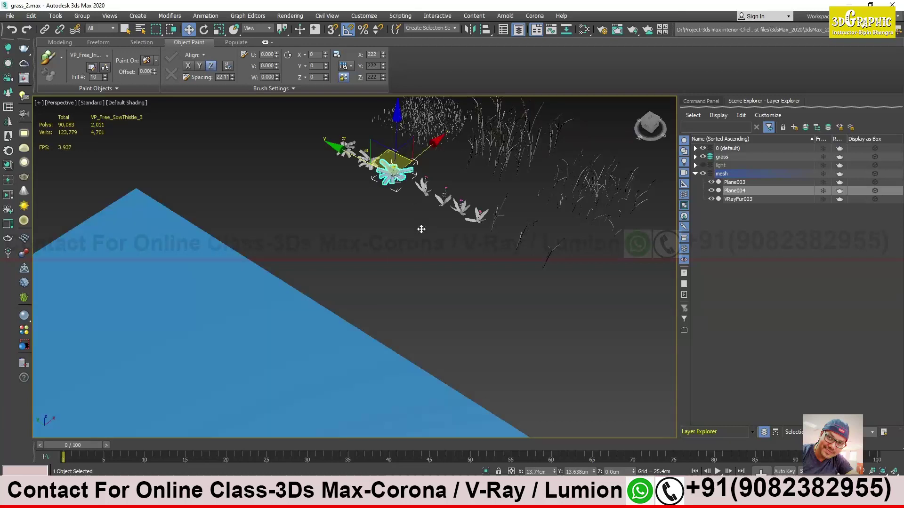
{"action": "left_click", "coordinate": [479, 215], "text": "ctrl"}
{"action": "left_click", "coordinate": [500, 215], "text": "ctrl"}
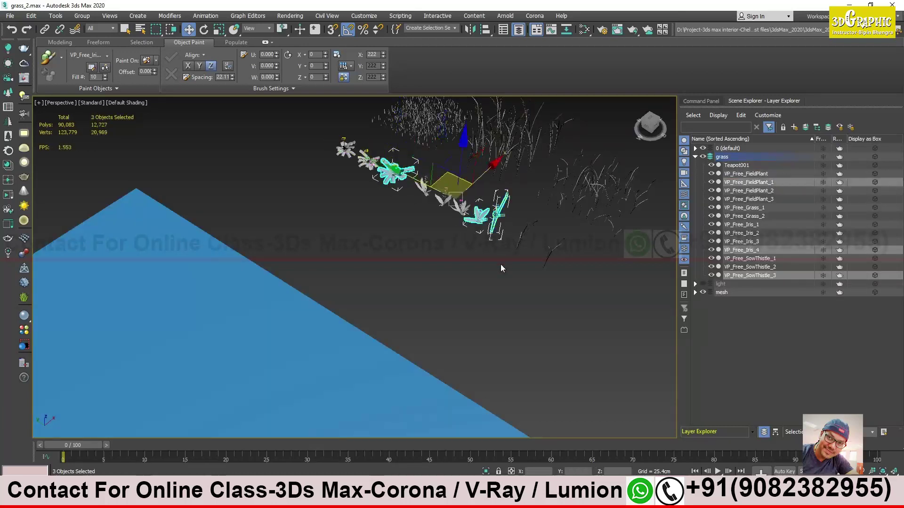
Paint with the selected objects, one stroke along the plane's far edge and a shorter one in front of it.
{"action": "left_click", "coordinate": [62, 58]}
{"action": "left_click", "coordinate": [69, 72]}
{"action": "mouse_move", "coordinate": [287, 171]}
{"action": "middle_mouse_down", "text": "alt"}
{"action": "mouse_move", "coordinate": [212, 192]}
{"action": "mouse_move", "coordinate": [283, 188]}
{"action": "mouse_move", "coordinate": [264, 177]}
{"action": "mouse_move", "coordinate": [269, 216]}
{"action": "mouse_move", "coordinate": [200, 173]}
{"action": "middle_mouse_up", "text": "alt"}
{"action": "mouse_move", "coordinate": [127, 132]}
{"action": "left_mouse_down"}
{"action": "mouse_move", "coordinate": [273, 138]}
{"action": "mouse_move", "coordinate": [339, 129]}
{"action": "left_mouse_up"}
{"action": "middle_click_drag", "start_coordinate": [339, 129], "coordinate": [339, 160]}
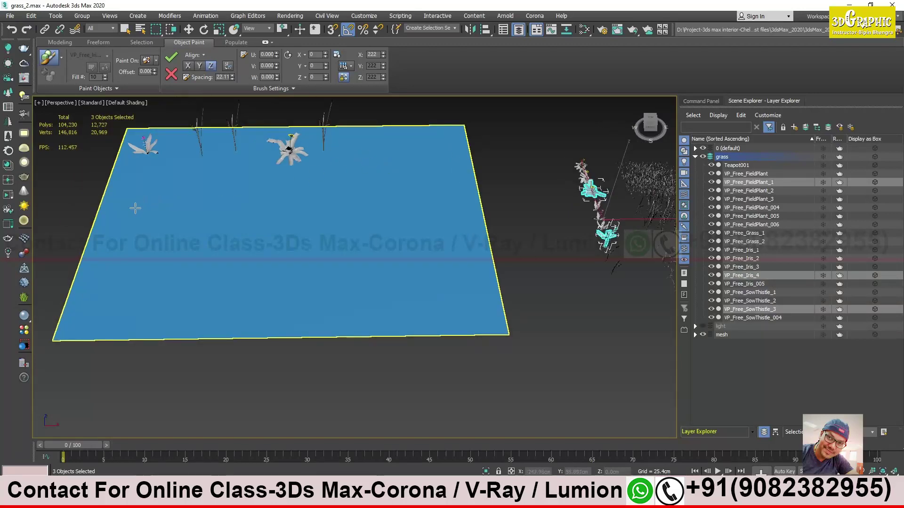
{"action": "left_click_drag", "start_coordinate": [136, 208], "coordinate": [238, 207]}
Lower the even scale of the painted plants to 192 and switch their scaling mode to Random.
{"action": "middle_click_drag", "start_coordinate": [290, 212], "coordinate": [275, 208], "text": "alt"}
{"action": "left_click_drag", "start_coordinate": [384, 57], "coordinate": [386, 69]}
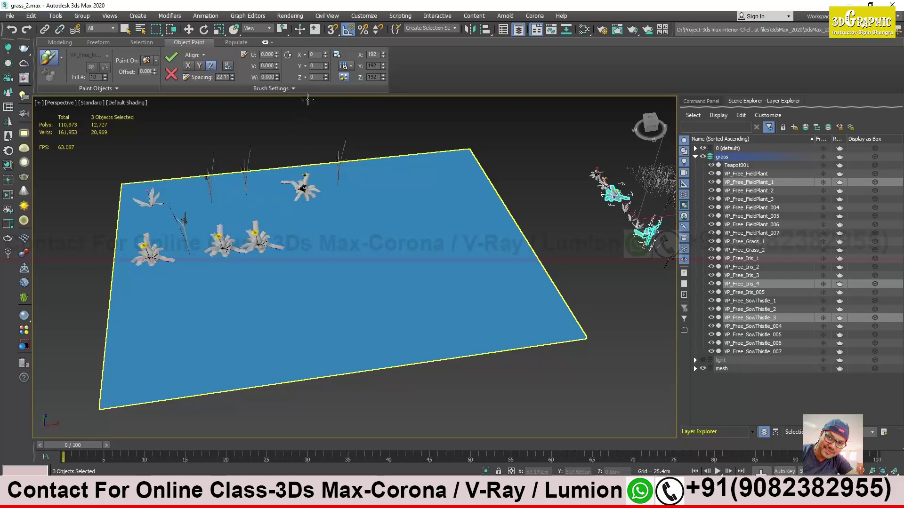
{"action": "left_click_drag", "start_coordinate": [346, 75], "coordinate": [357, 87]}
{"action": "mouse_move", "coordinate": [231, 259]}
{"action": "middle_mouse_down", "text": "alt"}
{"action": "mouse_move", "coordinate": [230, 234]}
{"action": "mouse_move", "coordinate": [238, 237]}
{"action": "mouse_move", "coordinate": [206, 258]}
{"action": "middle_mouse_up", "text": "alt"}
{"action": "scroll", "coordinate": [238, 237], "scroll_direction": "up", "scroll_amount": 3}
Reapply the Random scale mode repeatedly to reshuffle the sizes of the painted plants.
{"action": "left_click", "coordinate": [352, 67]}
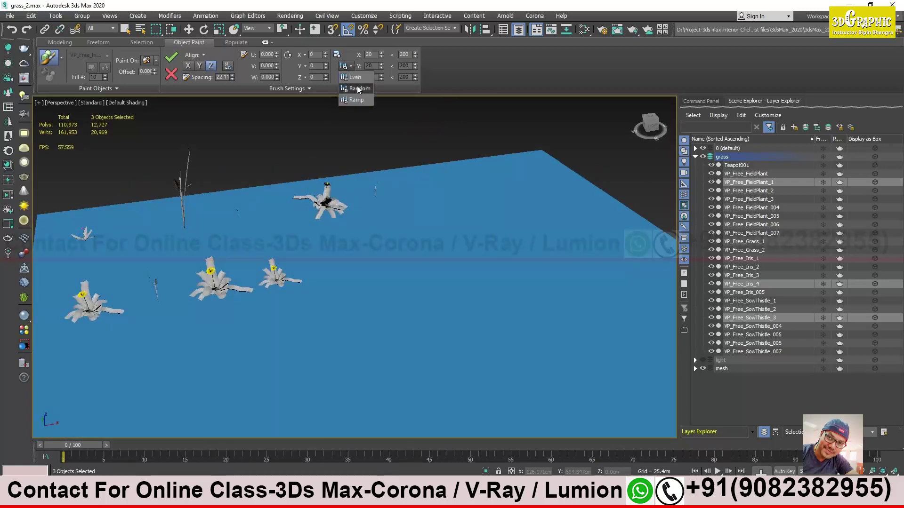
{"action": "left_click", "coordinate": [358, 87]}
{"action": "left_click", "coordinate": [348, 66]}
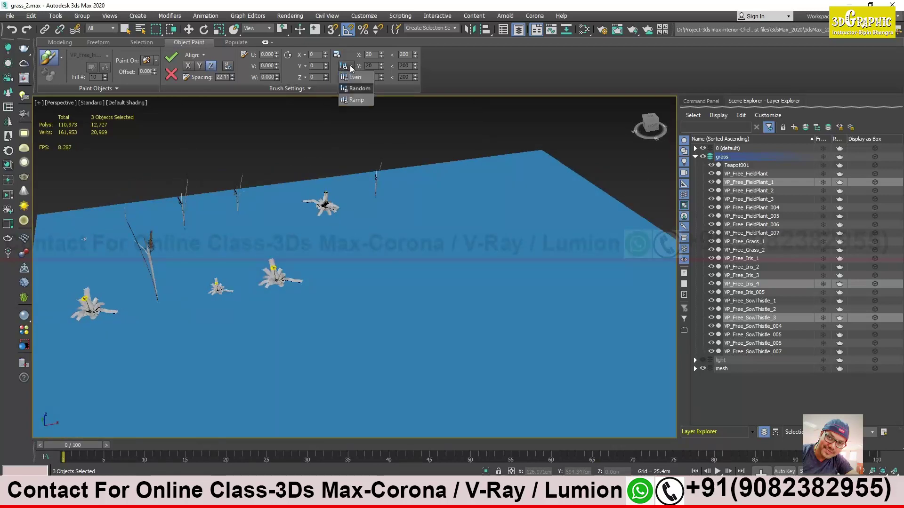
{"action": "left_click", "coordinate": [354, 88]}
{"action": "left_click", "coordinate": [349, 66]}
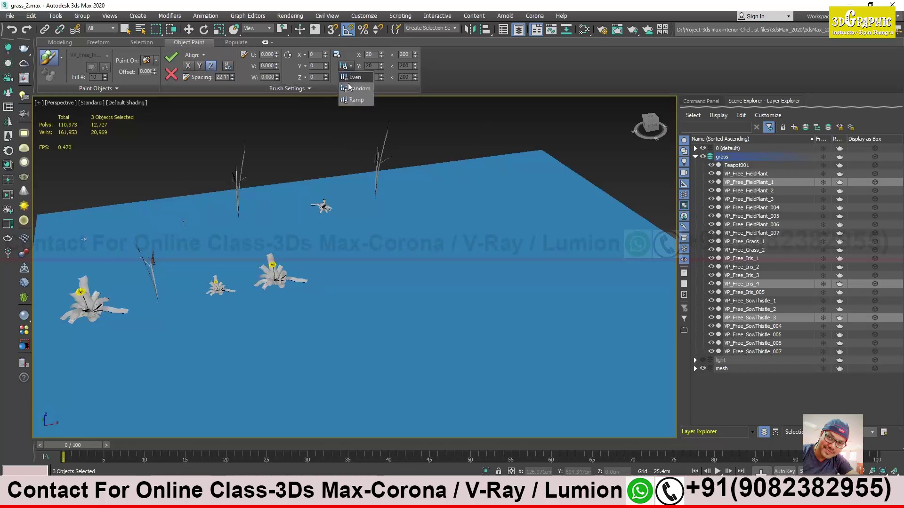
{"action": "left_click", "coordinate": [350, 88]}
{"action": "left_click", "coordinate": [349, 67]}
{"action": "left_click", "coordinate": [352, 88]}
{"action": "left_click", "coordinate": [349, 66]}
{"action": "left_click", "coordinate": [352, 88]}
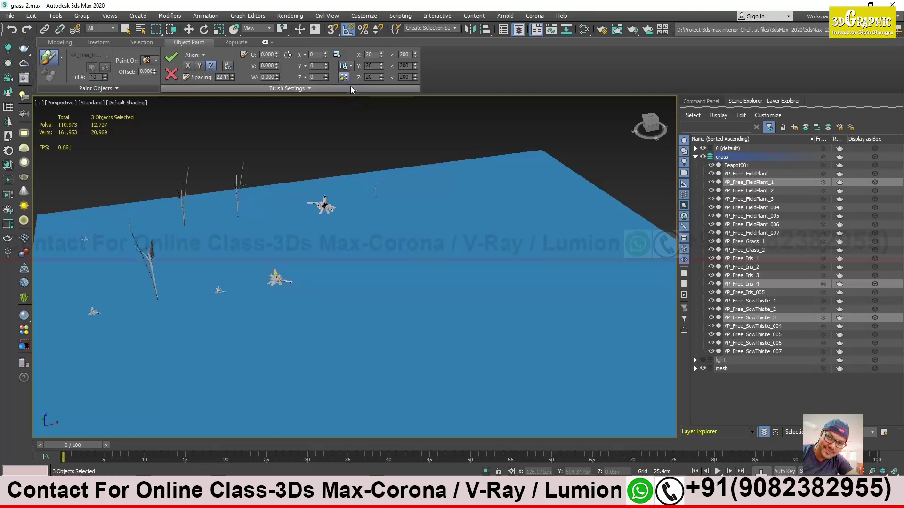
{"action": "left_click", "coordinate": [349, 66]}
{"action": "left_click", "coordinate": [352, 88]}
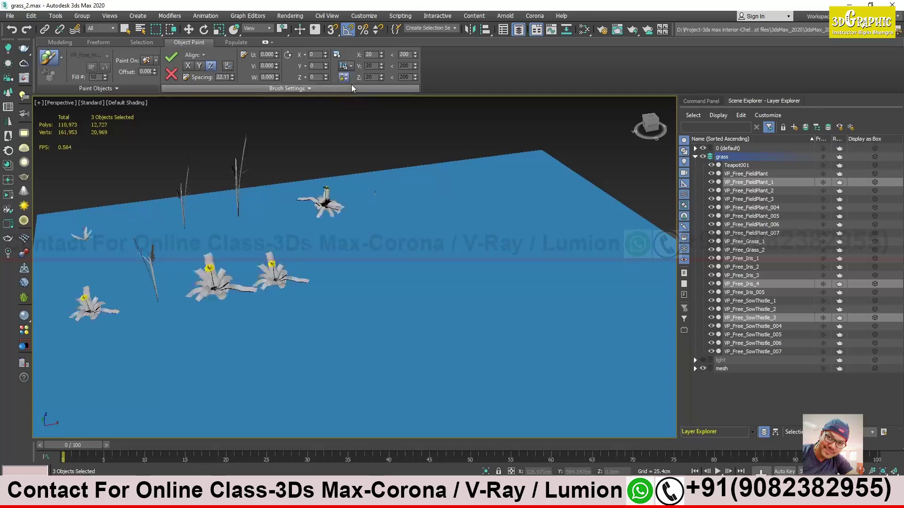
{"action": "left_click", "coordinate": [356, 89]}
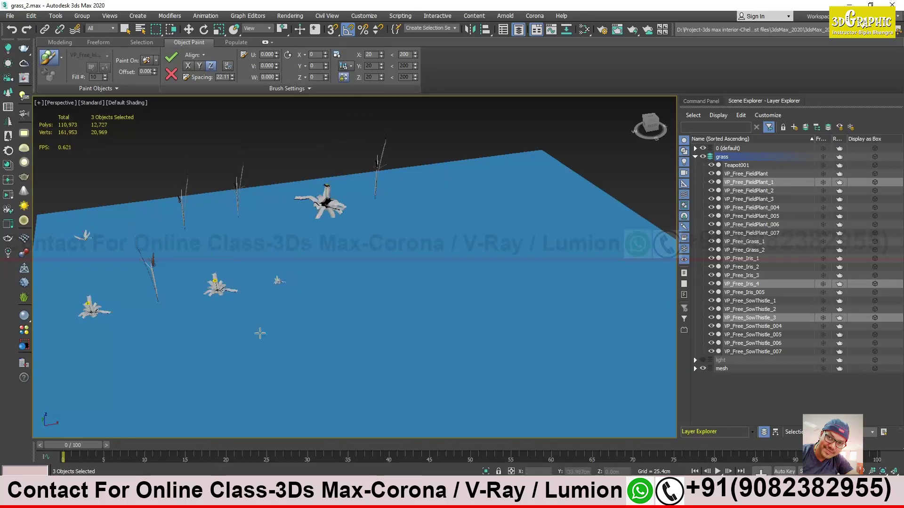
Paint another stroke of the selected plants across the plane towards its far corner.
{"action": "middle_click_drag", "start_coordinate": [364, 178], "coordinate": [276, 198]}
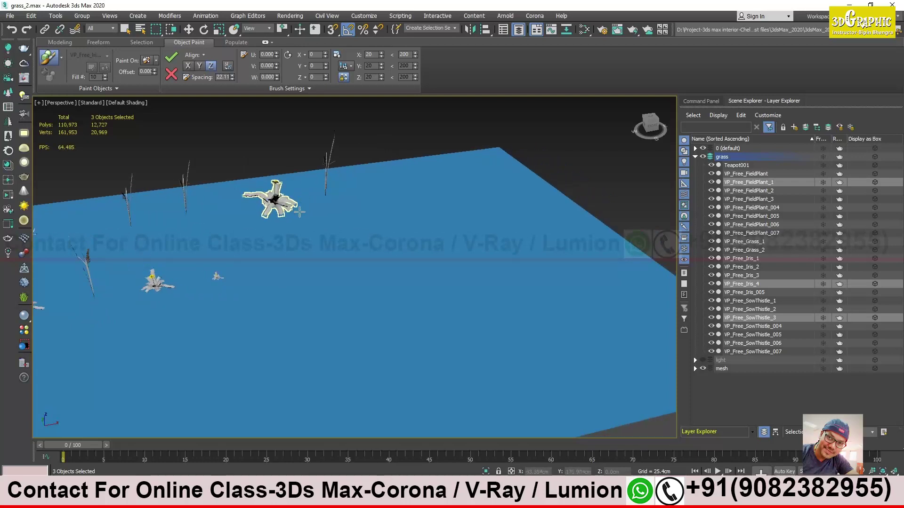
{"action": "left_click_drag", "start_coordinate": [270, 238], "coordinate": [400, 202]}
{"action": "middle_click_drag", "start_coordinate": [338, 179], "coordinate": [355, 207]}
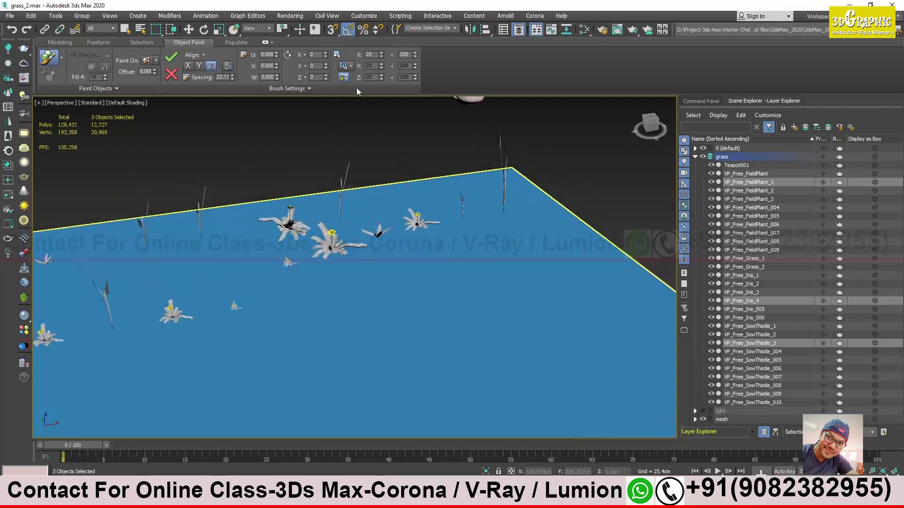
Reapply the Random scale mode several times to vary the sizes of the newly painted plants.
{"action": "left_click", "coordinate": [349, 89]}
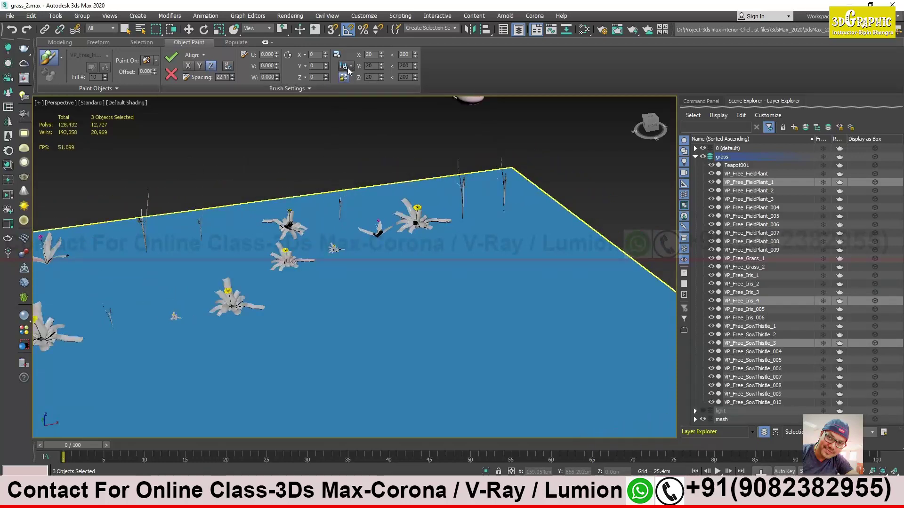
{"action": "left_click", "coordinate": [351, 89]}
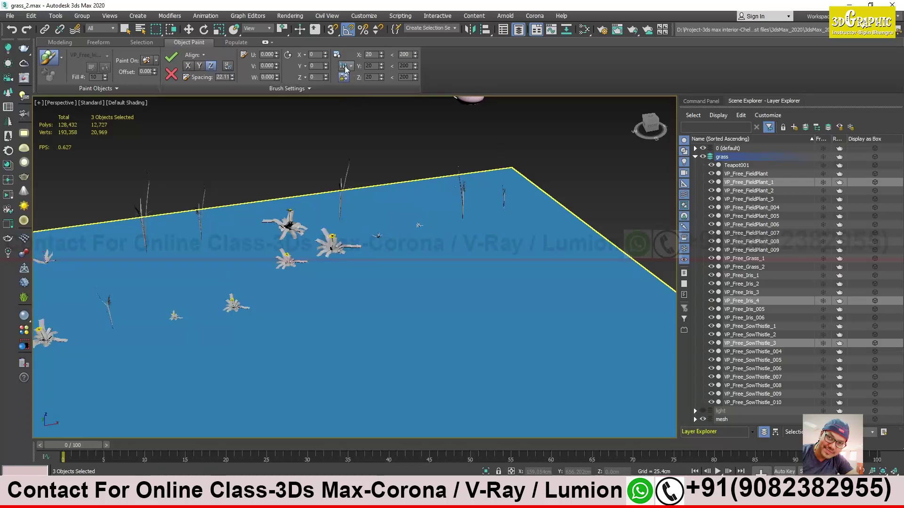
{"action": "left_click_drag", "start_coordinate": [344, 66], "coordinate": [343, 75]}
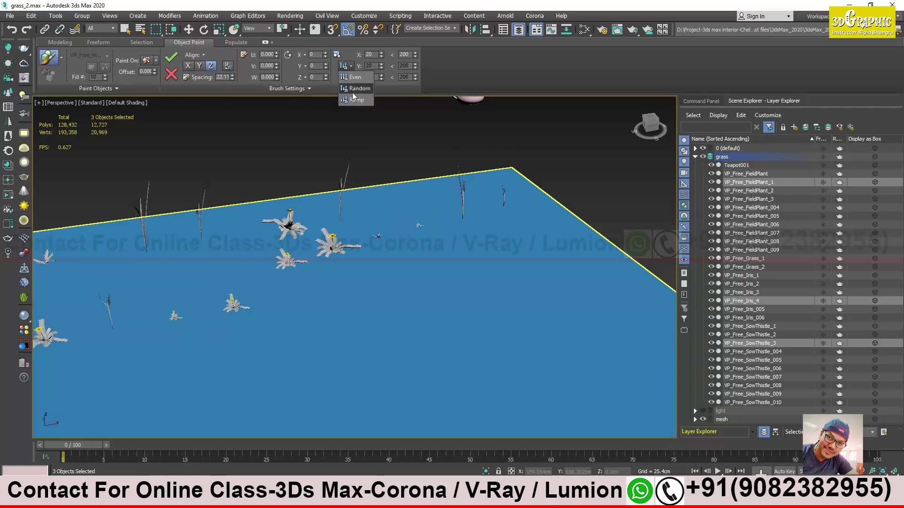
{"action": "left_click", "coordinate": [352, 89]}
{"action": "left_click_drag", "start_coordinate": [344, 77], "coordinate": [349, 88]}
{"action": "left_click", "coordinate": [349, 88]}
{"action": "mouse_move", "coordinate": [350, 243]}
{"action": "middle_mouse_down", "text": "alt"}
{"action": "mouse_move", "coordinate": [329, 235]}
{"action": "mouse_move", "coordinate": [360, 230]}
{"action": "mouse_move", "coordinate": [373, 210]}
{"action": "mouse_move", "coordinate": [359, 218]}
{"action": "middle_mouse_up", "text": "alt"}
{"action": "scroll", "coordinate": [372, 207], "scroll_direction": "up", "scroll_amount": 4}
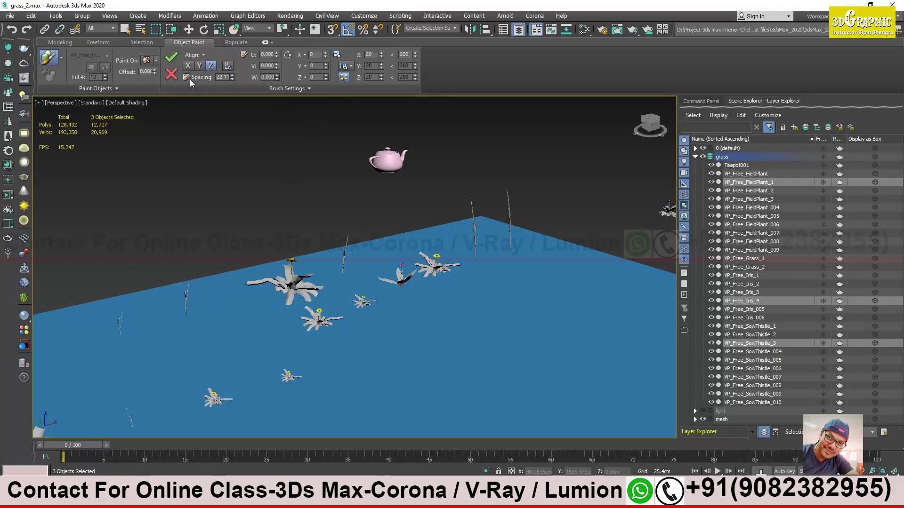
Set the paint spacing to 21.98 and scatter the painted plants with offsets of U -24.2, V -13.0 and W -0.90.
{"action": "left_click", "coordinate": [233, 77]}
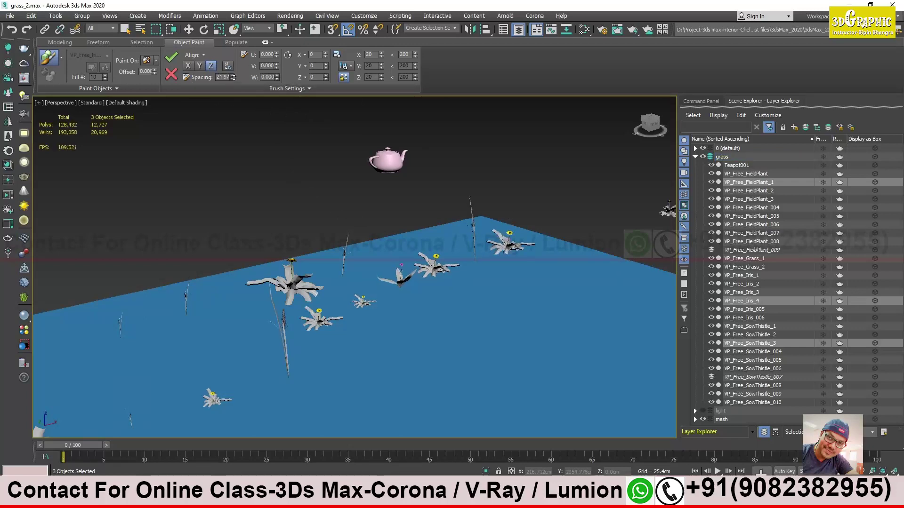
{"action": "middle_click_drag", "start_coordinate": [404, 210], "coordinate": [384, 213], "text": "alt"}
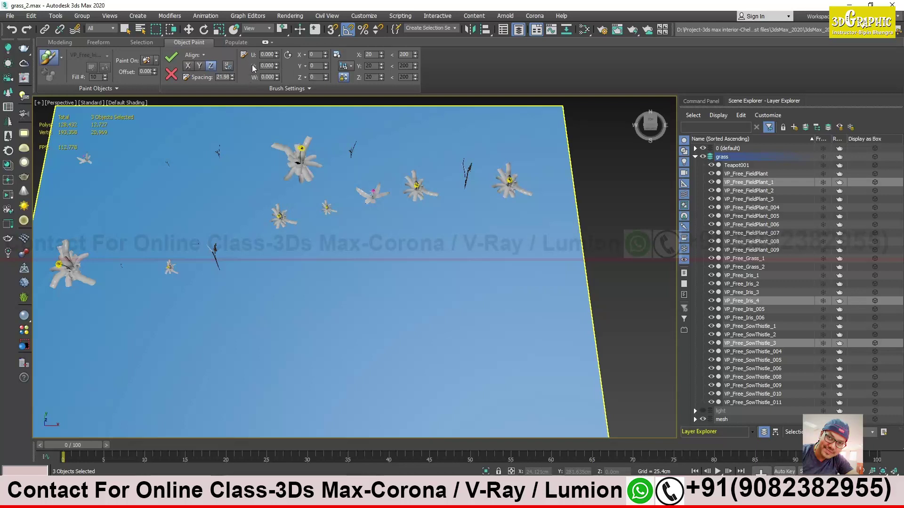
{"action": "mouse_move", "coordinate": [277, 54]}
{"action": "left_mouse_down"}
{"action": "mouse_move", "coordinate": [276, 45]}
{"action": "mouse_move", "coordinate": [305, 235]}
{"action": "mouse_move", "coordinate": [301, 118]}
{"action": "mouse_move", "coordinate": [317, 215]}
{"action": "mouse_move", "coordinate": [301, 117]}
{"action": "left_mouse_up"}
{"action": "left_click_drag", "start_coordinate": [276, 68], "coordinate": [356, 264]}
{"action": "middle_click_drag", "start_coordinate": [357, 263], "coordinate": [393, 266], "text": "alt"}
{"action": "left_click_drag", "start_coordinate": [276, 77], "coordinate": [277, 74]}
{"action": "mouse_move", "coordinate": [362, 268]}
{"action": "middle_mouse_down", "text": "alt"}
{"action": "mouse_move", "coordinate": [363, 242]}
{"action": "mouse_move", "coordinate": [355, 259]}
{"action": "middle_mouse_up", "text": "alt"}
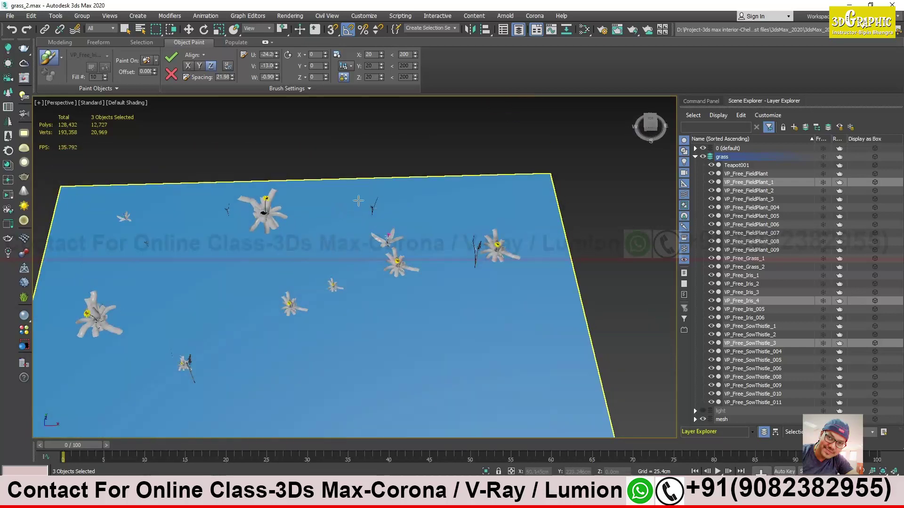
{"action": "middle_click_drag", "start_coordinate": [398, 184], "coordinate": [291, 217], "text": "alt"}
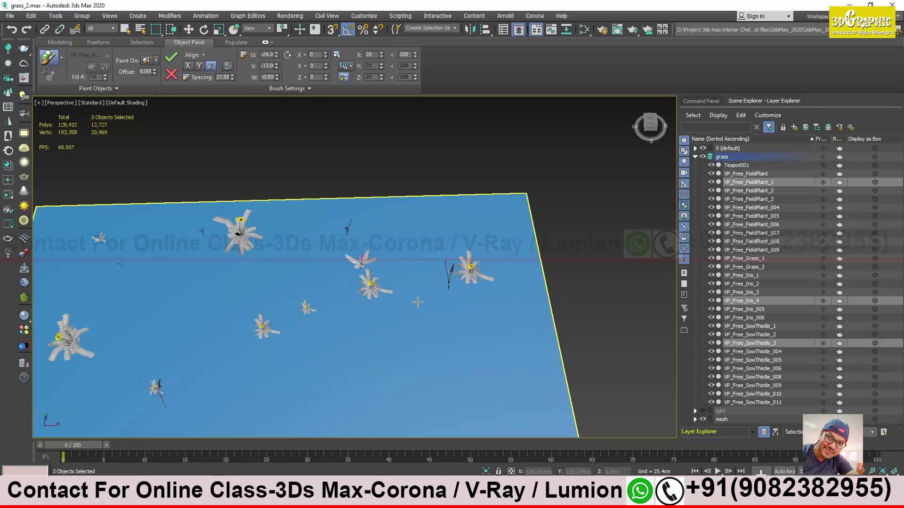
{"action": "mouse_move", "coordinate": [350, 312]}
{"action": "middle_mouse_down", "text": "alt"}
{"action": "mouse_move", "coordinate": [356, 273]}
{"action": "mouse_move", "coordinate": [375, 295]}
{"action": "mouse_move", "coordinate": [378, 271]}
{"action": "mouse_move", "coordinate": [383, 283]}
{"action": "mouse_move", "coordinate": [373, 262]}
{"action": "mouse_move", "coordinate": [442, 269]}
{"action": "mouse_move", "coordinate": [381, 273]}
{"action": "mouse_move", "coordinate": [390, 152]}
{"action": "middle_mouse_up", "text": "alt"}
Leave object painting by switching to the Move tool and clear the selection of source plants.
{"action": "key", "text": "w"}
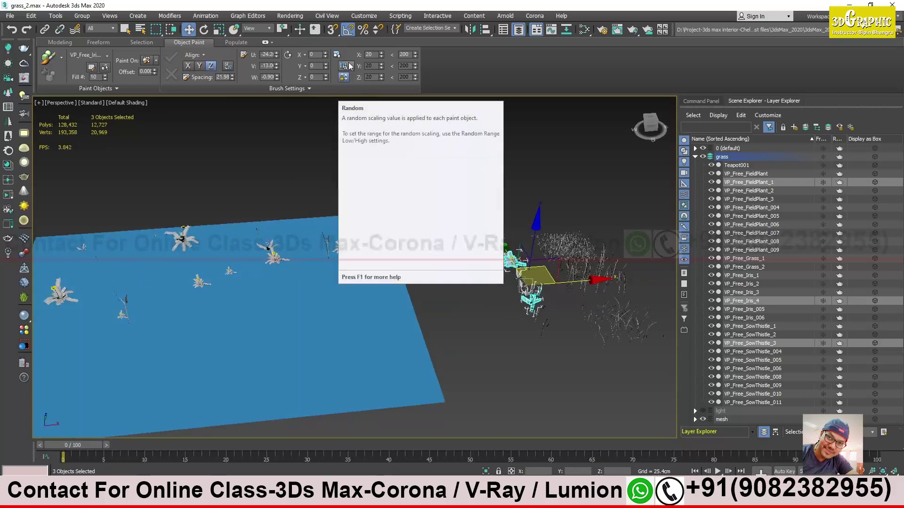
{"action": "middle_click_drag", "start_coordinate": [440, 276], "coordinate": [410, 250]}
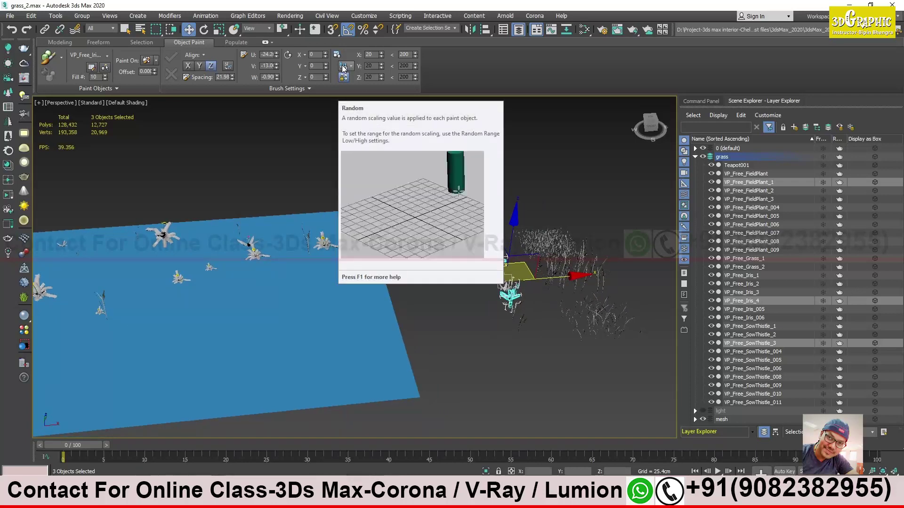
{"action": "middle_click_drag", "start_coordinate": [483, 343], "coordinate": [479, 306]}
{"action": "left_click", "coordinate": [470, 282]}
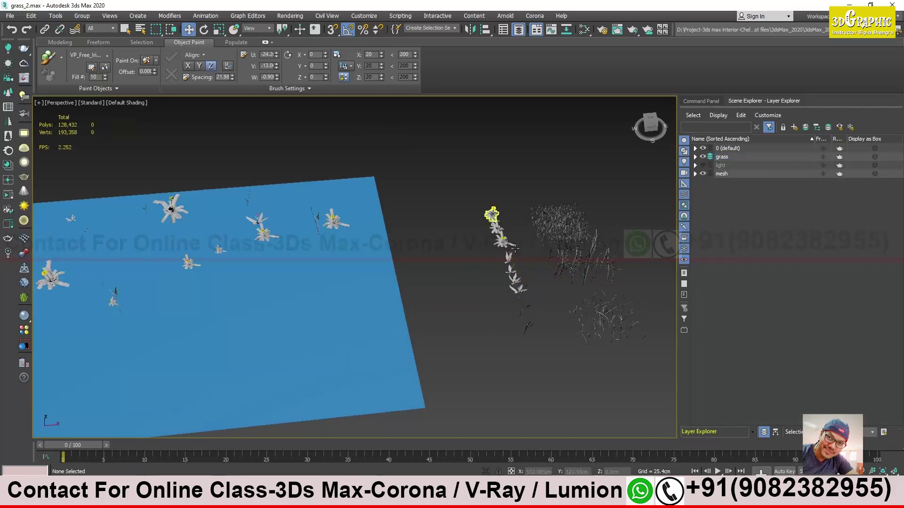
Move VP_Free_Grass_1 away from the other source plants to a spot beside the plane's far corner.
{"action": "mouse_move", "coordinate": [503, 260]}
{"action": "middle_mouse_down", "text": "alt"}
{"action": "mouse_move", "coordinate": [487, 282]}
{"action": "mouse_move", "coordinate": [480, 267]}
{"action": "mouse_move", "coordinate": [513, 307]}
{"action": "mouse_move", "coordinate": [495, 311]}
{"action": "mouse_move", "coordinate": [400, 258]}
{"action": "middle_mouse_up", "text": "alt"}
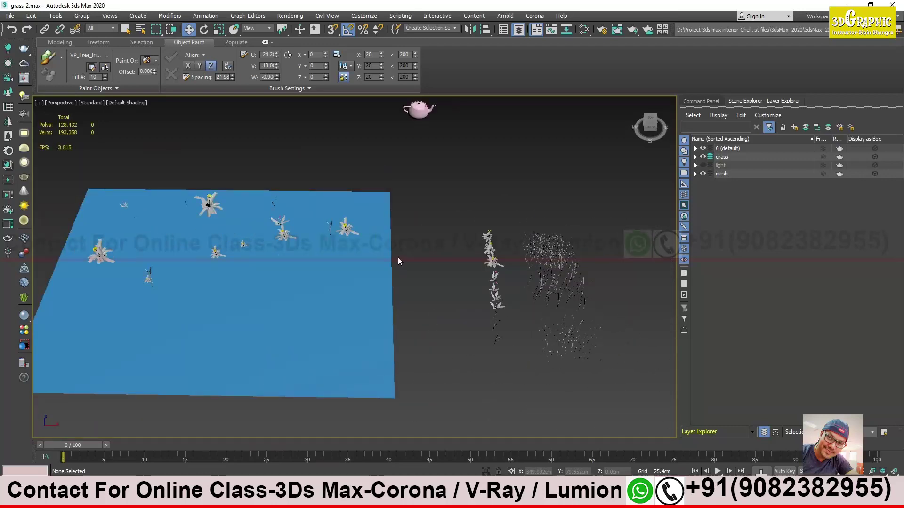
{"action": "left_click", "coordinate": [553, 250]}
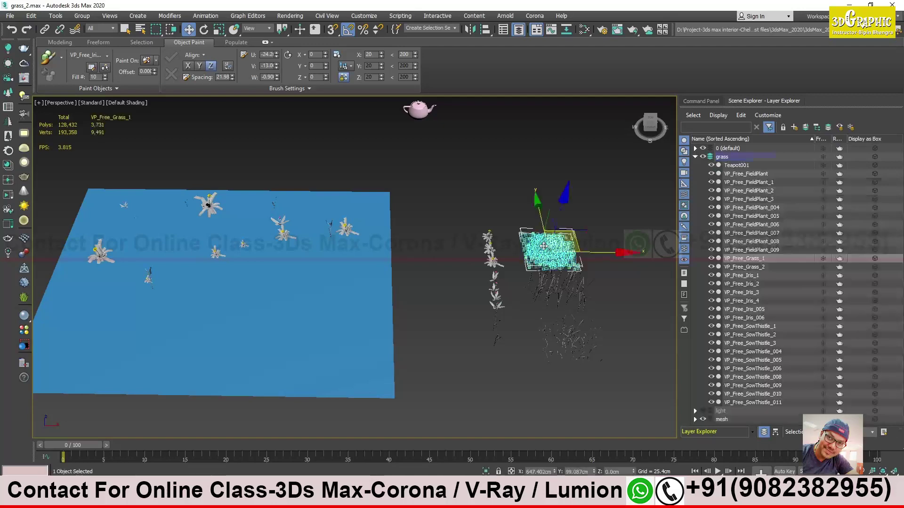
{"action": "middle_click_drag", "start_coordinate": [552, 252], "coordinate": [554, 252], "text": "alt"}
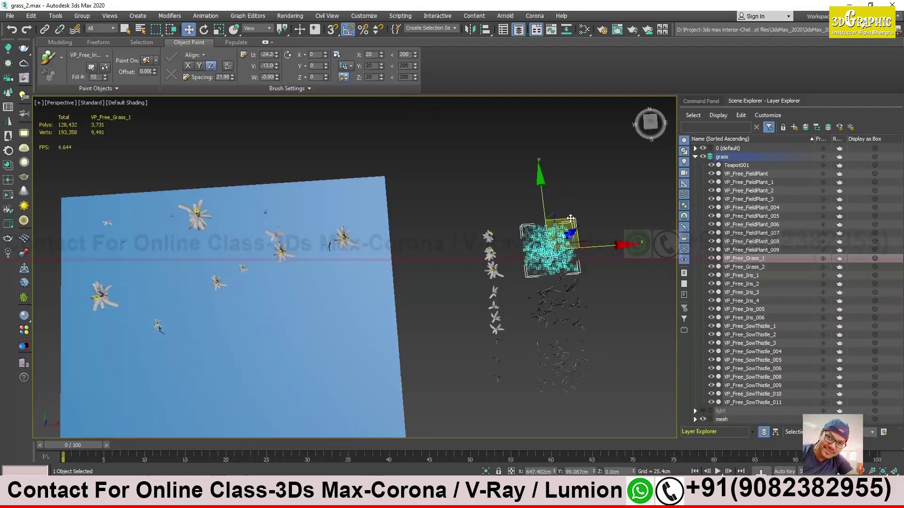
{"action": "left_click_drag", "start_coordinate": [555, 251], "coordinate": [415, 184]}
{"action": "middle_click_drag", "start_coordinate": [414, 184], "coordinate": [305, 216], "text": "alt"}
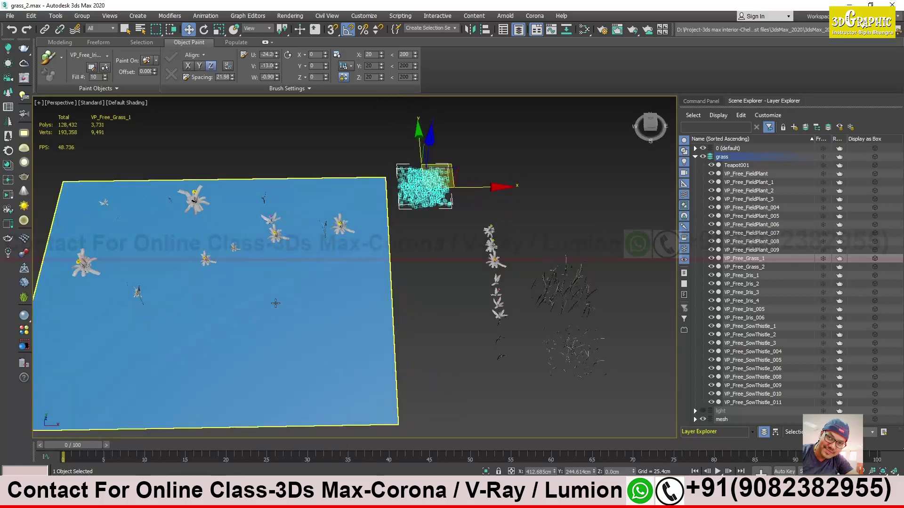
Delete all the plants painted on the blue plane, keeping the plane itself.
{"action": "middle_click_drag", "start_coordinate": [375, 226], "coordinate": [342, 266], "text": "alt"}
{"action": "scroll", "coordinate": [414, 212], "scroll_direction": "up", "scroll_amount": 3}
{"action": "scroll", "coordinate": [471, 196], "scroll_direction": "up", "scroll_amount": 3}
{"action": "scroll", "coordinate": [425, 244], "scroll_direction": "down", "scroll_amount": 4}
{"action": "scroll", "coordinate": [425, 244], "scroll_direction": "down", "scroll_amount": 3}
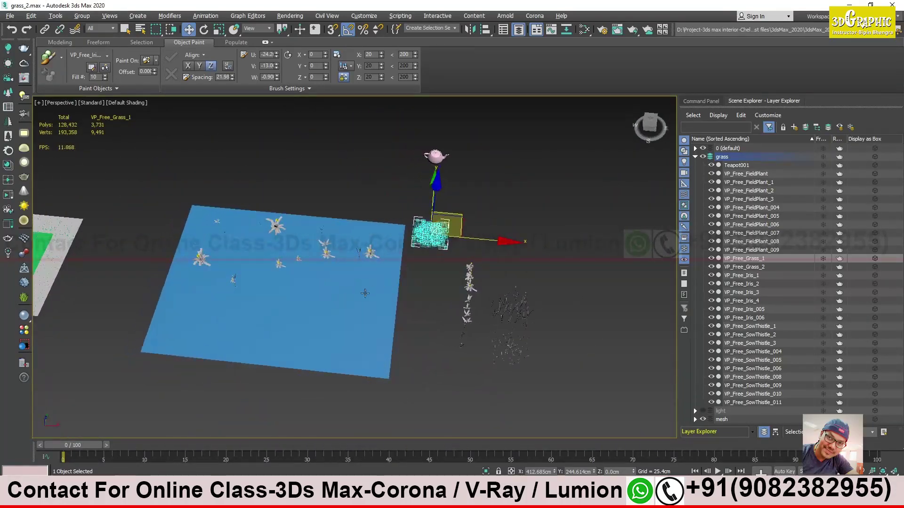
{"action": "left_click_drag", "start_coordinate": [151, 161], "coordinate": [386, 331]}
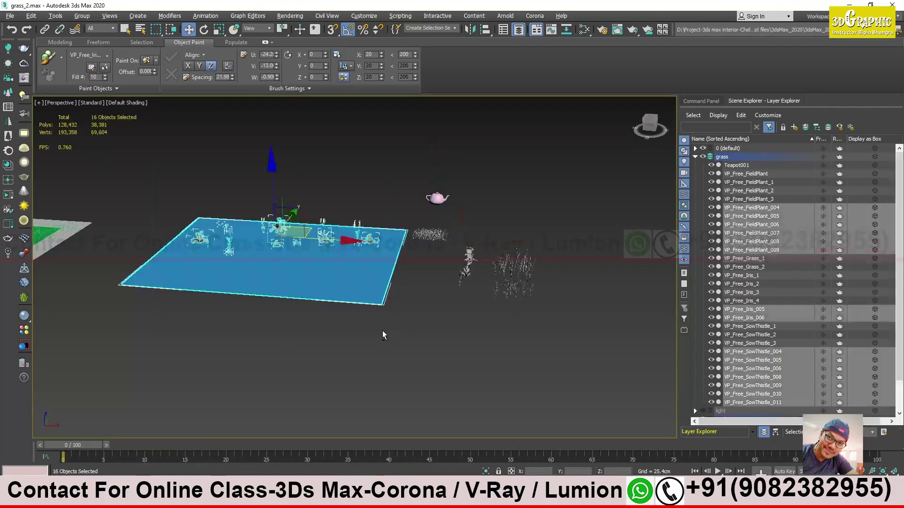
{"action": "key", "text": "Delete"}
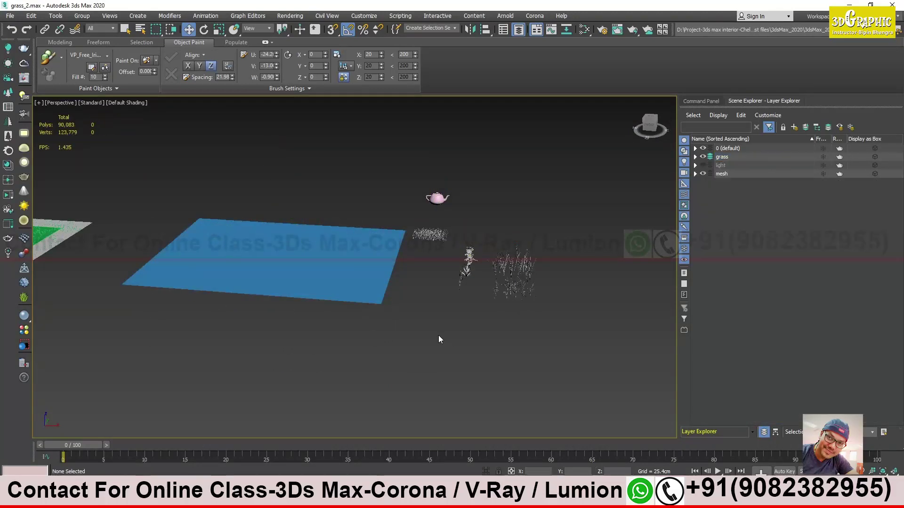
Move the teapot closer to the plane, just behind its far edge.
{"action": "scroll", "coordinate": [445, 235], "scroll_direction": "up", "scroll_amount": 3}
{"action": "left_click", "coordinate": [442, 162]}
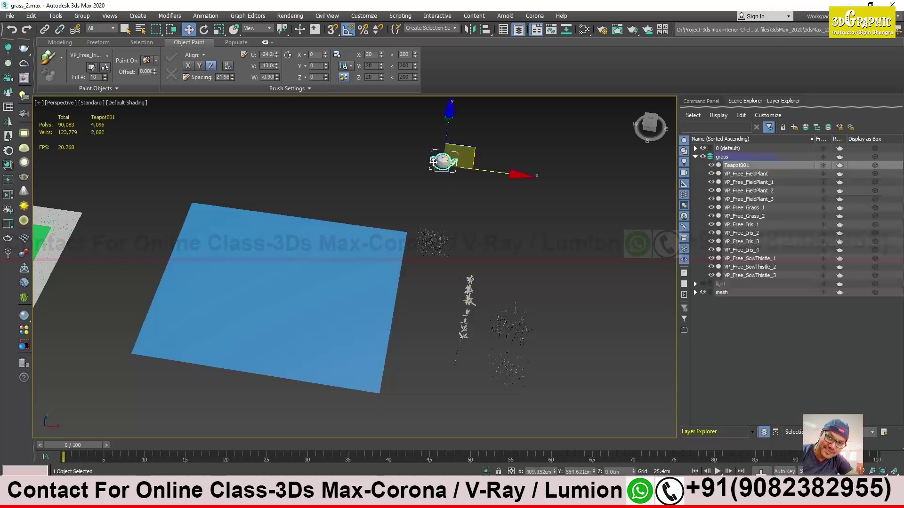
{"action": "middle_click_drag", "start_coordinate": [456, 193], "coordinate": [476, 140], "text": "alt"}
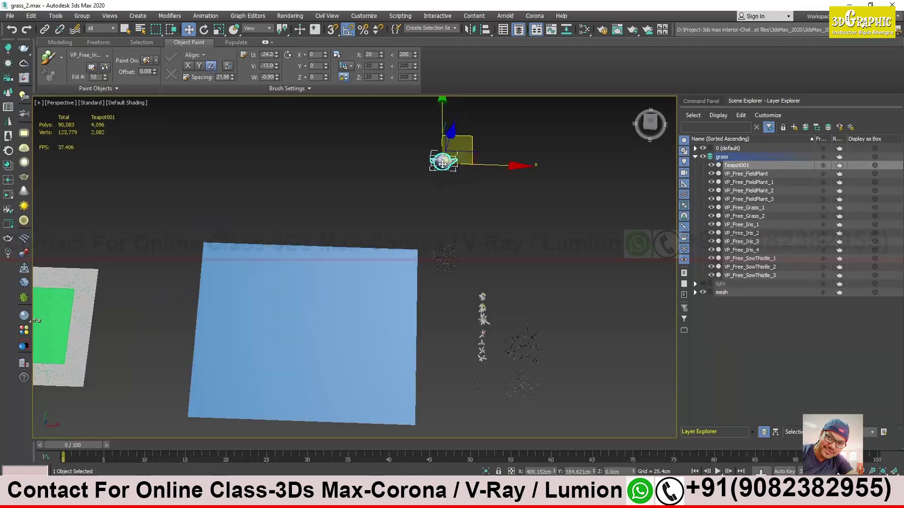
{"action": "middle_click_drag", "start_coordinate": [391, 217], "coordinate": [492, 238], "text": "alt"}
{"action": "left_click", "coordinate": [454, 228]}
{"action": "left_click", "coordinate": [414, 224]}
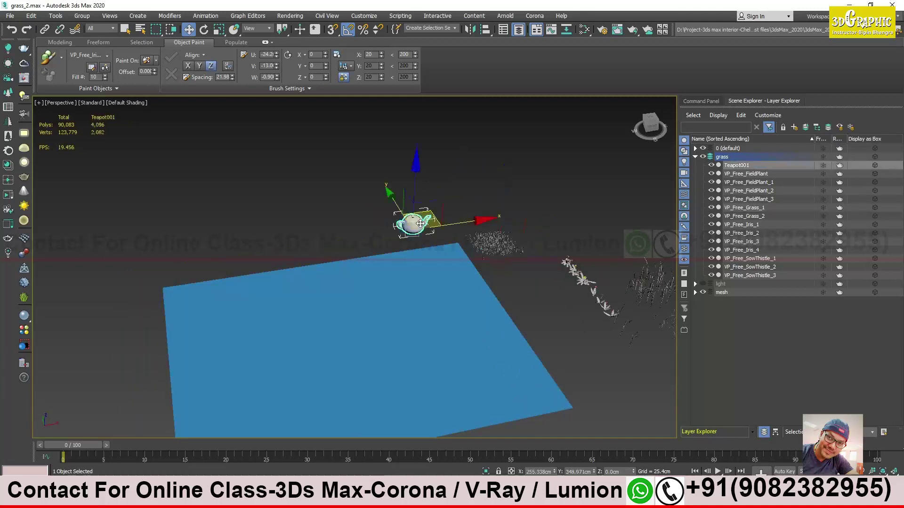
{"action": "middle_click_drag", "start_coordinate": [382, 224], "coordinate": [369, 187]}
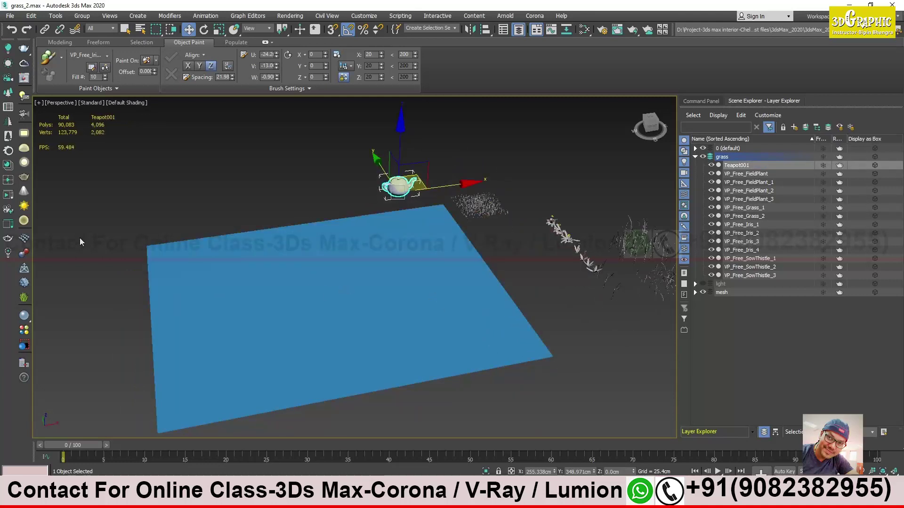
Start a Scatter compound object with the teapot as the source.
{"action": "left_click", "coordinate": [703, 101]}
{"action": "left_click", "coordinate": [687, 117]}
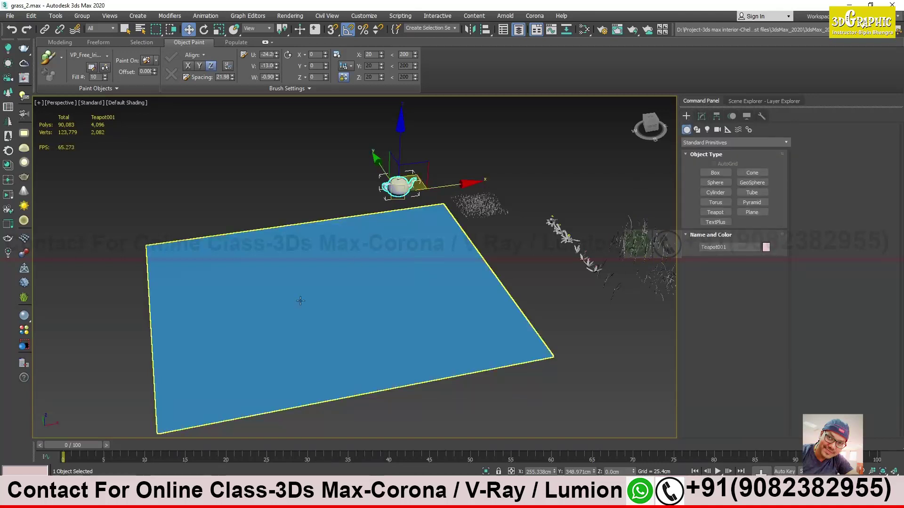
{"action": "middle_click_drag", "start_coordinate": [418, 255], "coordinate": [362, 264]}
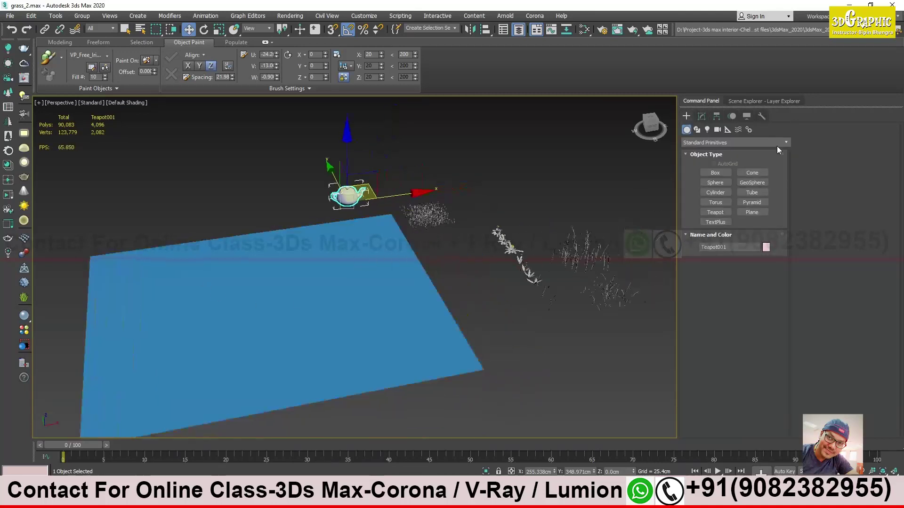
{"action": "left_click", "coordinate": [694, 143]}
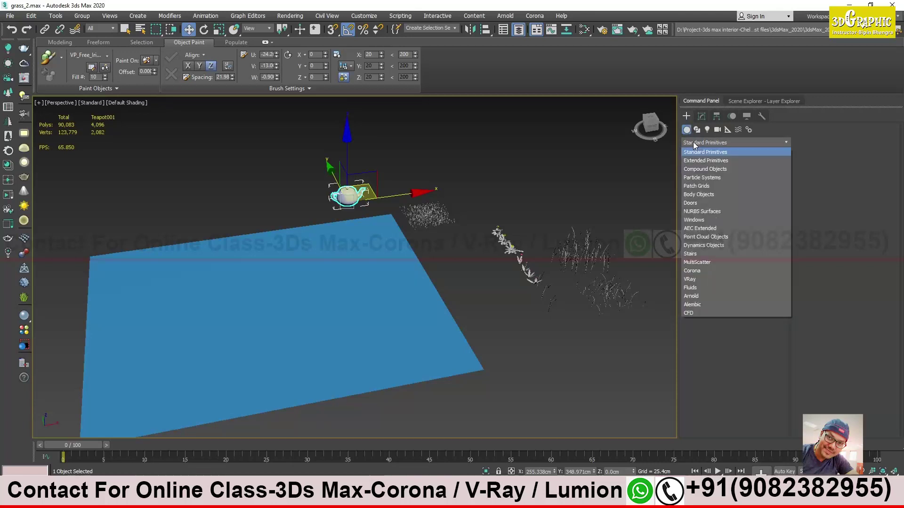
{"action": "left_click", "coordinate": [694, 170]}
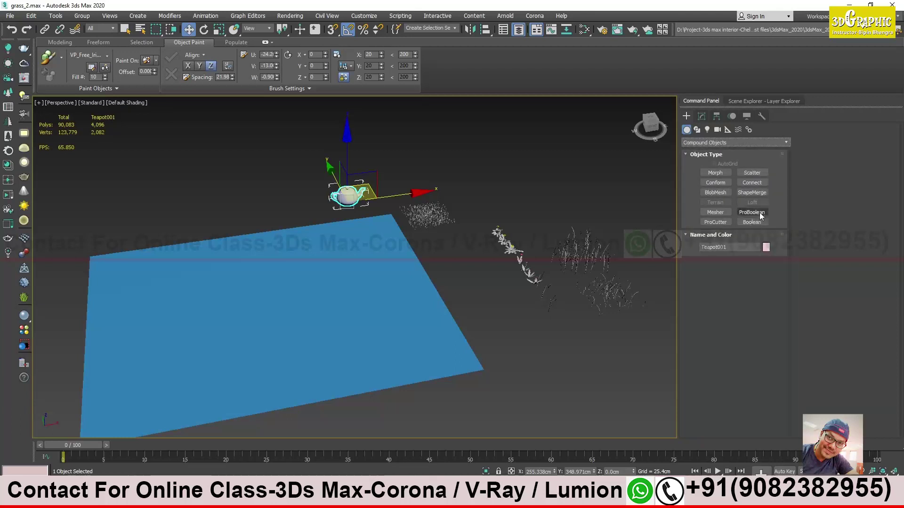
{"action": "left_click", "coordinate": [750, 172]}
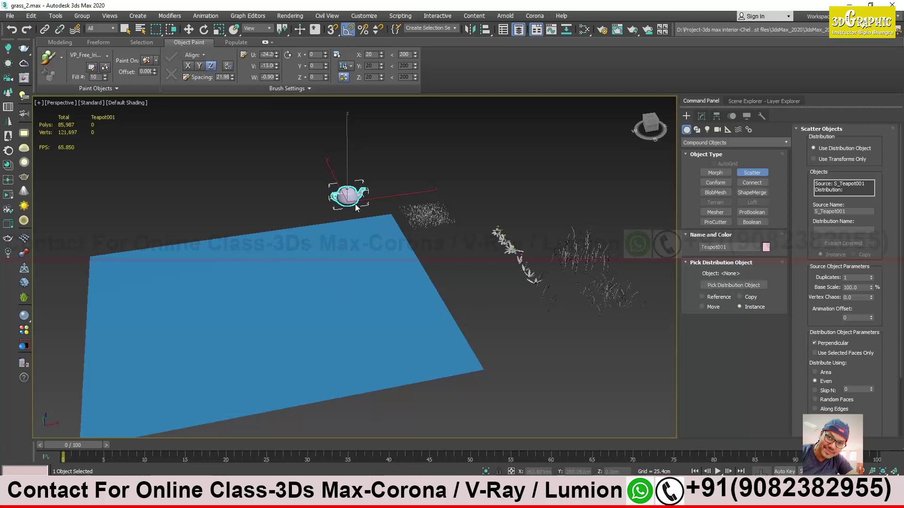
Pick the blue plane as the scatter's distribution object, using the Instance option.
{"action": "middle_click_drag", "start_coordinate": [341, 205], "coordinate": [355, 264], "text": "alt"}
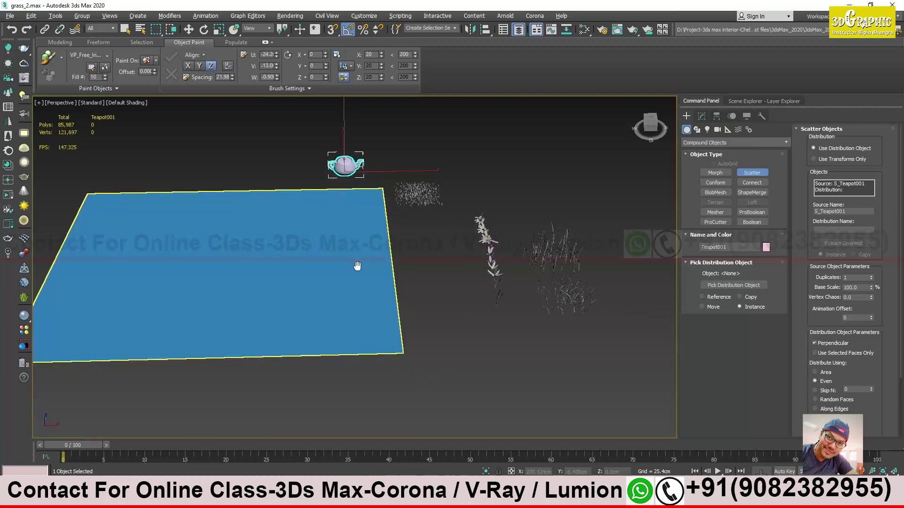
{"action": "left_click", "coordinate": [727, 284]}
{"action": "left_click", "coordinate": [312, 262]}
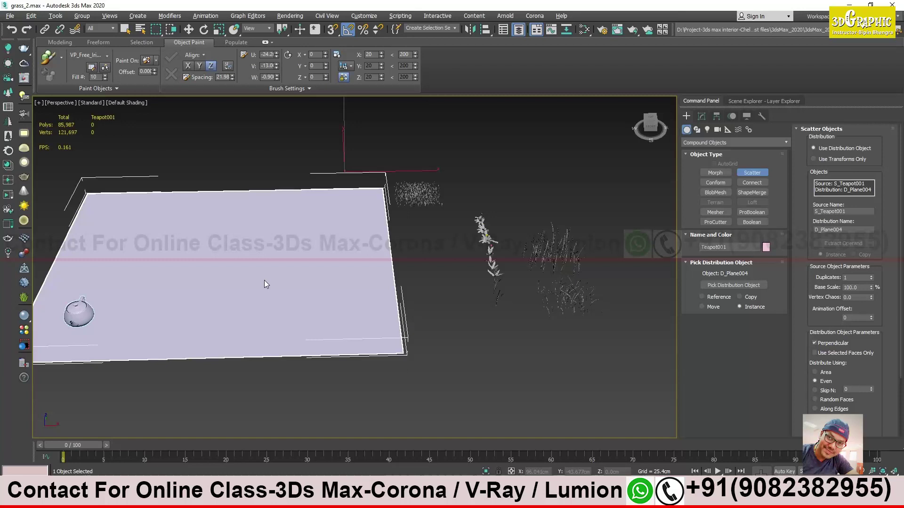
Examine the scattered teapot and the overlap between the distribution surface and the original plane.
{"action": "middle_click_drag", "start_coordinate": [259, 281], "coordinate": [288, 282]}
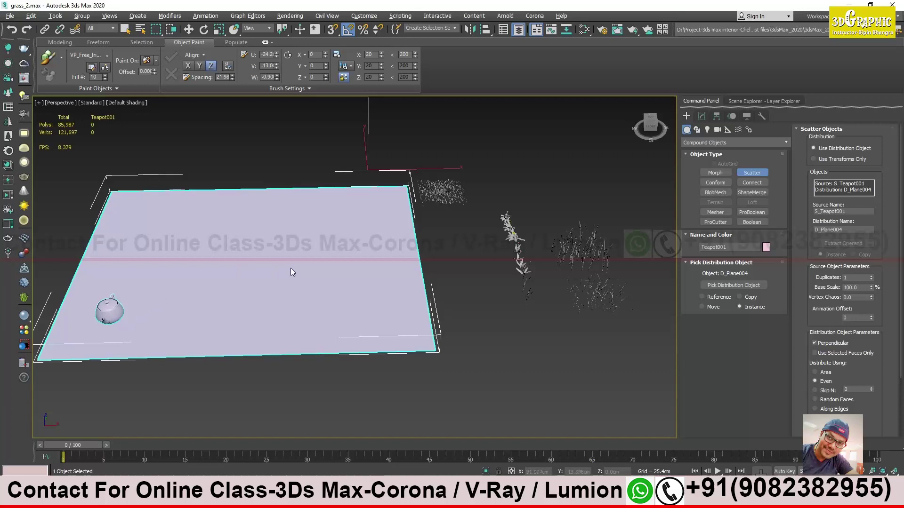
{"action": "mouse_move", "coordinate": [319, 266]}
{"action": "middle_mouse_down"}
{"action": "mouse_move", "coordinate": [321, 258]}
{"action": "mouse_move", "coordinate": [328, 270]}
{"action": "mouse_move", "coordinate": [337, 264]}
{"action": "mouse_move", "coordinate": [353, 292]}
{"action": "mouse_move", "coordinate": [387, 288]}
{"action": "mouse_move", "coordinate": [366, 290]}
{"action": "middle_mouse_up"}
{"action": "key", "text": "super"}
{"action": "left_click", "coordinate": [321, 258]}
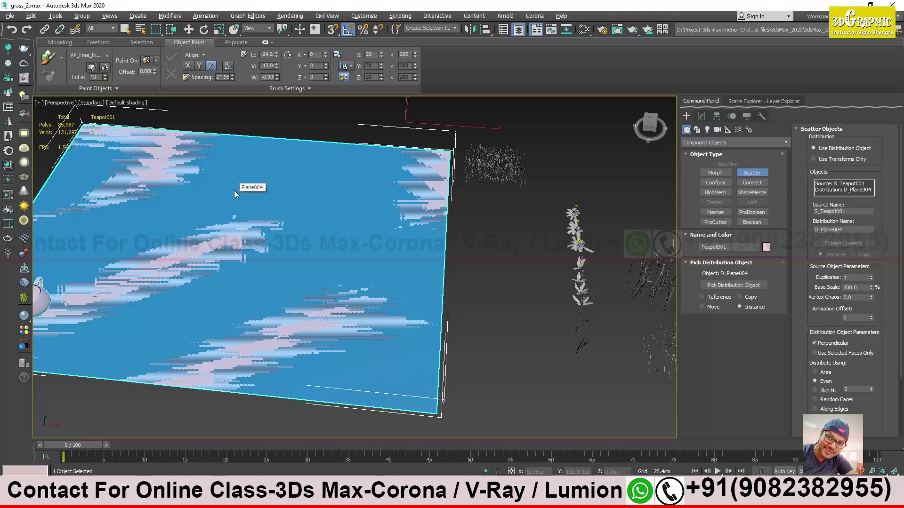
{"action": "mouse_move", "coordinate": [92, 266]}
{"action": "middle_mouse_down", "text": "alt"}
{"action": "mouse_move", "coordinate": [109, 248]}
{"action": "mouse_move", "coordinate": [77, 280]}
{"action": "middle_mouse_up", "text": "alt"}
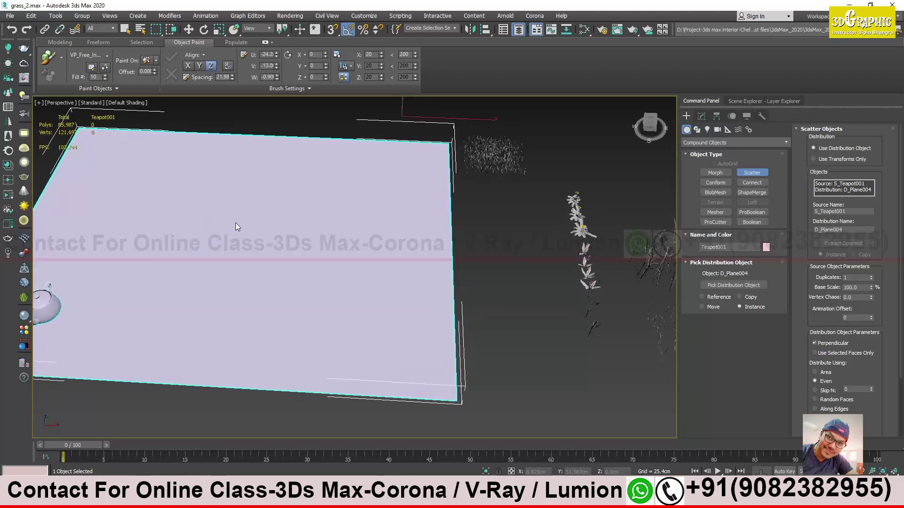
{"action": "middle_click_drag", "start_coordinate": [202, 257], "coordinate": [292, 239], "text": "alt"}
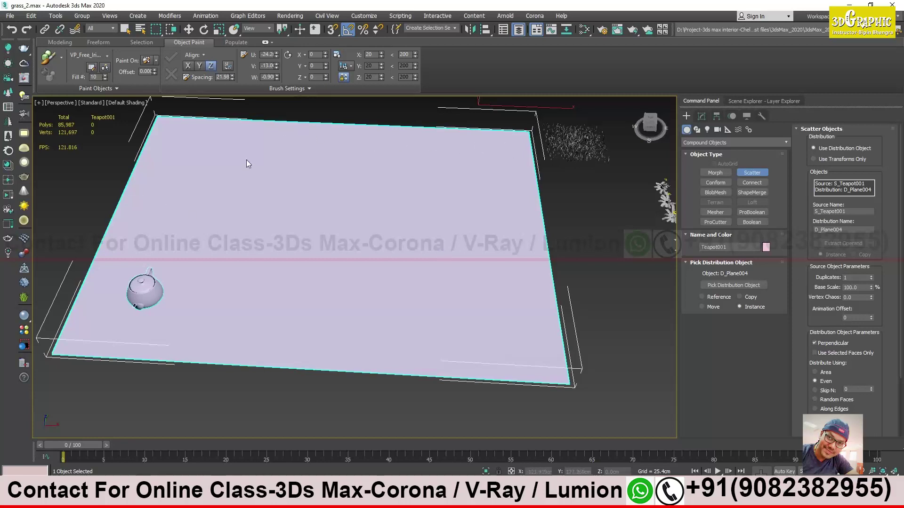
Raise the scatter's duplicates to 6 and check how the teapots spread across the plane from several angles.
{"action": "middle_click_drag", "start_coordinate": [184, 200], "coordinate": [179, 256], "text": "alt"}
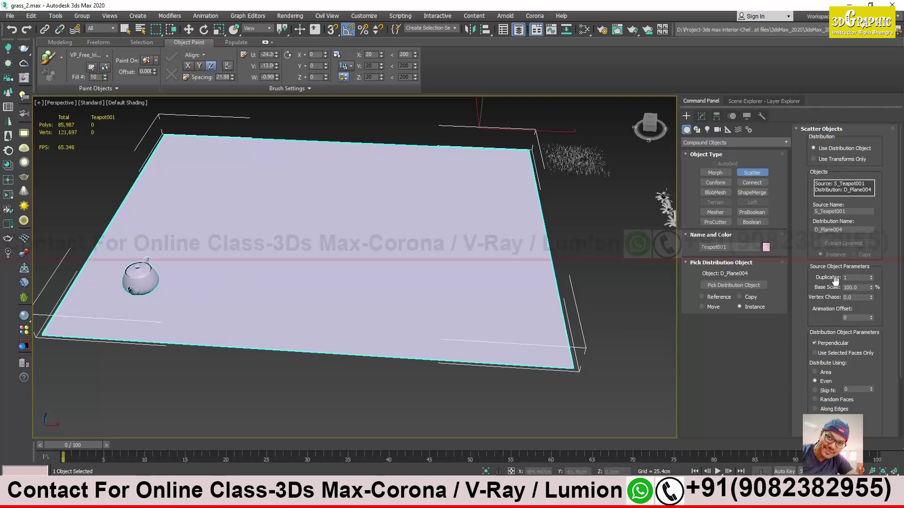
{"action": "left_click", "coordinate": [871, 275]}
{"action": "left_click", "coordinate": [870, 275]}
{"action": "left_click", "coordinate": [870, 276]}
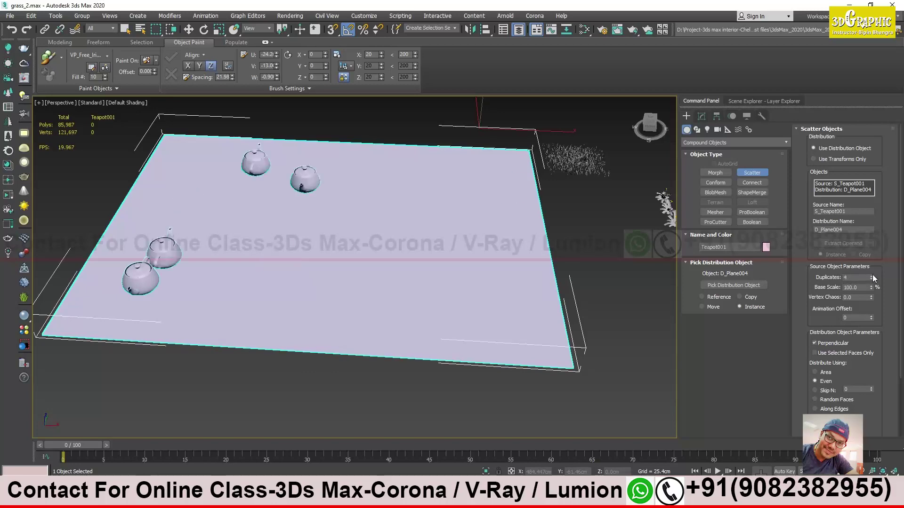
{"action": "left_click", "coordinate": [871, 276]}
{"action": "left_click", "coordinate": [871, 276]}
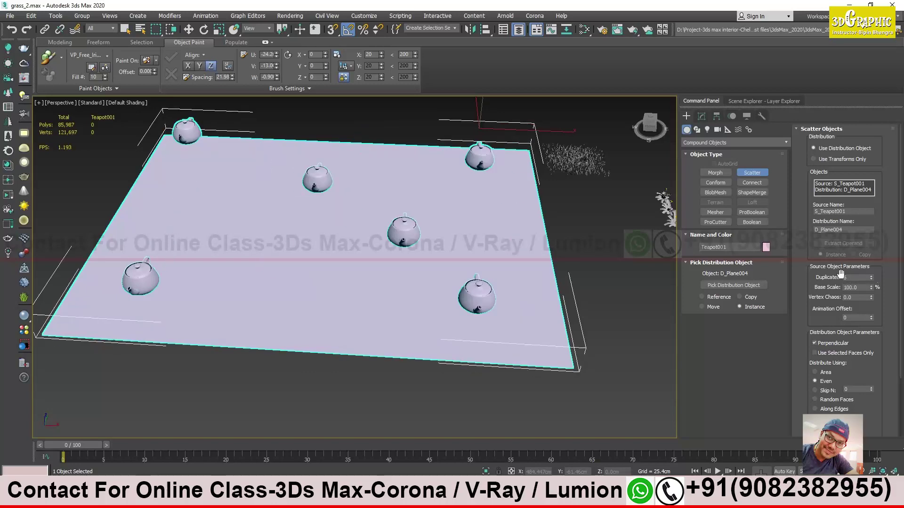
{"action": "middle_click_drag", "start_coordinate": [459, 245], "coordinate": [210, 149], "text": "alt"}
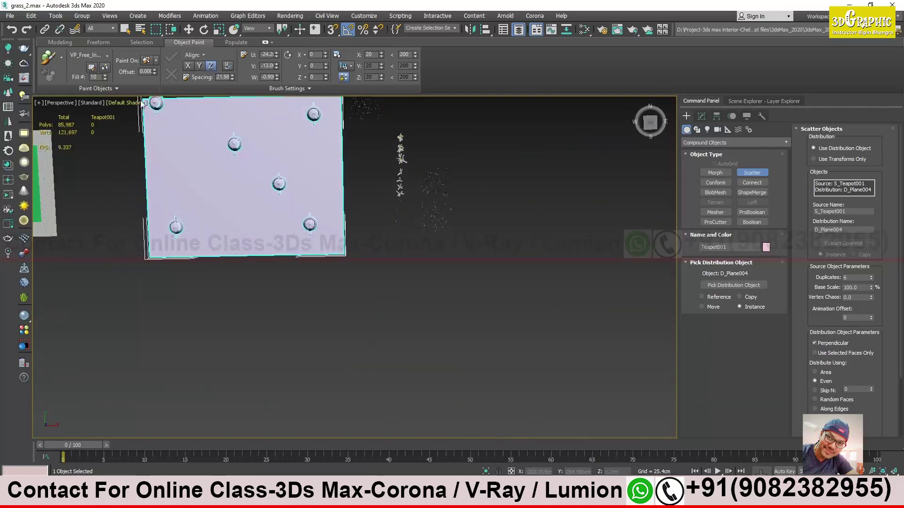
{"action": "middle_click_drag", "start_coordinate": [276, 134], "coordinate": [288, 174]}
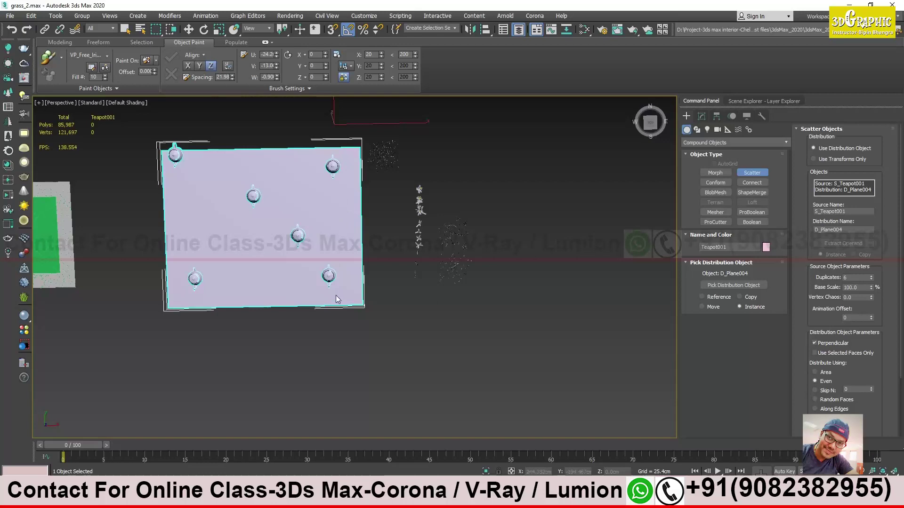
{"action": "middle_click_drag", "start_coordinate": [218, 297], "coordinate": [352, 227], "text": "alt"}
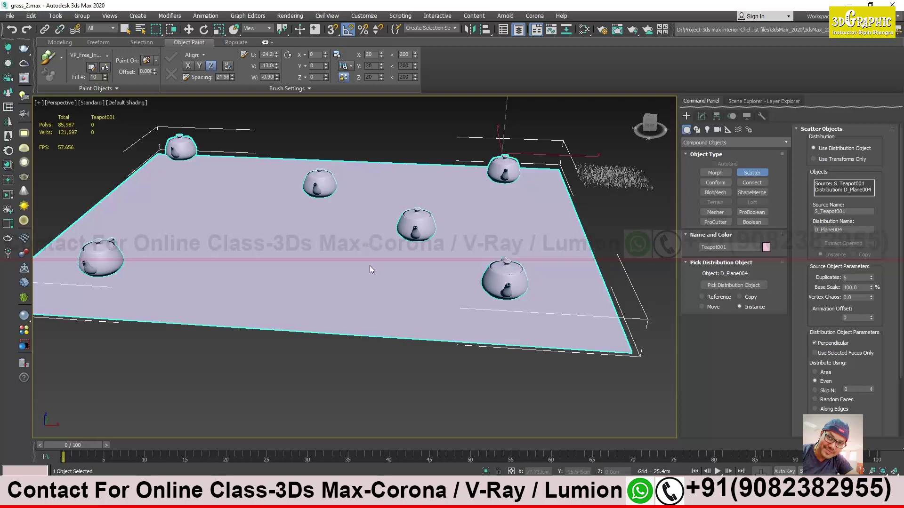
Try distributing the teapots by Area, and return the distribution method to Even.
{"action": "left_click", "coordinate": [815, 372]}
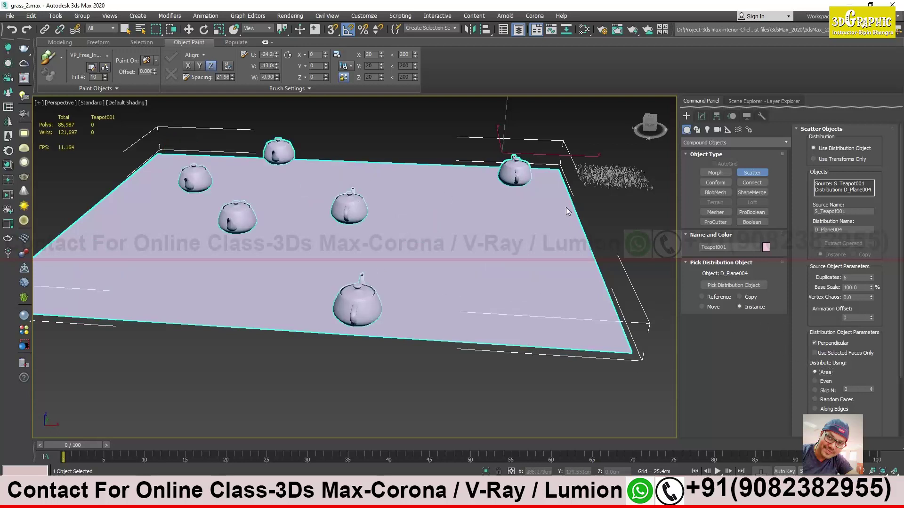
{"action": "scroll", "coordinate": [861, 373], "scroll_direction": "down", "scroll_amount": 3}
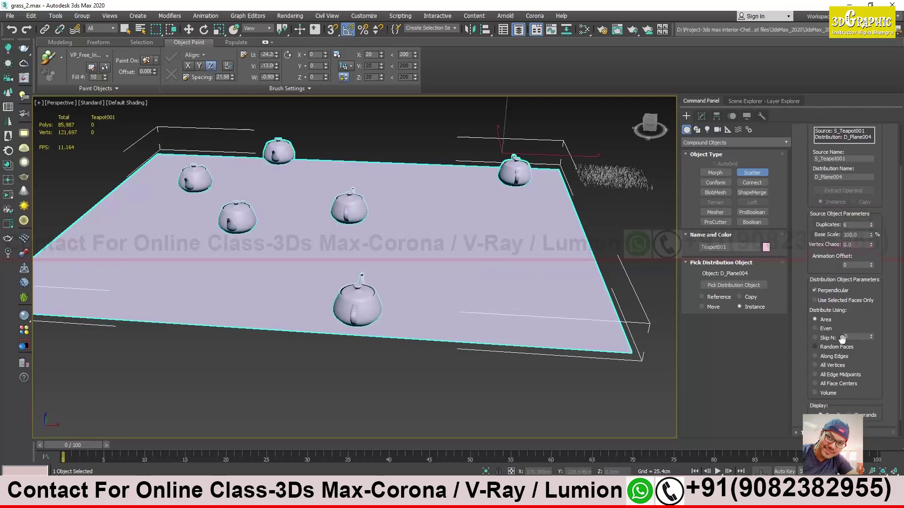
{"action": "left_click", "coordinate": [817, 329]}
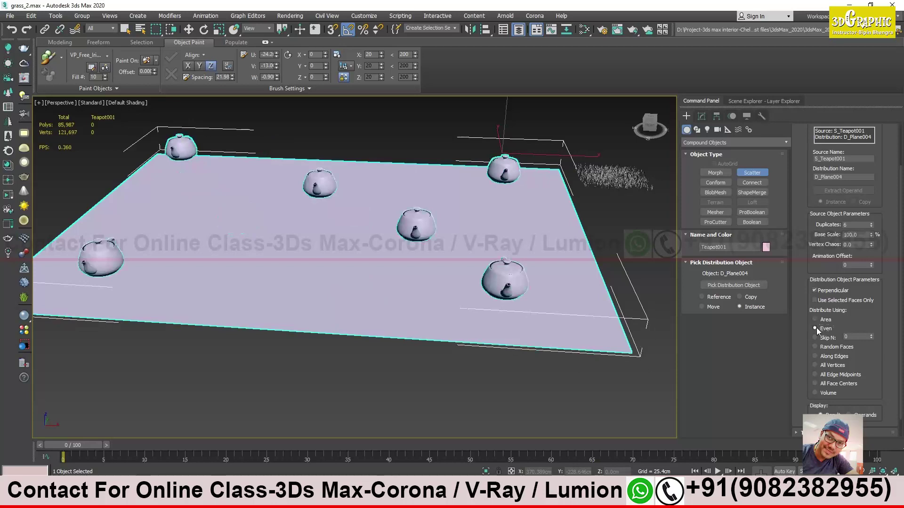
{"action": "middle_click_drag", "start_coordinate": [190, 213], "coordinate": [210, 222], "text": "alt"}
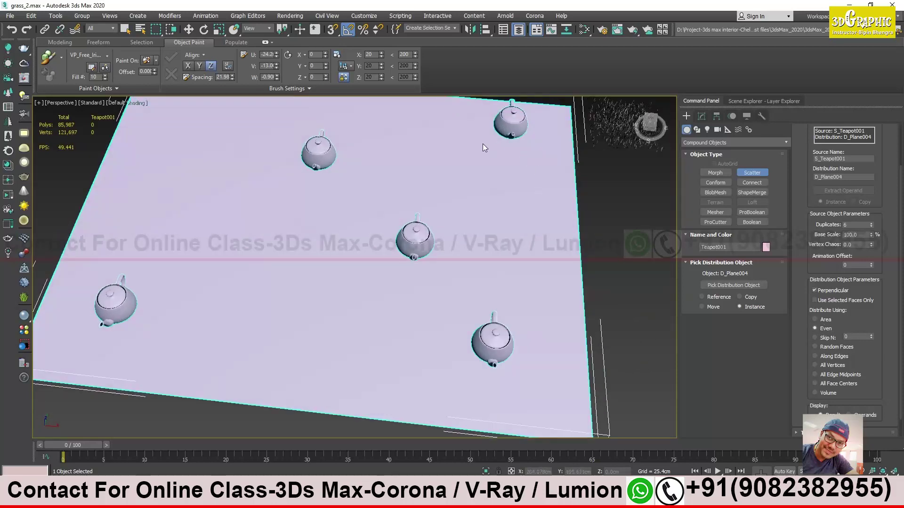
Distribute the teapots on Random Faces and show edged faces in the viewport to compare them with the plane's grid.
{"action": "left_click", "coordinate": [815, 346]}
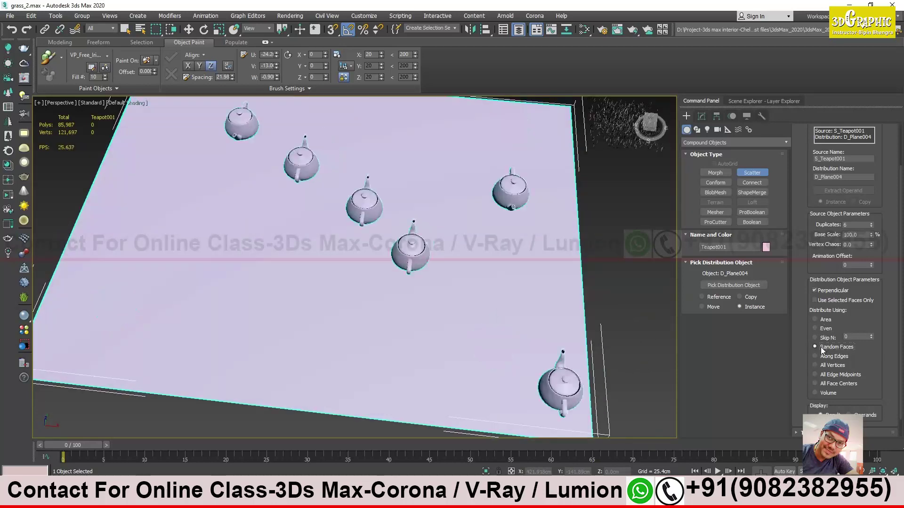
{"action": "key", "text": "shift+F3"}
{"action": "key", "text": "F4"}
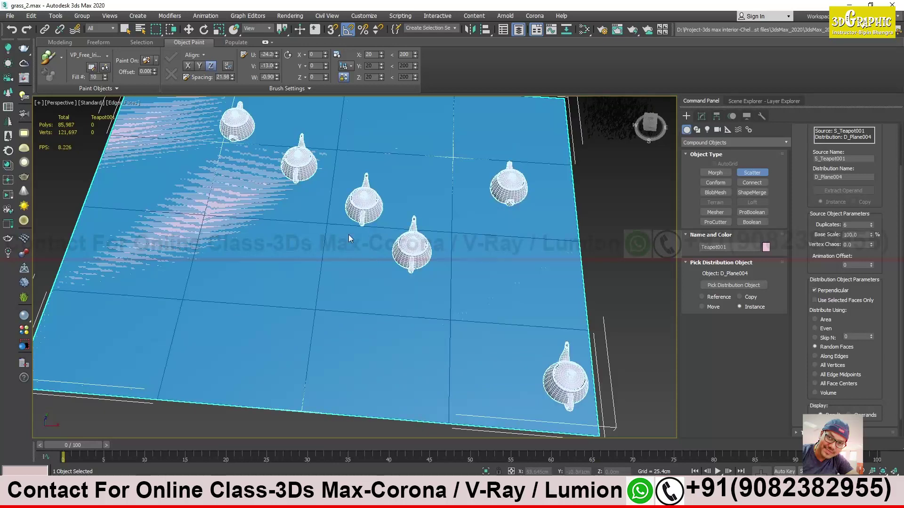
{"action": "middle_click_drag", "start_coordinate": [349, 235], "coordinate": [335, 264], "text": "alt"}
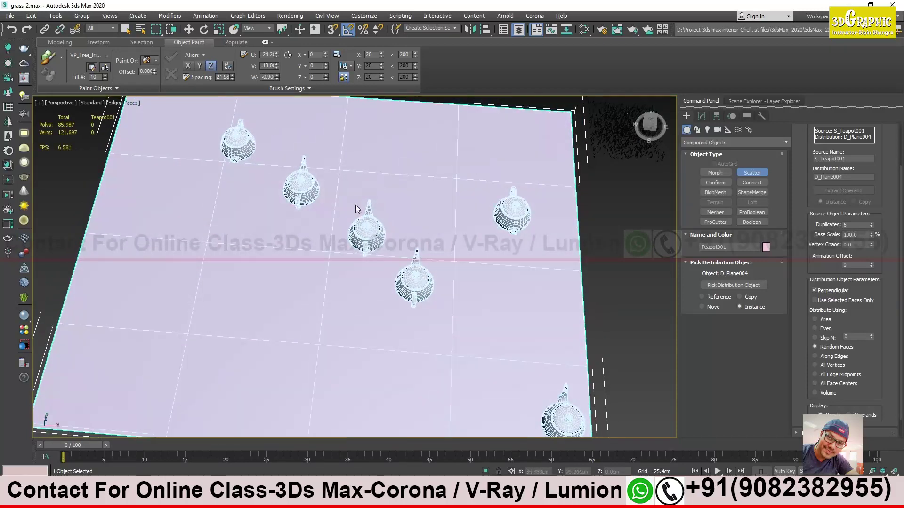
{"action": "middle_click_drag", "start_coordinate": [534, 251], "coordinate": [563, 380], "text": "alt"}
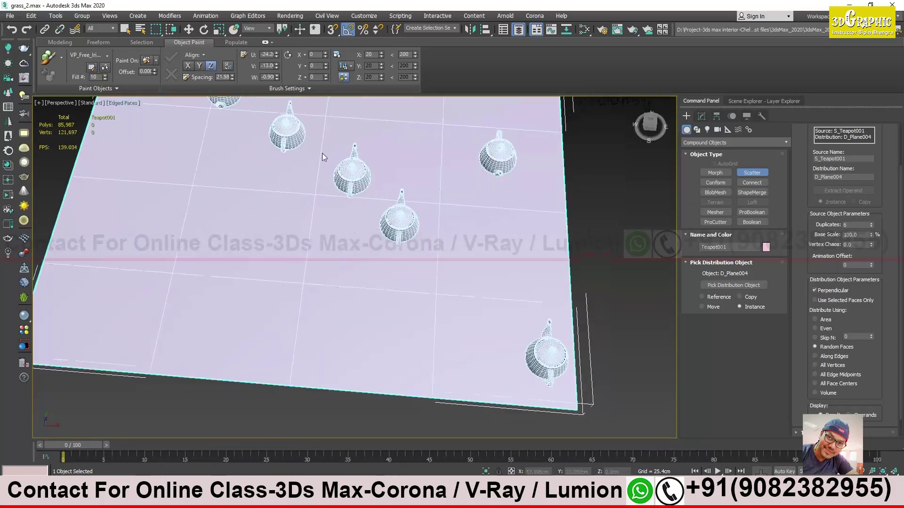
{"action": "middle_click_drag", "start_coordinate": [397, 281], "coordinate": [456, 287], "text": "alt"}
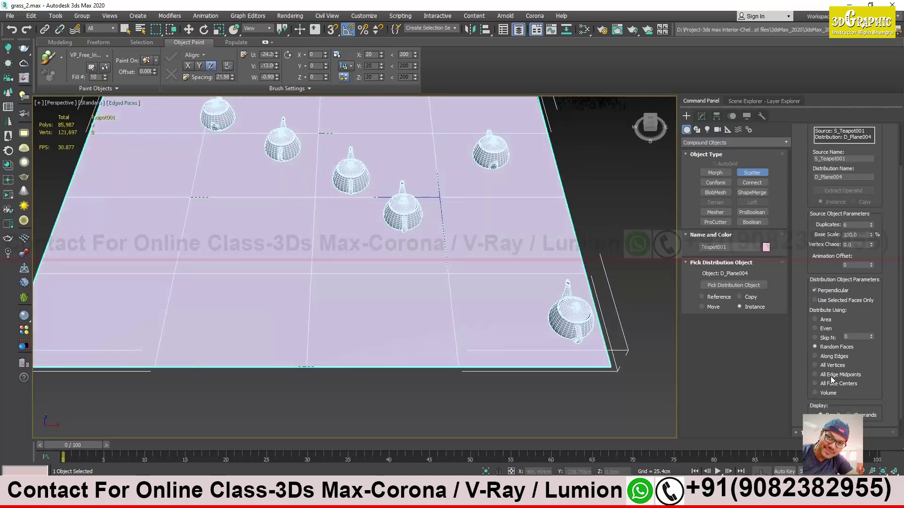
Distribute the teapots Along Edges and inspect their placement on the plane's segment lines.
{"action": "left_click", "coordinate": [816, 358]}
{"action": "middle_click_drag", "start_coordinate": [361, 257], "coordinate": [369, 283], "text": "alt"}
{"action": "middle_click_drag", "start_coordinate": [366, 221], "coordinate": [404, 314]}
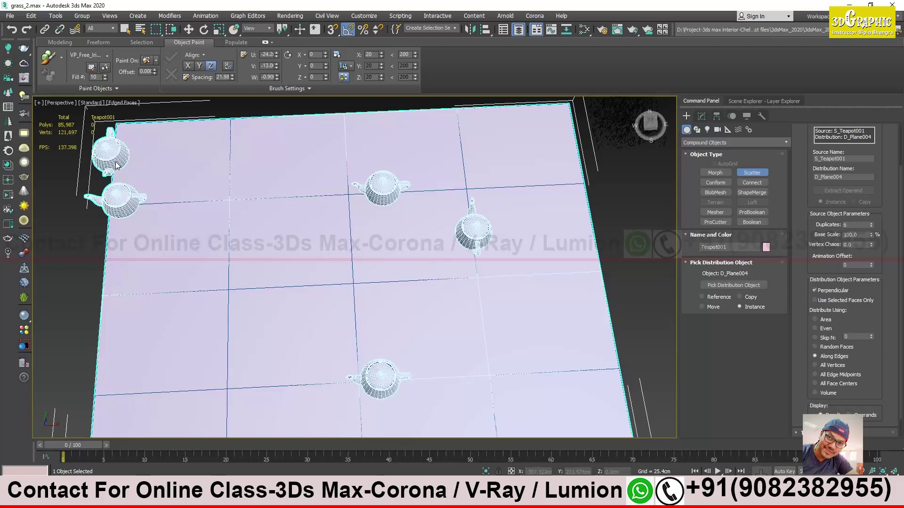
{"action": "middle_click_drag", "start_coordinate": [398, 387], "coordinate": [400, 390], "text": "alt"}
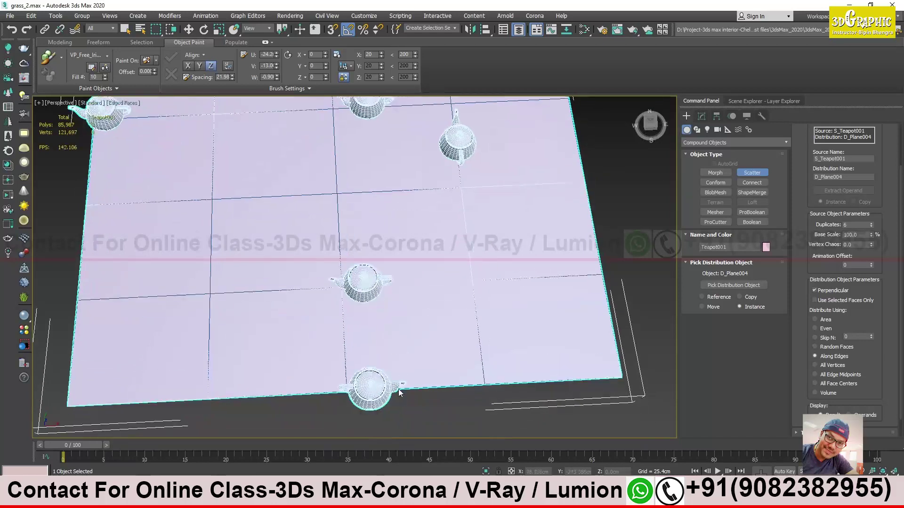
Switch the scatter distribution to All Vertices and inspect the teapots at the plane's grid corners.
{"action": "left_click", "coordinate": [820, 367]}
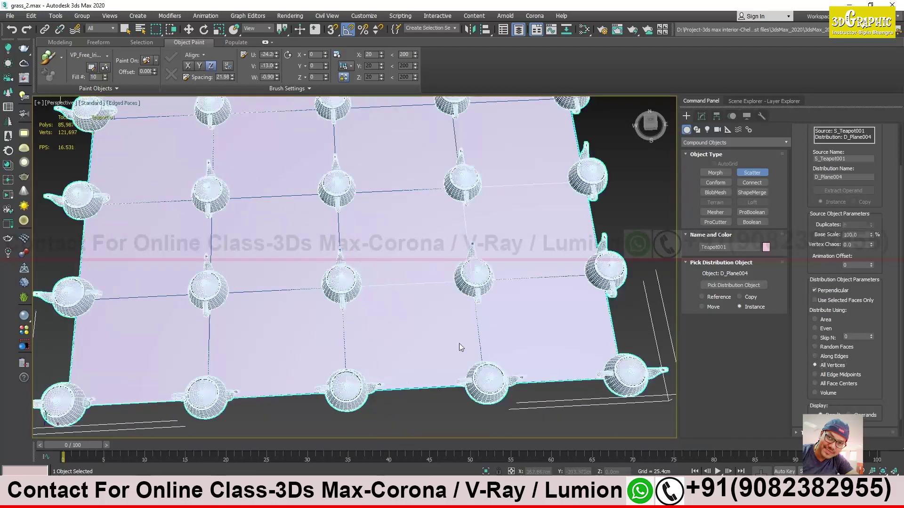
{"action": "middle_click_drag", "start_coordinate": [368, 309], "coordinate": [371, 333]}
{"action": "middle_click_drag", "start_coordinate": [169, 272], "coordinate": [343, 222], "text": "alt"}
{"action": "middle_click_drag", "start_coordinate": [448, 365], "coordinate": [421, 272], "text": "alt"}
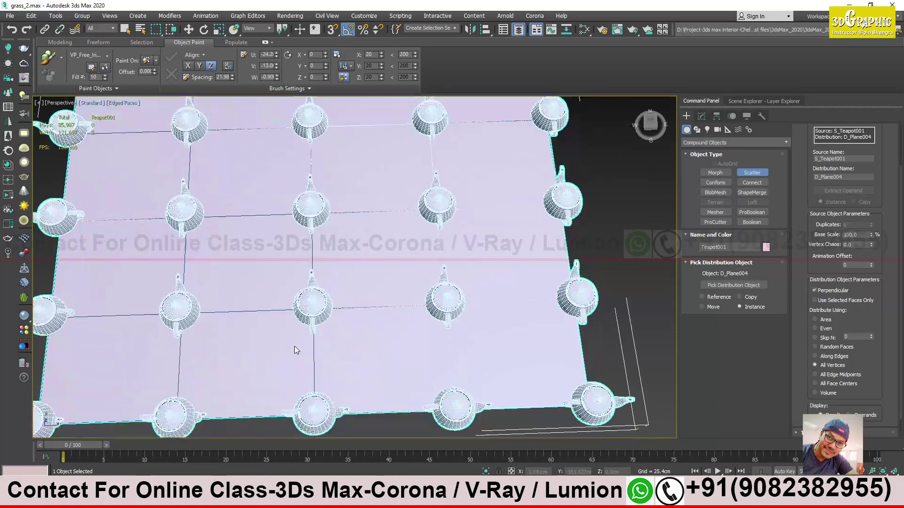
Set the scatter distribution to All Edge Midpoints and view the teapots from a lower angle.
{"action": "left_click", "coordinate": [831, 375]}
{"action": "middle_click_drag", "start_coordinate": [471, 341], "coordinate": [283, 172], "text": "alt"}
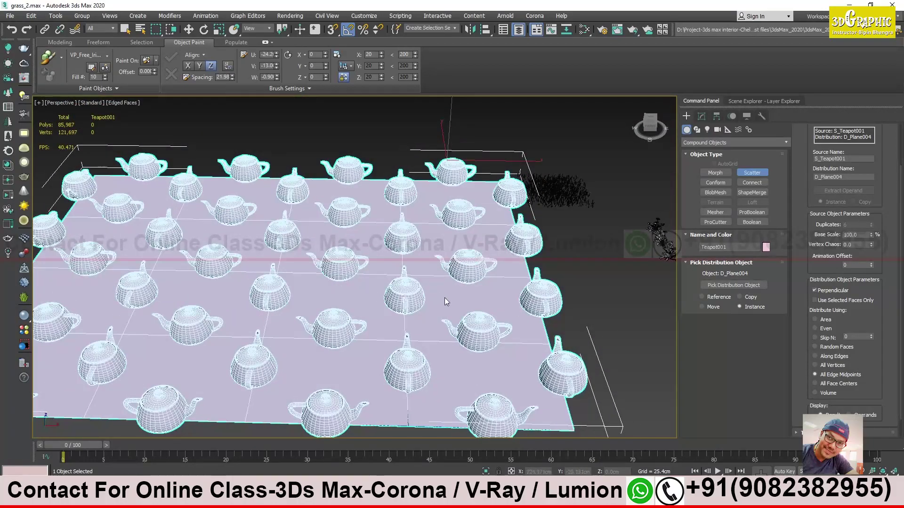
Try an X rotation and a local X translation of 38.58 on the scattered teapots, resetting both to 0.
{"action": "scroll", "coordinate": [868, 365], "scroll_direction": "down", "scroll_amount": 3}
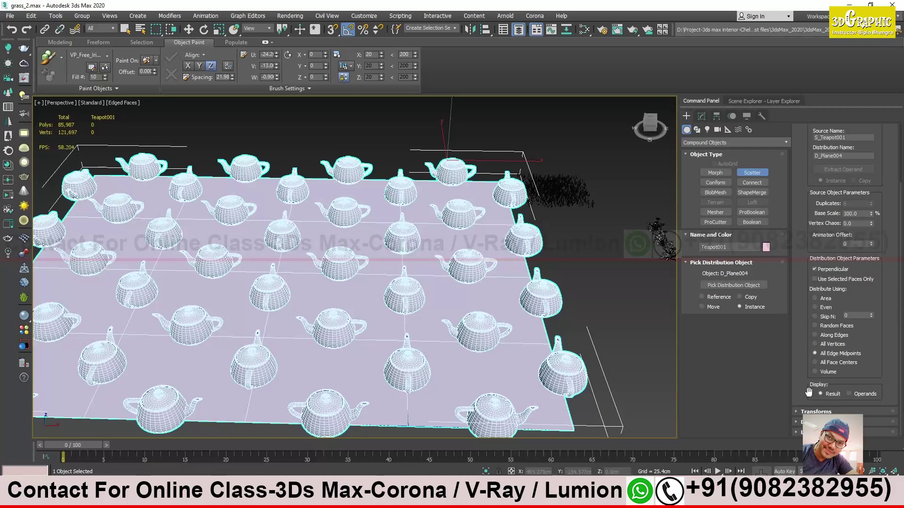
{"action": "left_click", "coordinate": [815, 411]}
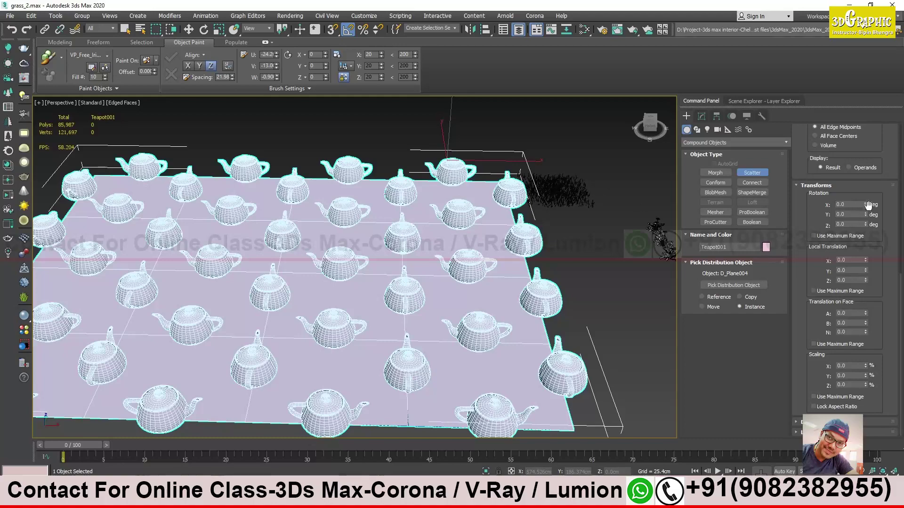
{"action": "left_click_drag", "start_coordinate": [864, 193], "coordinate": [482, 247]}
{"action": "left_click_drag", "start_coordinate": [865, 260], "coordinate": [144, 146]}
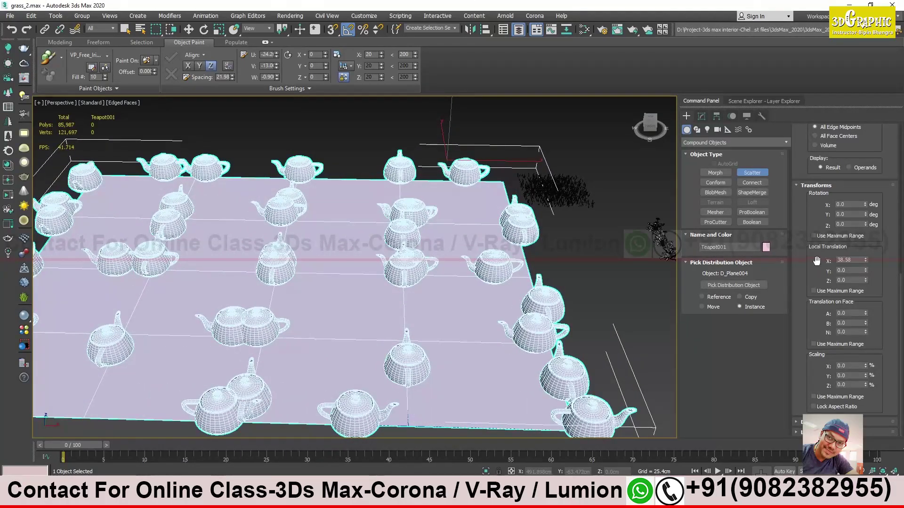
{"action": "right_click", "coordinate": [865, 259]}
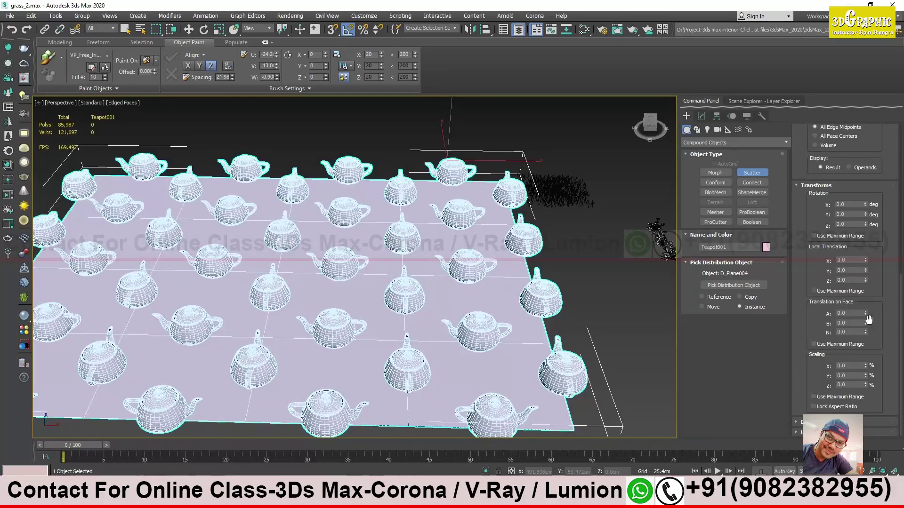
Try an A translation on face of -37.7 and an X scaling of 26.7% on the teapots, resetting each to 0.
{"action": "left_click_drag", "start_coordinate": [865, 313], "coordinate": [278, 47]}
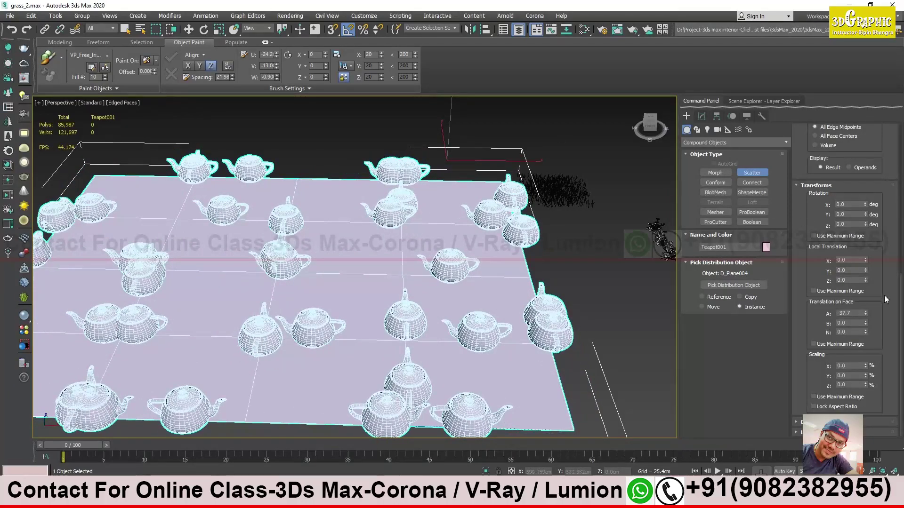
{"action": "right_click", "coordinate": [865, 313]}
{"action": "left_click_drag", "start_coordinate": [865, 365], "coordinate": [235, 175]}
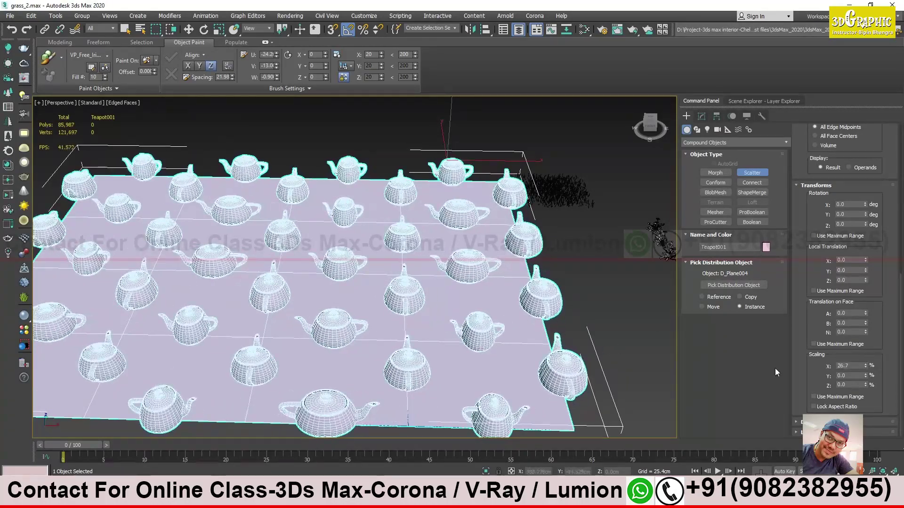
{"action": "right_click", "coordinate": [865, 365]}
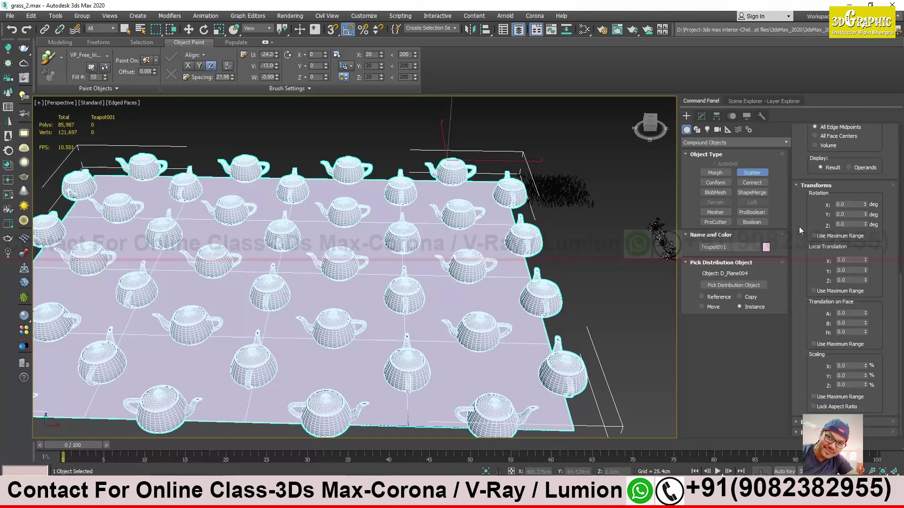
Display the scattered teapots as Proxy, and return the display option to Mesh.
{"action": "scroll", "coordinate": [803, 234], "scroll_direction": "up", "scroll_amount": 2}
{"action": "scroll", "coordinate": [799, 217], "scroll_direction": "up", "scroll_amount": 5}
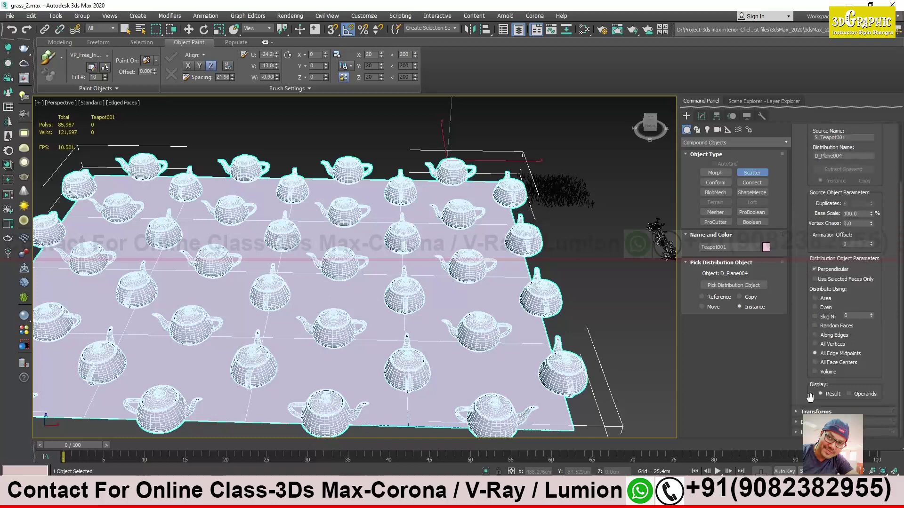
{"action": "scroll", "coordinate": [802, 382], "scroll_direction": "down", "scroll_amount": 2}
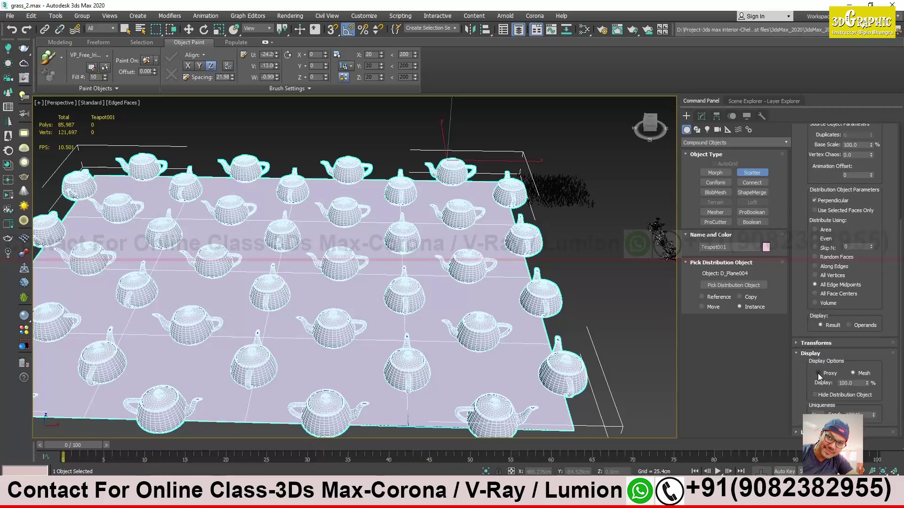
{"action": "middle_click_drag", "start_coordinate": [407, 324], "coordinate": [431, 254], "text": "alt"}
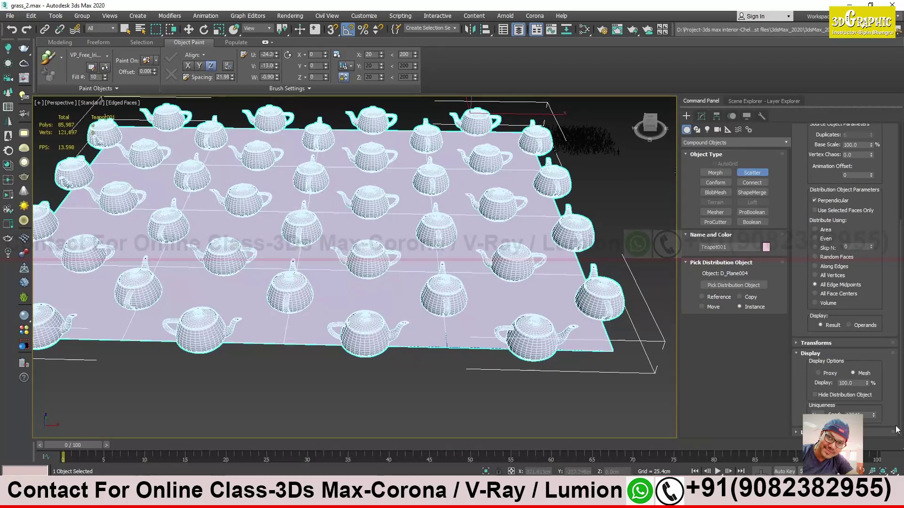
{"action": "left_click", "coordinate": [819, 372]}
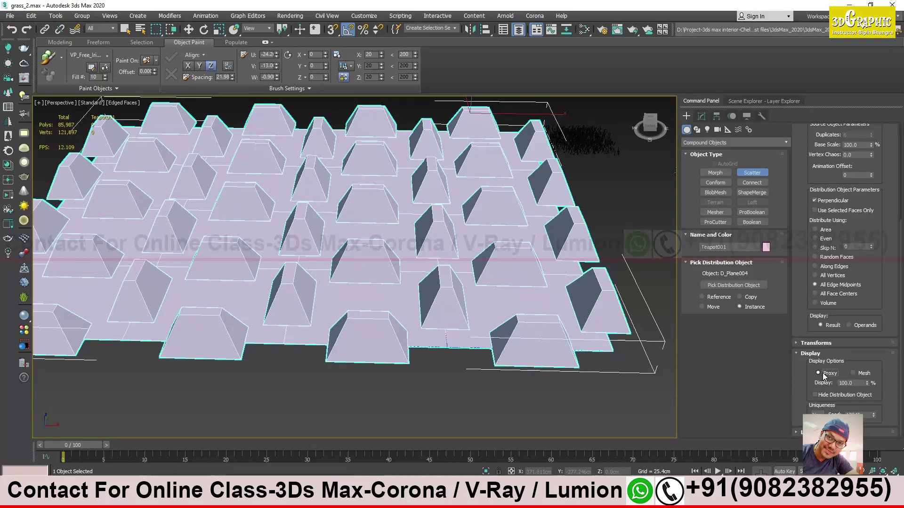
{"action": "middle_click_drag", "start_coordinate": [263, 254], "coordinate": [274, 289]}
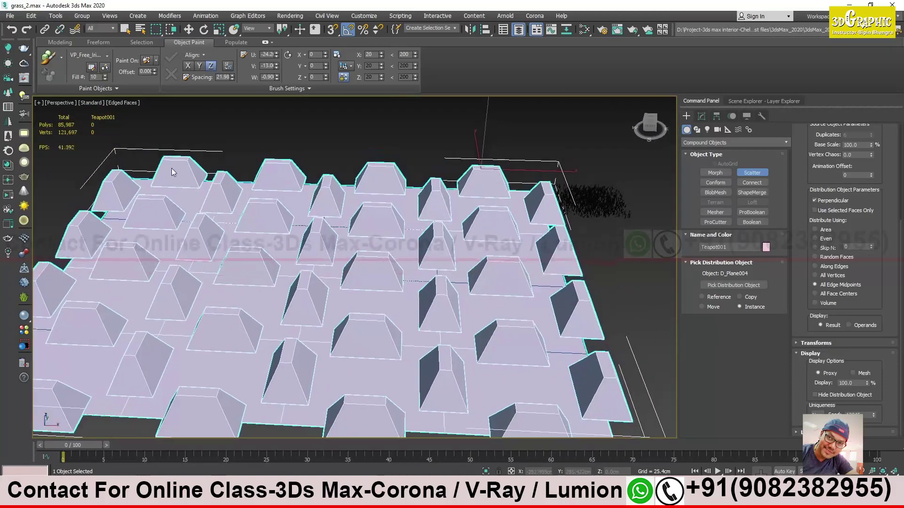
{"action": "left_click", "coordinate": [853, 373]}
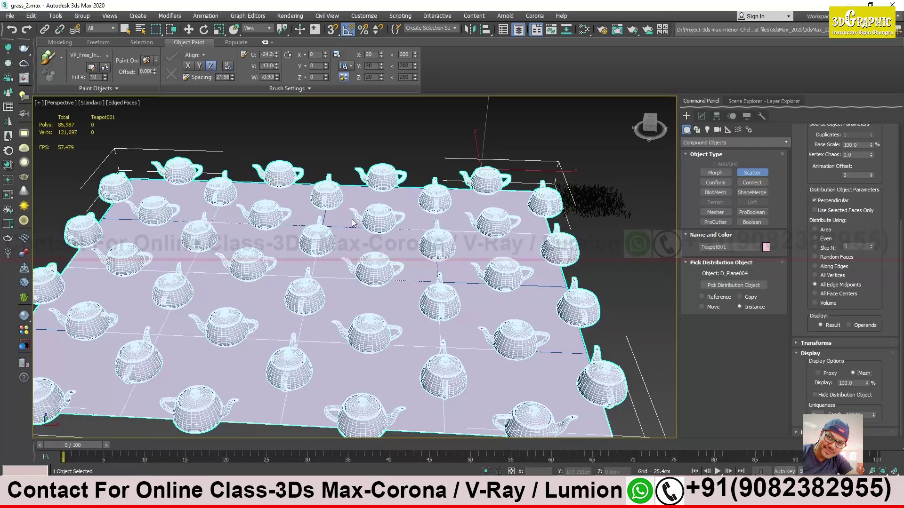
{"action": "middle_click_drag", "start_coordinate": [392, 276], "coordinate": [366, 250]}
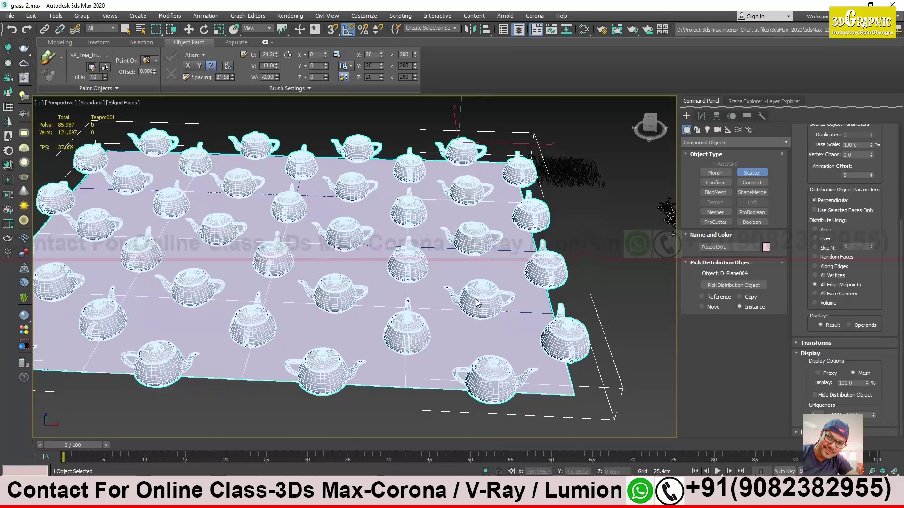
Reduce the scatter's display percentage to 75%.
{"action": "middle_click_drag", "start_coordinate": [416, 277], "coordinate": [400, 270], "text": "alt"}
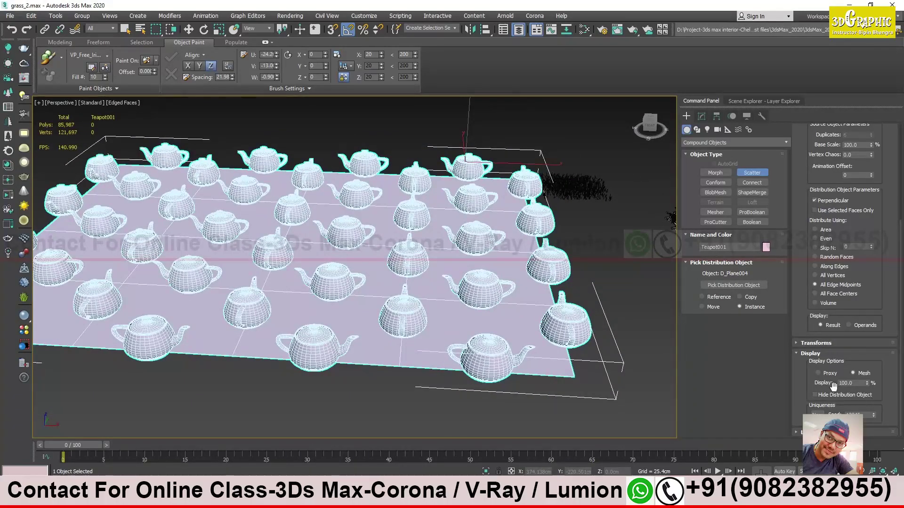
{"action": "left_click_drag", "start_coordinate": [867, 383], "coordinate": [866, 394]}
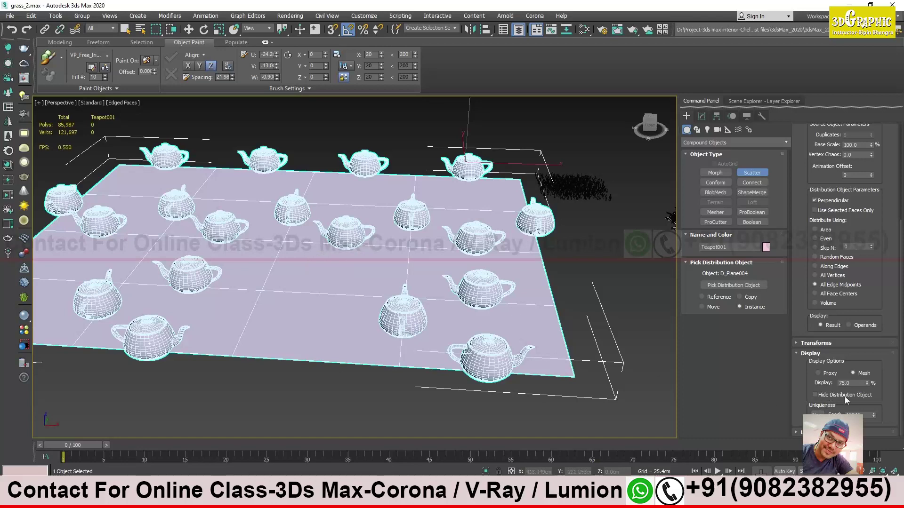
Set the teapot scatter's display percentage to 100% and collapse its display options.
{"action": "double_click", "coordinate": [856, 383]}
{"action": "type", "text": "100"}
{"action": "key", "text": "Return"}
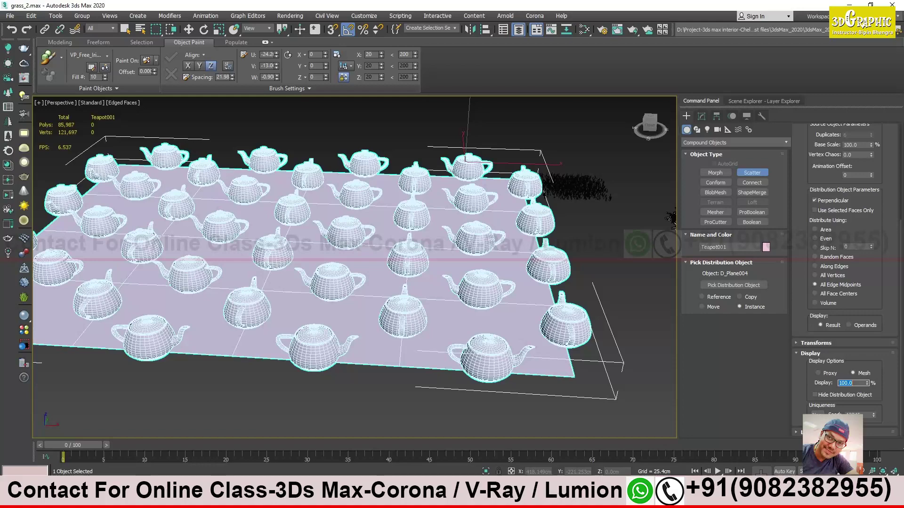
{"action": "left_click", "coordinate": [804, 354]}
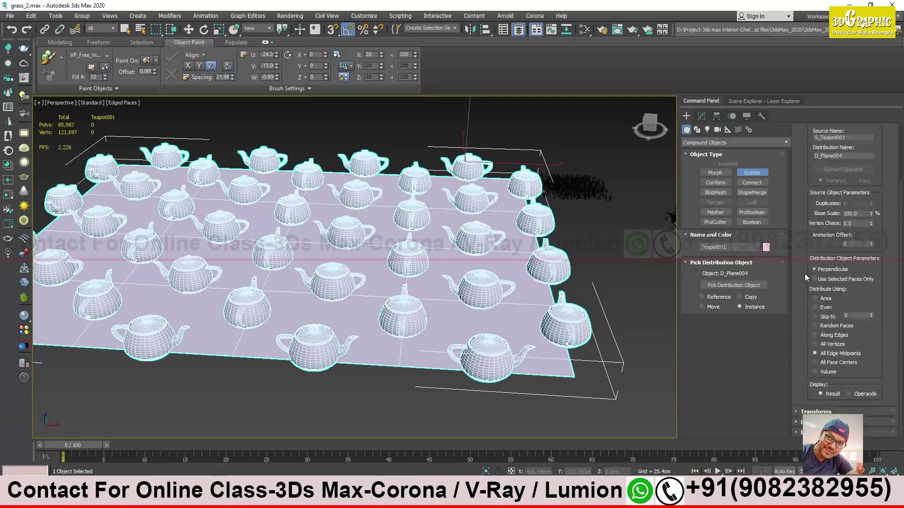
Examine the teapot scatter's source and distribution parameters, the teapots across the plane and the grass and plant models beside it.
{"action": "scroll", "coordinate": [804, 273], "scroll_direction": "up", "scroll_amount": 3}
{"action": "scroll", "coordinate": [326, 254], "scroll_direction": "up", "scroll_amount": 3}
{"action": "scroll", "coordinate": [365, 222], "scroll_direction": "down", "scroll_amount": 4}
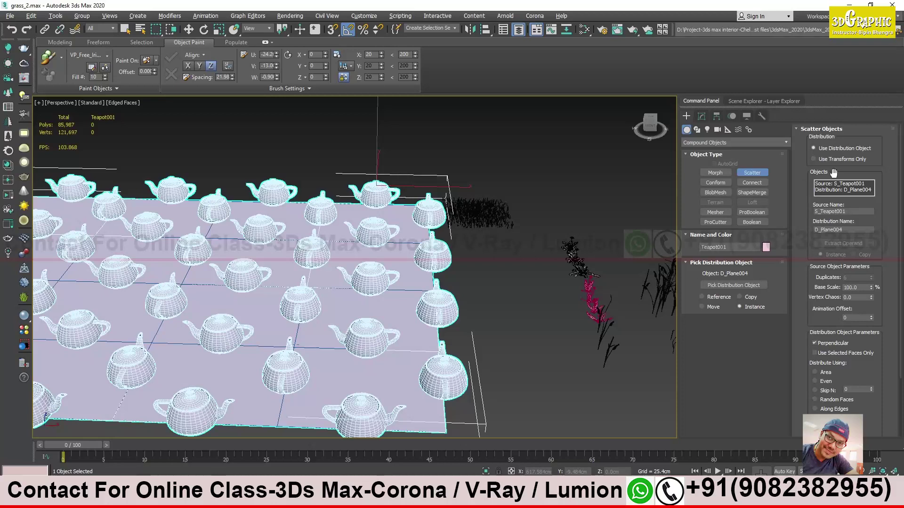
{"action": "scroll", "coordinate": [809, 253], "scroll_direction": "down", "scroll_amount": 2}
{"action": "scroll", "coordinate": [803, 169], "scroll_direction": "up", "scroll_amount": 2}
{"action": "left_click_drag", "start_coordinate": [796, 216], "coordinate": [798, 200]}
{"action": "middle_click_drag", "start_coordinate": [353, 244], "coordinate": [473, 207]}
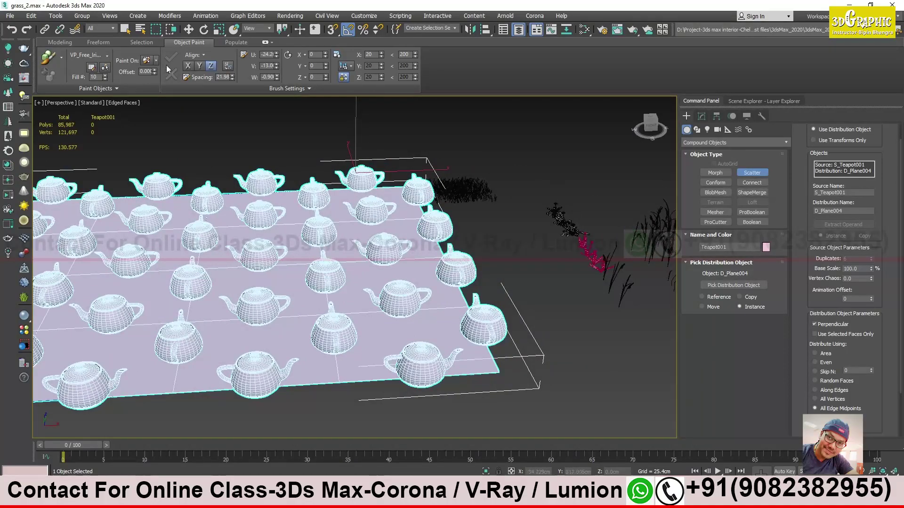
{"action": "scroll", "coordinate": [444, 207], "scroll_direction": "down", "scroll_amount": 5}
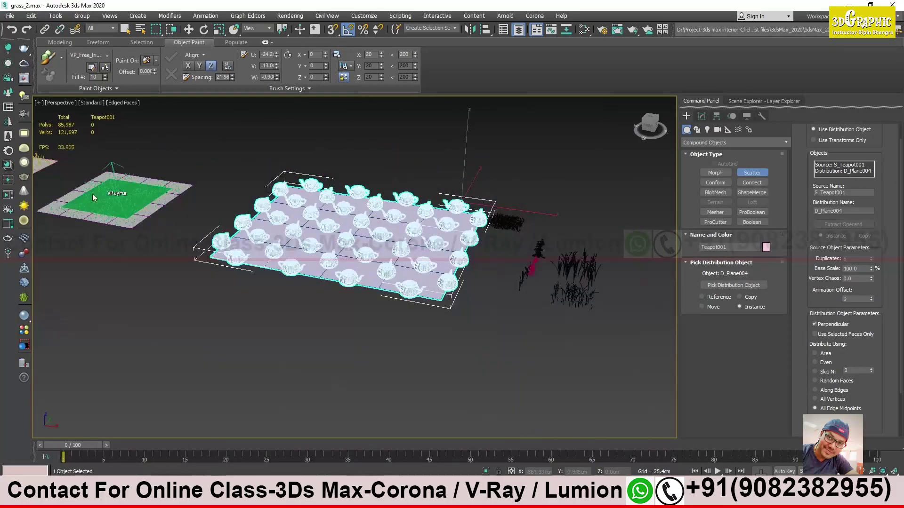
{"action": "middle_click_drag", "start_coordinate": [372, 241], "coordinate": [315, 222], "text": "alt"}
{"action": "scroll", "coordinate": [286, 212], "scroll_direction": "up", "scroll_amount": 5}
{"action": "middle_click_drag", "start_coordinate": [554, 195], "coordinate": [517, 208]}
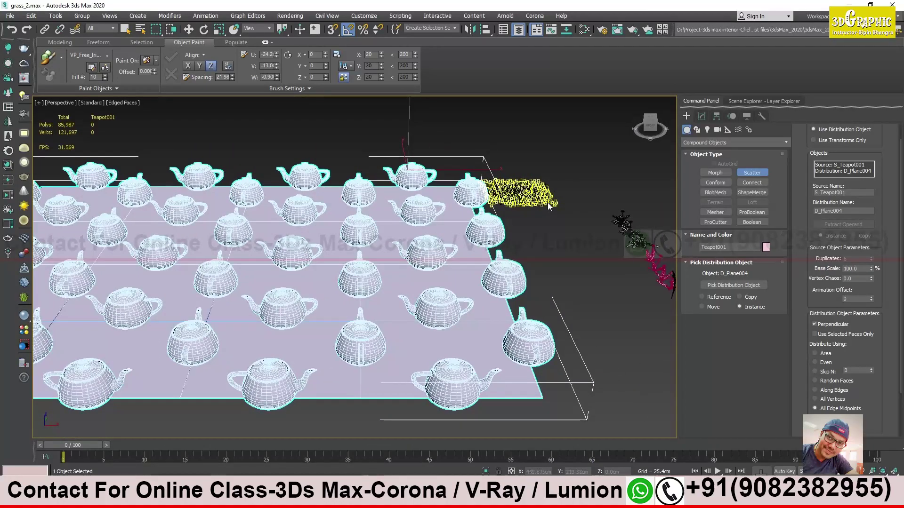
{"action": "middle_click_drag", "start_coordinate": [235, 288], "coordinate": [330, 281]}
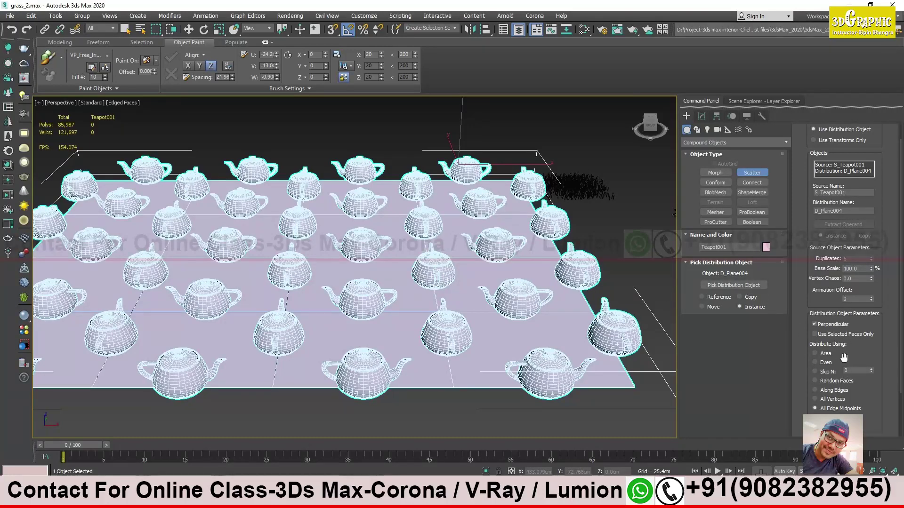
{"action": "middle_click_drag", "start_coordinate": [626, 211], "coordinate": [484, 216]}
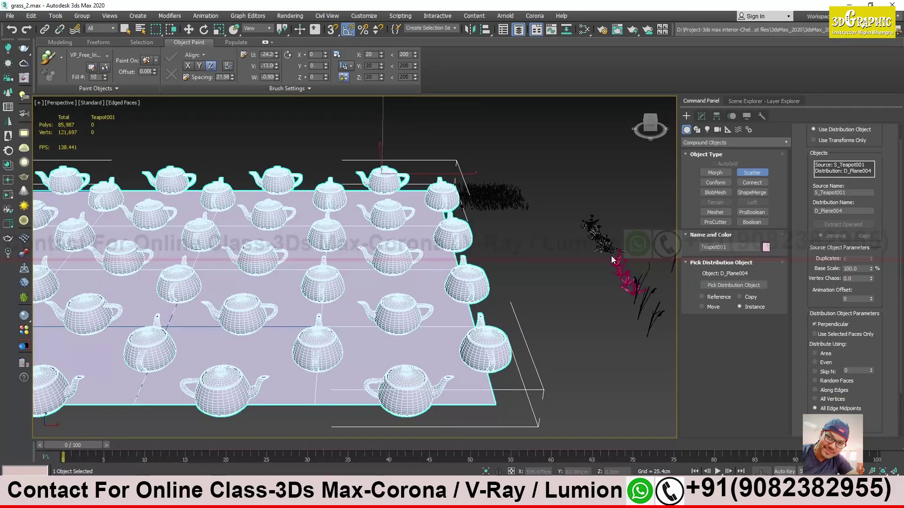
{"action": "middle_click_drag", "start_coordinate": [610, 248], "coordinate": [559, 250]}
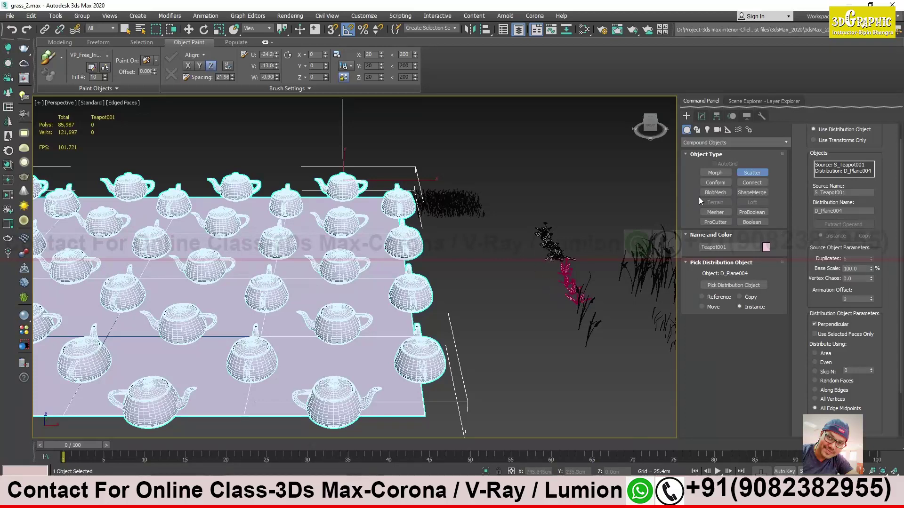
Move the teapot scatter object off the blue plane and delete it.
{"action": "left_click", "coordinate": [188, 29]}
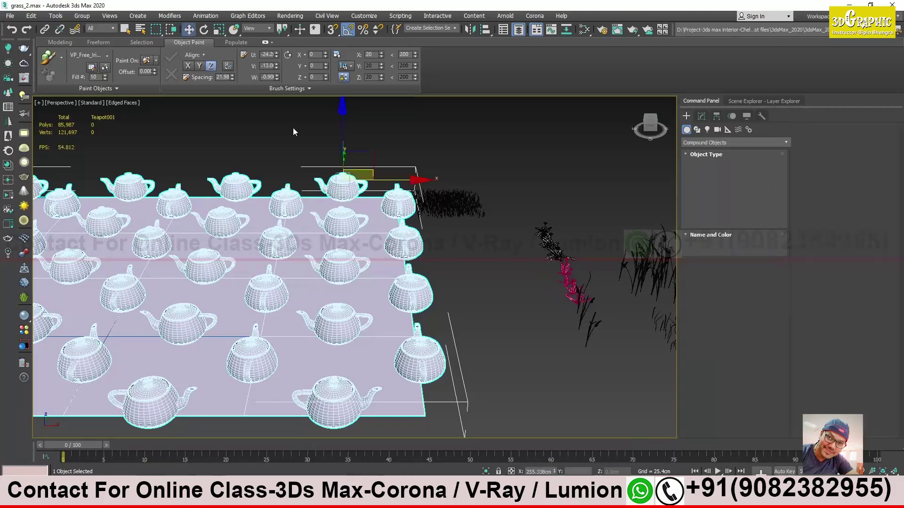
{"action": "scroll", "coordinate": [501, 216], "scroll_direction": "down", "scroll_amount": 6}
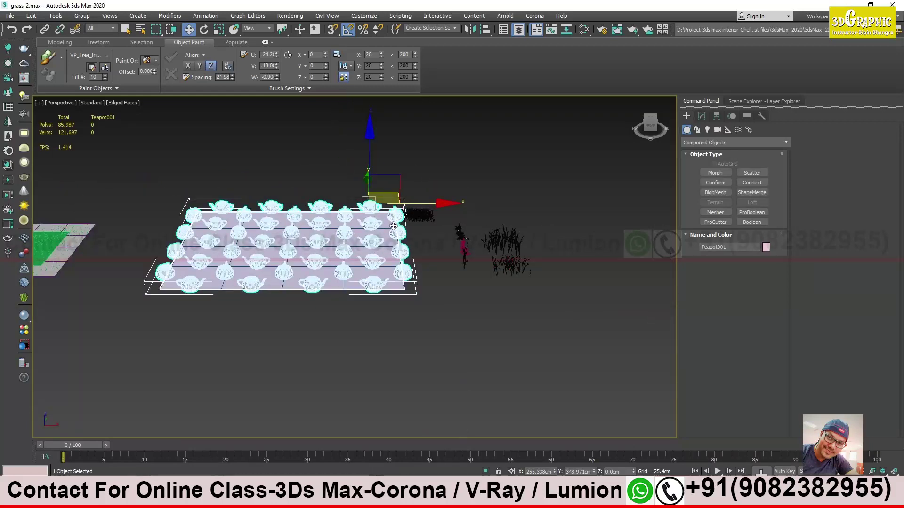
{"action": "left_click_drag", "start_coordinate": [399, 172], "coordinate": [333, 300]}
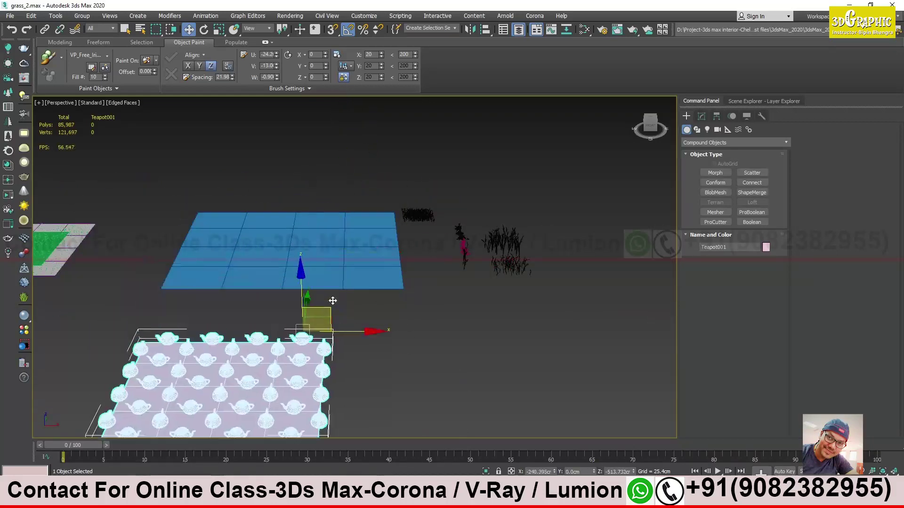
{"action": "key", "text": "Delete"}
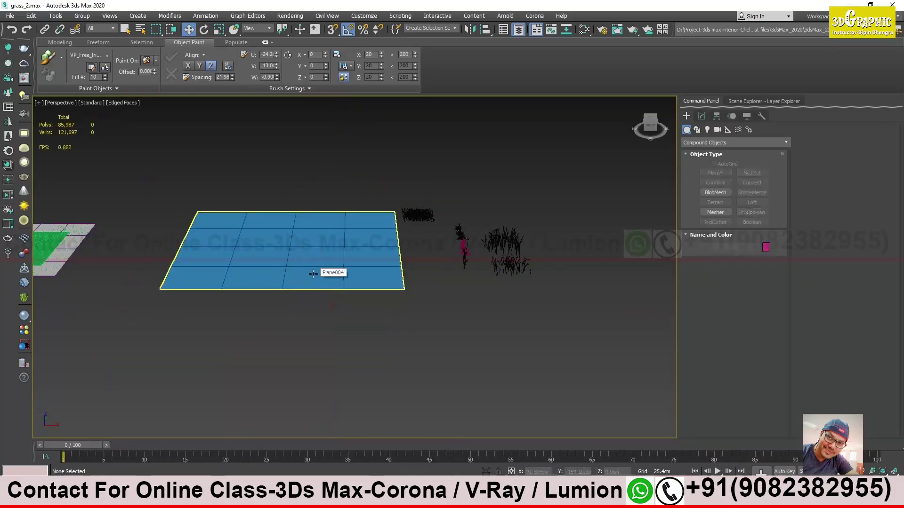
Select the sow thistle plant VP_Free_SowThistle_3 and move it close to the edge of the blue plane.
{"action": "middle_click_drag", "start_coordinate": [313, 273], "coordinate": [453, 269], "text": "alt"}
{"action": "scroll", "coordinate": [470, 286], "scroll_direction": "up", "scroll_amount": 5}
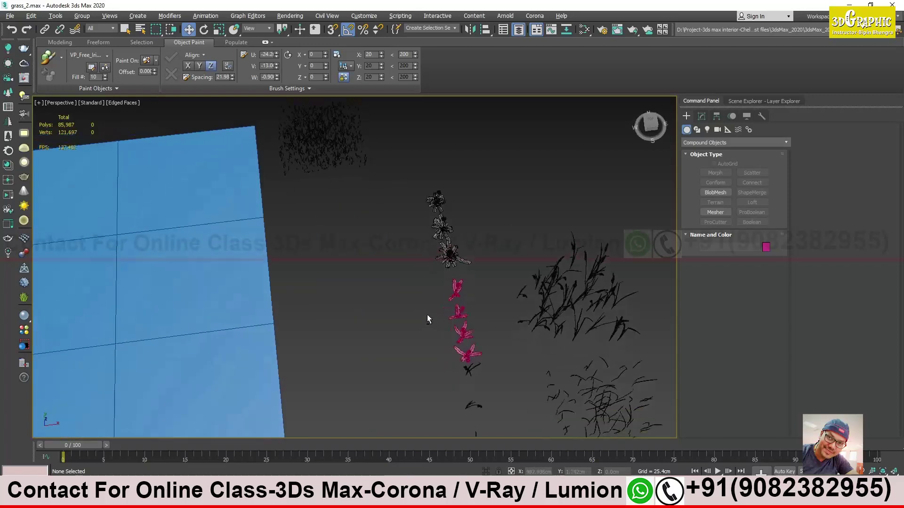
{"action": "left_click", "coordinate": [450, 254]}
{"action": "middle_click_drag", "start_coordinate": [351, 337], "coordinate": [348, 332], "text": "alt"}
{"action": "left_click_drag", "start_coordinate": [479, 234], "coordinate": [330, 212]}
{"action": "middle_click_drag", "start_coordinate": [330, 211], "coordinate": [403, 250], "text": "alt"}
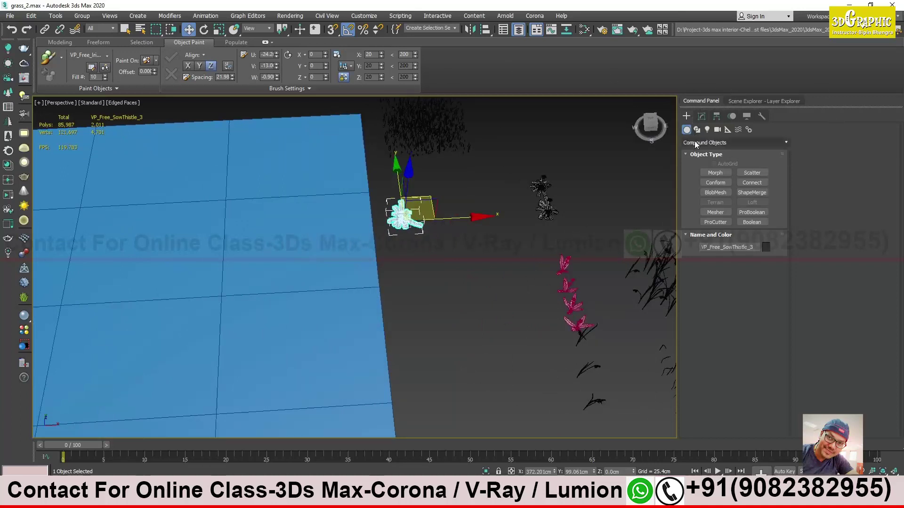
Create a Scatter compound object from the sow thistle, picking the blue plane as an instanced distribution object.
{"action": "left_click", "coordinate": [761, 172]}
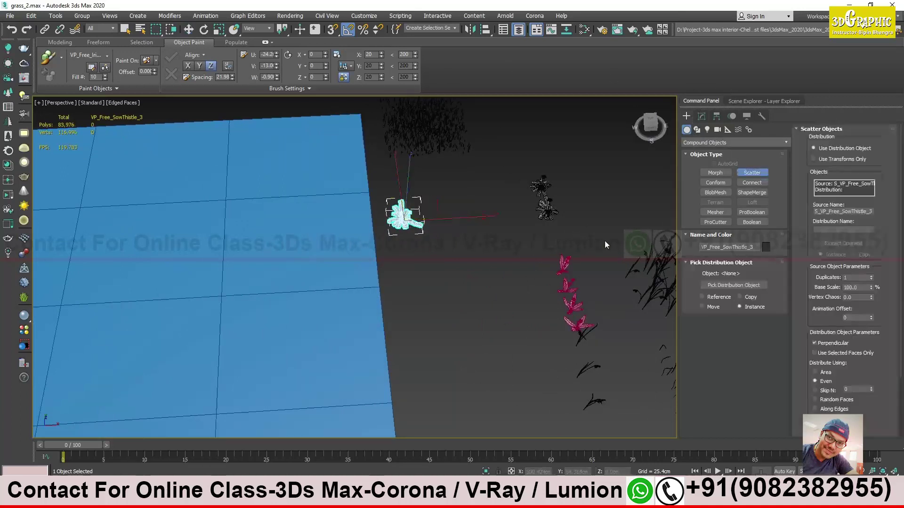
{"action": "left_click", "coordinate": [733, 285]}
{"action": "left_click", "coordinate": [315, 272]}
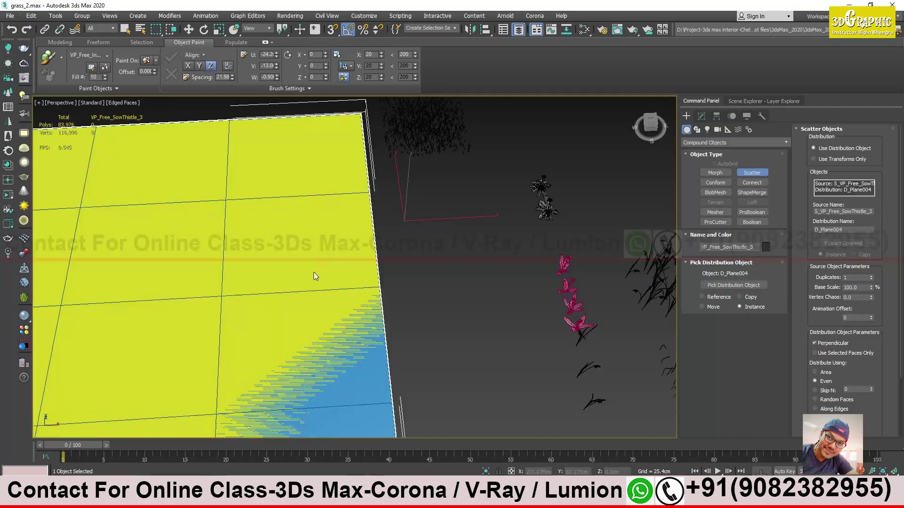
{"action": "scroll", "coordinate": [348, 234], "scroll_direction": "down", "scroll_amount": 3}
{"action": "scroll", "coordinate": [160, 270], "scroll_direction": "up", "scroll_amount": 5}
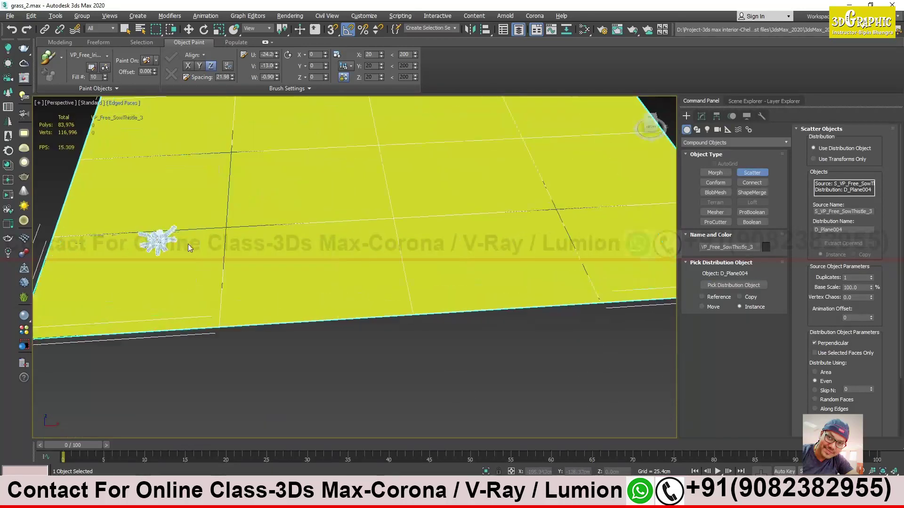
Set the sow thistle scatter's duplicates to 25 and check the plants spread over the plane.
{"action": "left_click_drag", "start_coordinate": [871, 277], "coordinate": [870, 265]}
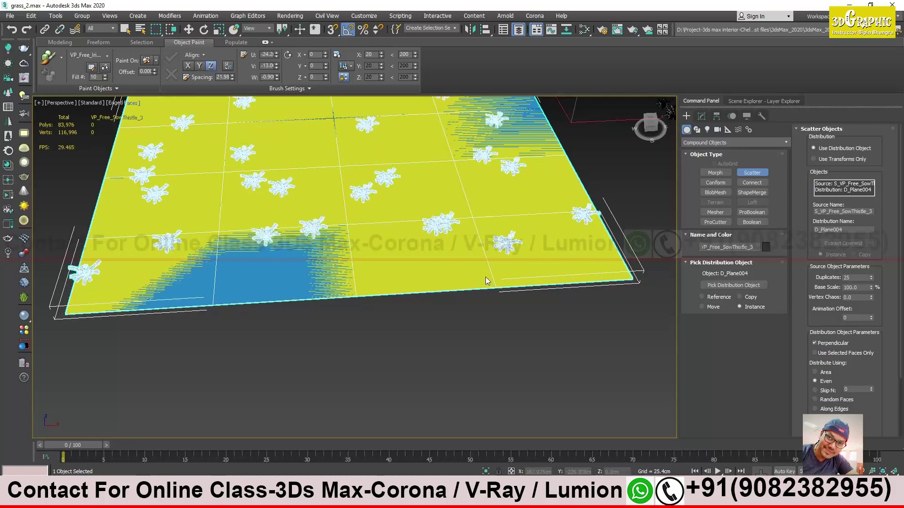
{"action": "middle_click_drag", "start_coordinate": [473, 273], "coordinate": [448, 252], "text": "alt"}
{"action": "scroll", "coordinate": [448, 253], "scroll_direction": "up", "scroll_amount": 10}
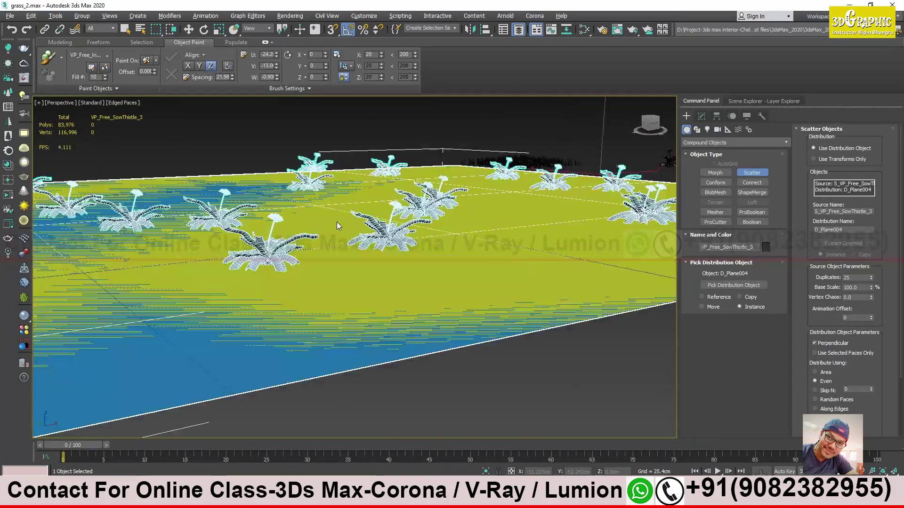
{"action": "scroll", "coordinate": [282, 242], "scroll_direction": "down", "scroll_amount": 8}
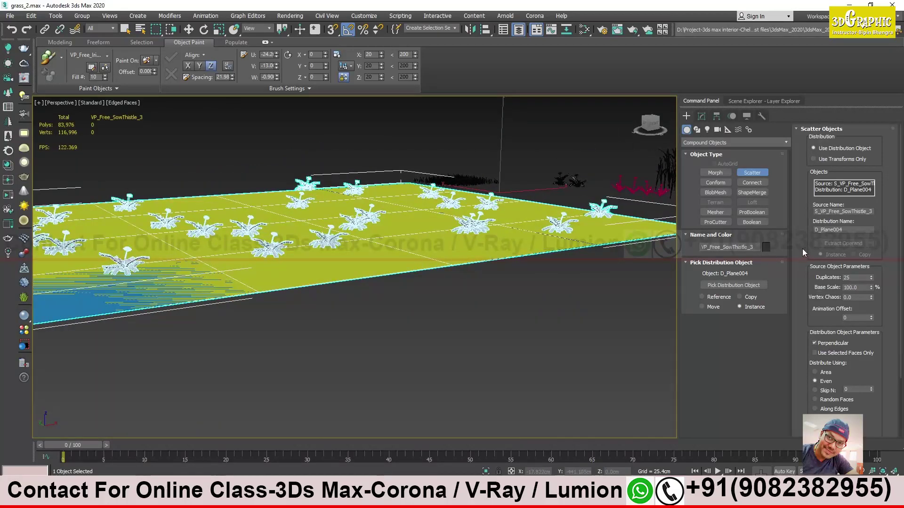
Hide the distribution object in the sow thistle scatter's display options.
{"action": "left_click_drag", "start_coordinate": [814, 231], "coordinate": [816, 156]}
{"action": "left_click", "coordinate": [807, 421]}
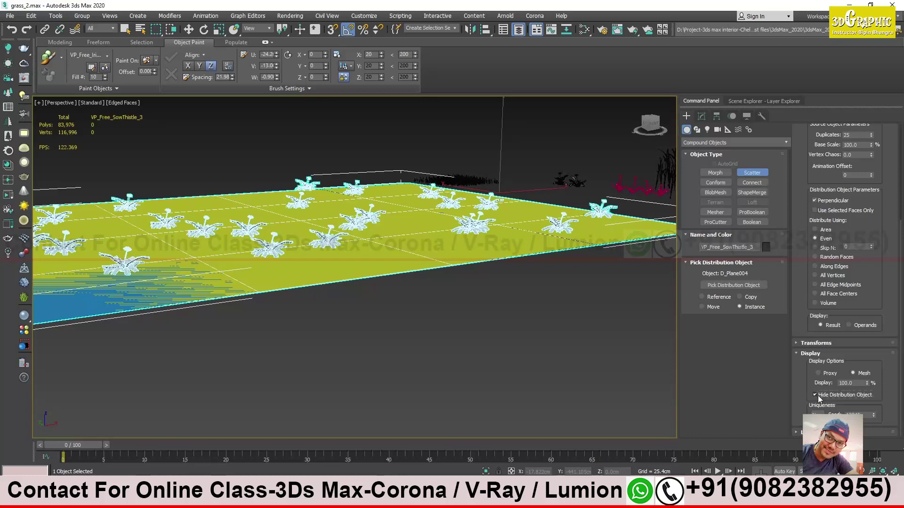
{"action": "mouse_move", "coordinate": [362, 258]}
{"action": "middle_mouse_down", "text": "alt"}
{"action": "mouse_move", "coordinate": [335, 247]}
{"action": "mouse_move", "coordinate": [354, 261]}
{"action": "middle_mouse_up", "text": "alt"}
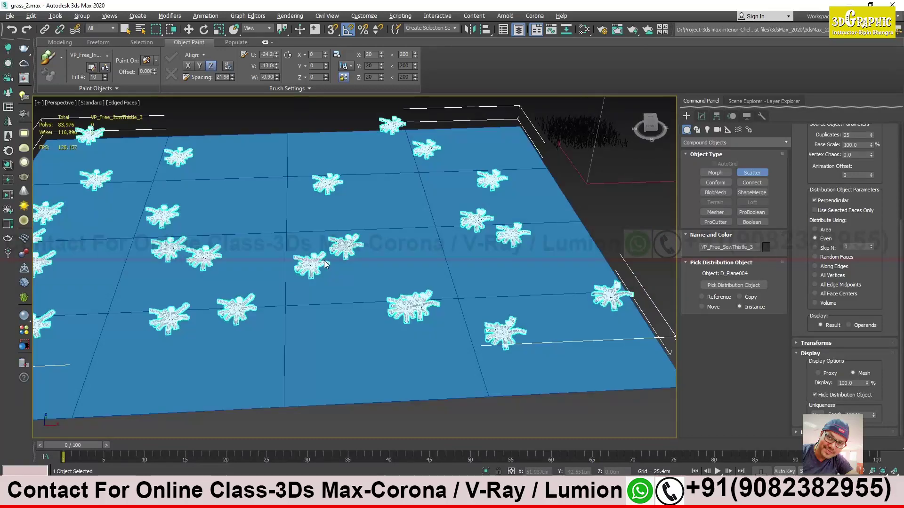
{"action": "scroll", "coordinate": [354, 260], "scroll_direction": "up", "scroll_amount": 3}
{"action": "scroll", "coordinate": [329, 235], "scroll_direction": "down", "scroll_amount": 5}
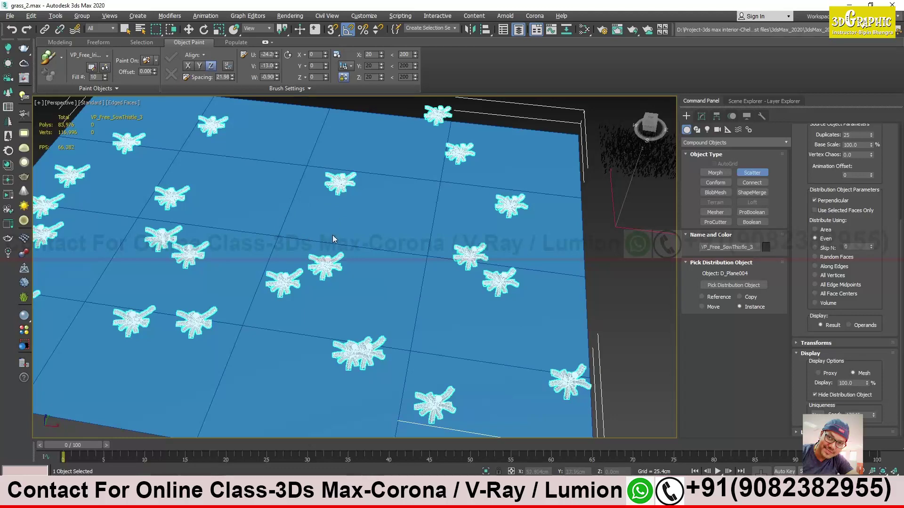
Try distributing the sow thistles by random faces, and settle on All Vertices.
{"action": "middle_click_drag", "start_coordinate": [337, 231], "coordinate": [346, 247], "text": "alt"}
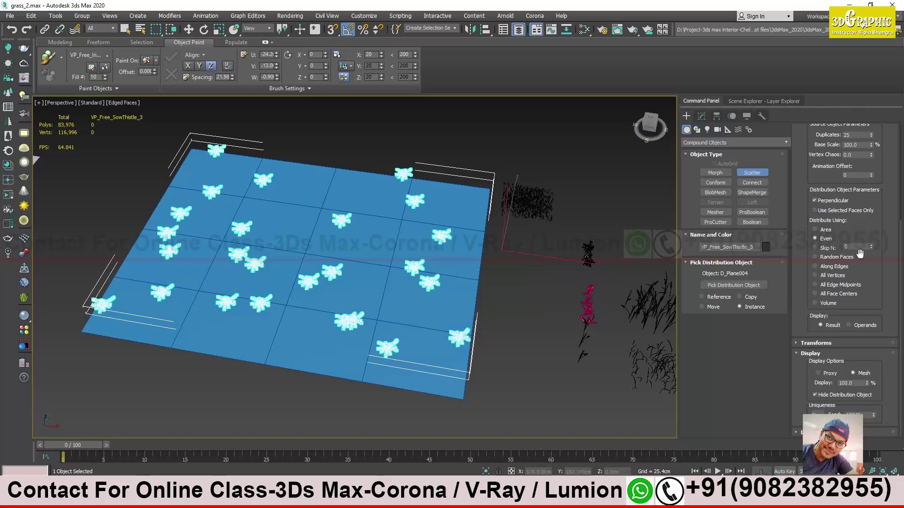
{"action": "left_click", "coordinate": [822, 258]}
{"action": "left_click", "coordinate": [827, 276]}
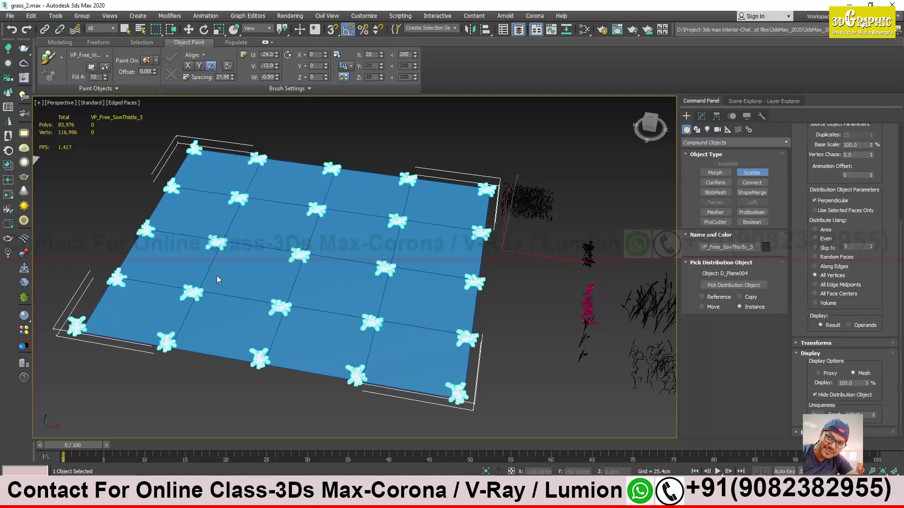
Set the scatter's local translation to X 17.21 and Y 18.26, and its translation on face to A 17.05 and B 21.71.
{"action": "left_click_drag", "start_coordinate": [899, 261], "coordinate": [887, 208]}
{"action": "left_click", "coordinate": [814, 343]}
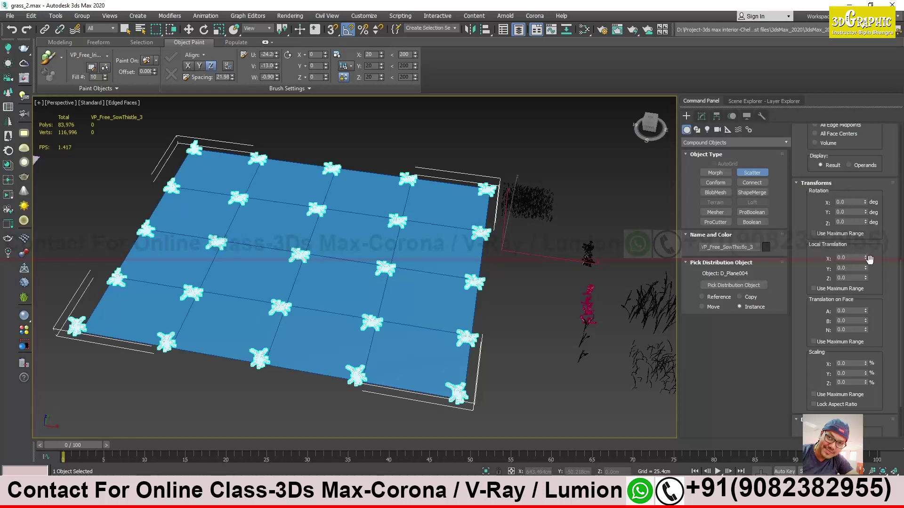
{"action": "left_click_drag", "start_coordinate": [867, 262], "coordinate": [145, 441]}
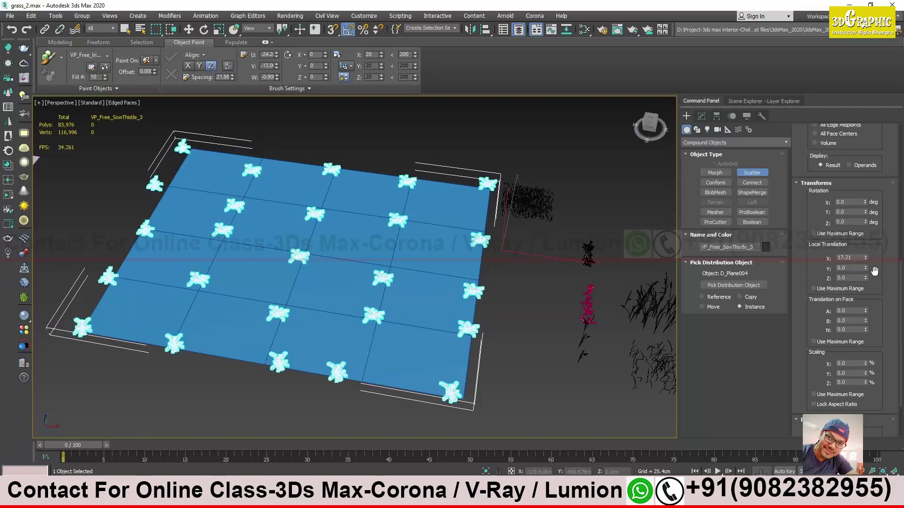
{"action": "left_click_drag", "start_coordinate": [865, 271], "coordinate": [15, 378]}
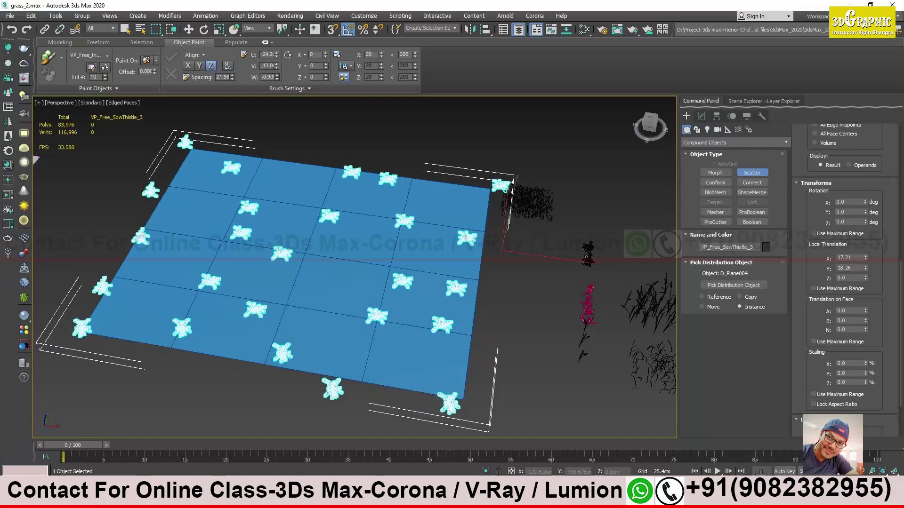
{"action": "left_click_drag", "start_coordinate": [866, 312], "coordinate": [866, 245]}
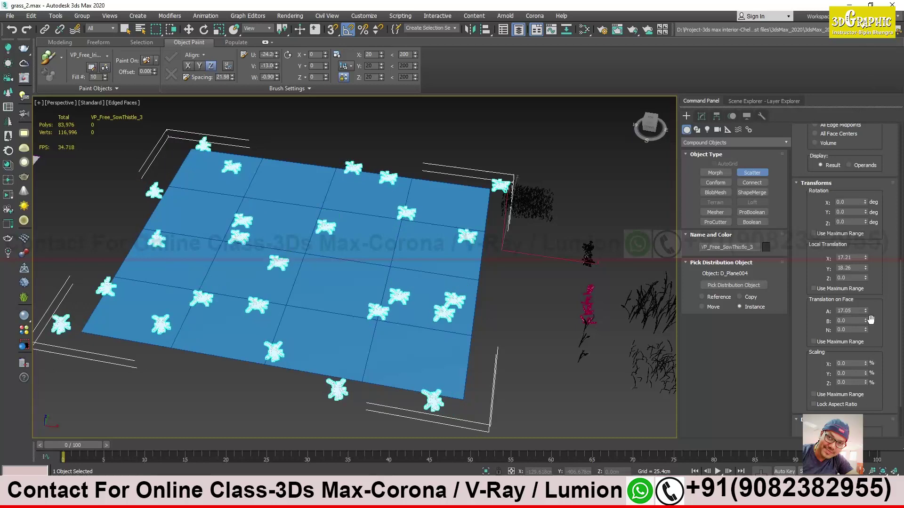
{"action": "left_click_drag", "start_coordinate": [866, 325], "coordinate": [896, 324]}
Inspect the offset sow thistles across the blue plane and along its edges from several angles.
{"action": "middle_click_drag", "start_coordinate": [292, 263], "coordinate": [278, 219], "text": "alt"}
{"action": "scroll", "coordinate": [314, 250], "scroll_direction": "up", "scroll_amount": 5}
{"action": "middle_click_drag", "start_coordinate": [314, 249], "coordinate": [395, 255], "text": "alt"}
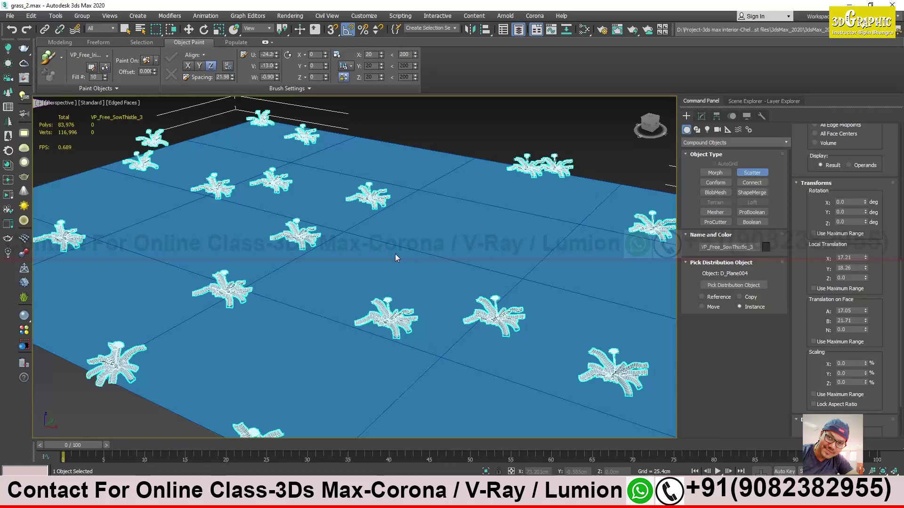
{"action": "middle_click_drag", "start_coordinate": [394, 253], "coordinate": [514, 349], "text": "alt"}
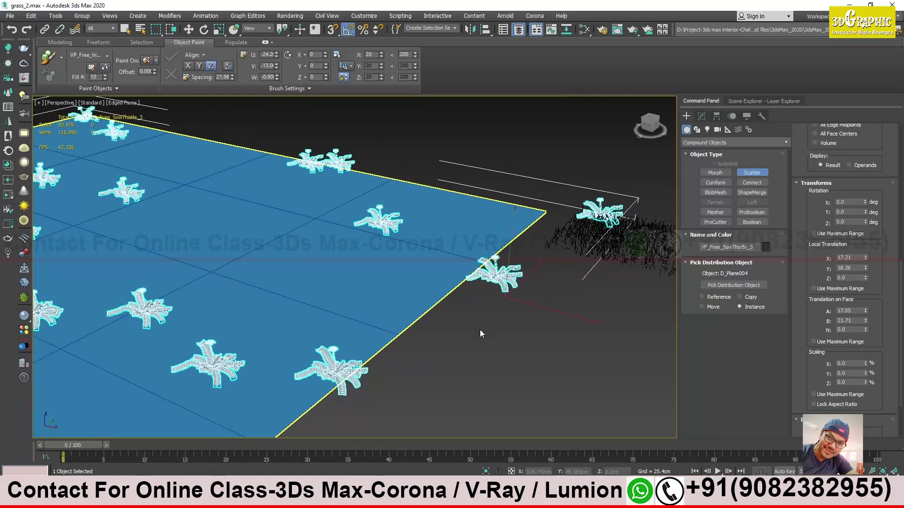
{"action": "middle_click_drag", "start_coordinate": [479, 338], "coordinate": [792, 213], "text": "alt"}
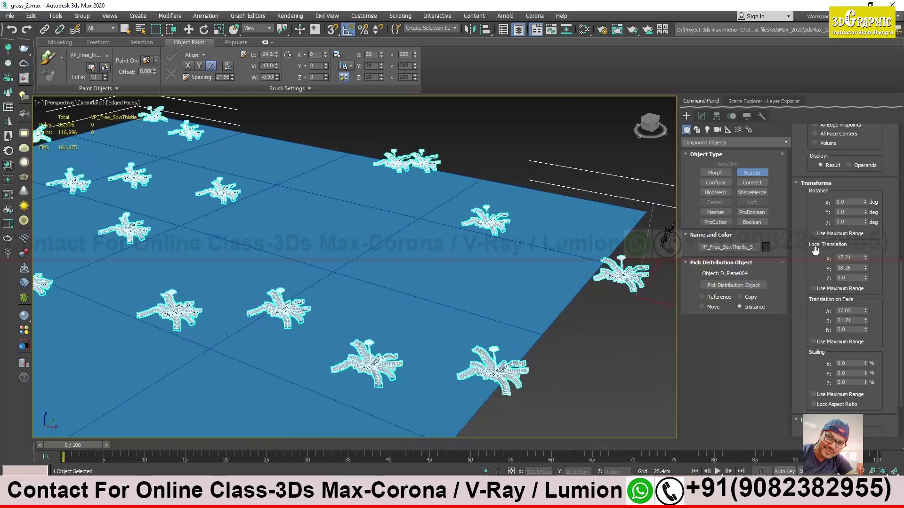
{"action": "middle_click_drag", "start_coordinate": [605, 339], "coordinate": [234, 232], "text": "alt"}
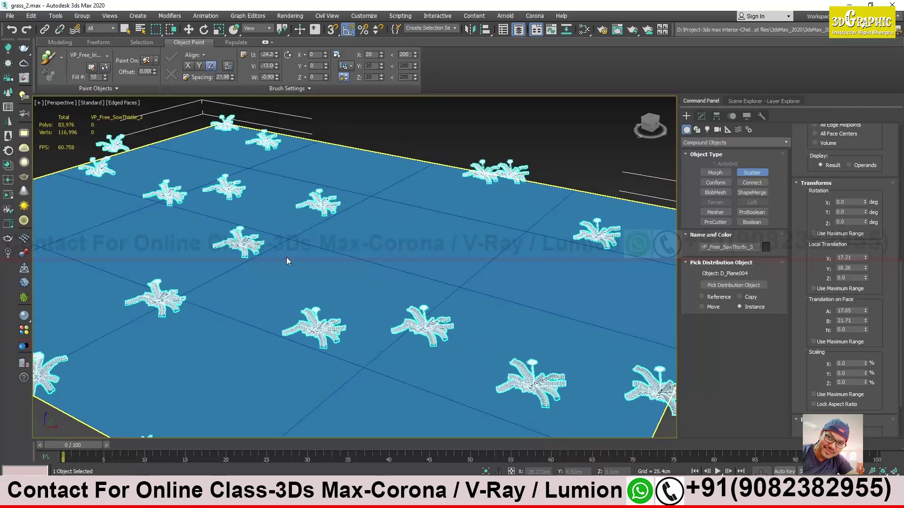
{"action": "scroll", "coordinate": [372, 316], "scroll_direction": "down", "scroll_amount": 5}
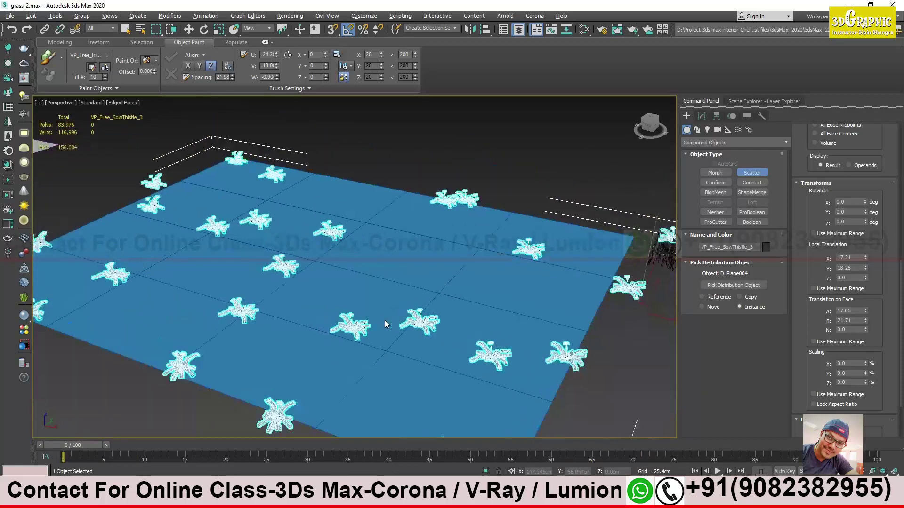
{"action": "middle_click_drag", "start_coordinate": [377, 319], "coordinate": [379, 311], "text": "alt"}
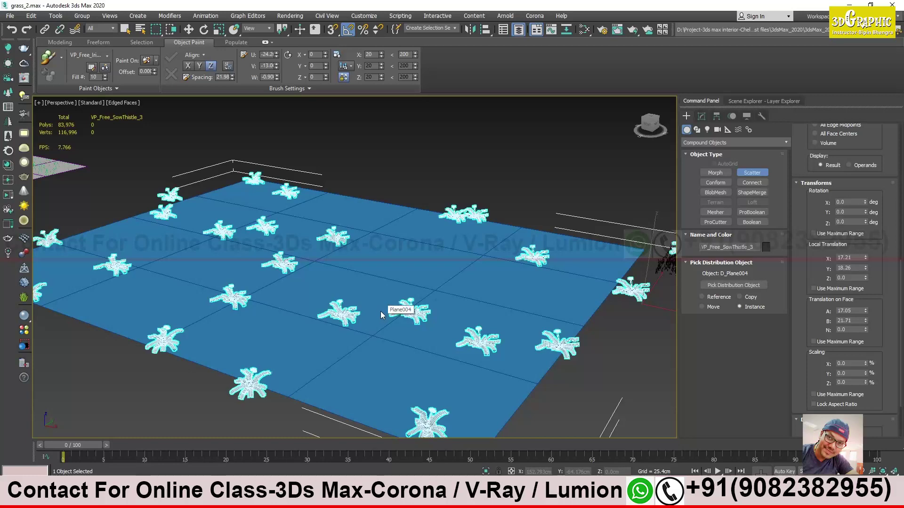
{"action": "mouse_move", "coordinate": [391, 299]}
{"action": "middle_mouse_down", "text": "alt"}
{"action": "mouse_move", "coordinate": [332, 289]}
{"action": "mouse_move", "coordinate": [385, 290]}
{"action": "mouse_move", "coordinate": [377, 294]}
{"action": "middle_mouse_up", "text": "alt"}
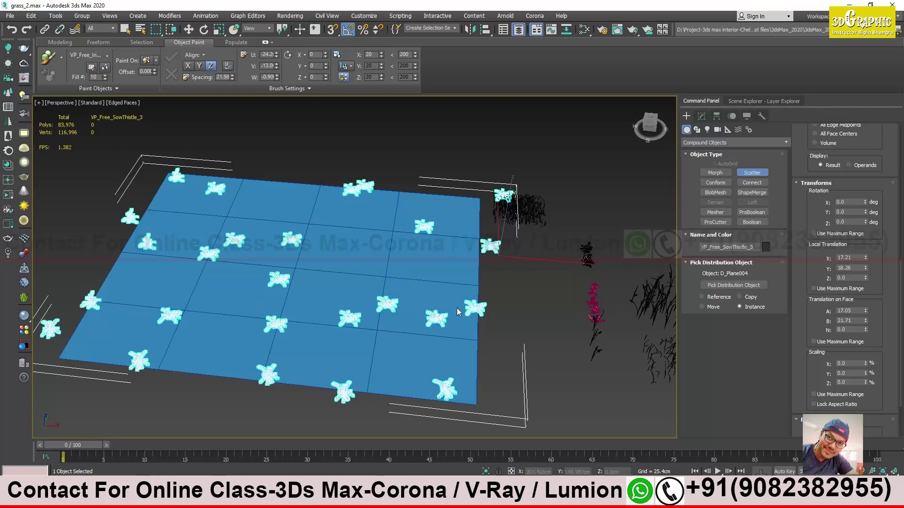
{"action": "left_click", "coordinate": [752, 173]}
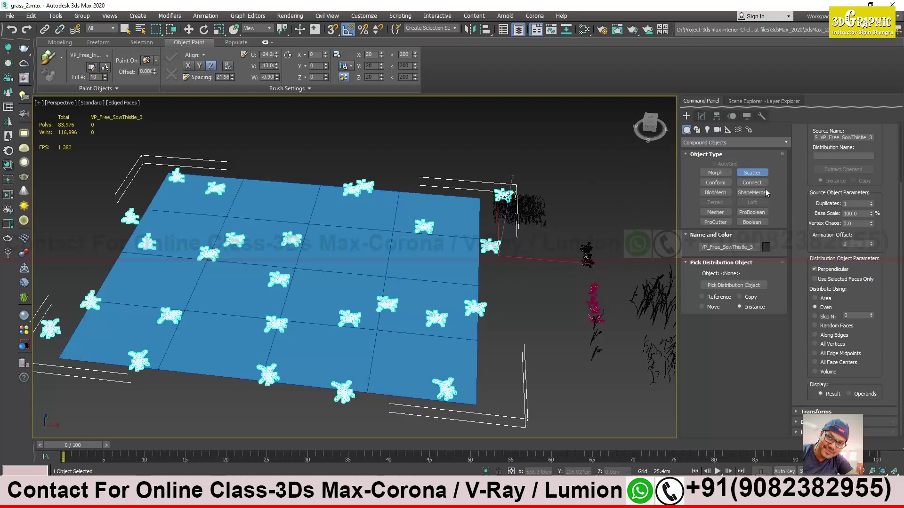
{"action": "left_click", "coordinate": [188, 30]}
{"action": "left_click", "coordinate": [329, 132]}
Try selecting the front iris together with the small grass plant beside it as the source for a scatter.
{"action": "scroll", "coordinate": [430, 301], "scroll_direction": "up", "scroll_amount": 3}
{"action": "middle_click_drag", "start_coordinate": [430, 301], "coordinate": [467, 307], "text": "alt"}
{"action": "scroll", "coordinate": [466, 306], "scroll_direction": "up", "scroll_amount": 5}
{"action": "left_click", "coordinate": [485, 216]}
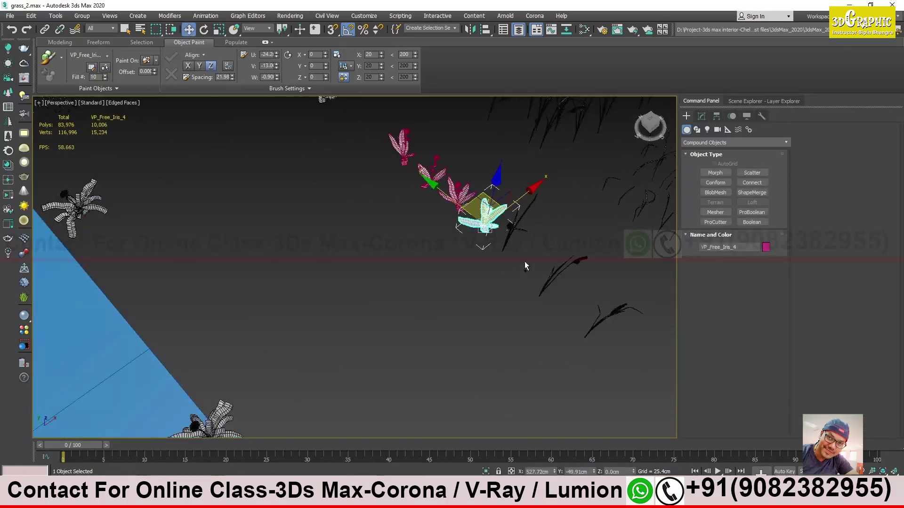
{"action": "left_click", "coordinate": [514, 225], "text": "ctrl"}
{"action": "middle_click_drag", "start_coordinate": [507, 387], "coordinate": [463, 285], "text": "alt"}
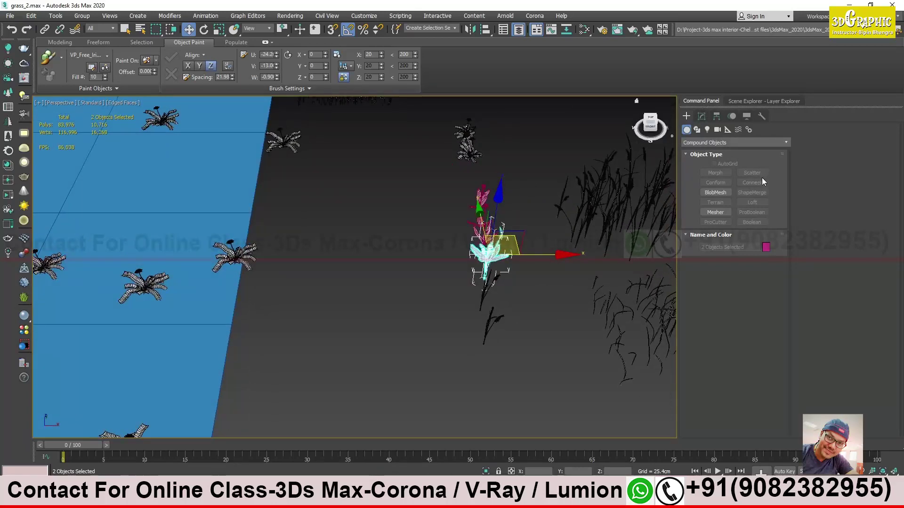
{"action": "middle_click_drag", "start_coordinate": [518, 263], "coordinate": [486, 280], "text": "alt"}
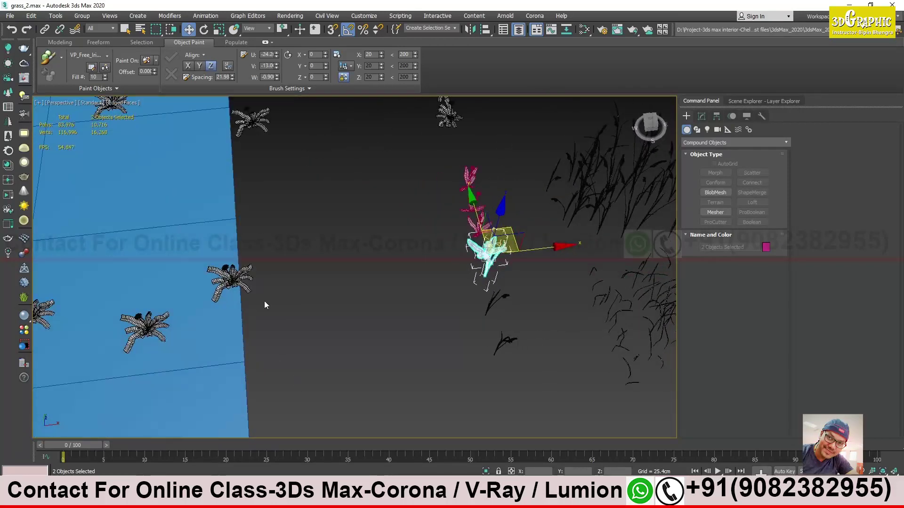
{"action": "middle_click_drag", "start_coordinate": [264, 305], "coordinate": [266, 229], "text": "alt"}
{"action": "middle_click_drag", "start_coordinate": [231, 178], "coordinate": [265, 150]}
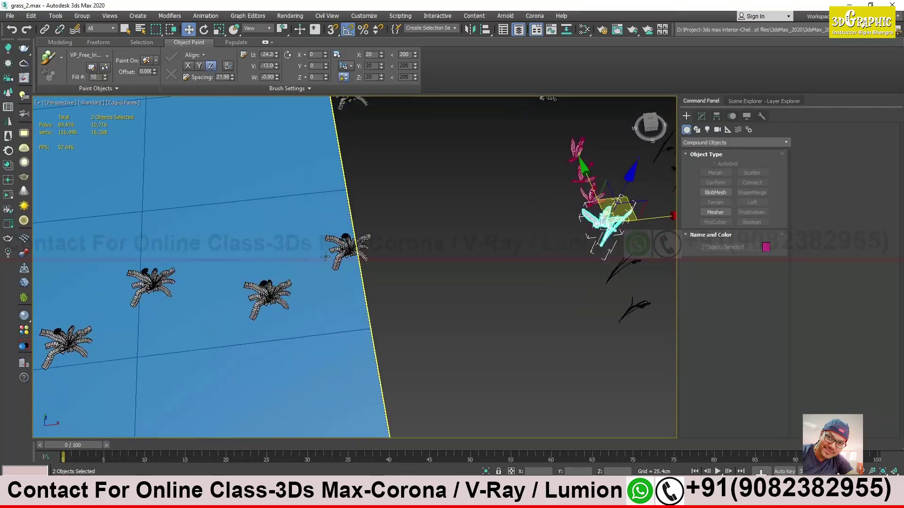
Select only the front iris and move it along X towards the blue plane, to about X 456.86 cm.
{"action": "left_click", "coordinate": [548, 259]}
{"action": "left_click", "coordinate": [588, 231]}
{"action": "middle_click_drag", "start_coordinate": [455, 244], "coordinate": [417, 298]}
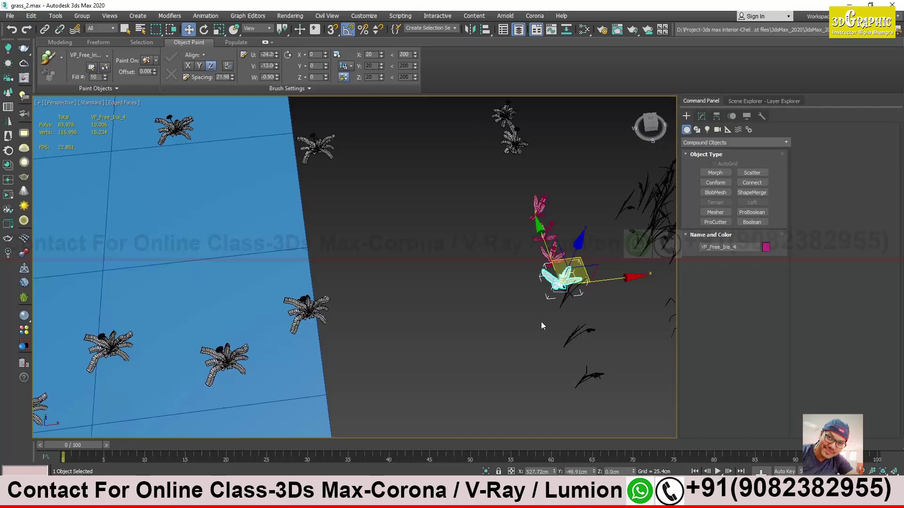
{"action": "left_click_drag", "start_coordinate": [612, 279], "coordinate": [520, 303]}
{"action": "middle_click_drag", "start_coordinate": [421, 227], "coordinate": [426, 294], "text": "alt"}
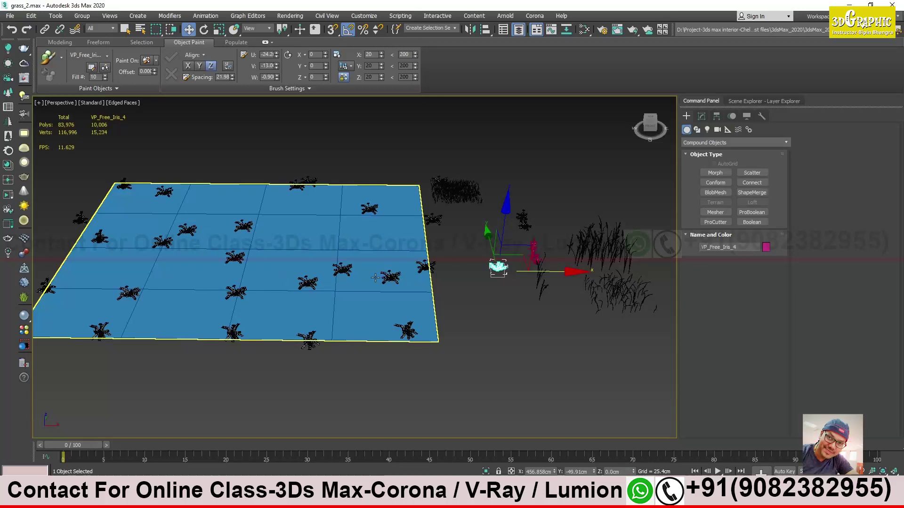
{"action": "middle_click_drag", "start_coordinate": [375, 277], "coordinate": [110, 377], "text": "alt"}
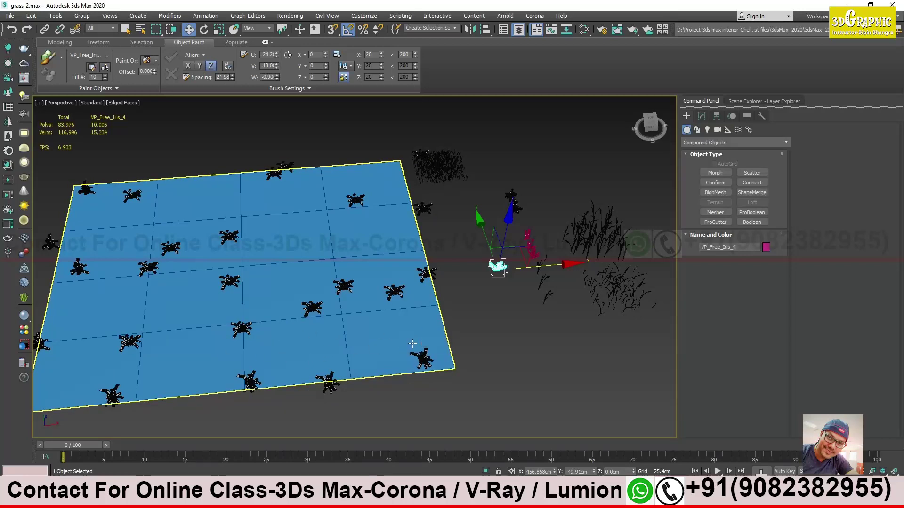
{"action": "middle_click_drag", "start_coordinate": [412, 344], "coordinate": [160, 174], "text": "alt"}
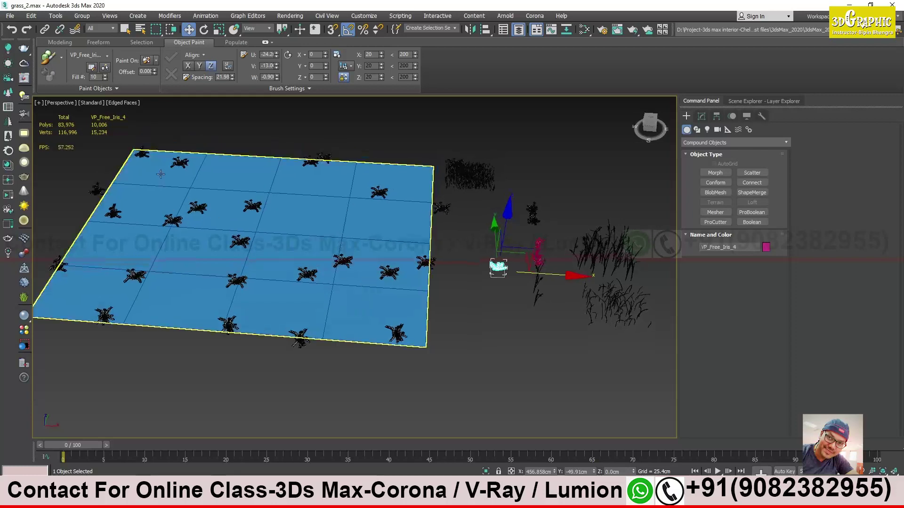
Select the dense grass patch near the plane's far corner and move it to about X 437.8 cm, Y 207.39 cm.
{"action": "left_click", "coordinate": [308, 232]}
{"action": "middle_click_drag", "start_coordinate": [538, 273], "coordinate": [400, 281], "text": "alt"}
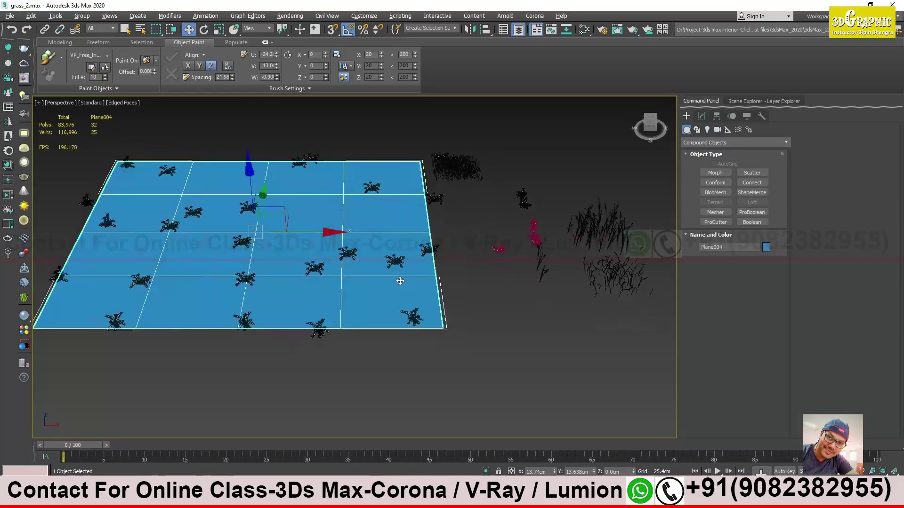
{"action": "scroll", "coordinate": [400, 280], "scroll_direction": "up", "scroll_amount": 3}
{"action": "left_click", "coordinate": [573, 243]}
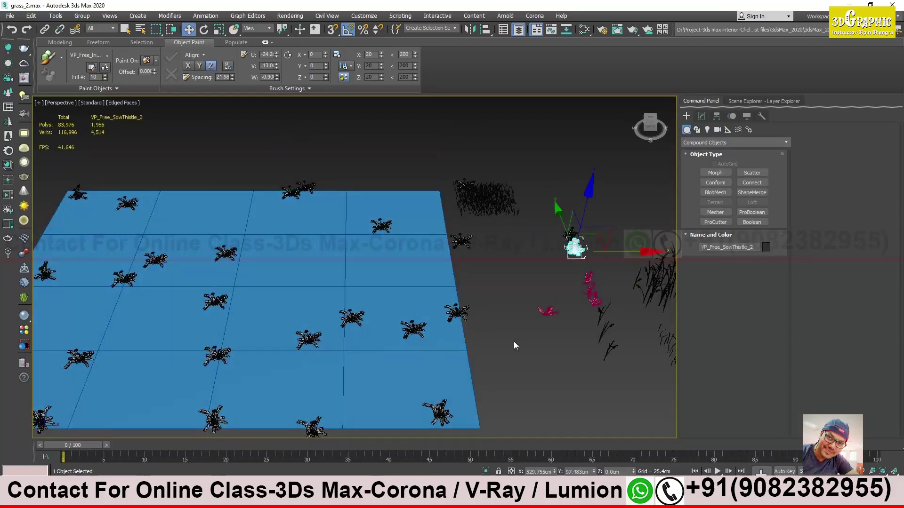
{"action": "middle_click_drag", "start_coordinate": [493, 317], "coordinate": [423, 348]}
{"action": "left_click", "coordinate": [434, 247]}
{"action": "middle_click_drag", "start_coordinate": [434, 247], "coordinate": [446, 237], "text": "alt"}
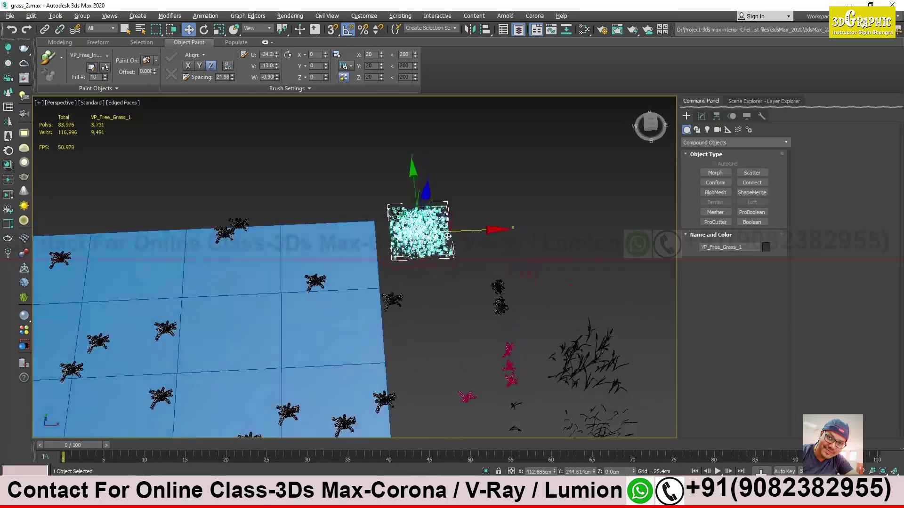
{"action": "left_click_drag", "start_coordinate": [446, 206], "coordinate": [463, 223]}
{"action": "middle_click_drag", "start_coordinate": [427, 329], "coordinate": [437, 295]}
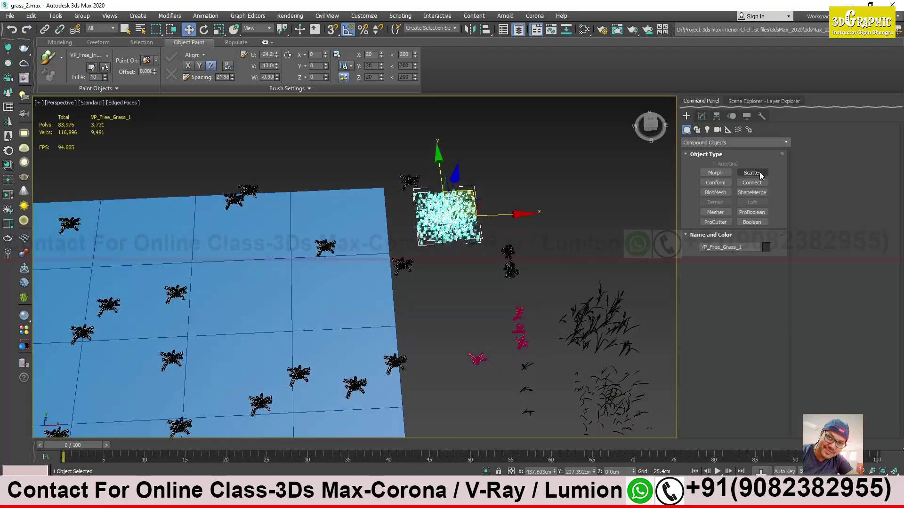
Create a Scatter from the grass patch, using the blue plane as its distribution object.
{"action": "left_click", "coordinate": [760, 173]}
{"action": "left_click", "coordinate": [757, 286]}
{"action": "left_click", "coordinate": [370, 286]}
{"action": "middle_click_drag", "start_coordinate": [369, 363], "coordinate": [317, 331], "text": "alt"}
{"action": "middle_click_drag", "start_coordinate": [317, 331], "coordinate": [349, 332]}
{"action": "key", "text": "z"}
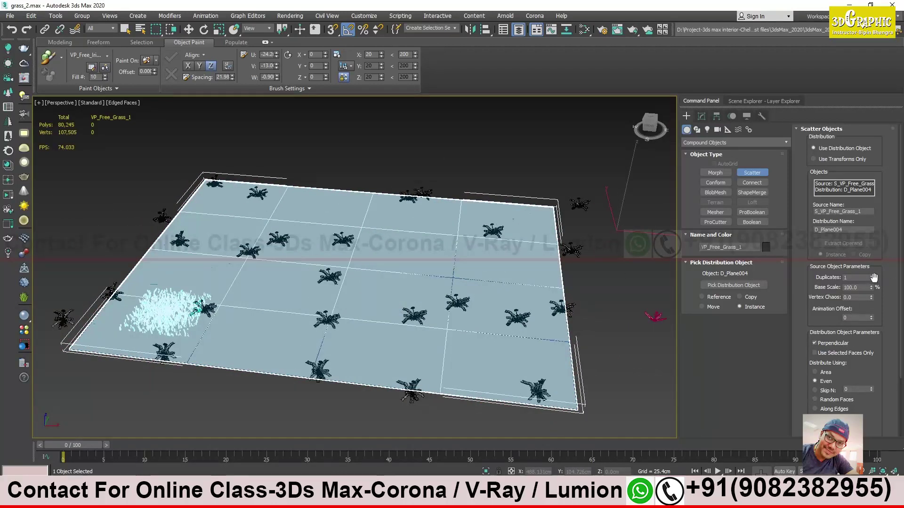
Set the grass scatter's duplicates to 40 and check the coverage between the sow thistles.
{"action": "left_click_drag", "start_coordinate": [871, 278], "coordinate": [874, 258]}
{"action": "middle_click_drag", "start_coordinate": [377, 287], "coordinate": [360, 280], "text": "alt"}
{"action": "scroll", "coordinate": [335, 257], "scroll_direction": "up", "scroll_amount": 2}
{"action": "scroll", "coordinate": [357, 278], "scroll_direction": "up", "scroll_amount": 5}
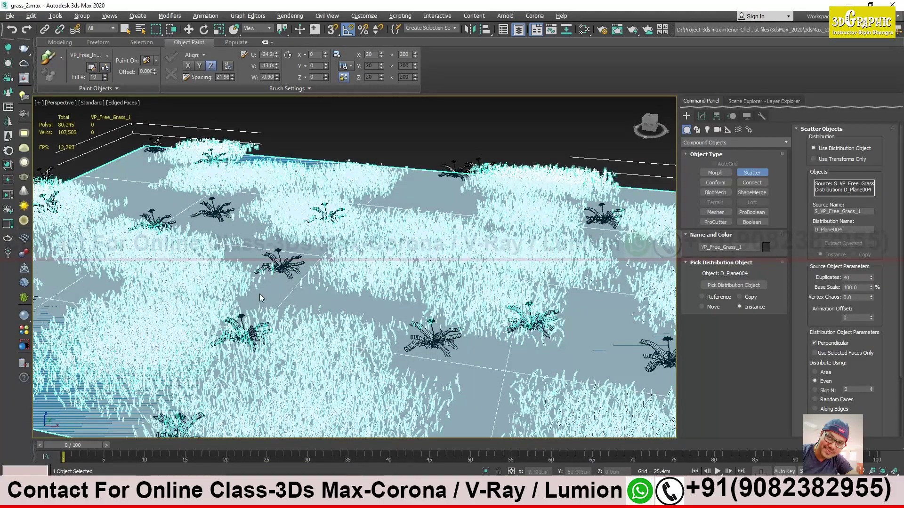
{"action": "middle_click_drag", "start_coordinate": [314, 304], "coordinate": [295, 287]}
{"action": "middle_click_drag", "start_coordinate": [444, 307], "coordinate": [409, 292], "text": "alt"}
{"action": "middle_click_drag", "start_coordinate": [230, 267], "coordinate": [137, 262]}
{"action": "middle_click_drag", "start_coordinate": [357, 272], "coordinate": [322, 263]}
{"action": "scroll", "coordinate": [860, 267], "scroll_direction": "down", "scroll_amount": 4}
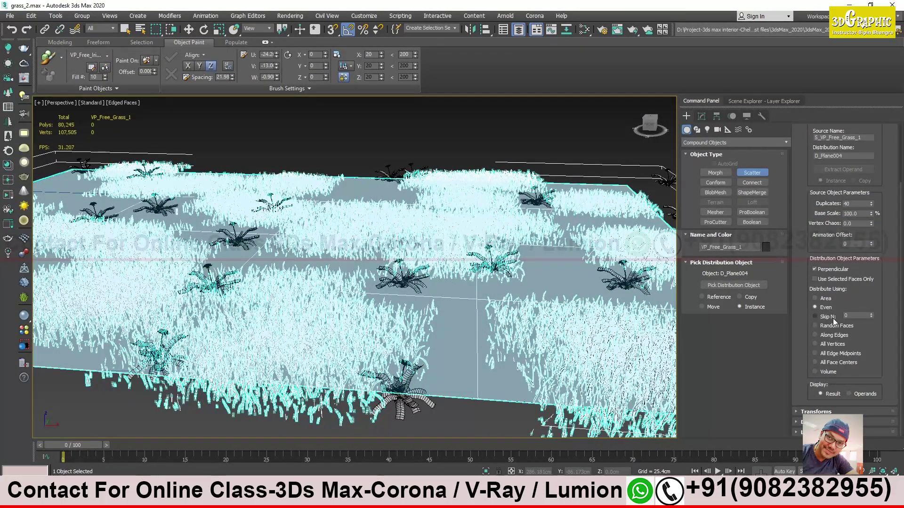
Try distributing the grass by Random Faces, Along Edges and All Vertices, and settle on All Edge Midpoints.
{"action": "left_click", "coordinate": [815, 326]}
{"action": "left_click", "coordinate": [816, 334]}
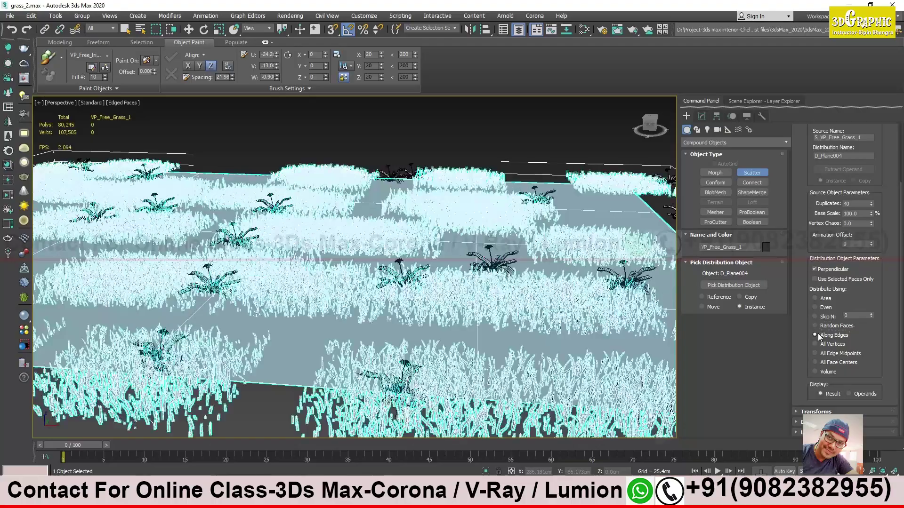
{"action": "left_click", "coordinate": [816, 343]}
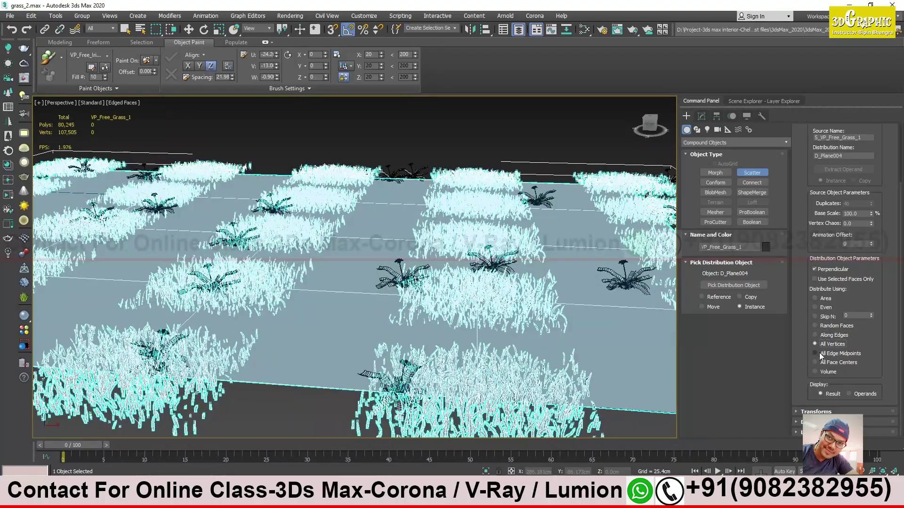
{"action": "left_click", "coordinate": [815, 354]}
Examine how the scattered grass covers the plane, its gaps and its edges, from close up and from afar.
{"action": "middle_click_drag", "start_coordinate": [539, 317], "coordinate": [350, 249], "text": "alt"}
{"action": "scroll", "coordinate": [351, 250], "scroll_direction": "up", "scroll_amount": 8}
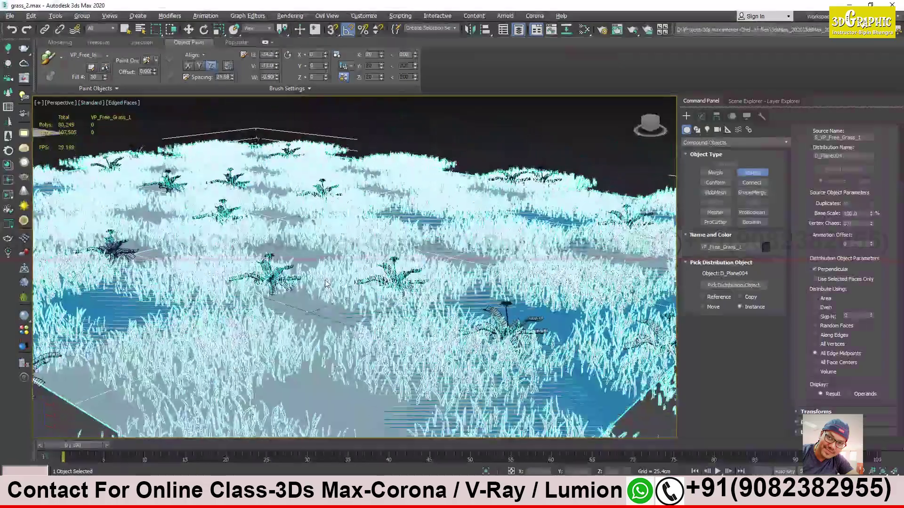
{"action": "middle_click_drag", "start_coordinate": [327, 283], "coordinate": [412, 266], "text": "alt"}
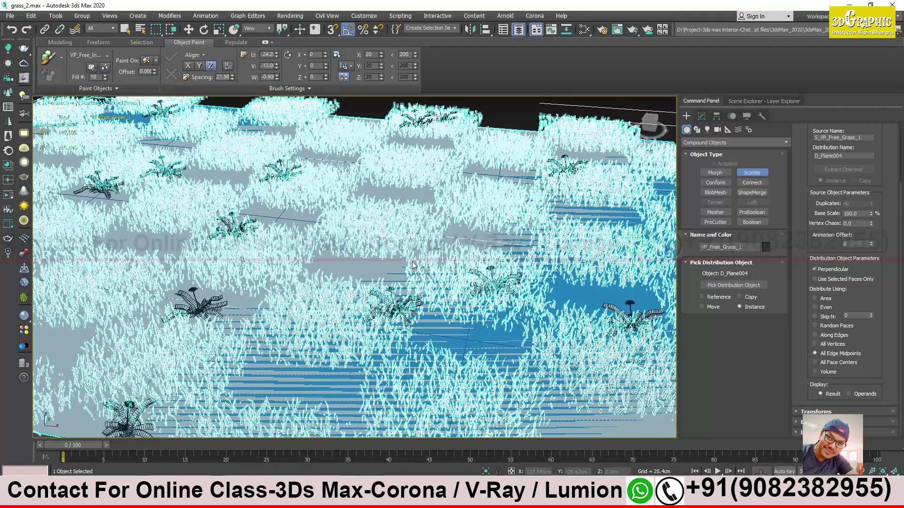
{"action": "scroll", "coordinate": [403, 332], "scroll_direction": "up", "scroll_amount": 3}
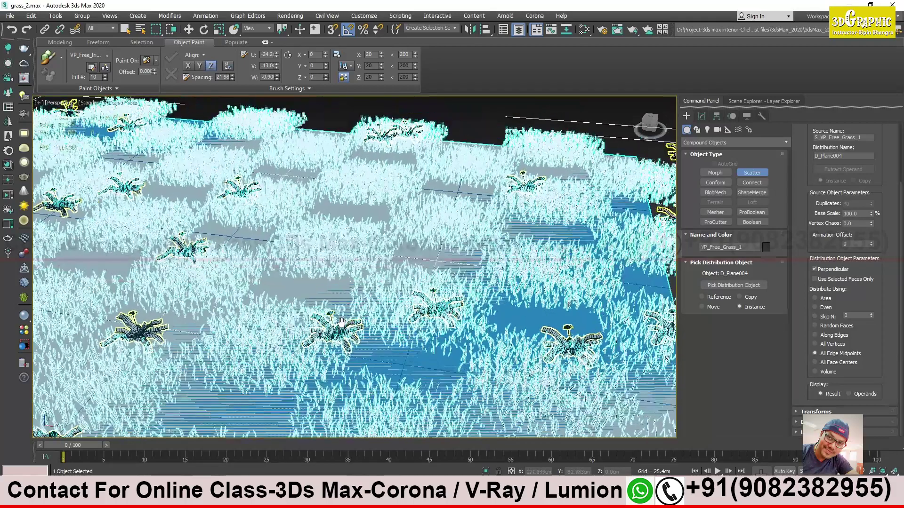
{"action": "middle_click_drag", "start_coordinate": [341, 319], "coordinate": [473, 303], "text": "alt"}
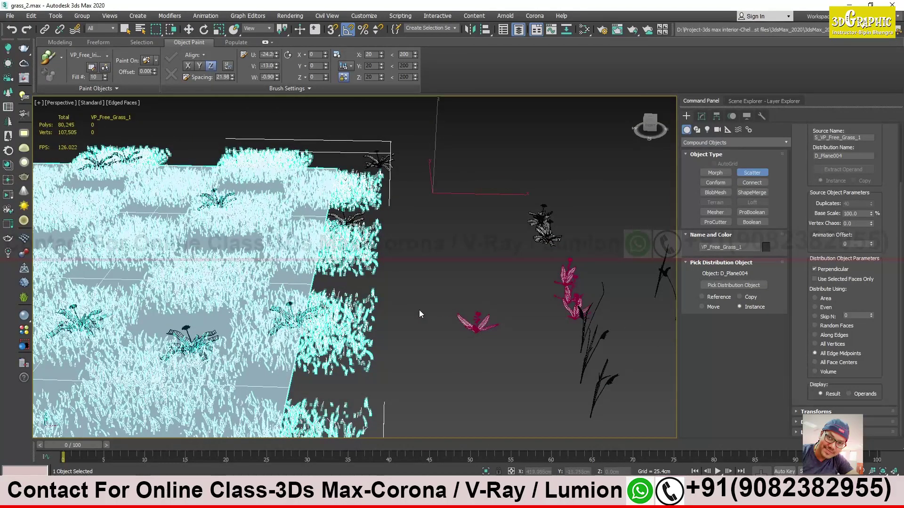
{"action": "scroll", "coordinate": [350, 296], "scroll_direction": "up", "scroll_amount": 2}
{"action": "scroll", "coordinate": [424, 288], "scroll_direction": "up", "scroll_amount": 2}
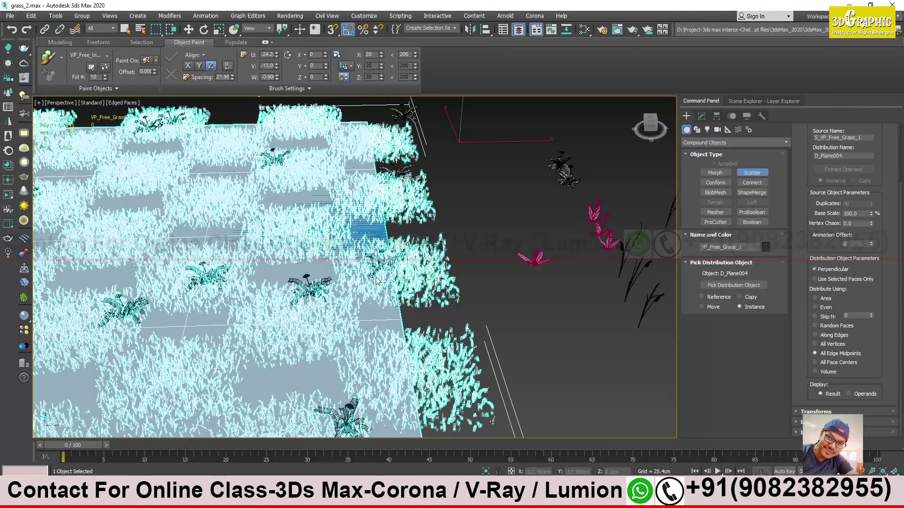
{"action": "scroll", "coordinate": [379, 281], "scroll_direction": "down", "scroll_amount": 3}
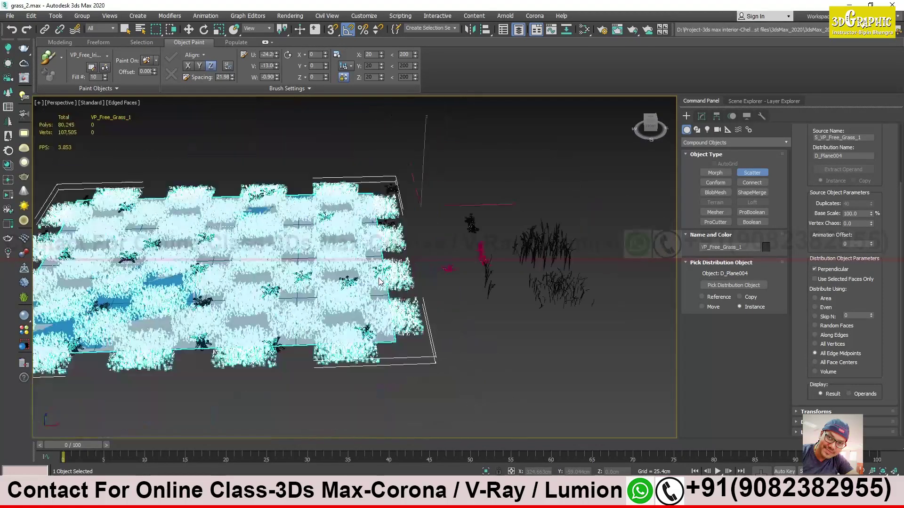
{"action": "scroll", "coordinate": [381, 281], "scroll_direction": "down", "scroll_amount": 2}
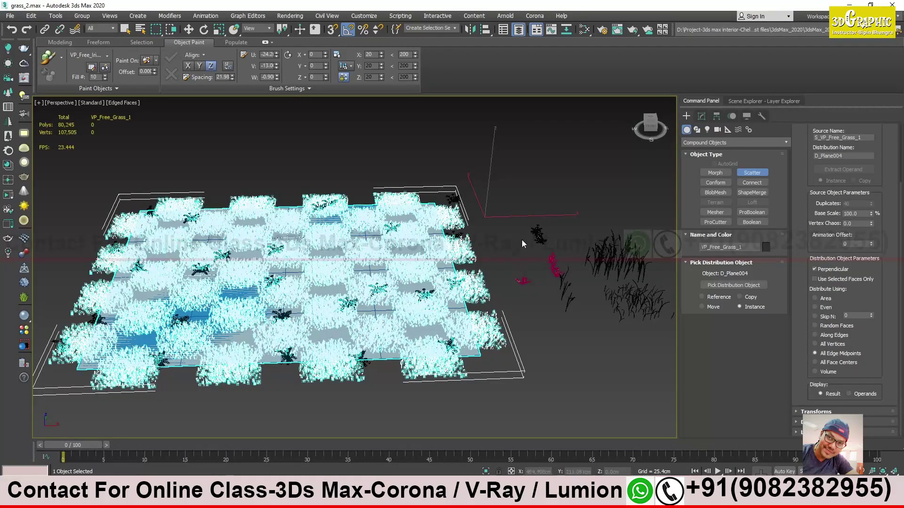
Delete both the grass scatter and the sow thistle scatter, leaving the blue plane in place.
{"action": "key", "text": "w"}
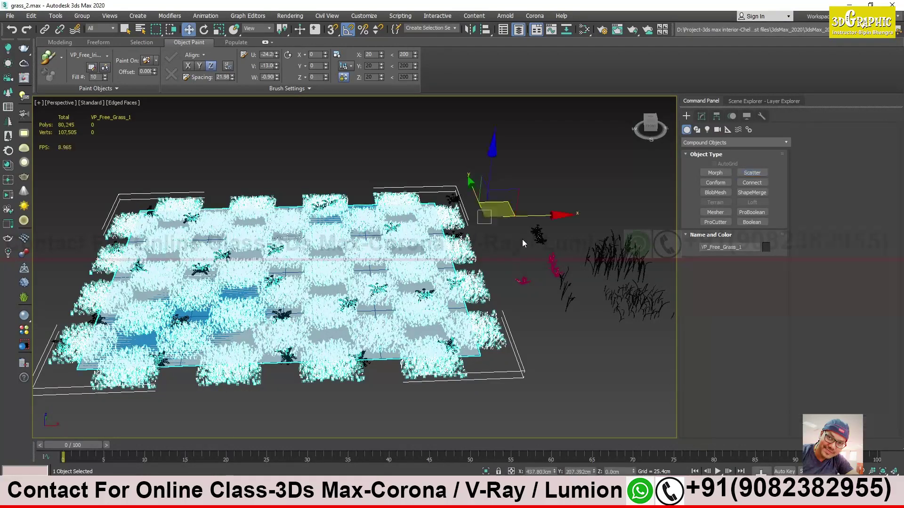
{"action": "middle_click_drag", "start_coordinate": [516, 245], "coordinate": [493, 252], "text": "alt"}
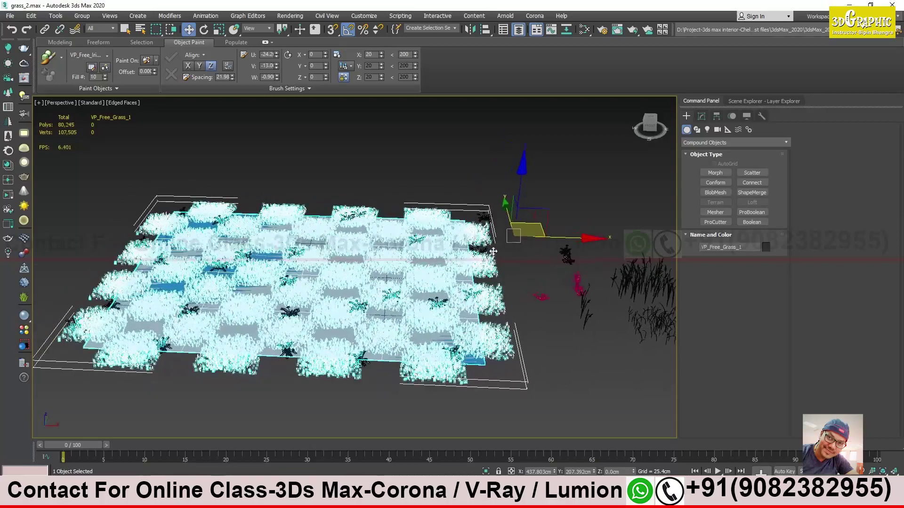
{"action": "left_click", "coordinate": [383, 184]}
{"action": "left_click_drag", "start_coordinate": [95, 165], "coordinate": [518, 409]}
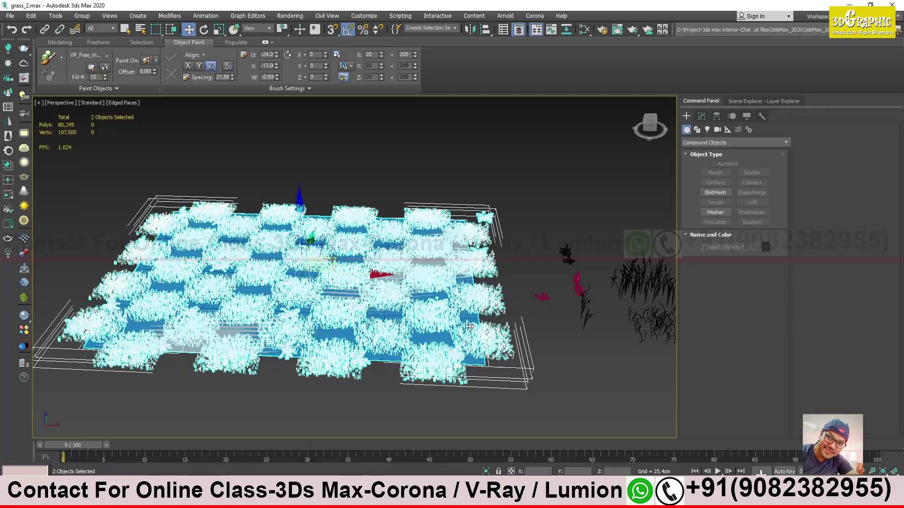
{"action": "key", "text": "Delete"}
{"action": "middle_click_drag", "start_coordinate": [538, 262], "coordinate": [453, 285], "text": "alt"}
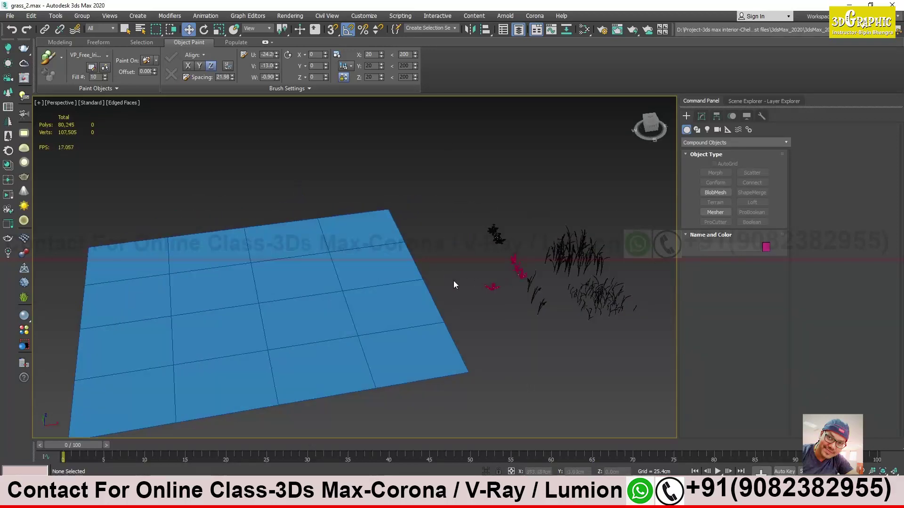
Create a standard primitive teapot with a radius of about 28.7 cm beside the plane's far corner.
{"action": "left_click", "coordinate": [694, 143]}
{"action": "left_click", "coordinate": [703, 150]}
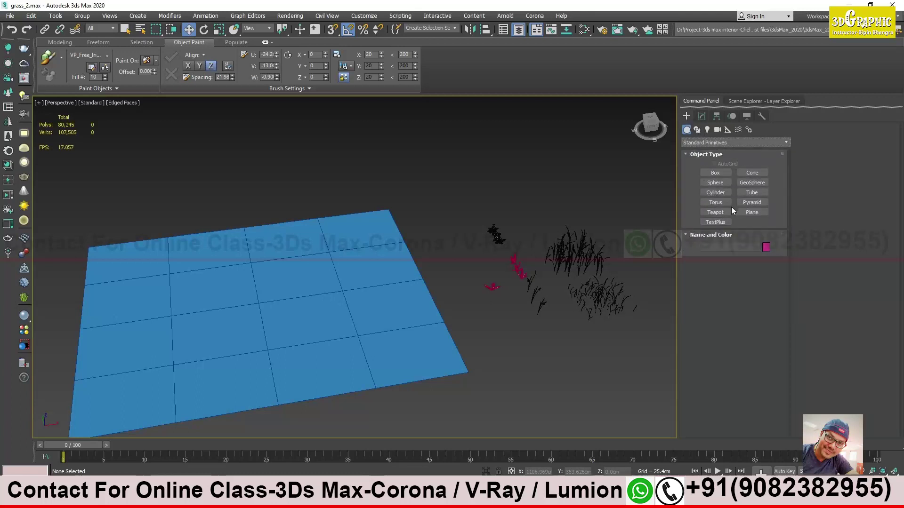
{"action": "left_click", "coordinate": [715, 212]}
{"action": "left_click_drag", "start_coordinate": [416, 229], "coordinate": [424, 238]}
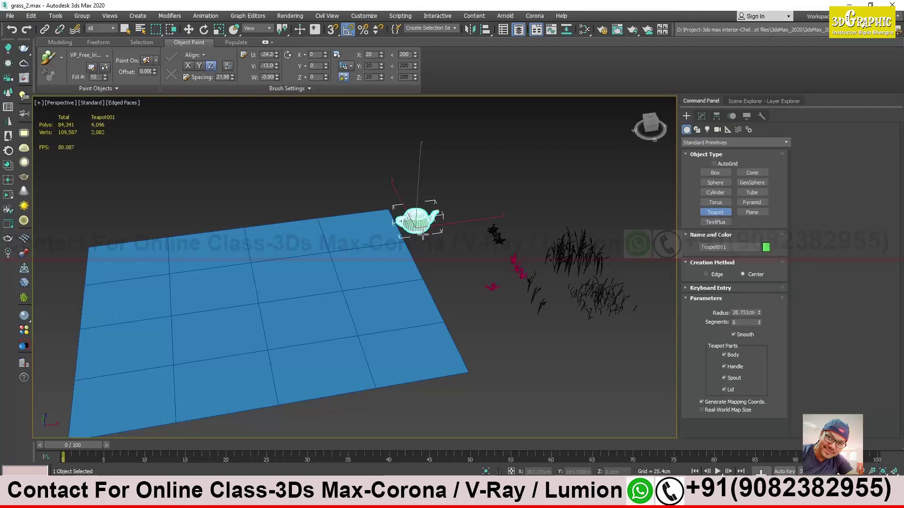
{"action": "key", "text": "w"}
{"action": "mouse_move", "coordinate": [425, 235]}
{"action": "middle_mouse_down", "text": "alt"}
{"action": "mouse_move", "coordinate": [437, 223]}
{"action": "mouse_move", "coordinate": [341, 222]}
{"action": "mouse_move", "coordinate": [430, 226]}
{"action": "middle_mouse_up", "text": "alt"}
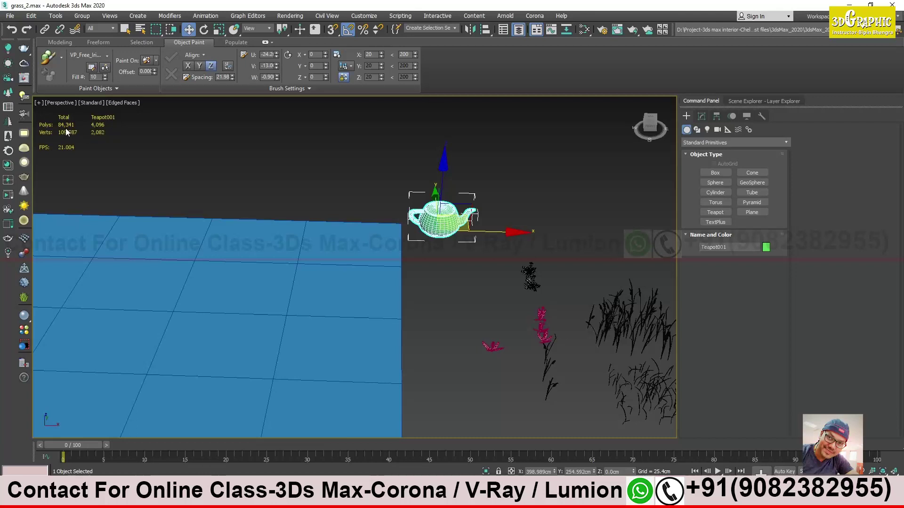
{"action": "middle_click_drag", "start_coordinate": [357, 209], "coordinate": [403, 228], "text": "alt"}
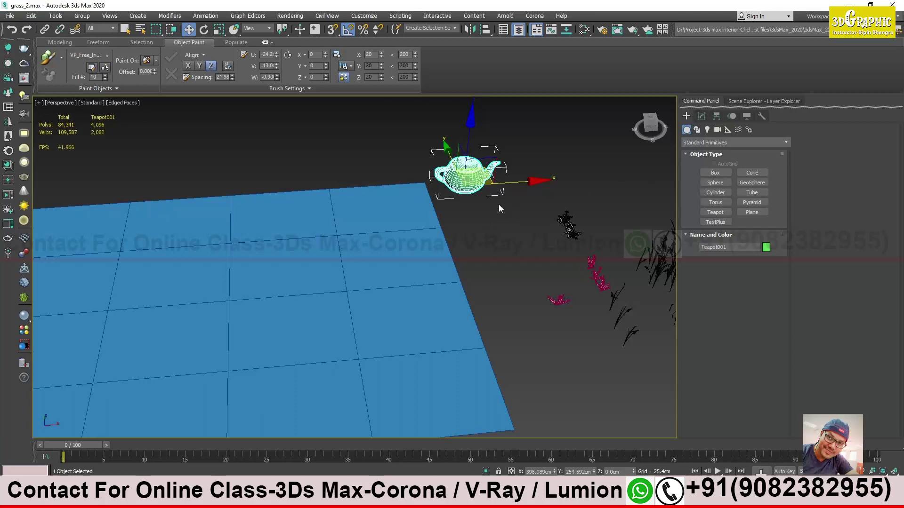
Create a Scatter compound object from the teapot with the blue plane picked as its distribution object.
{"action": "left_click", "coordinate": [704, 143]}
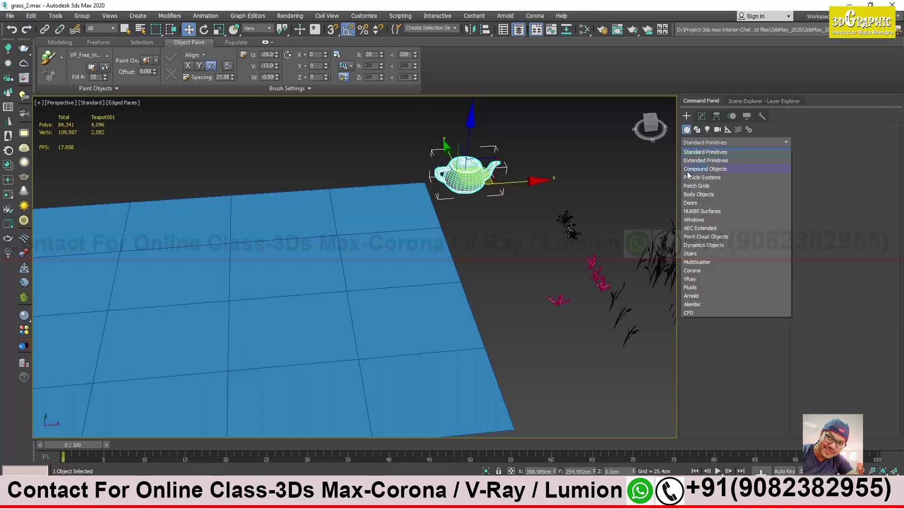
{"action": "left_click", "coordinate": [705, 169]}
{"action": "left_click", "coordinate": [752, 173]}
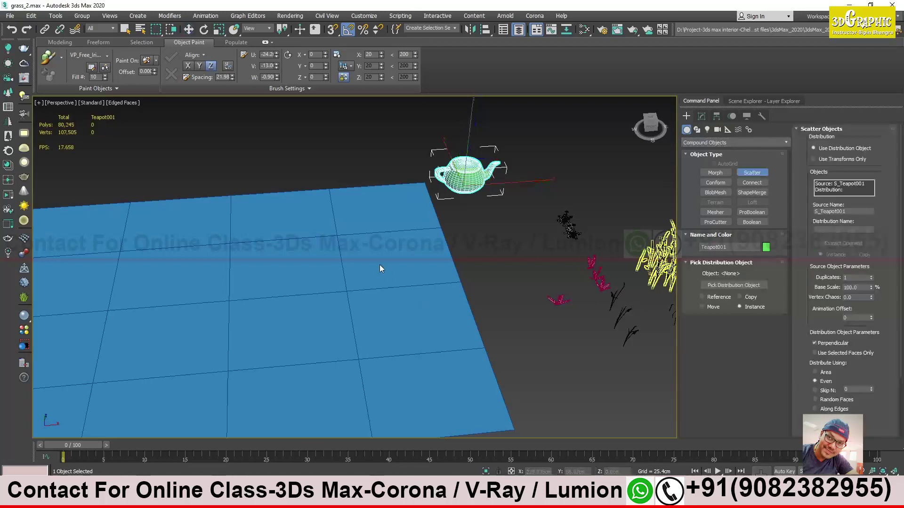
{"action": "middle_click_drag", "start_coordinate": [414, 278], "coordinate": [433, 255]}
{"action": "left_click", "coordinate": [734, 286]}
{"action": "left_click", "coordinate": [383, 264]}
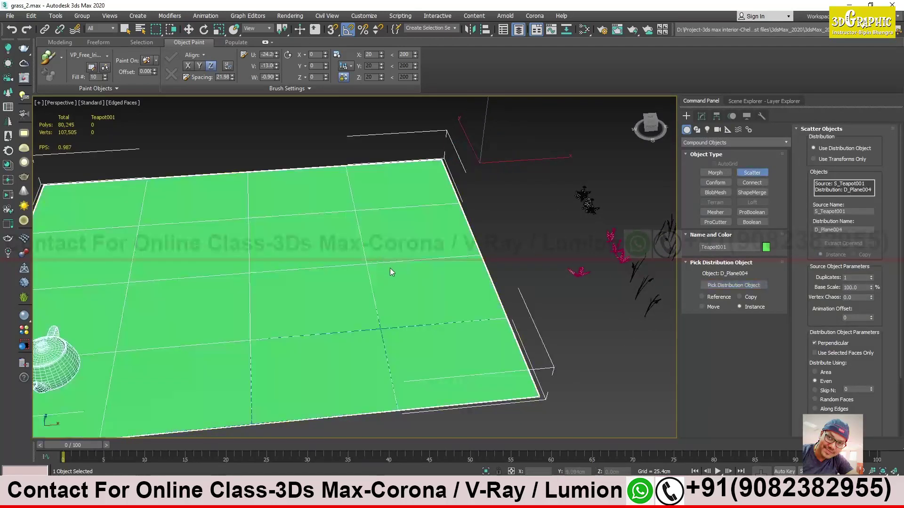
Raise the teapot scatter's number of duplicates step by step to 6.
{"action": "left_click", "coordinate": [872, 276]}
{"action": "left_click", "coordinate": [871, 276]}
{"action": "left_click", "coordinate": [871, 276]}
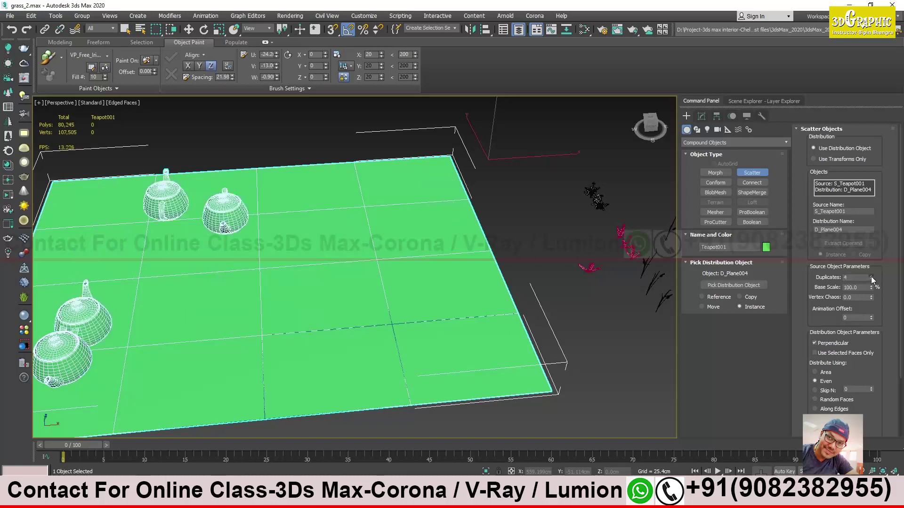
{"action": "left_click", "coordinate": [871, 275]}
{"action": "left_click", "coordinate": [871, 275]}
{"action": "middle_click_drag", "start_coordinate": [245, 194], "coordinate": [267, 218]}
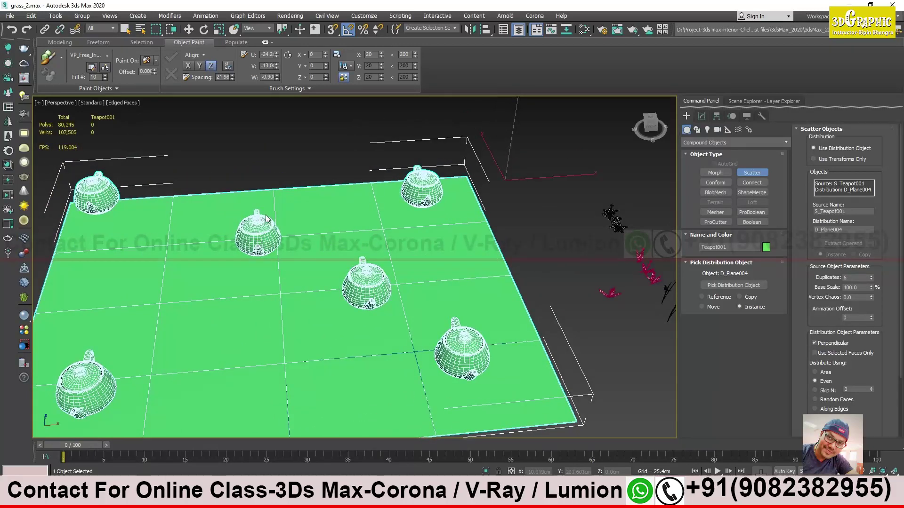
{"action": "left_click", "coordinate": [871, 276]}
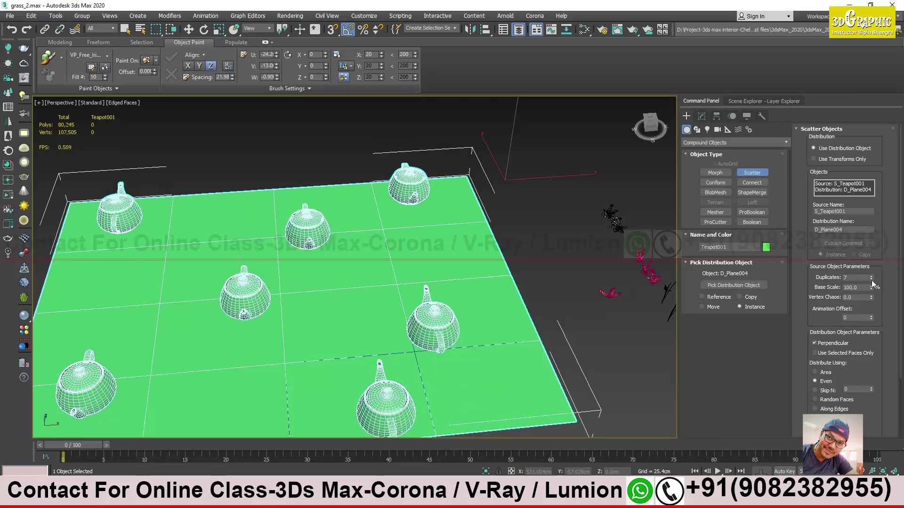
{"action": "left_click", "coordinate": [871, 280]}
{"action": "left_click", "coordinate": [871, 281]}
{"action": "left_click", "coordinate": [871, 276]}
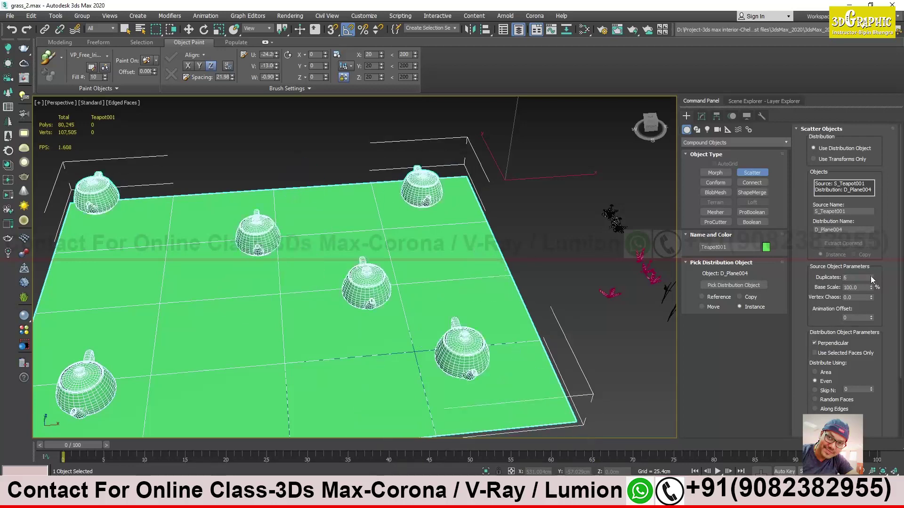
Set the teapot scatter's duplicates to 10 and then raise them to 20.
{"action": "middle_click_drag", "start_coordinate": [382, 293], "coordinate": [367, 286], "text": "alt"}
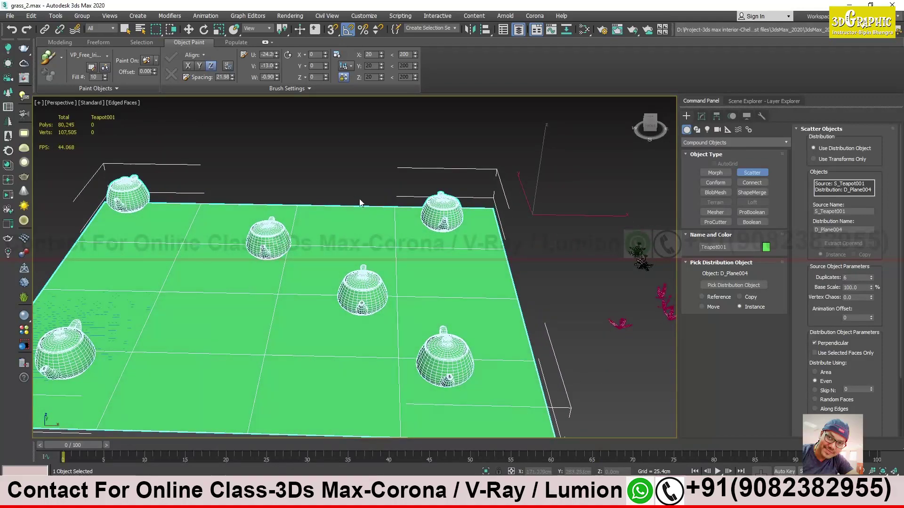
{"action": "middle_click_drag", "start_coordinate": [193, 174], "coordinate": [124, 187], "text": "alt"}
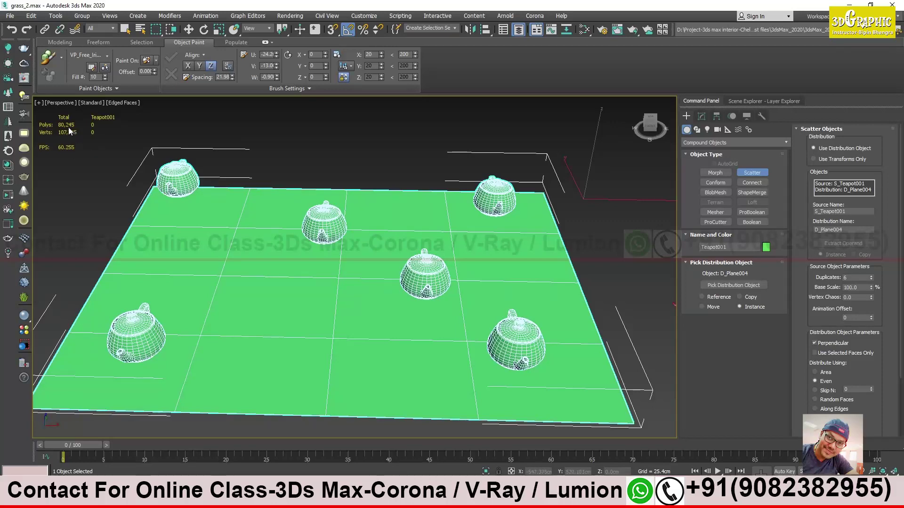
{"action": "middle_click_drag", "start_coordinate": [160, 178], "coordinate": [181, 188], "text": "alt"}
{"action": "middle_click_drag", "start_coordinate": [296, 234], "coordinate": [410, 274], "text": "alt"}
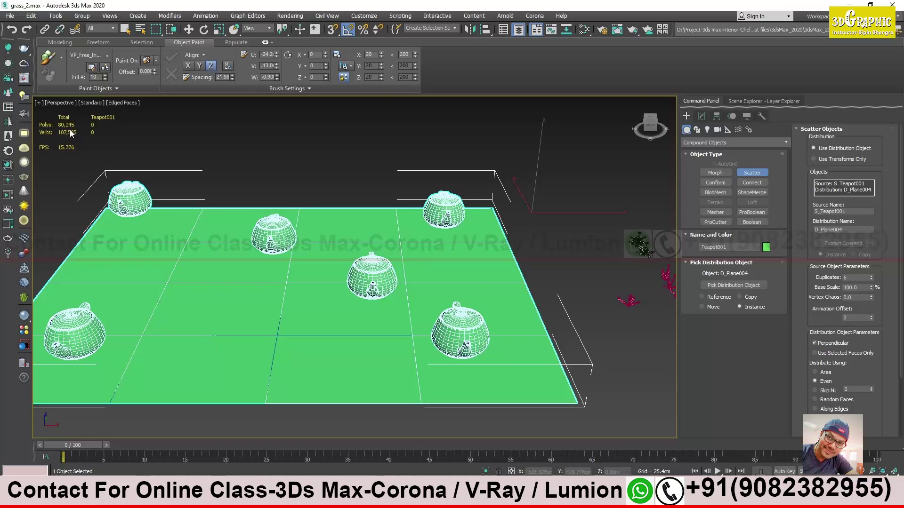
{"action": "left_click", "coordinate": [871, 279]}
{"action": "type", "text": "6"}
{"action": "type", "text": "5"}
{"action": "type", "text": "10"}
{"action": "key", "text": "Return"}
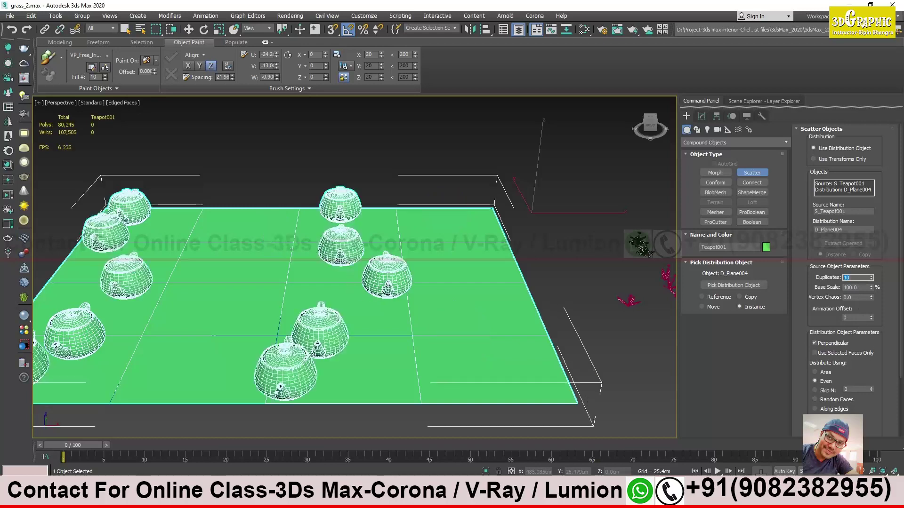
{"action": "type", "text": "20"}
{"action": "key", "text": "Return"}
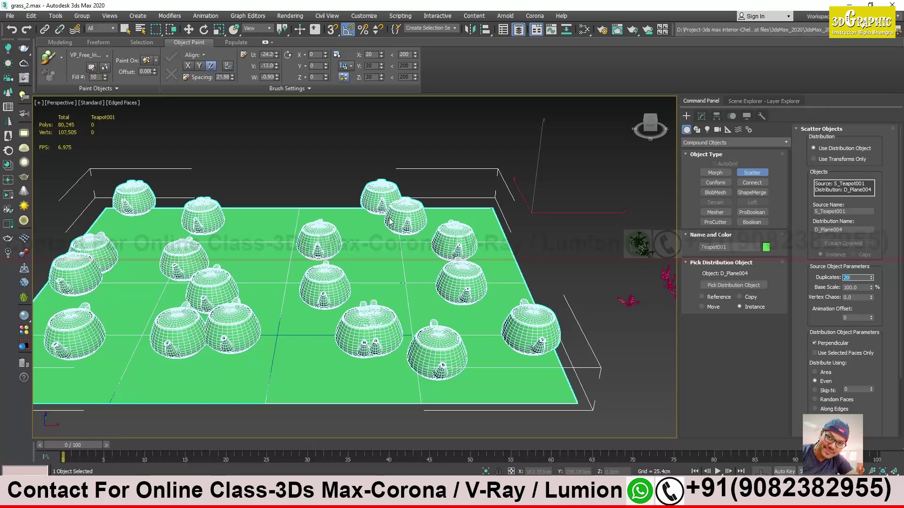
Leave the Scatter command and delete the scattered teapots from the plane.
{"action": "middle_click_drag", "start_coordinate": [391, 217], "coordinate": [417, 210], "text": "alt"}
{"action": "left_click", "coordinate": [188, 29]}
{"action": "left_click", "coordinate": [330, 147]}
{"action": "left_click", "coordinate": [416, 196]}
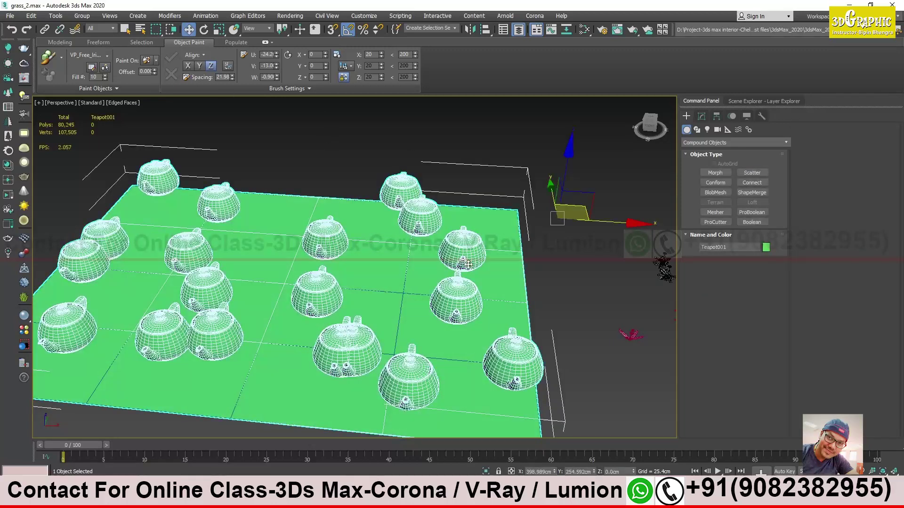
{"action": "key", "text": "Delete"}
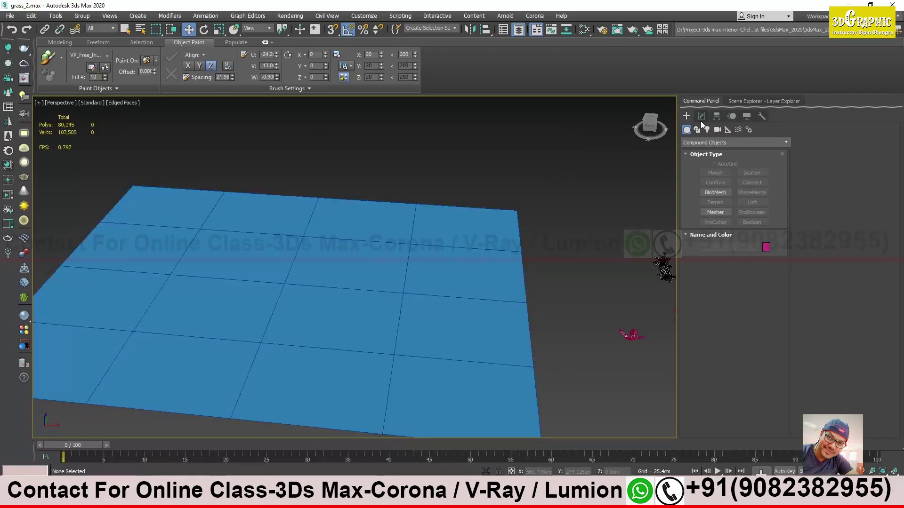
Create a standard primitive teapot with a radius of about 39.2 cm and move it beyond the plane's far corner.
{"action": "left_click", "coordinate": [700, 142]}
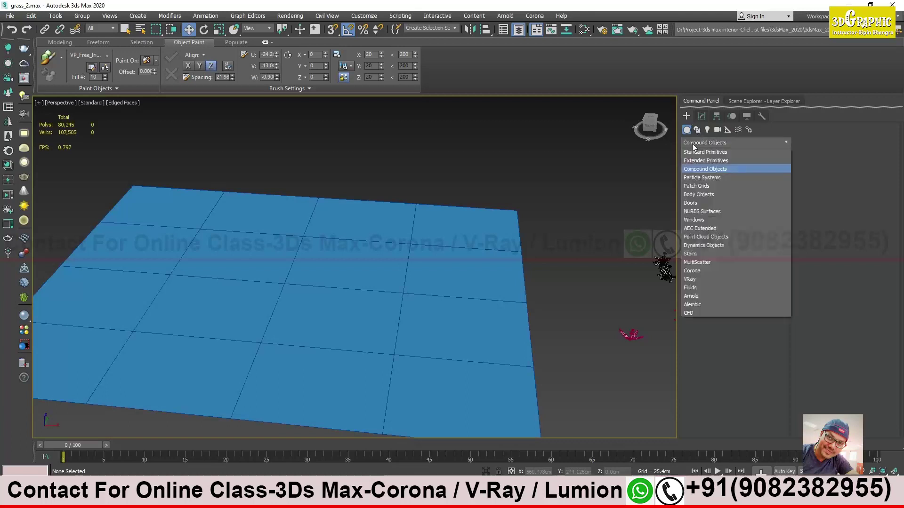
{"action": "left_click", "coordinate": [701, 152]}
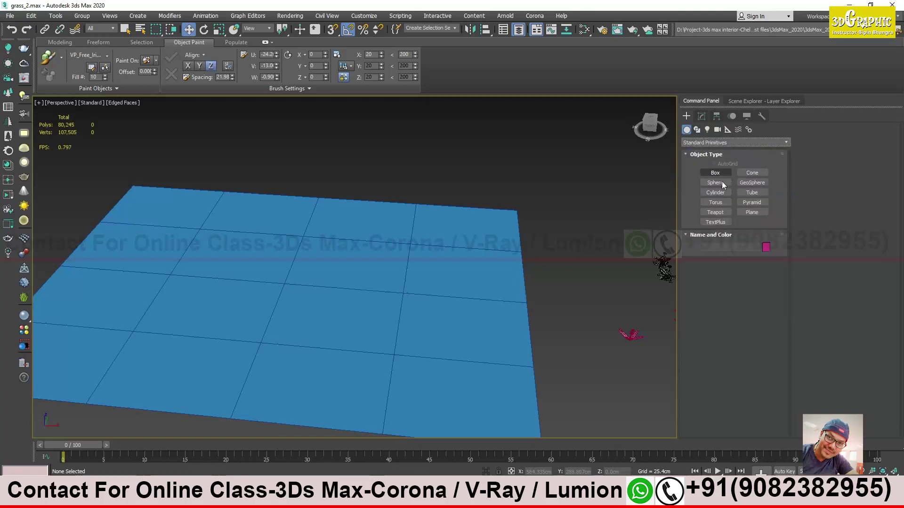
{"action": "left_click", "coordinate": [719, 212]}
{"action": "middle_click_drag", "start_coordinate": [529, 263], "coordinate": [480, 266]}
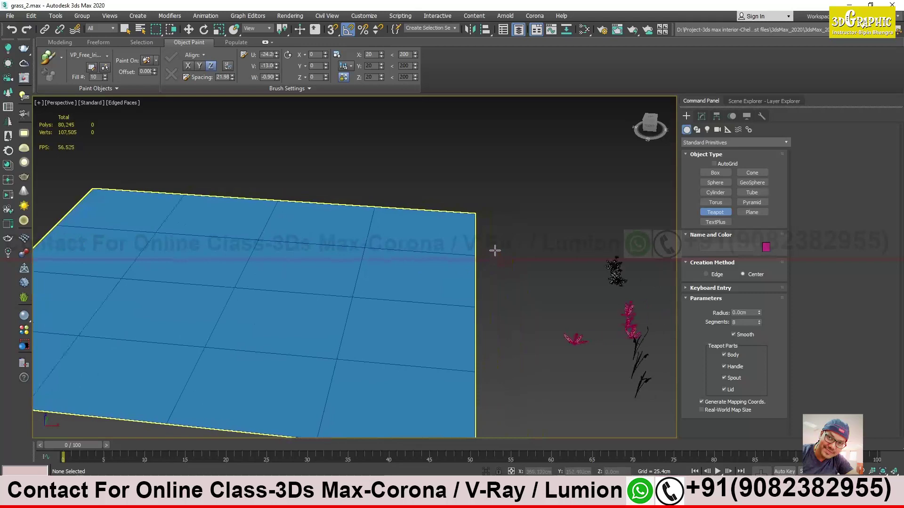
{"action": "left_click_drag", "start_coordinate": [495, 251], "coordinate": [503, 265]}
{"action": "key", "text": "w"}
{"action": "middle_click_drag", "start_coordinate": [502, 265], "coordinate": [518, 313], "text": "alt"}
{"action": "left_click_drag", "start_coordinate": [526, 216], "coordinate": [594, 134]}
{"action": "middle_click_drag", "start_coordinate": [593, 134], "coordinate": [352, 221], "text": "alt"}
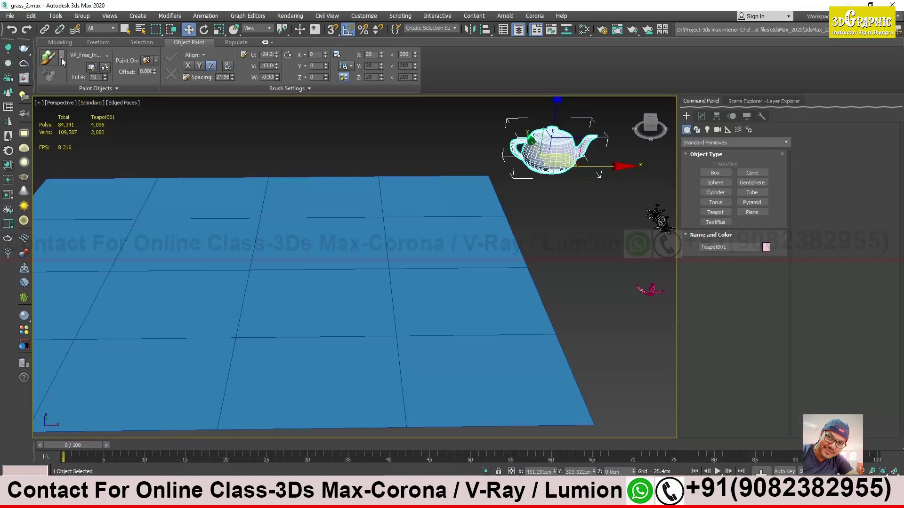
Paint seven copies of the teapot across the blue plane with Object Paint.
{"action": "left_click", "coordinate": [48, 57]}
{"action": "scroll", "coordinate": [191, 216], "scroll_direction": "down", "scroll_amount": 3}
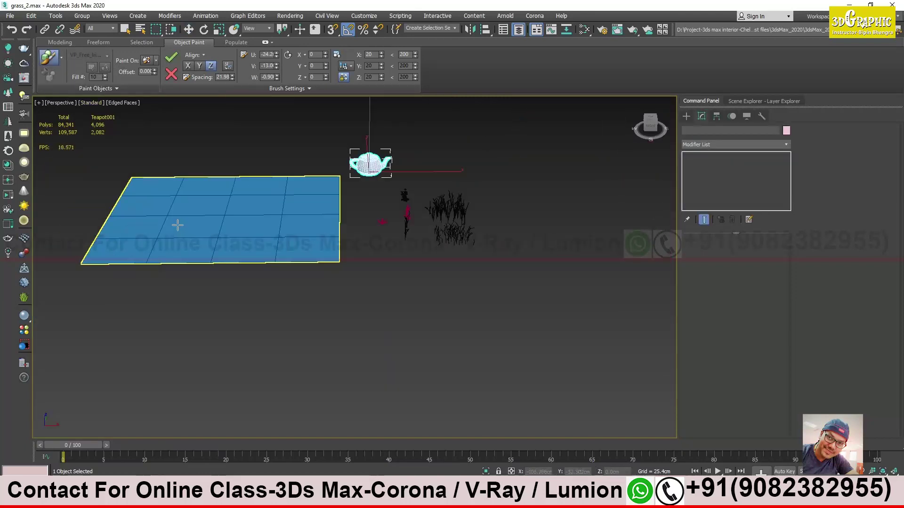
{"action": "middle_click_drag", "start_coordinate": [121, 177], "coordinate": [118, 187], "text": "alt"}
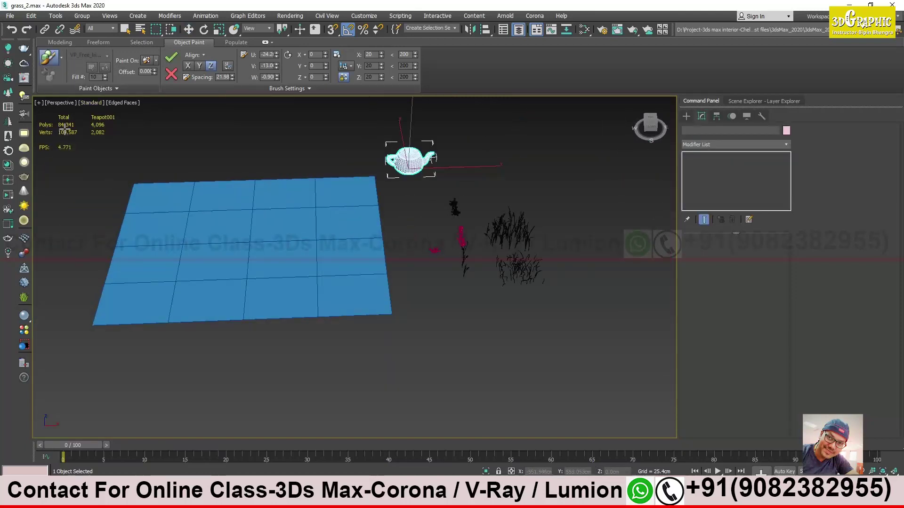
{"action": "left_click_drag", "start_coordinate": [162, 222], "coordinate": [283, 229]}
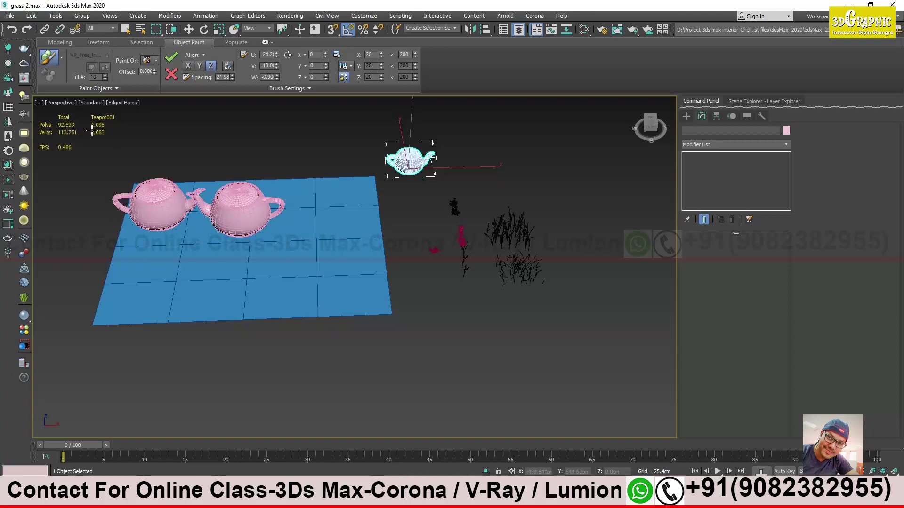
{"action": "left_click", "coordinate": [338, 202]}
{"action": "left_click", "coordinate": [164, 271]}
{"action": "left_click", "coordinate": [244, 267]}
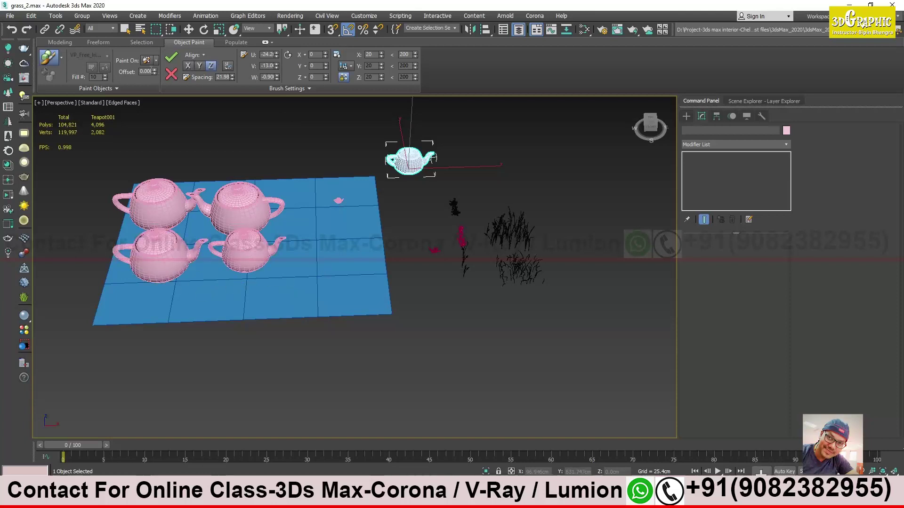
{"action": "left_click", "coordinate": [363, 240]}
{"action": "left_click", "coordinate": [316, 282]}
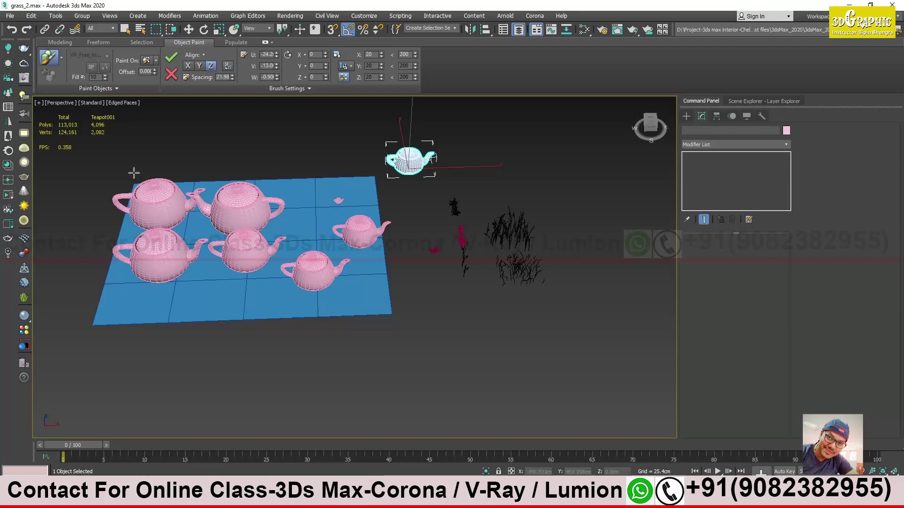
End the object painting, delete the seven painted teapots and select the original teapot.
{"action": "scroll", "coordinate": [300, 219], "scroll_direction": "up", "scroll_amount": 4}
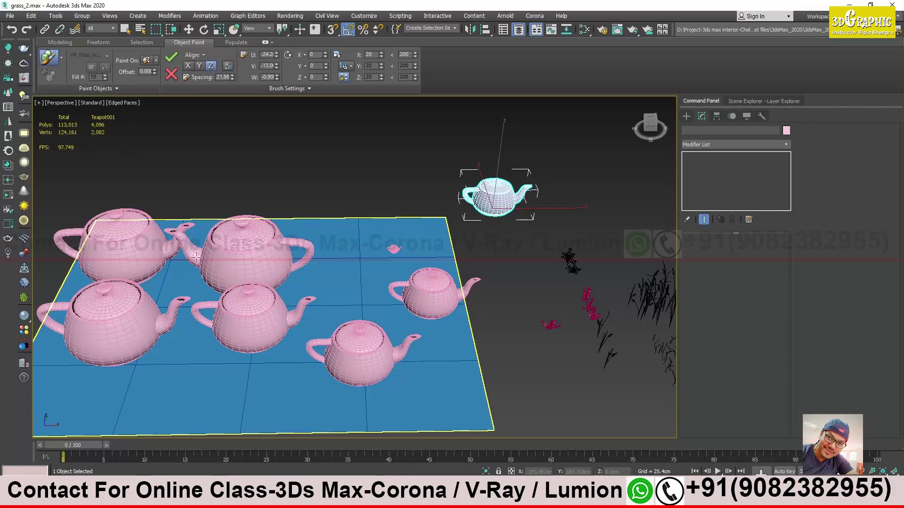
{"action": "middle_click_drag", "start_coordinate": [187, 234], "coordinate": [238, 228]}
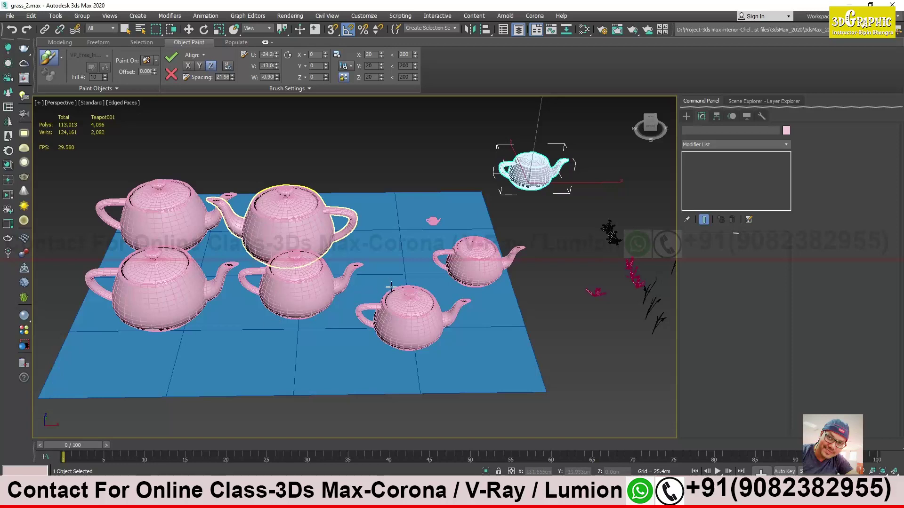
{"action": "key", "text": "w"}
{"action": "left_click", "coordinate": [404, 149]}
{"action": "middle_click_drag", "start_coordinate": [404, 149], "coordinate": [194, 168], "text": "alt"}
{"action": "scroll", "coordinate": [193, 168], "scroll_direction": "down", "scroll_amount": 3}
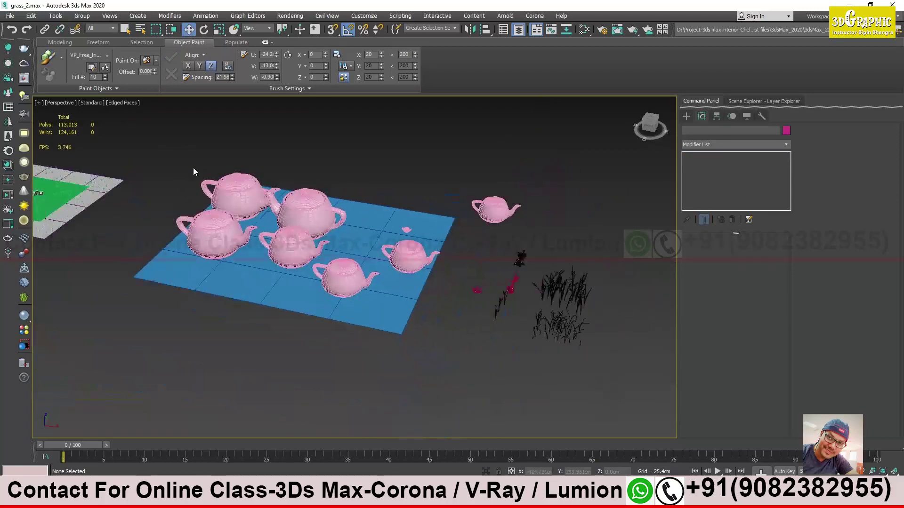
{"action": "left_click_drag", "start_coordinate": [443, 341], "coordinate": [443, 341]}
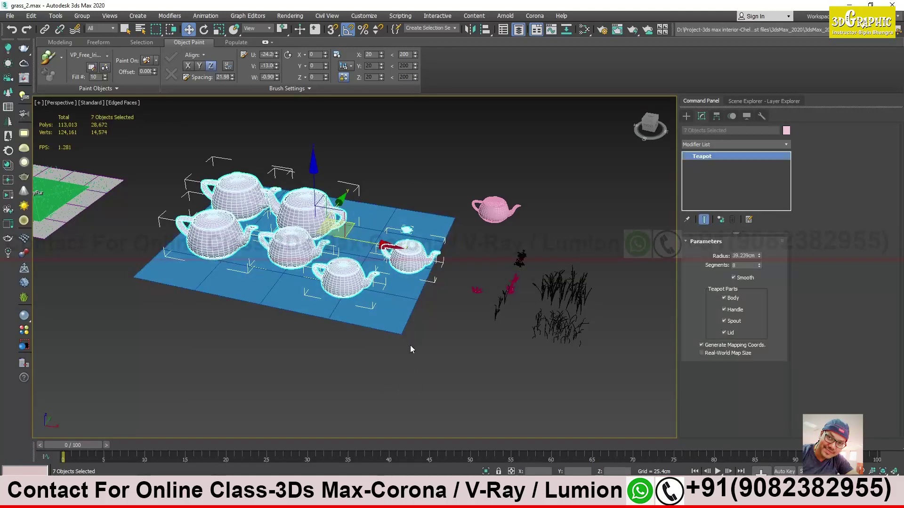
{"action": "key", "text": "Delete"}
{"action": "left_click", "coordinate": [484, 218]}
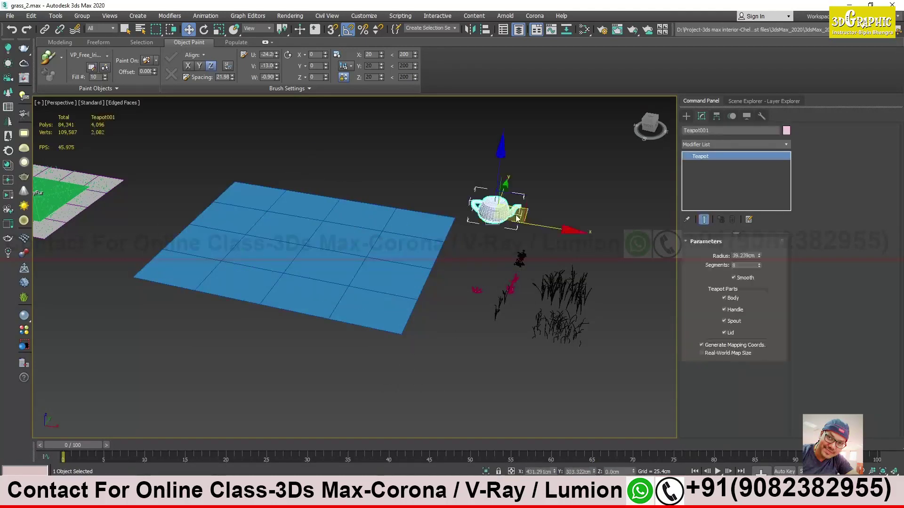
Check in the render settings which renderer is assigned to the scene.
{"action": "scroll", "coordinate": [492, 221], "scroll_direction": "up", "scroll_amount": 4}
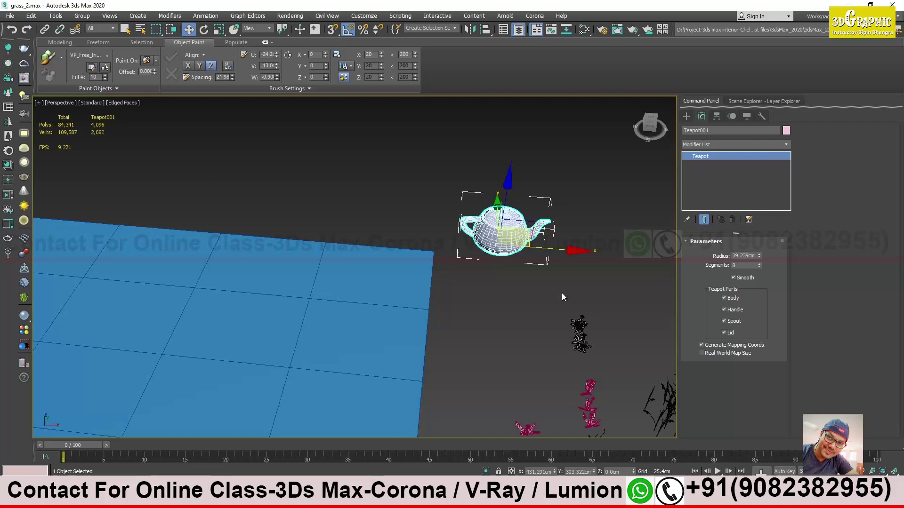
{"action": "right_click", "coordinate": [504, 241]}
{"action": "key", "text": "F10"}
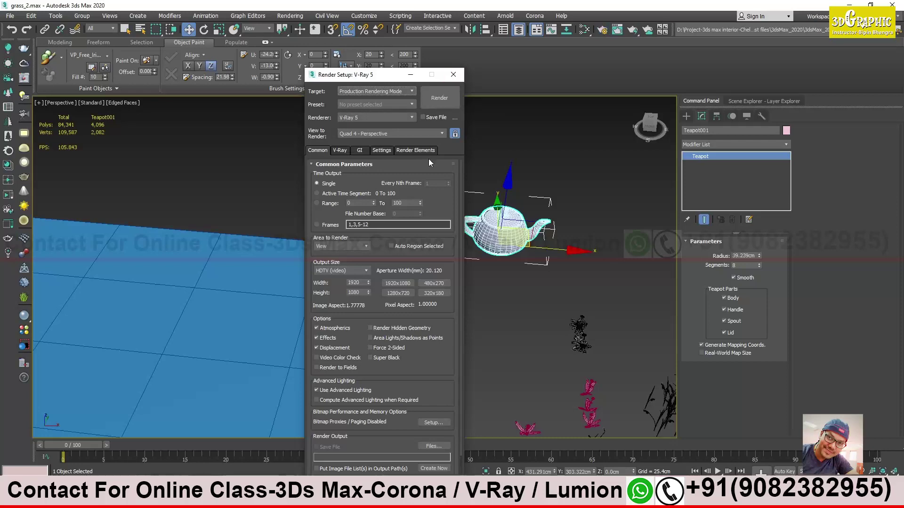
{"action": "left_click", "coordinate": [453, 74]}
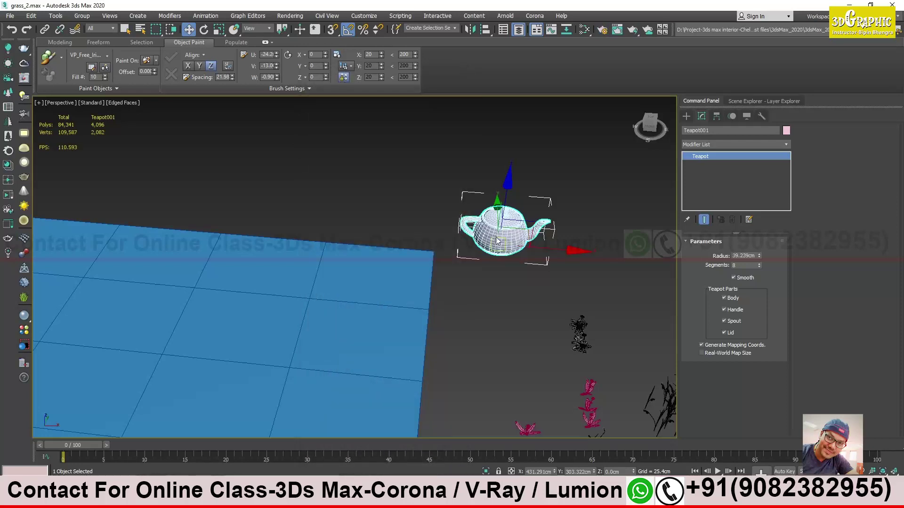
Open the V-Ray mesh export settings for the selected teapot and move the dialog clear of it.
{"action": "right_click", "coordinate": [496, 237]}
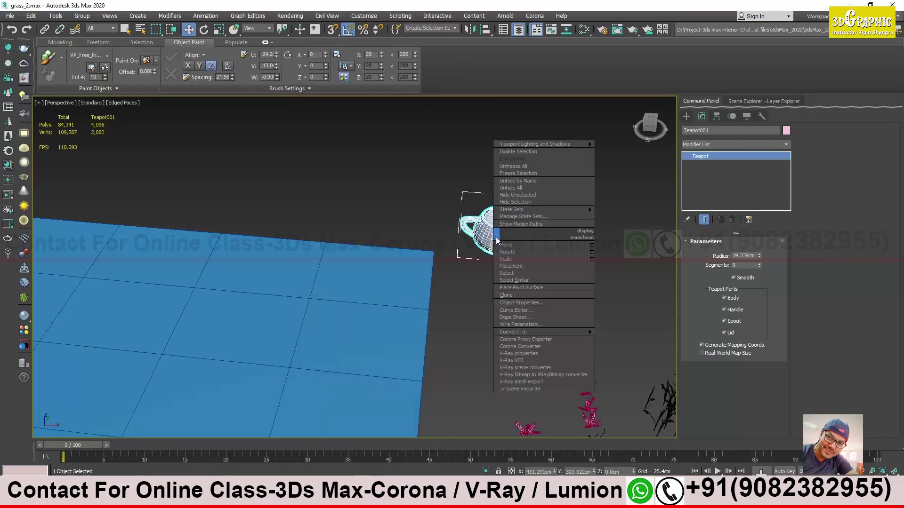
{"action": "left_click", "coordinate": [524, 385]}
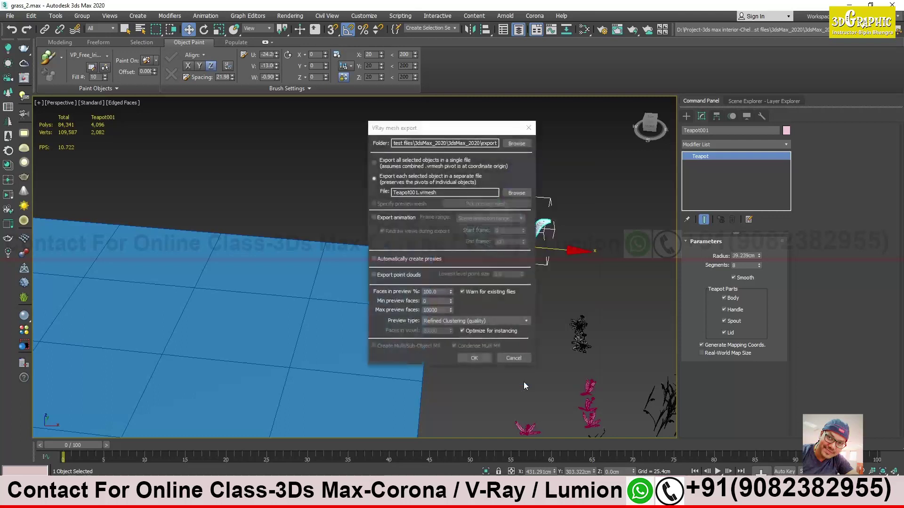
{"action": "left_click_drag", "start_coordinate": [434, 127], "coordinate": [300, 114]}
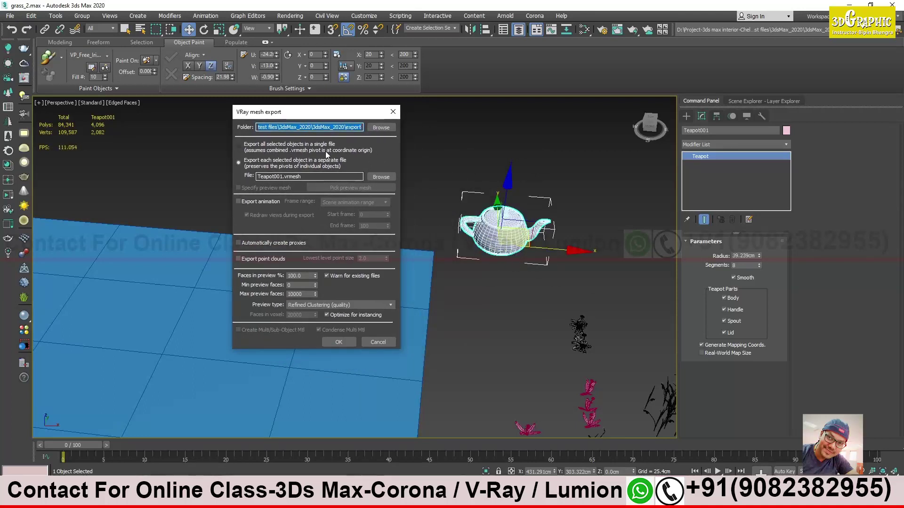
Start choosing the folder for the mesh files and copy the path of the scene's grass folder from File Explorer.
{"action": "left_click", "coordinate": [380, 128]}
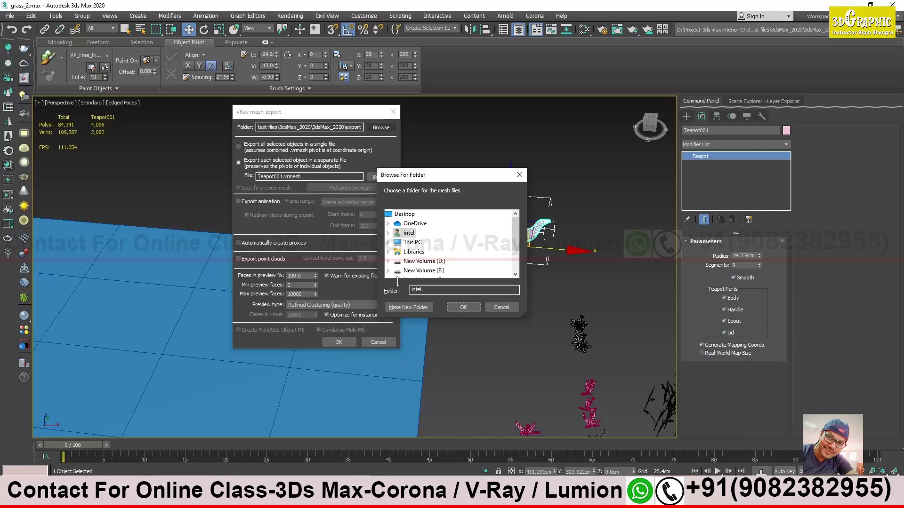
{"action": "key", "text": "alt+Tab"}
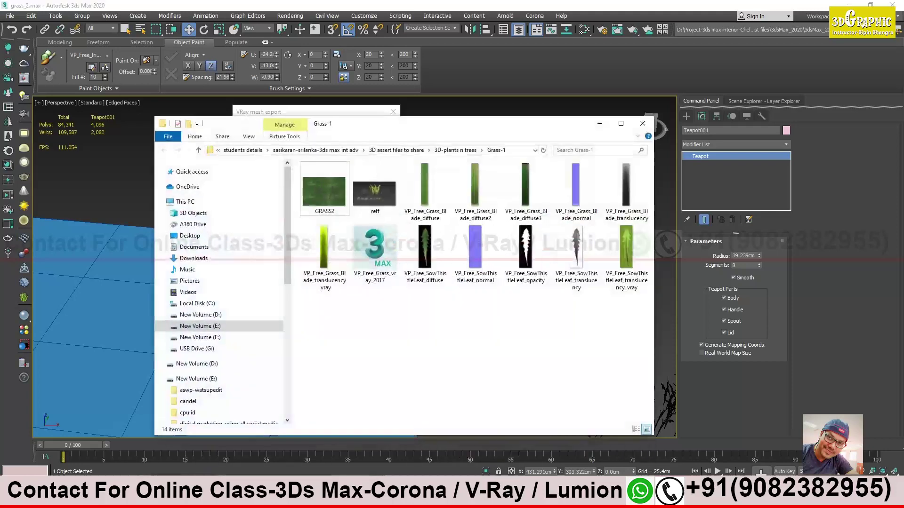
{"action": "key", "text": "alt+Tab"}
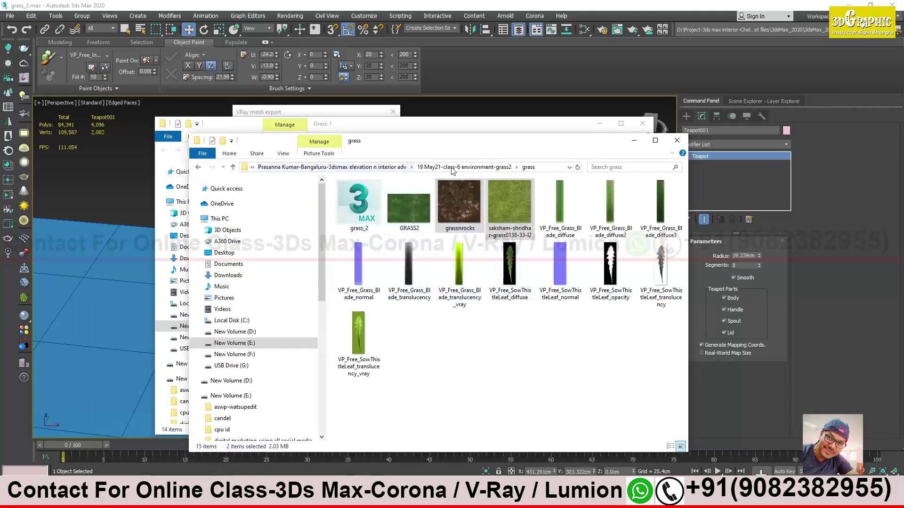
{"action": "left_click", "coordinate": [371, 209]}
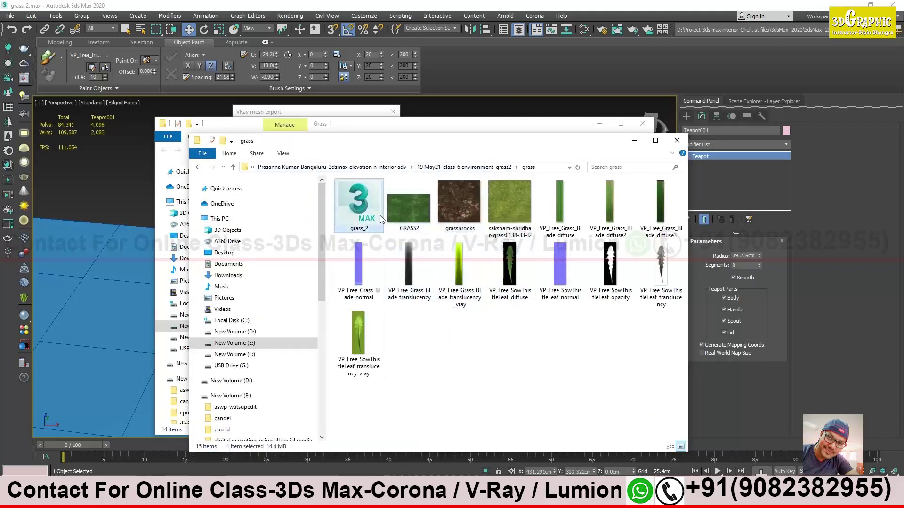
{"action": "left_click", "coordinate": [545, 168]}
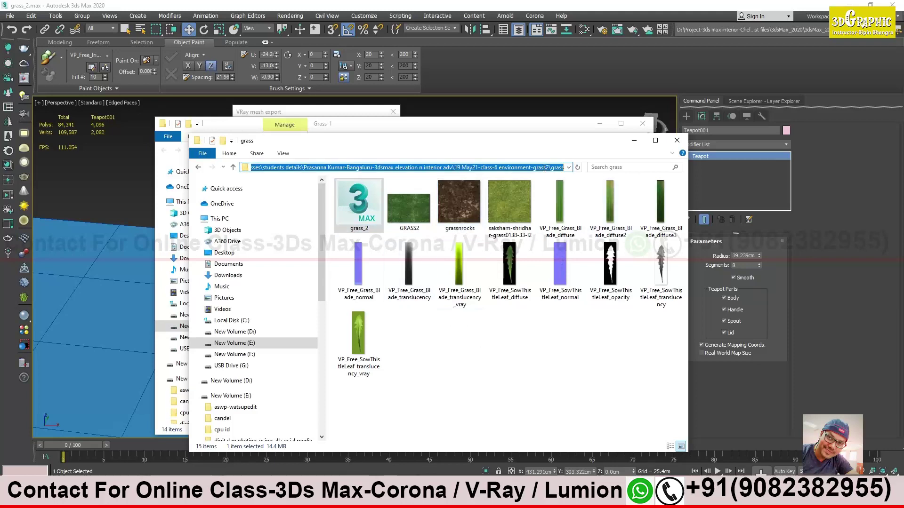
{"action": "left_click", "coordinate": [634, 140]}
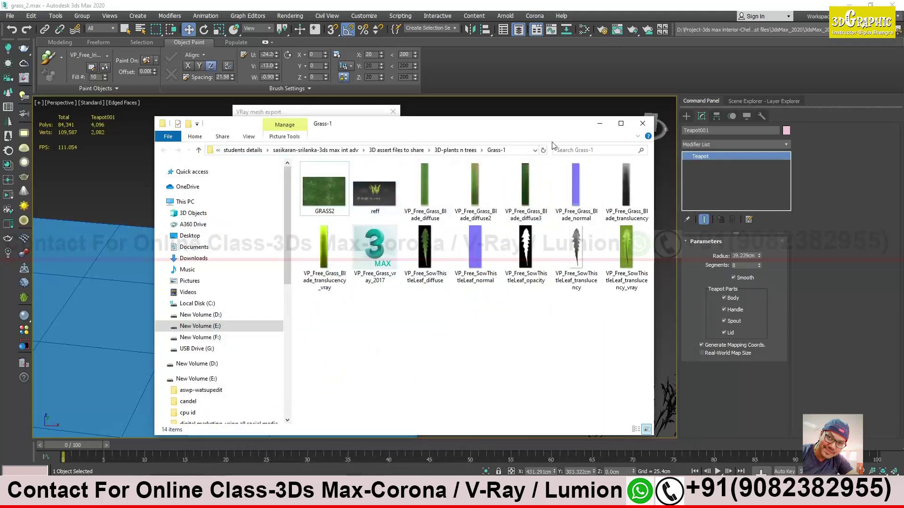
{"action": "left_click", "coordinate": [594, 125]}
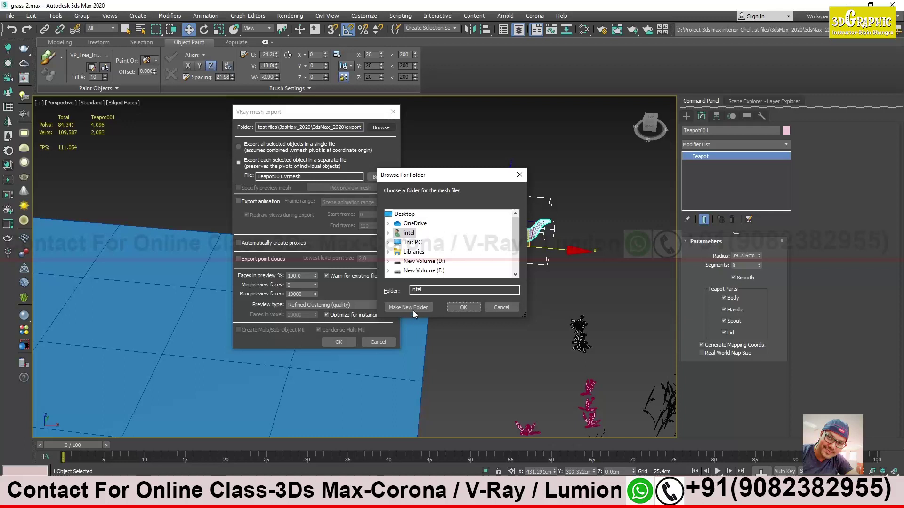
Set the mesh export folder to the copied path ending in 19 May21-class-6 environment-grass2\grass.
{"action": "double_click", "coordinate": [417, 290]}
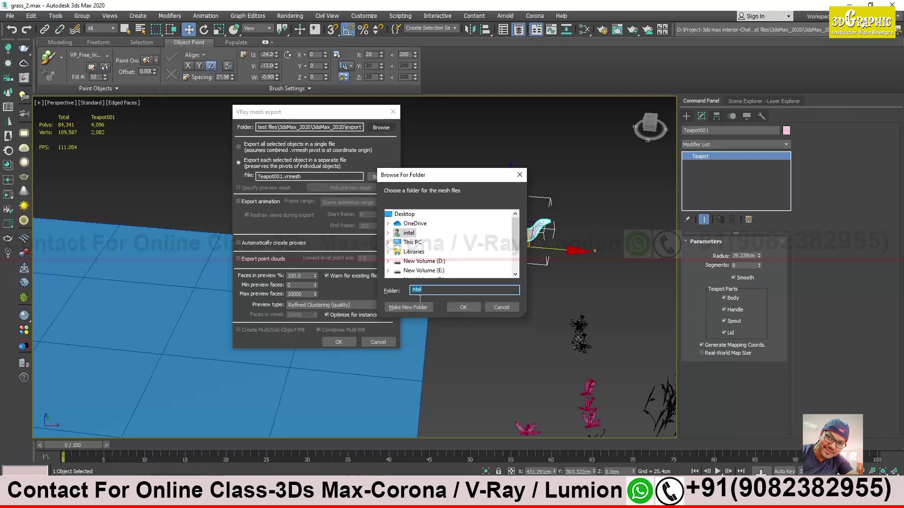
{"action": "key", "text": "ctrl+v"}
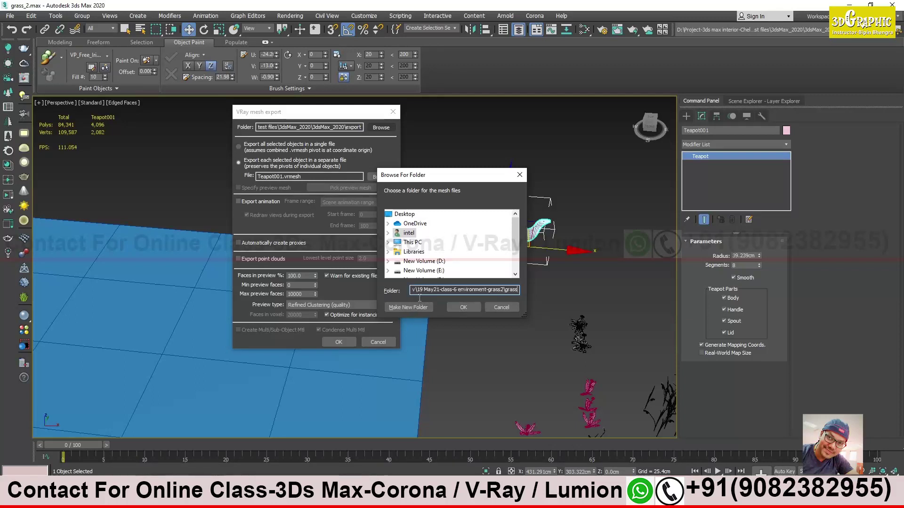
{"action": "left_click", "coordinate": [462, 307]}
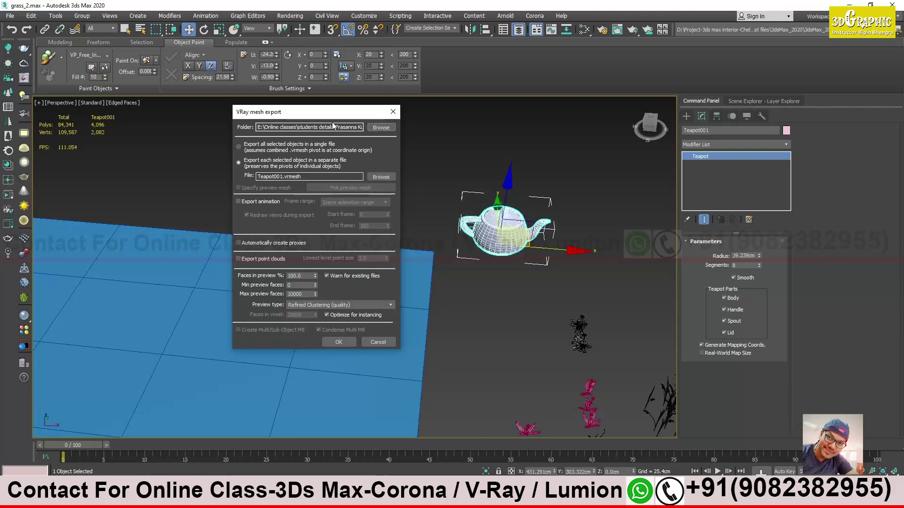
Set the mesh export to write all selected objects in a single file and automatically create proxies.
{"action": "left_click", "coordinate": [238, 147]}
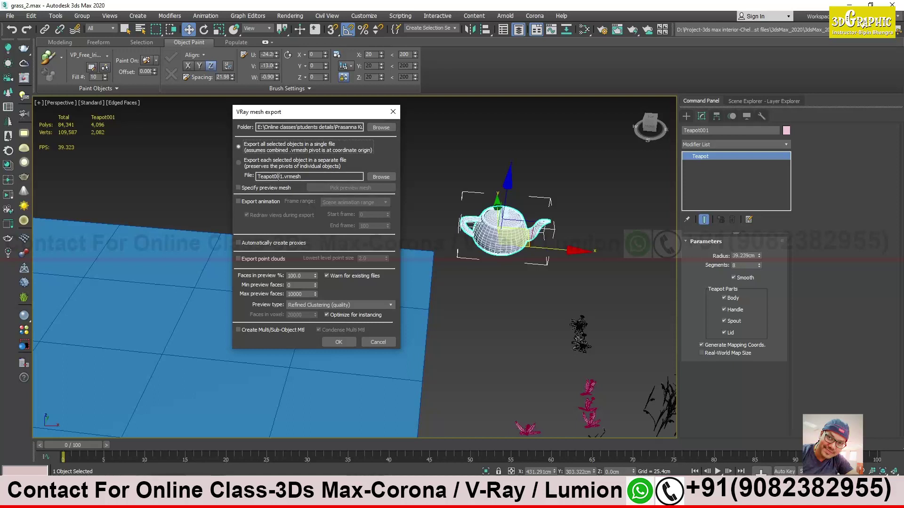
{"action": "left_click", "coordinate": [259, 244]}
{"action": "left_click_drag", "start_coordinate": [290, 117], "coordinate": [289, 112]}
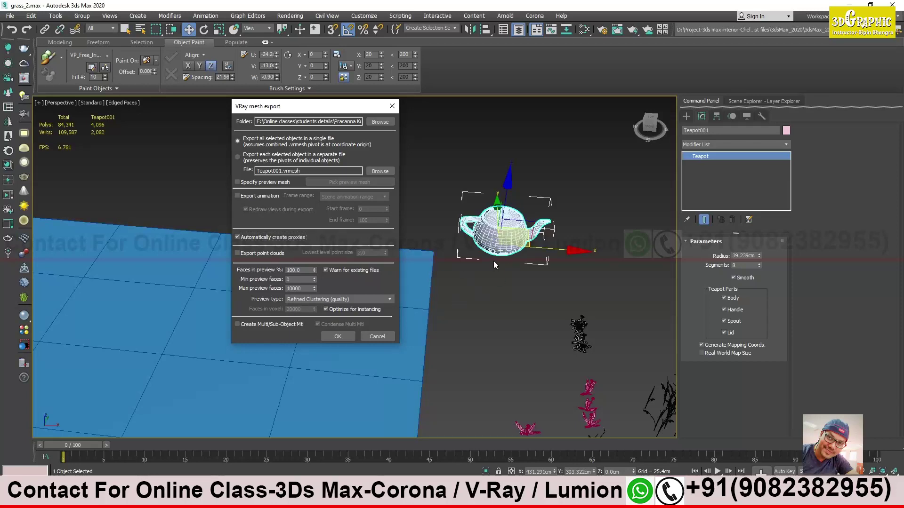
Set the max preview faces to 100 and faces in preview to 100%, and export the teapot as a V-Ray mesh.
{"action": "scroll", "coordinate": [503, 236], "scroll_direction": "up", "scroll_amount": 3}
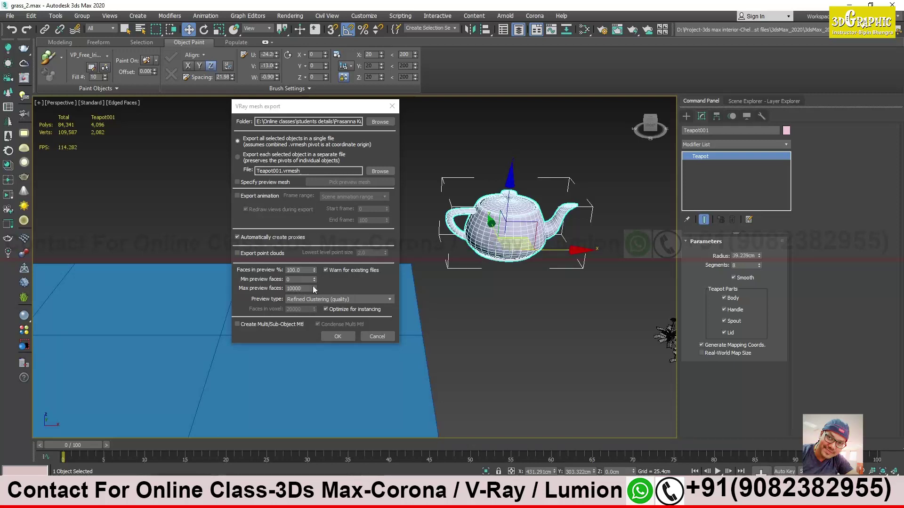
{"action": "double_click", "coordinate": [296, 288]}
{"action": "type", "text": "100"}
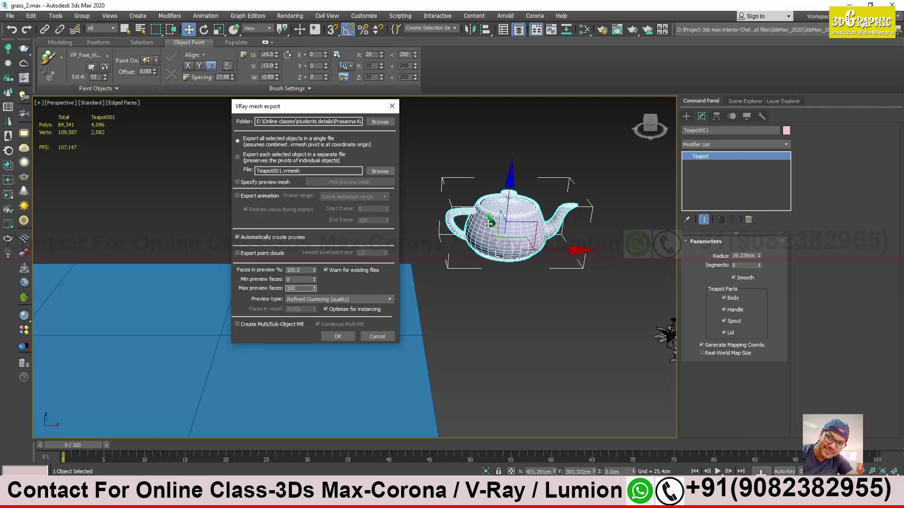
{"action": "double_click", "coordinate": [308, 271]}
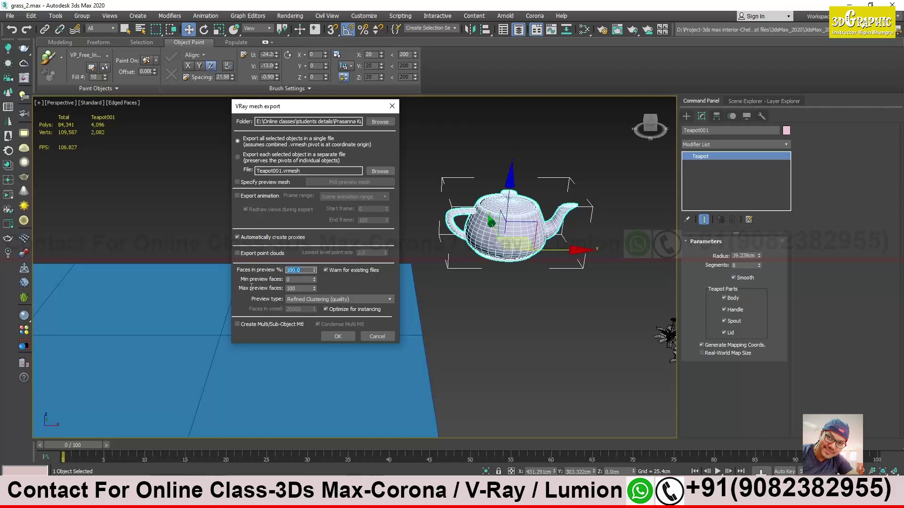
{"action": "type", "text": "50"}
{"action": "key", "text": "Return"}
{"action": "type", "text": "100"}
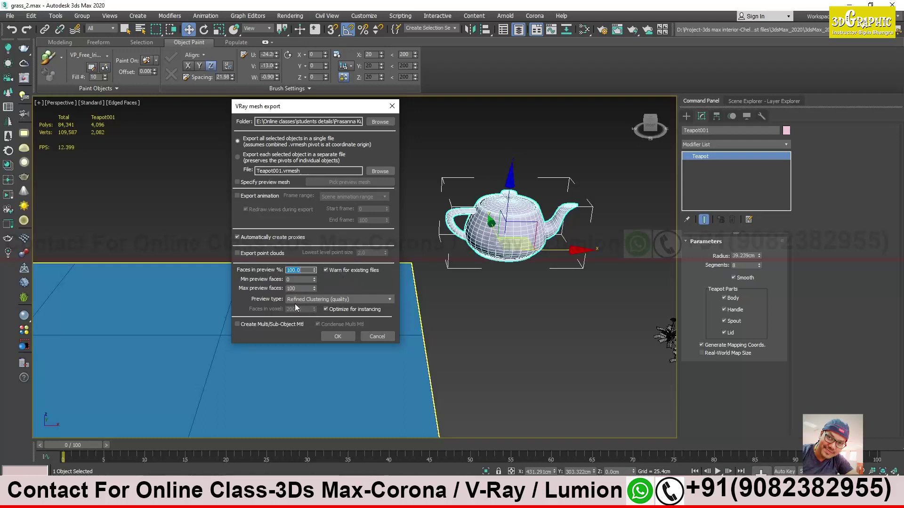
{"action": "left_click", "coordinate": [344, 337]}
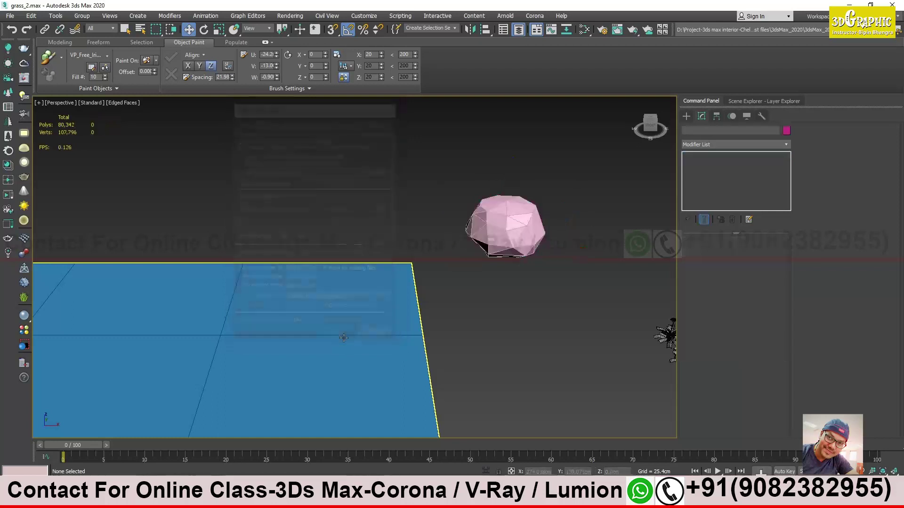
Select the teapot proxy beyond the plane's corner and set its display to show whole mesh.
{"action": "left_click", "coordinate": [523, 223]}
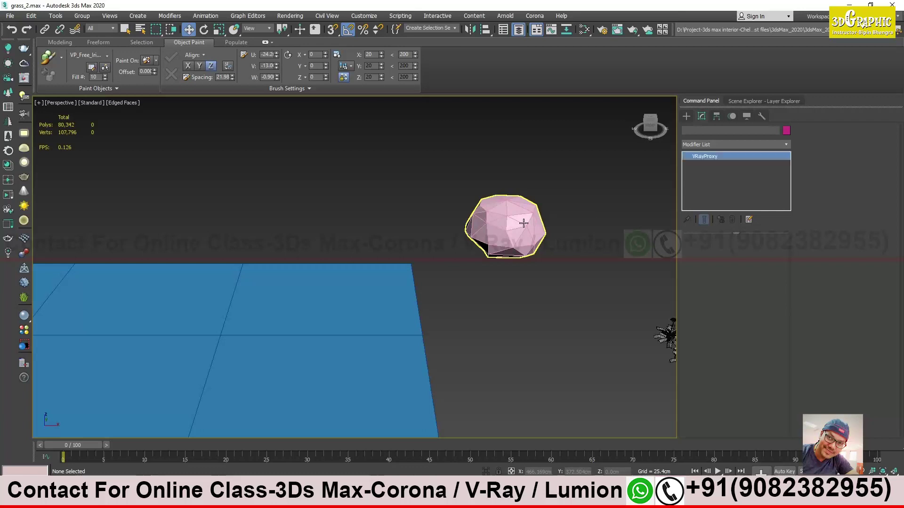
{"action": "middle_click_drag", "start_coordinate": [524, 223], "coordinate": [441, 240]}
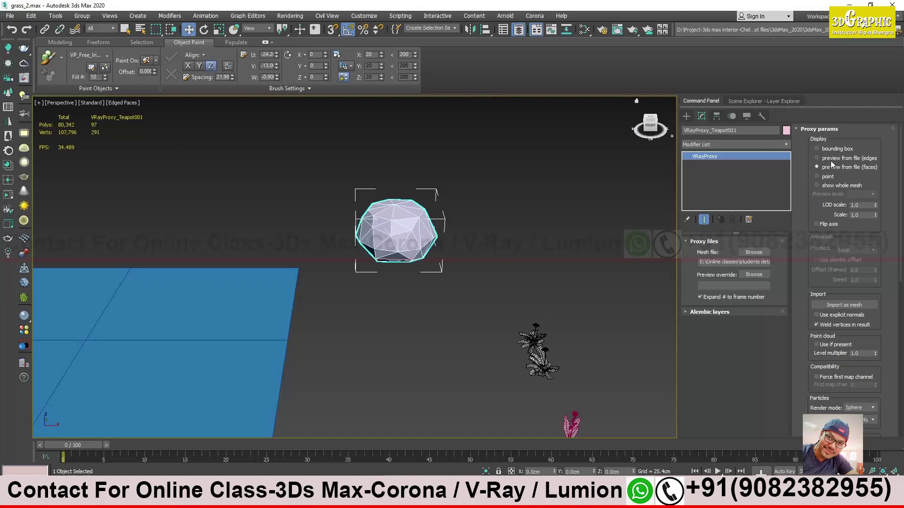
{"action": "left_click", "coordinate": [824, 187]}
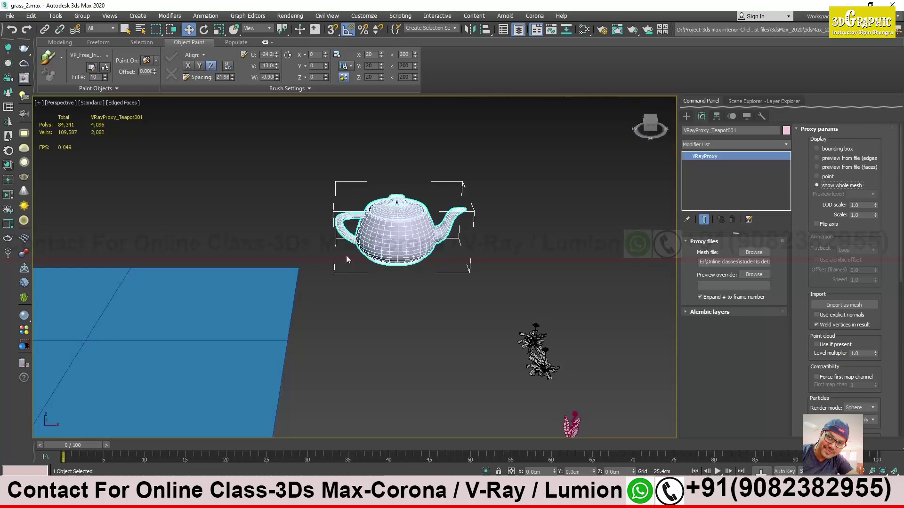
{"action": "middle_click_drag", "start_coordinate": [348, 256], "coordinate": [376, 253], "text": "alt"}
{"action": "scroll", "coordinate": [398, 225], "scroll_direction": "up", "scroll_amount": 5}
{"action": "middle_click_drag", "start_coordinate": [370, 213], "coordinate": [258, 199]}
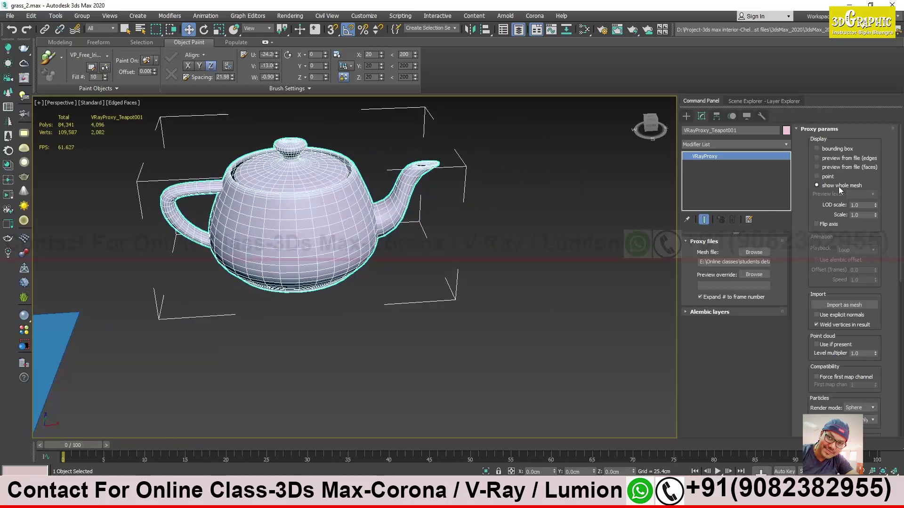
Try the bounding box and point displays on the teapot proxy and return it to preview from file (faces).
{"action": "left_click", "coordinate": [817, 167]}
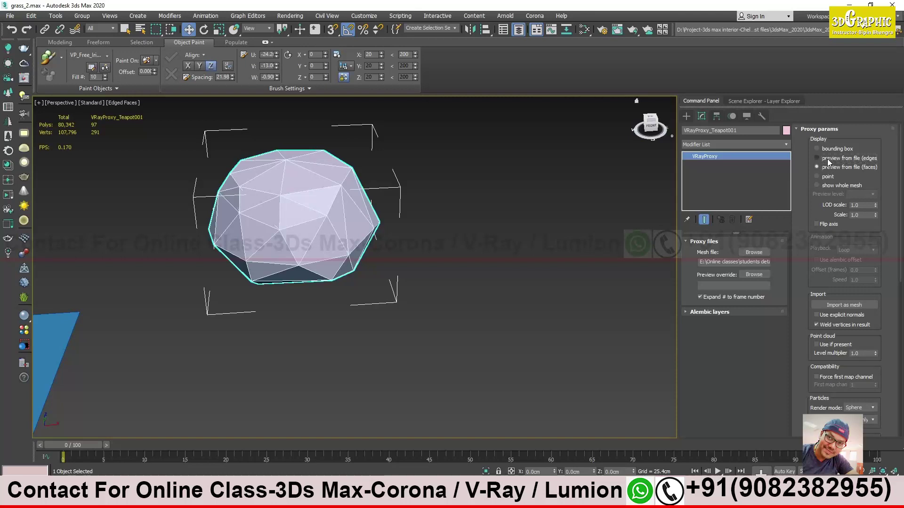
{"action": "left_click", "coordinate": [826, 149]}
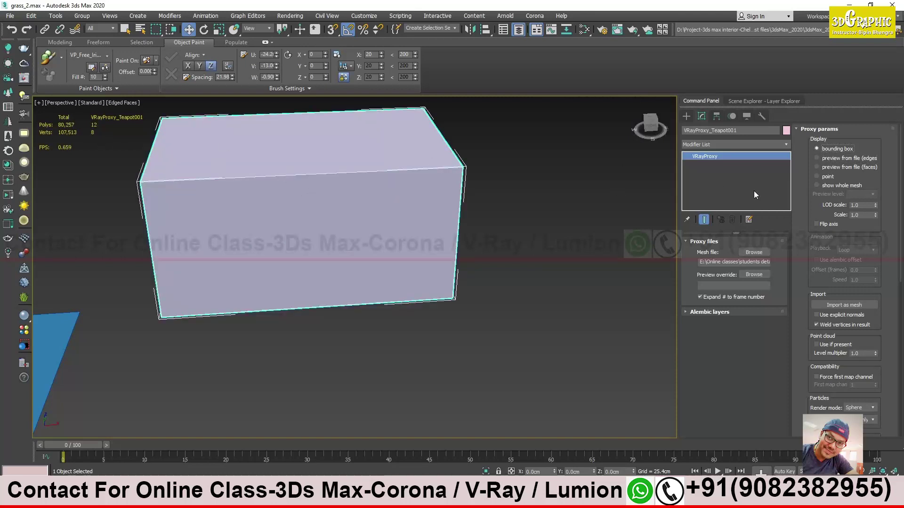
{"action": "left_click", "coordinate": [824, 178]}
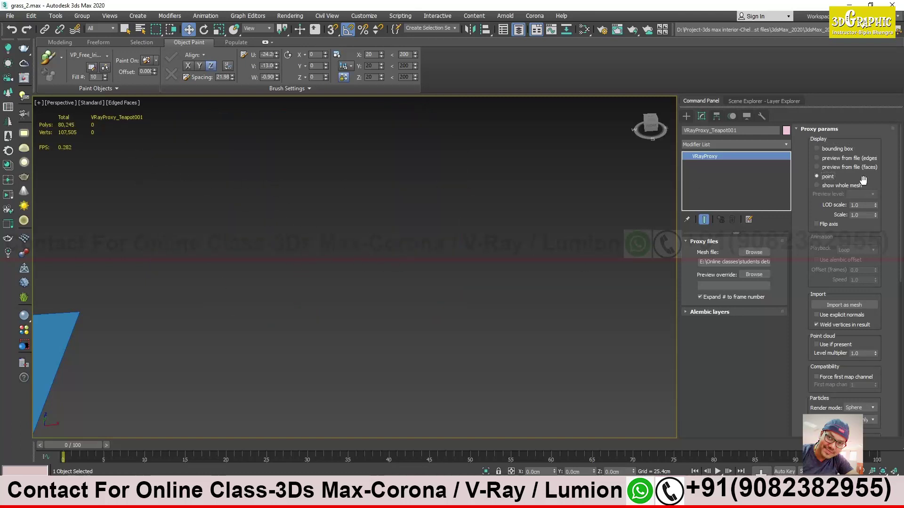
{"action": "left_click", "coordinate": [836, 168]}
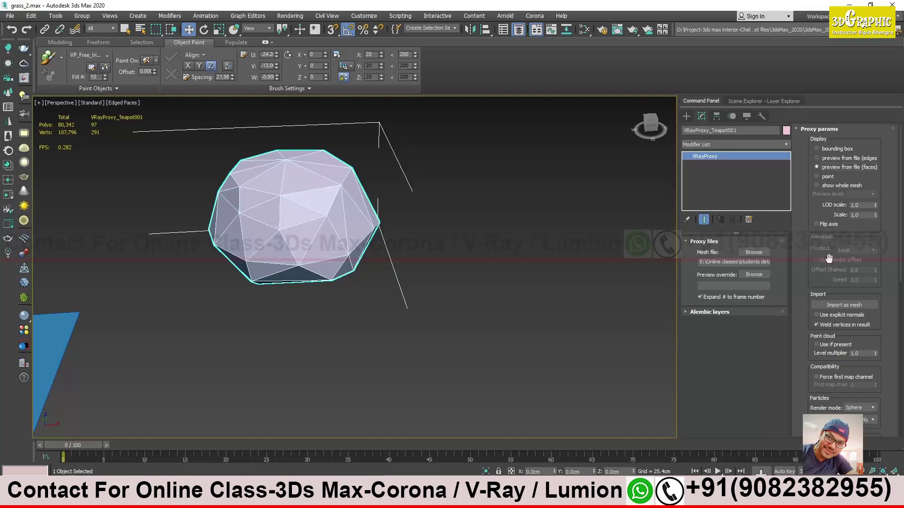
Examine the teapot proxy's low-poly preview up close in wireframe and in shaded display.
{"action": "left_click_drag", "start_coordinate": [809, 285], "coordinate": [810, 211]}
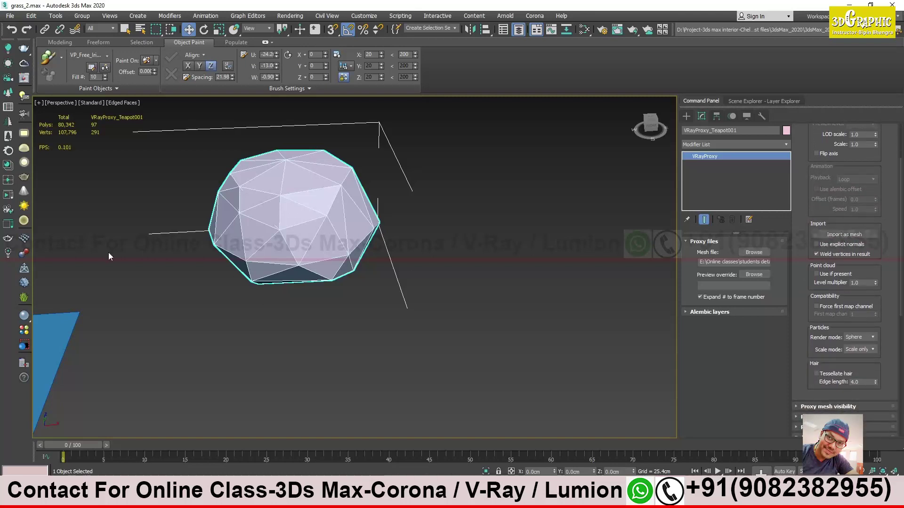
{"action": "middle_click_drag", "start_coordinate": [335, 249], "coordinate": [364, 275], "text": "alt"}
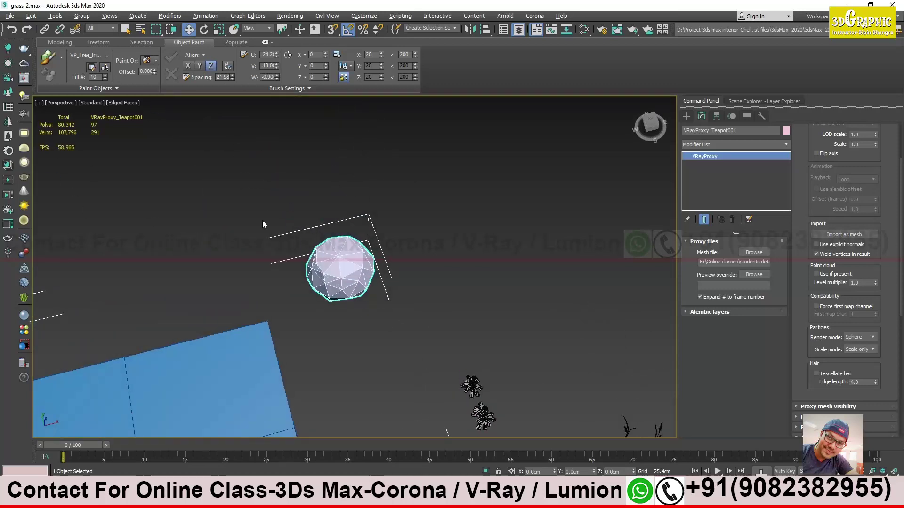
{"action": "middle_click_drag", "start_coordinate": [372, 315], "coordinate": [337, 324], "text": "alt"}
{"action": "key", "text": "F3"}
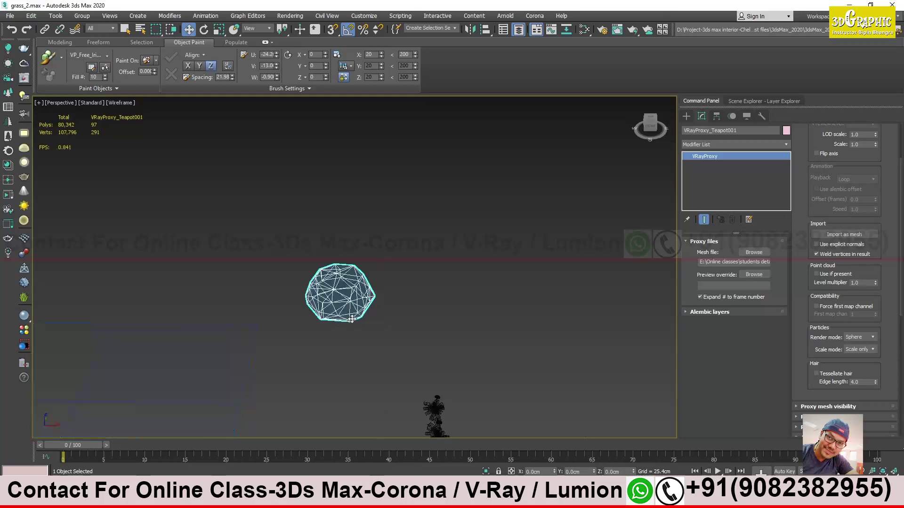
{"action": "key", "text": "z"}
{"action": "key", "text": "F3"}
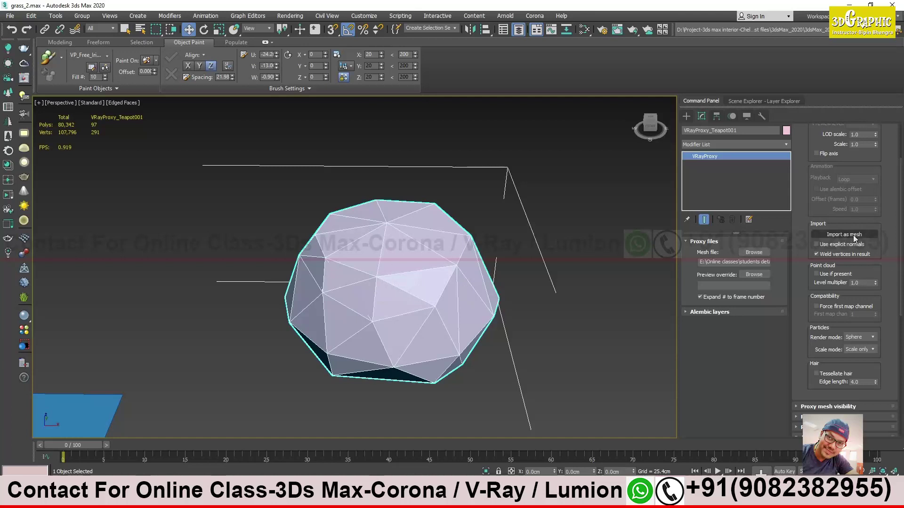
Look through the teapot proxy's mesh, hair and particle visibility settings.
{"action": "left_click_drag", "start_coordinate": [796, 304], "coordinate": [794, 205]}
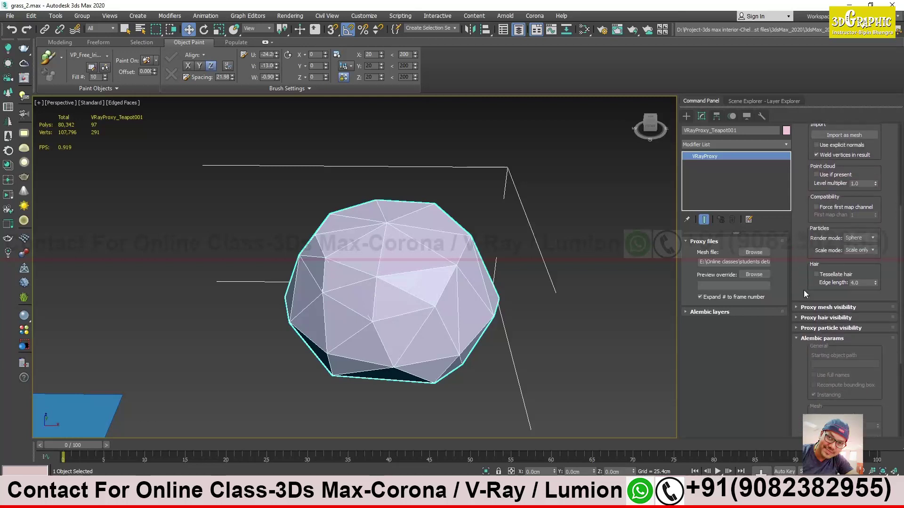
{"action": "left_click", "coordinate": [809, 308]}
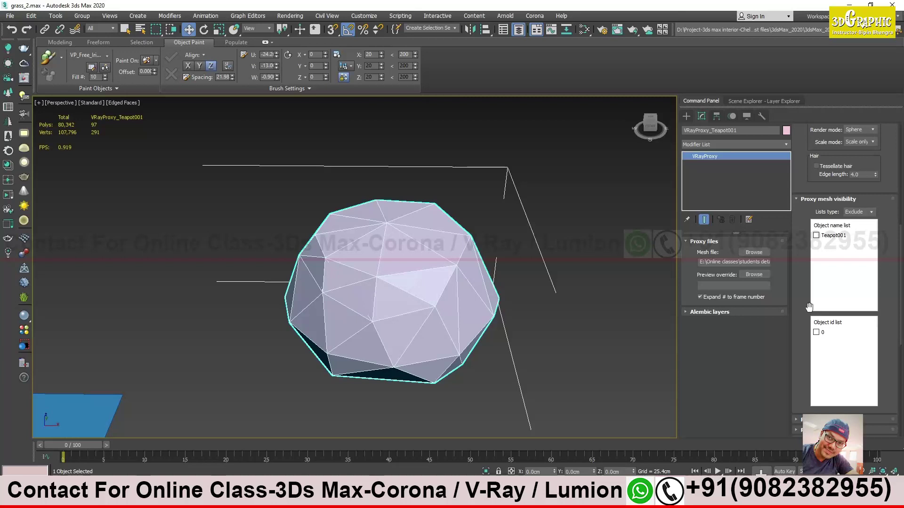
{"action": "left_click", "coordinate": [825, 199]}
{"action": "left_click", "coordinate": [818, 210]}
{"action": "left_click", "coordinate": [818, 210]}
{"action": "left_click", "coordinate": [818, 219]}
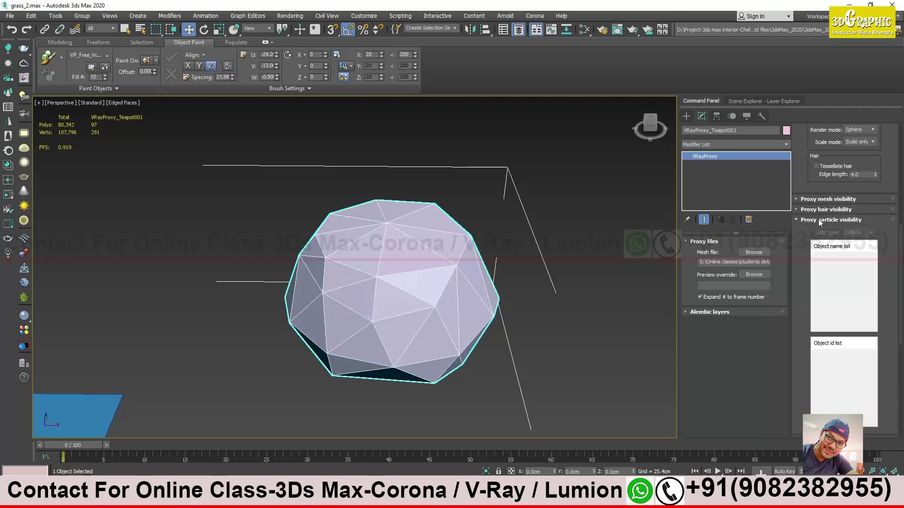
Look over the teapot proxy's display and import parameters and view its faceted preview from several angles.
{"action": "left_click", "coordinate": [819, 221]}
{"action": "left_click", "coordinate": [813, 231]}
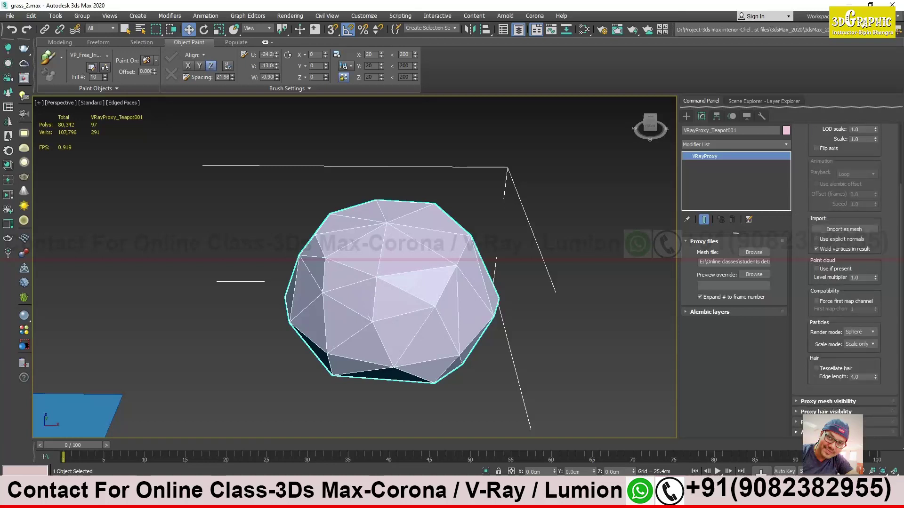
{"action": "scroll", "coordinate": [808, 282], "scroll_direction": "up", "scroll_amount": 3}
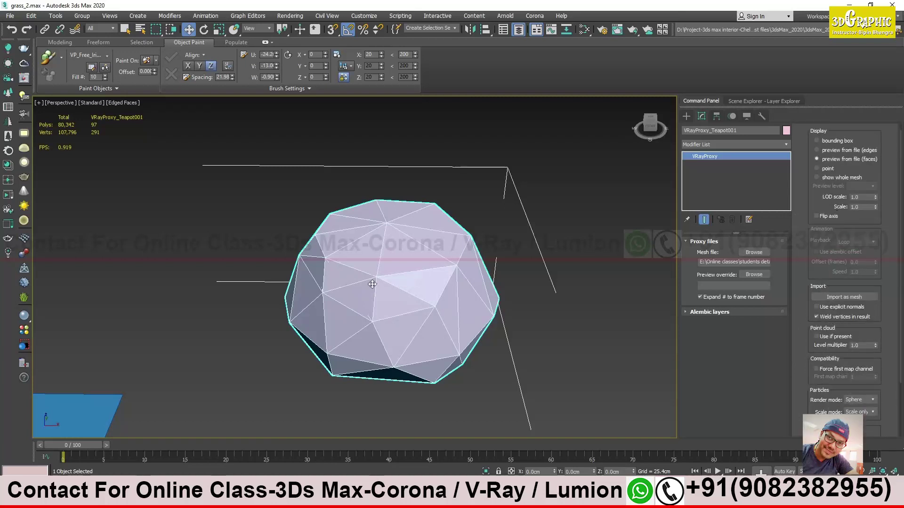
{"action": "middle_click_drag", "start_coordinate": [362, 305], "coordinate": [434, 264], "text": "alt"}
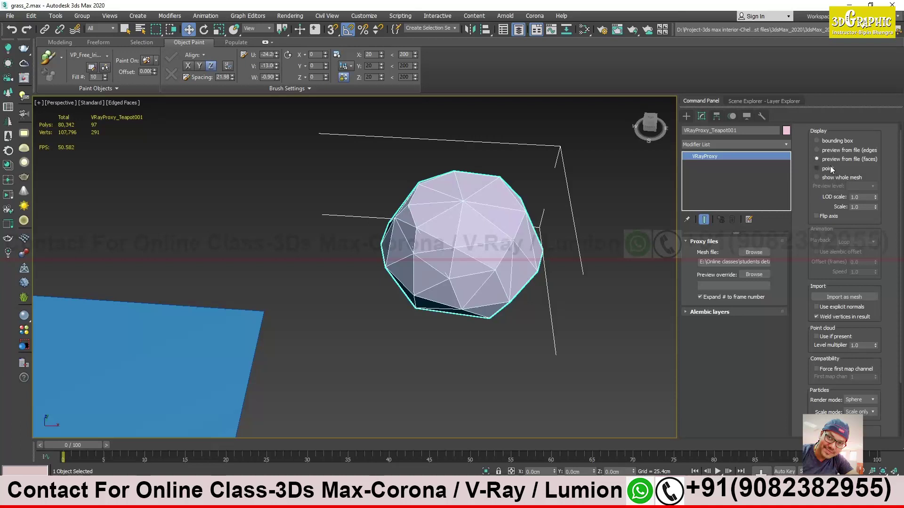
{"action": "middle_click_drag", "start_coordinate": [475, 262], "coordinate": [475, 269]}
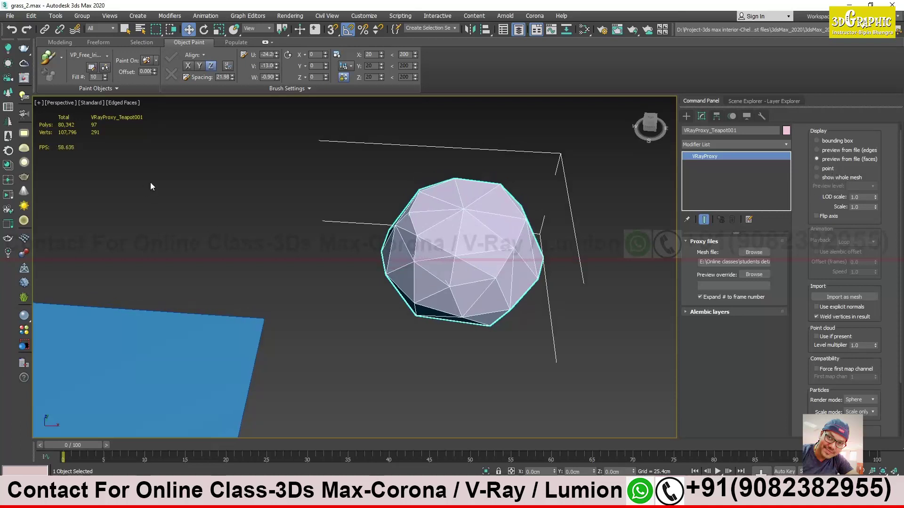
{"action": "scroll", "coordinate": [452, 304], "scroll_direction": "down", "scroll_amount": 1}
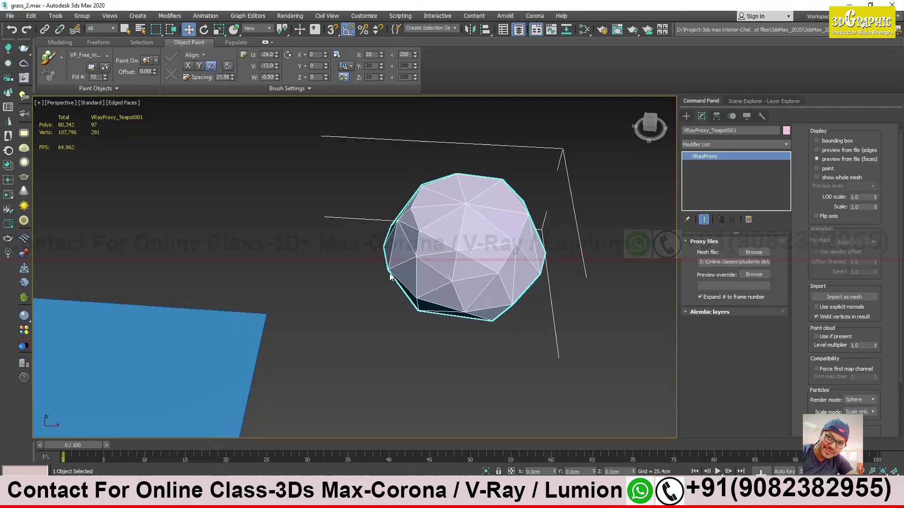
{"action": "scroll", "coordinate": [433, 325], "scroll_direction": "down", "scroll_amount": 3}
{"action": "middle_click_drag", "start_coordinate": [433, 325], "coordinate": [462, 342], "text": "alt"}
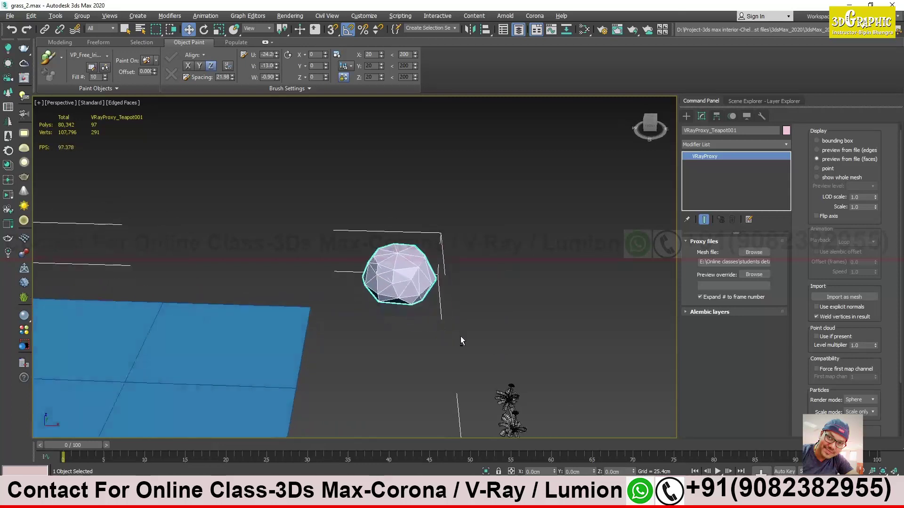
Look over the V-Ray image sampling settings in Render Setup.
{"action": "left_click", "coordinate": [602, 30]}
{"action": "left_click", "coordinate": [339, 151]}
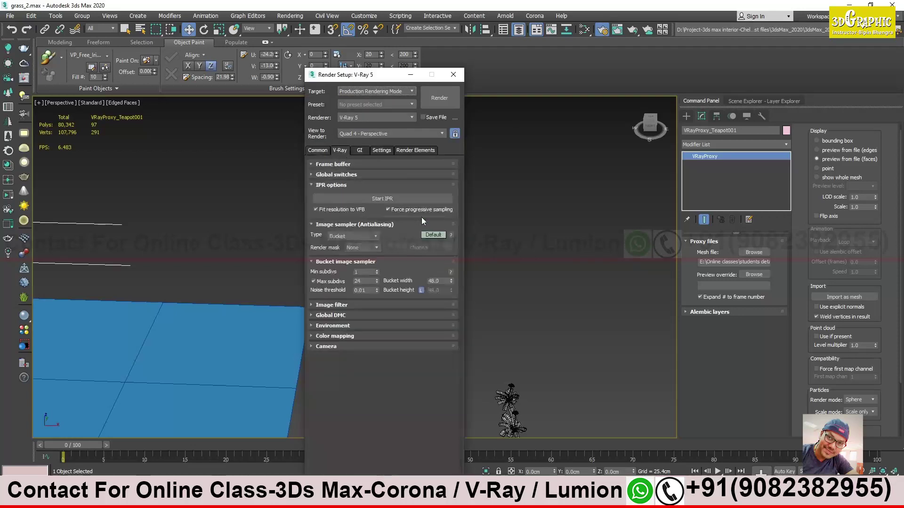
{"action": "left_click_drag", "start_coordinate": [357, 74], "coordinate": [658, 110]}
{"action": "middle_click_drag", "start_coordinate": [378, 218], "coordinate": [281, 245], "text": "alt"}
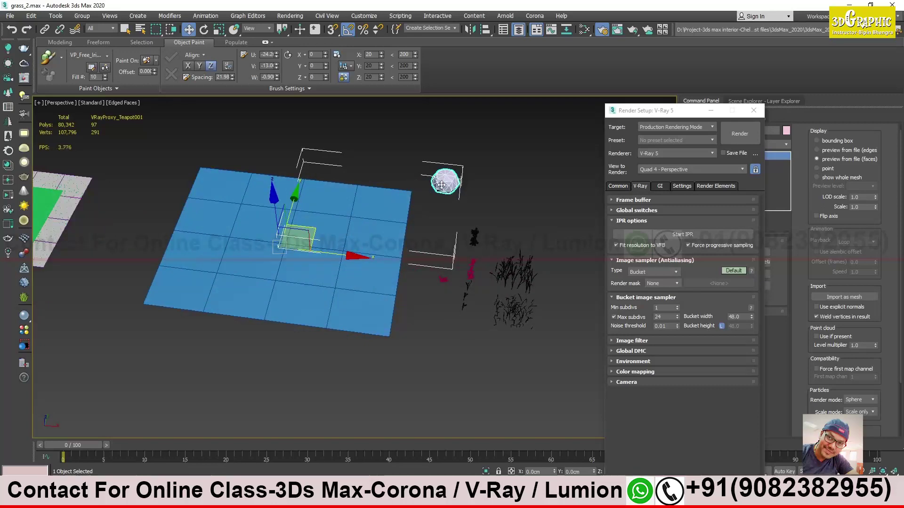
{"action": "left_click", "coordinate": [754, 110]}
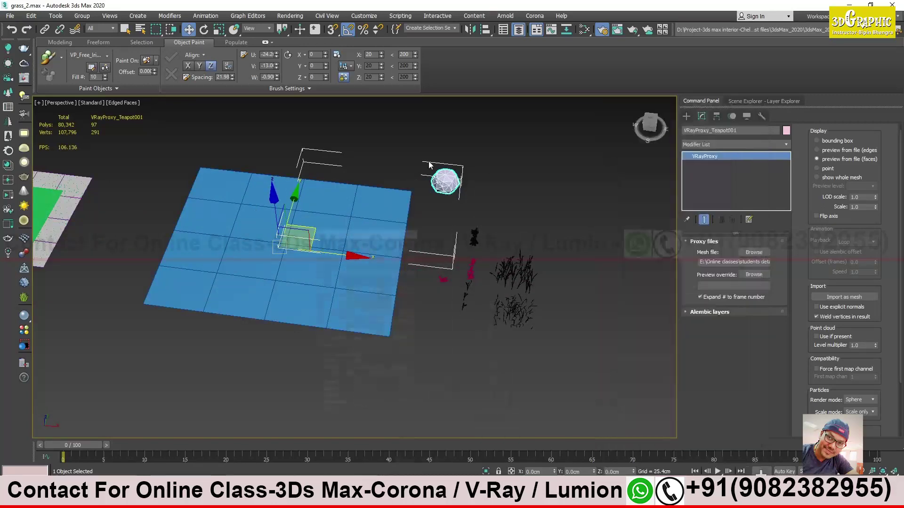
Examine where the teapot proxy's pivot sits relative to its mesh and the blue plane.
{"action": "middle_click_drag", "start_coordinate": [271, 239], "coordinate": [249, 236], "text": "alt"}
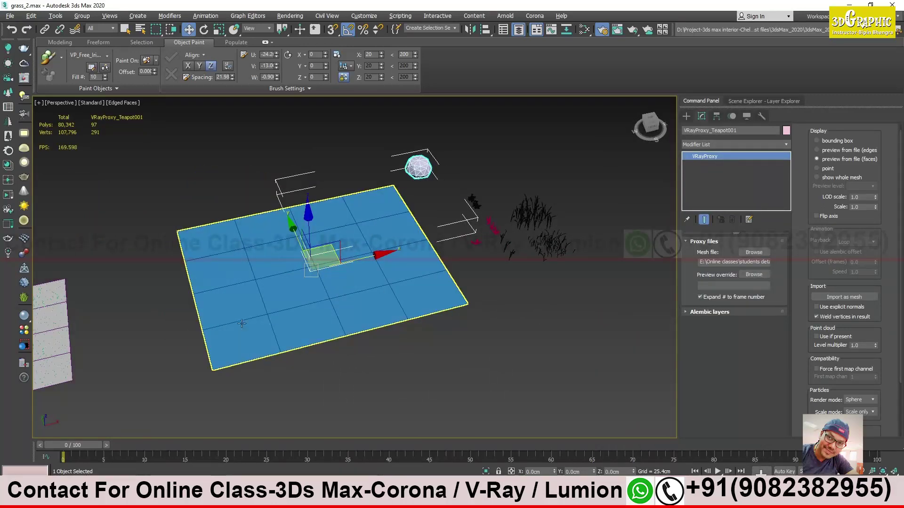
{"action": "middle_click_drag", "start_coordinate": [363, 221], "coordinate": [349, 222], "text": "alt"}
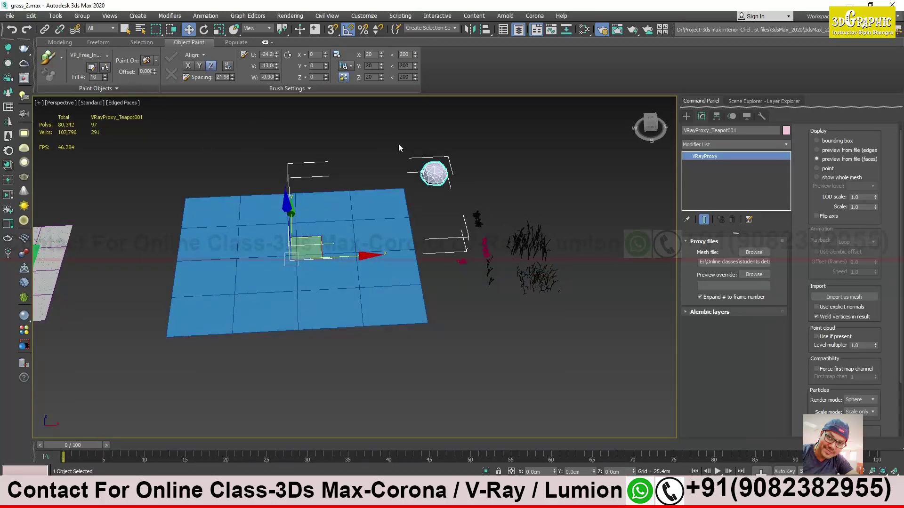
{"action": "left_click", "coordinate": [437, 178]}
{"action": "scroll", "coordinate": [214, 213], "scroll_direction": "up", "scroll_amount": 8}
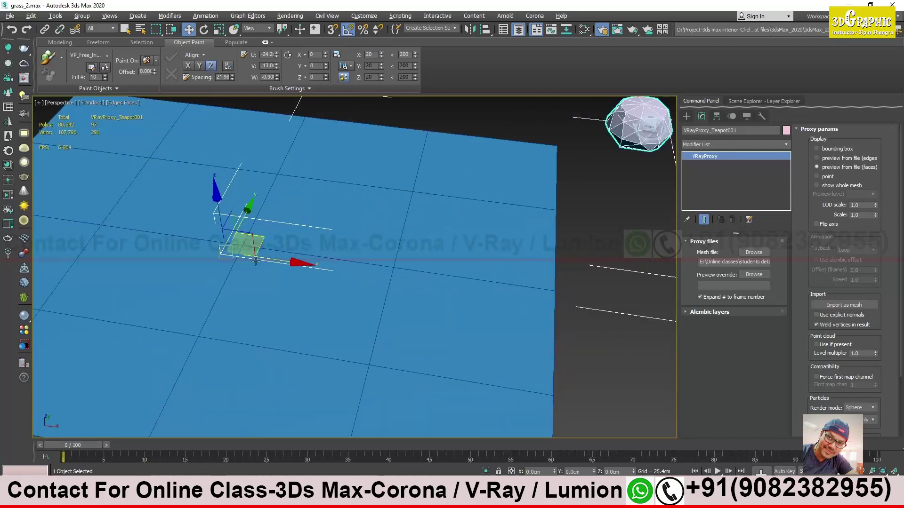
{"action": "middle_click_drag", "start_coordinate": [254, 243], "coordinate": [207, 276]}
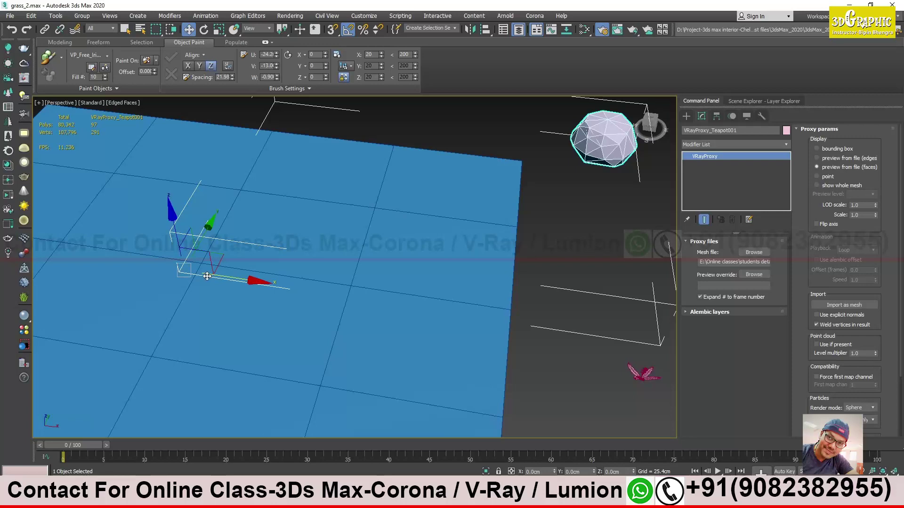
{"action": "left_click", "coordinate": [608, 195]}
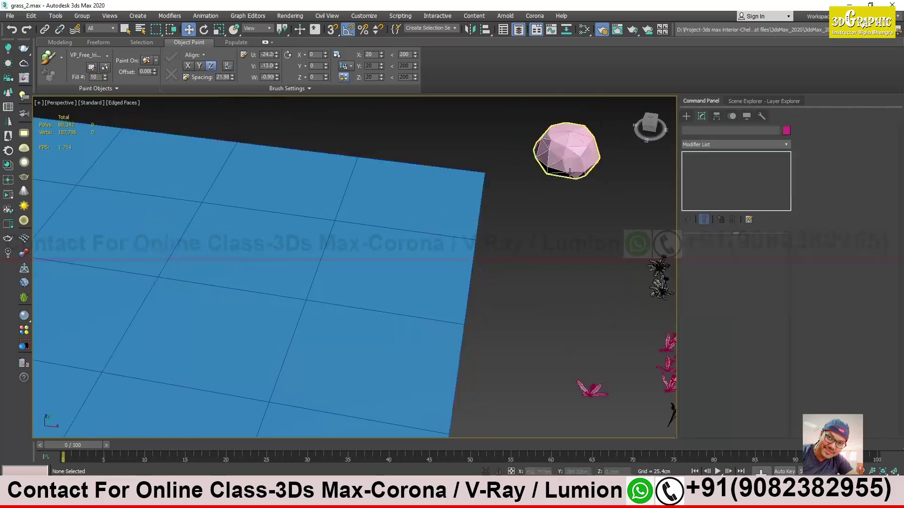
{"action": "left_click", "coordinate": [571, 170]}
{"action": "middle_click_drag", "start_coordinate": [570, 170], "coordinate": [513, 188]}
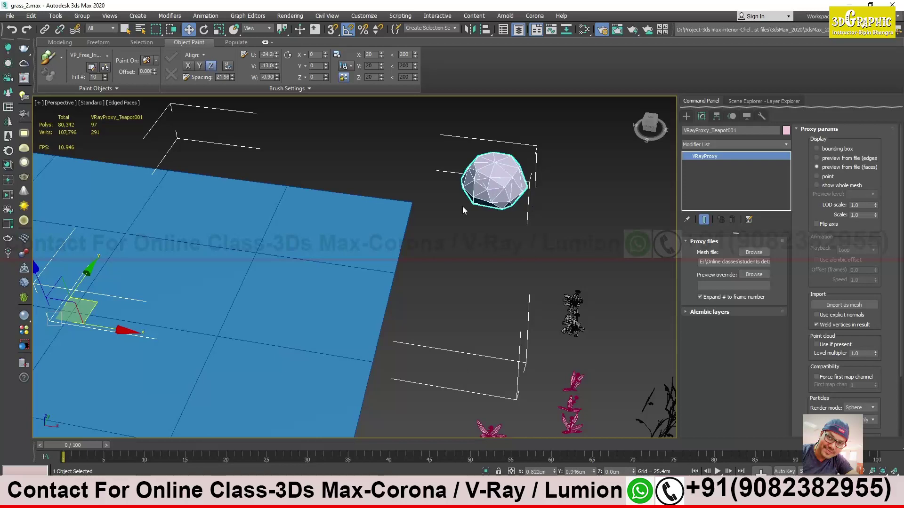
{"action": "middle_click_drag", "start_coordinate": [462, 206], "coordinate": [403, 233]}
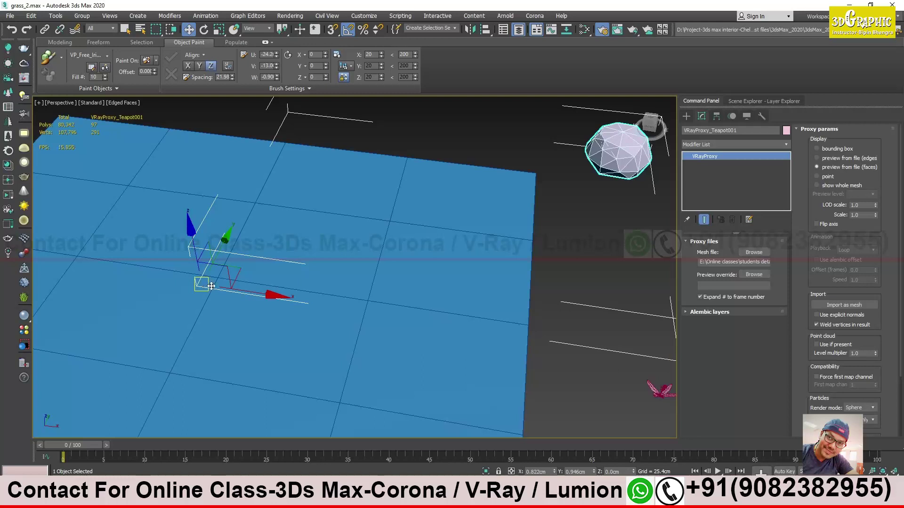
Center the teapot proxy's pivot to the object with Affect Pivot Only.
{"action": "left_click", "coordinate": [716, 116]}
{"action": "left_click", "coordinate": [737, 181]}
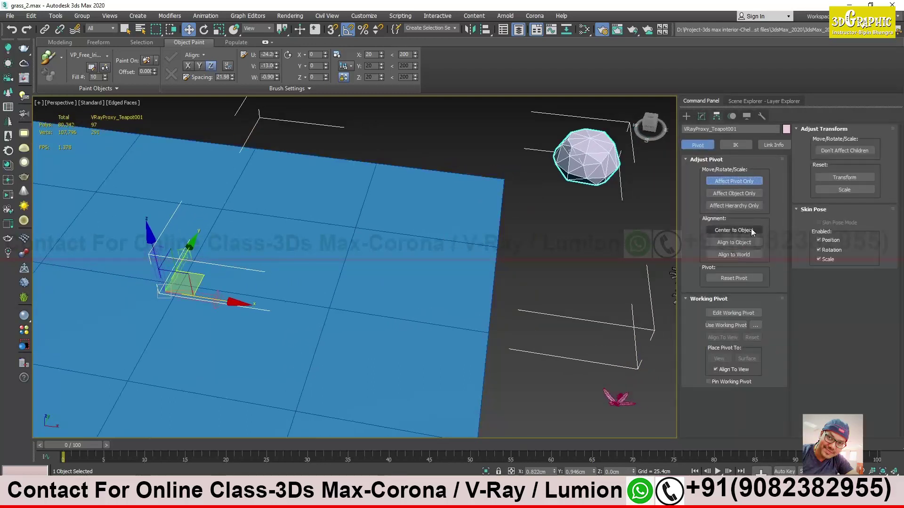
{"action": "left_click", "coordinate": [733, 230]}
{"action": "middle_click_drag", "start_coordinate": [583, 162], "coordinate": [306, 281]}
{"action": "scroll", "coordinate": [467, 263], "scroll_direction": "up", "scroll_amount": 3}
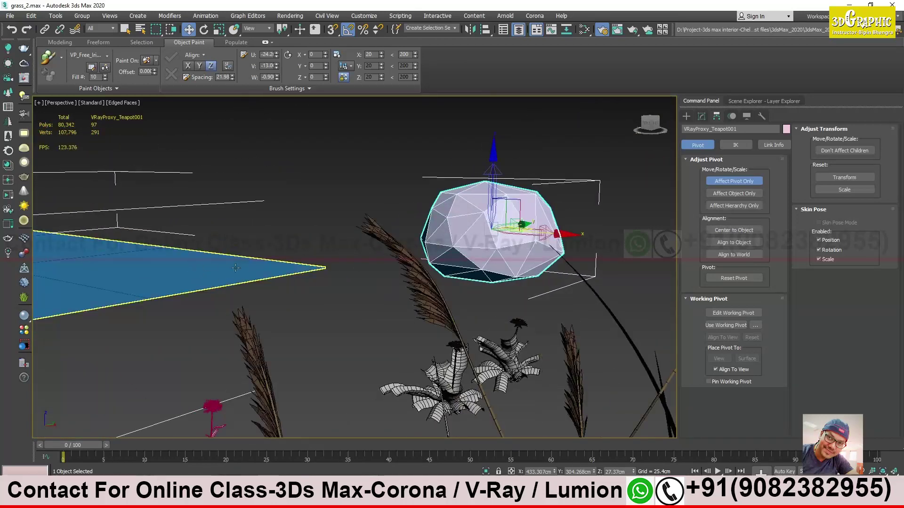
{"action": "middle_click_drag", "start_coordinate": [422, 284], "coordinate": [339, 264], "text": "alt"}
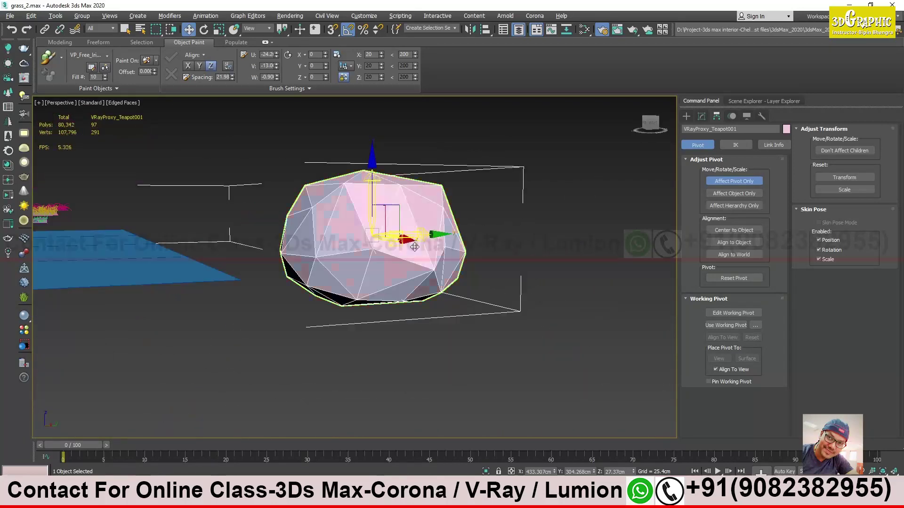
Move the proxy's pivot straight down to the base of its mesh, aligning it precisely in the front view.
{"action": "left_click_drag", "start_coordinate": [381, 183], "coordinate": [381, 266]}
{"action": "middle_click_drag", "start_coordinate": [381, 267], "coordinate": [267, 215], "text": "alt"}
{"action": "key", "text": "f"}
{"action": "scroll", "coordinate": [371, 269], "scroll_direction": "up", "scroll_amount": 6}
{"action": "scroll", "coordinate": [425, 242], "scroll_direction": "up", "scroll_amount": 8}
{"action": "left_click_drag", "start_coordinate": [397, 215], "coordinate": [397, 203]}
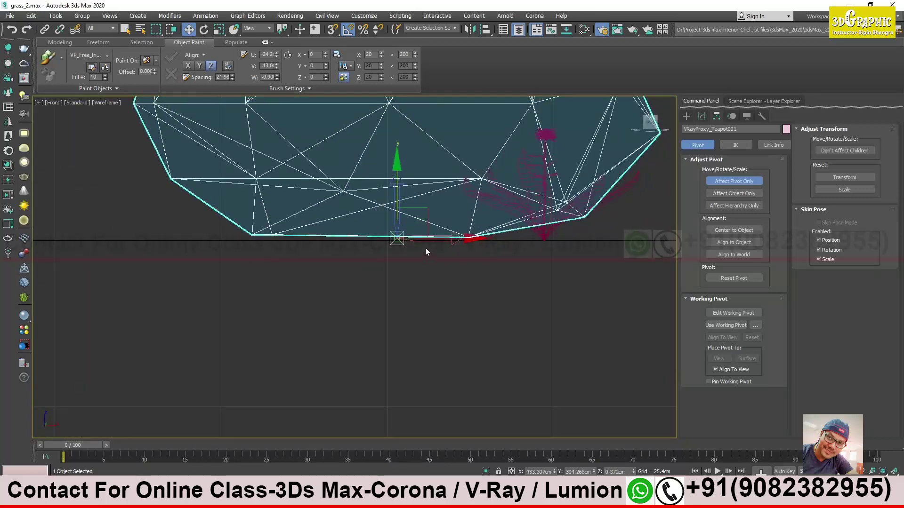
Return to the perspective view and finish editing the teapot proxy's pivot.
{"action": "key", "text": "p"}
{"action": "scroll", "coordinate": [429, 240], "scroll_direction": "down", "scroll_amount": 5}
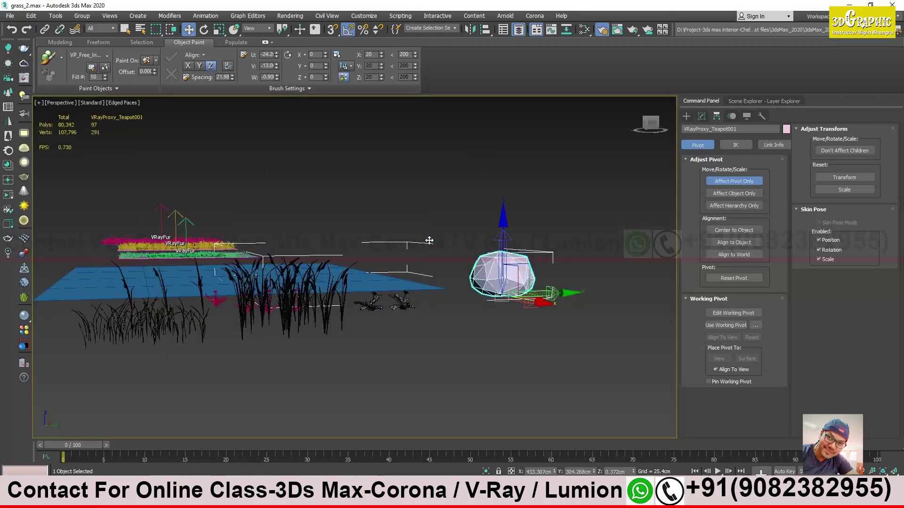
{"action": "middle_click_drag", "start_coordinate": [512, 231], "coordinate": [270, 235], "text": "alt"}
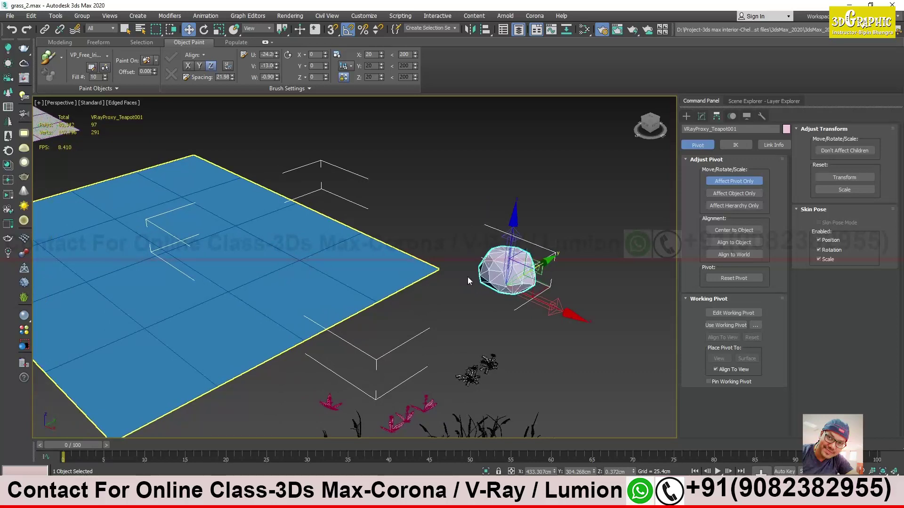
{"action": "middle_click_drag", "start_coordinate": [468, 281], "coordinate": [414, 287], "text": "alt"}
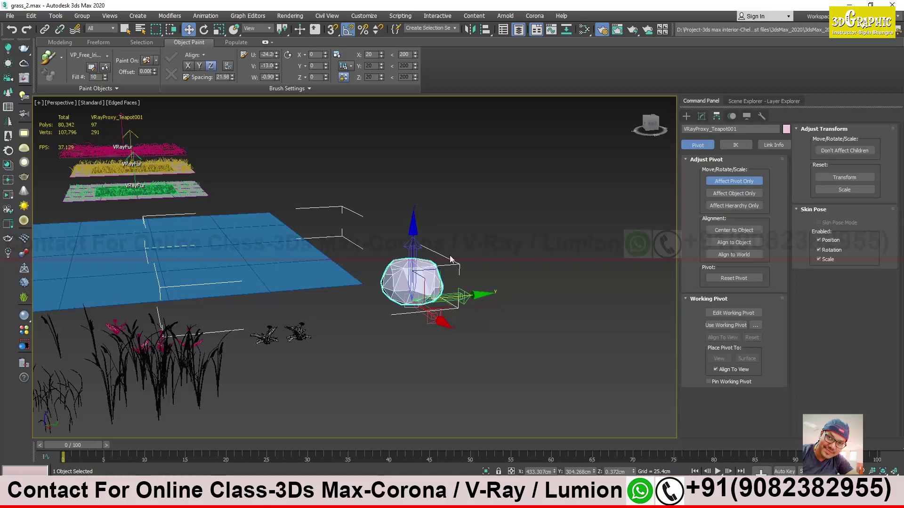
{"action": "left_click", "coordinate": [734, 181]}
{"action": "left_click", "coordinate": [699, 118]}
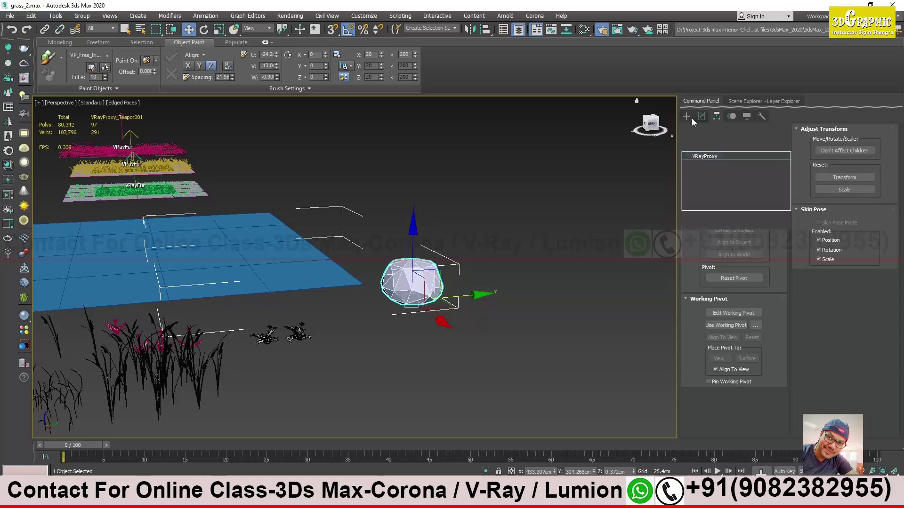
{"action": "left_click", "coordinate": [686, 116]}
Reselect the teapot proxy and start Object Paint using the selected object as the brush.
{"action": "middle_click_drag", "start_coordinate": [346, 267], "coordinate": [518, 247], "text": "alt"}
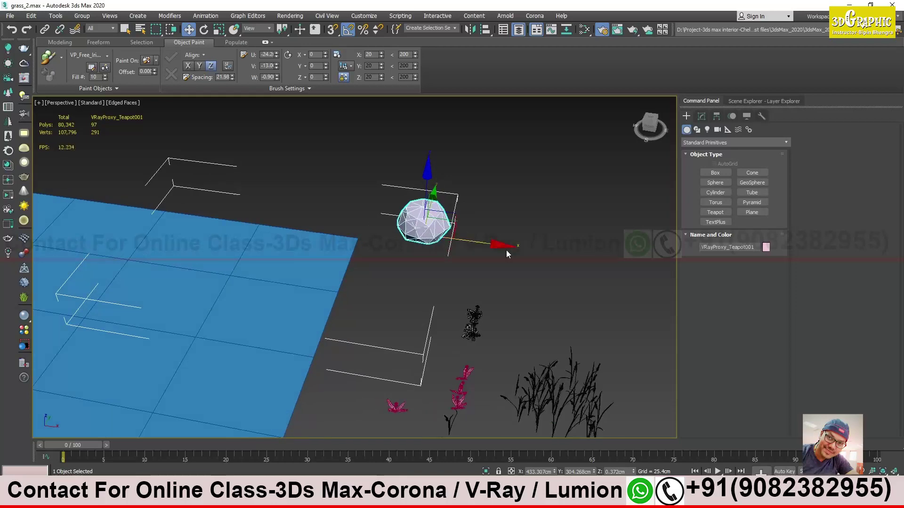
{"action": "left_click", "coordinate": [453, 276]}
{"action": "left_click", "coordinate": [414, 231]}
{"action": "middle_click_drag", "start_coordinate": [364, 240], "coordinate": [390, 239], "text": "alt"}
{"action": "scroll", "coordinate": [287, 228], "scroll_direction": "down", "scroll_amount": 3}
{"action": "middle_click_drag", "start_coordinate": [273, 231], "coordinate": [361, 219]}
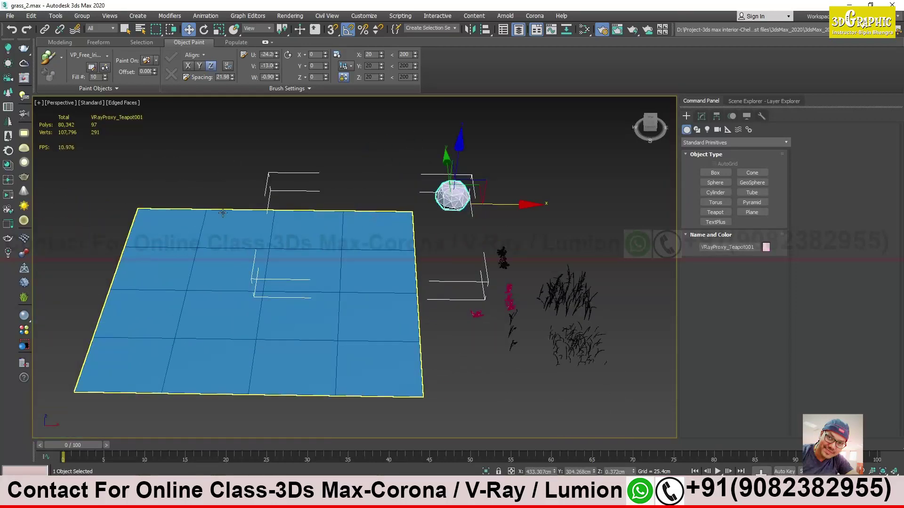
{"action": "left_click", "coordinate": [61, 57]}
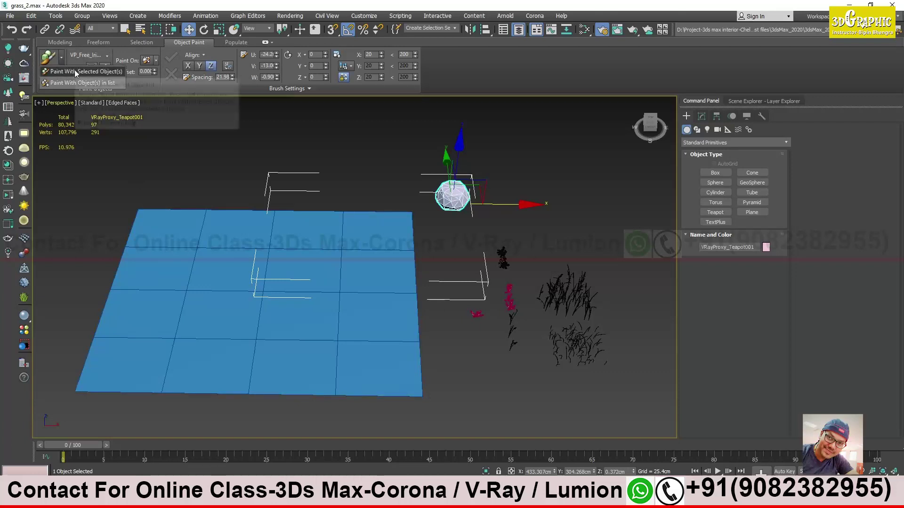
{"action": "left_click", "coordinate": [74, 71]}
Paint eight individual copies of the teapot proxy across the back and left part of the blue plane.
{"action": "left_click", "coordinate": [156, 238]}
{"action": "left_click", "coordinate": [198, 240]}
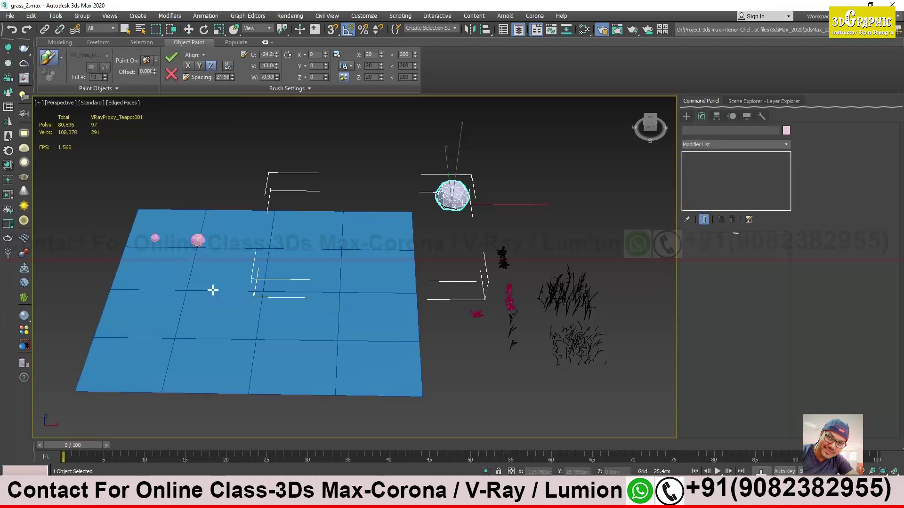
{"action": "left_click", "coordinate": [238, 242]}
{"action": "left_click", "coordinate": [313, 247]}
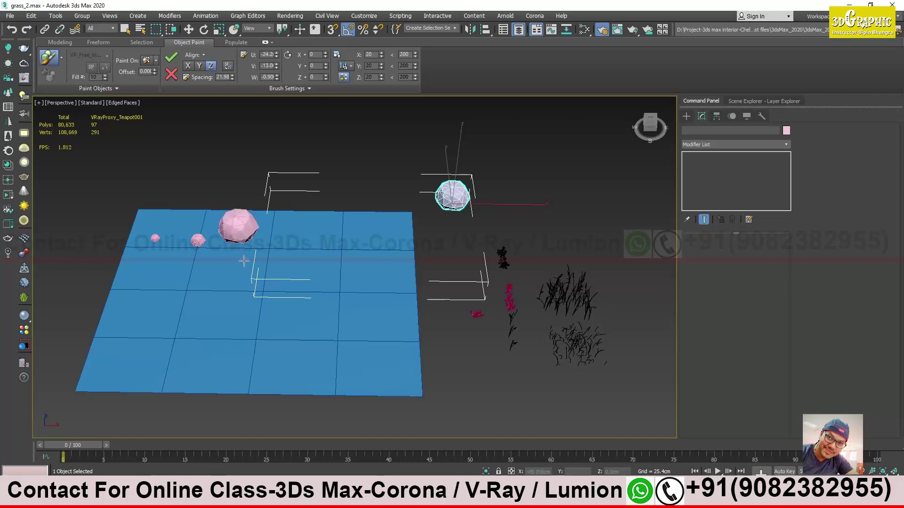
{"action": "left_click", "coordinate": [180, 324]}
{"action": "left_click", "coordinate": [134, 294]}
{"action": "left_click", "coordinate": [238, 288]}
{"action": "left_click", "coordinate": [223, 338]}
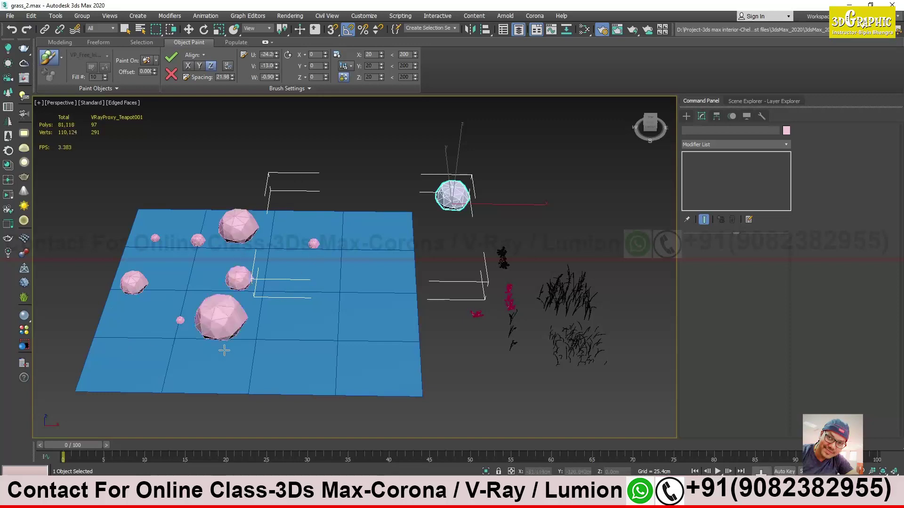
Try painting a few more proxy copies around the middle and right part of the plane.
{"action": "middle_click_drag", "start_coordinate": [223, 338], "coordinate": [242, 298], "text": "alt"}
{"action": "middle_click_drag", "start_coordinate": [222, 228], "coordinate": [233, 234], "text": "alt"}
{"action": "middle_click_drag", "start_coordinate": [142, 243], "coordinate": [324, 224], "text": "alt"}
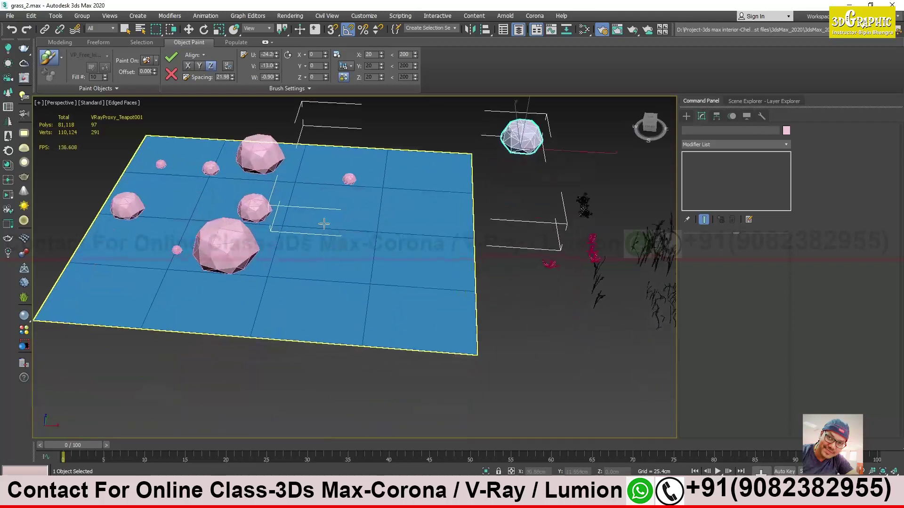
{"action": "left_click", "coordinate": [269, 264]}
{"action": "left_click", "coordinate": [395, 255]}
{"action": "middle_click_drag", "start_coordinate": [360, 308], "coordinate": [391, 260], "text": "alt"}
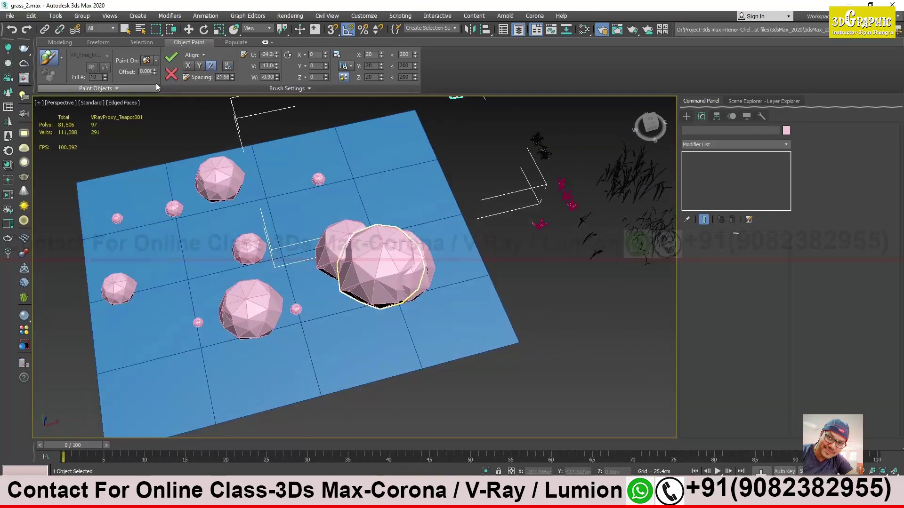
Try an Object Paint offset of 8.60 on the painted proxies and reset the offset to 0.
{"action": "left_click_drag", "start_coordinate": [154, 69], "coordinate": [154, 58]}
{"action": "middle_click_drag", "start_coordinate": [268, 216], "coordinate": [248, 165], "text": "alt"}
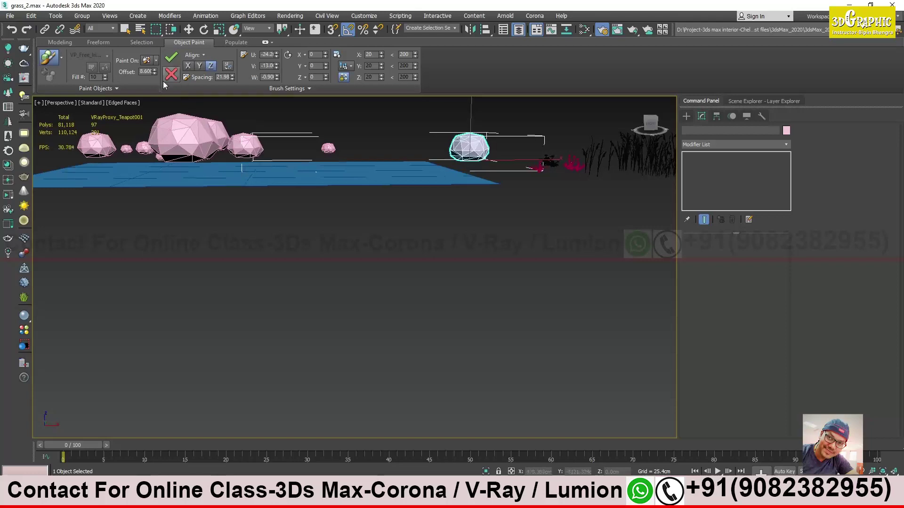
{"action": "right_click", "coordinate": [154, 72]}
Reset the Object Paint spacing to its minimum value.
{"action": "middle_click_drag", "start_coordinate": [205, 126], "coordinate": [308, 82], "text": "alt"}
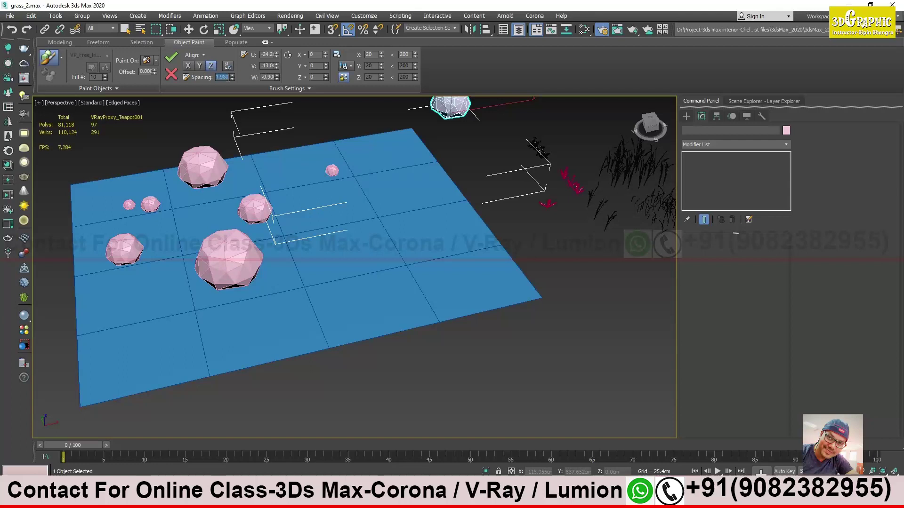
{"action": "right_click", "coordinate": [232, 77]}
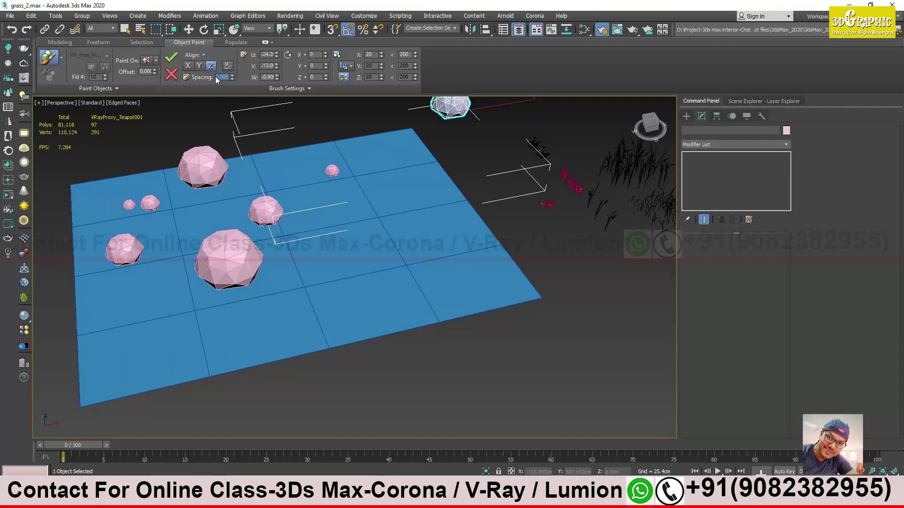
Paint more proxy copies across the plane's middle and along its front left area, with the Object Paint spacing set to 0.870.
{"action": "left_click_drag", "start_coordinate": [320, 278], "coordinate": [397, 256]}
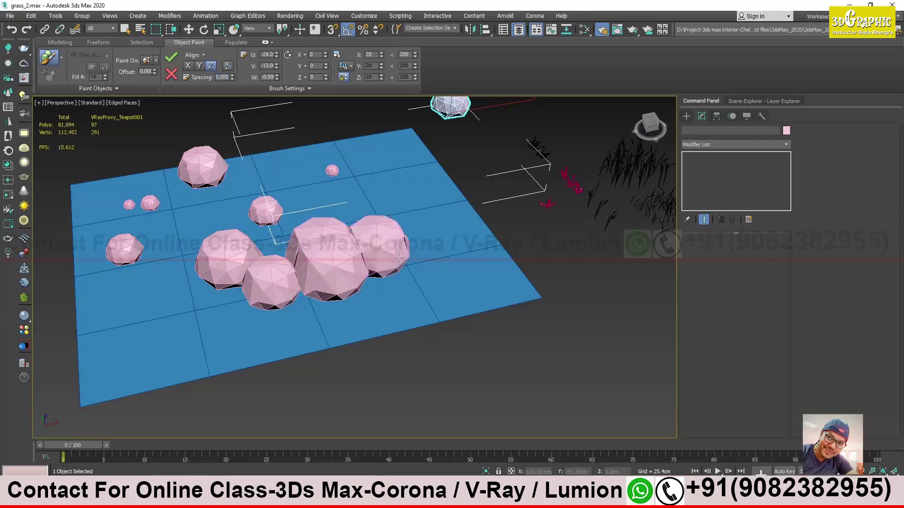
{"action": "mouse_move", "coordinate": [232, 77]}
{"action": "left_mouse_down"}
{"action": "mouse_move", "coordinate": [566, 40]}
{"action": "mouse_move", "coordinate": [582, 226]}
{"action": "left_mouse_up"}
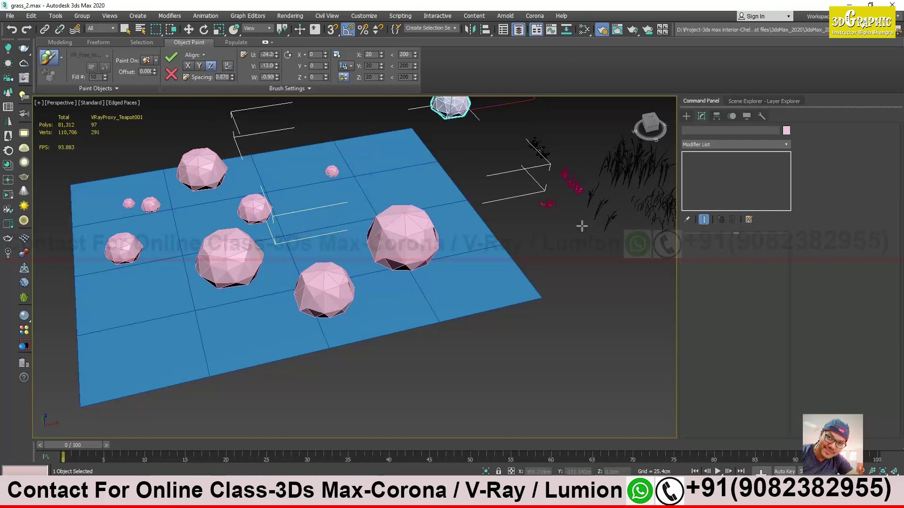
{"action": "left_click_drag", "start_coordinate": [87, 289], "coordinate": [276, 323]}
{"action": "mouse_move", "coordinate": [244, 297]}
{"action": "middle_mouse_down", "text": "alt"}
{"action": "mouse_move", "coordinate": [232, 274]}
{"action": "mouse_move", "coordinate": [289, 270]}
{"action": "mouse_move", "coordinate": [347, 284]}
{"action": "mouse_move", "coordinate": [219, 295]}
{"action": "mouse_move", "coordinate": [299, 309]}
{"action": "mouse_move", "coordinate": [250, 308]}
{"action": "mouse_move", "coordinate": [328, 309]}
{"action": "mouse_move", "coordinate": [357, 240]}
{"action": "mouse_move", "coordinate": [386, 245]}
{"action": "mouse_move", "coordinate": [395, 236]}
{"action": "middle_mouse_up", "text": "alt"}
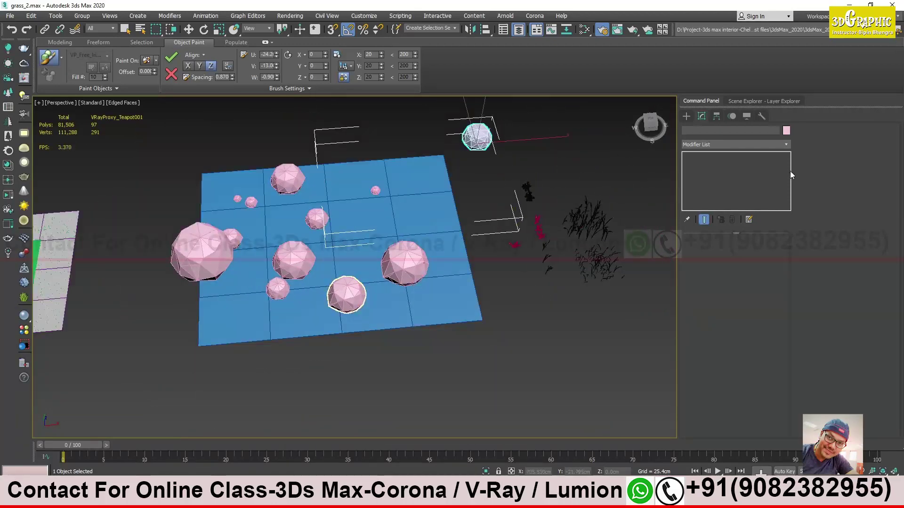
Unhide the light layer, leave Object Paint and look through VRayCam001.
{"action": "left_click", "coordinate": [730, 101]}
{"action": "left_click", "coordinate": [695, 157]}
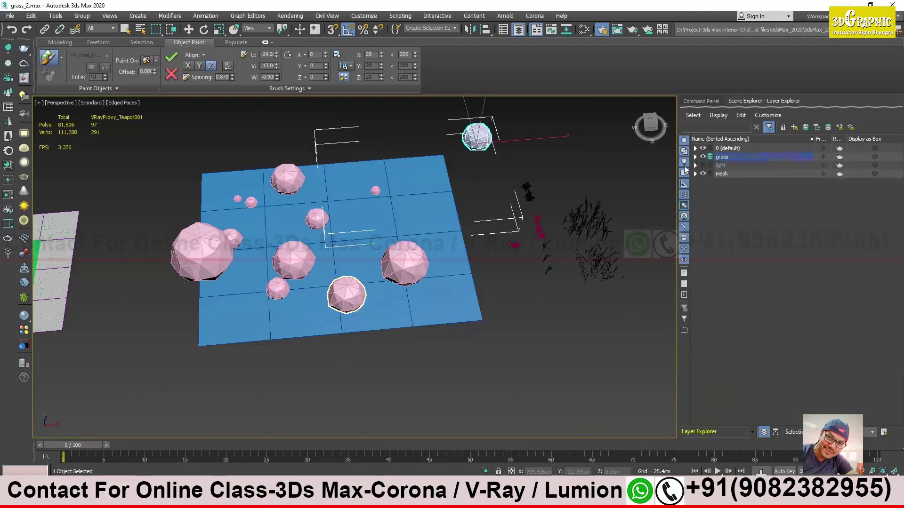
{"action": "left_click", "coordinate": [702, 165]}
{"action": "middle_click_drag", "start_coordinate": [433, 298], "coordinate": [409, 355], "text": "alt"}
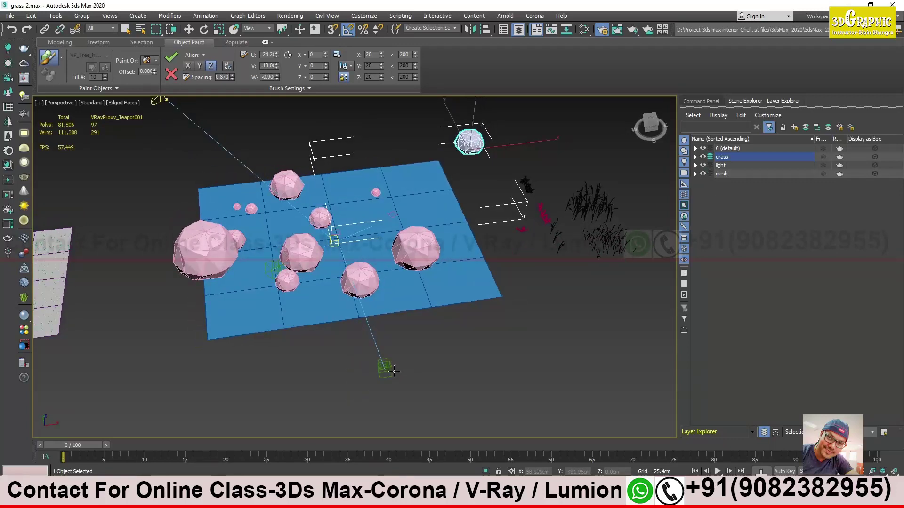
{"action": "key", "text": "w"}
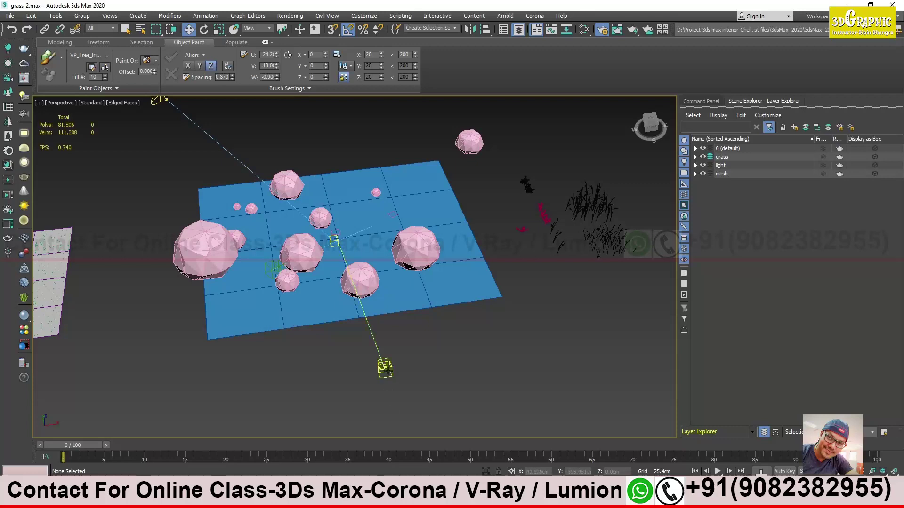
{"action": "left_click", "coordinate": [385, 368]}
{"action": "key", "text": "c"}
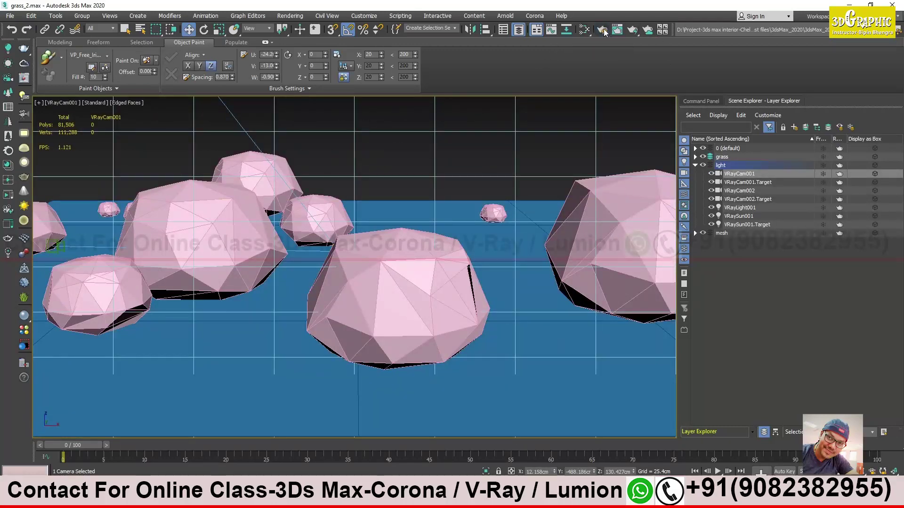
Open the V-Ray Frame Buffer from the render setup and render the painted teapots interactively through VRayCam001.
{"action": "key", "text": "F10"}
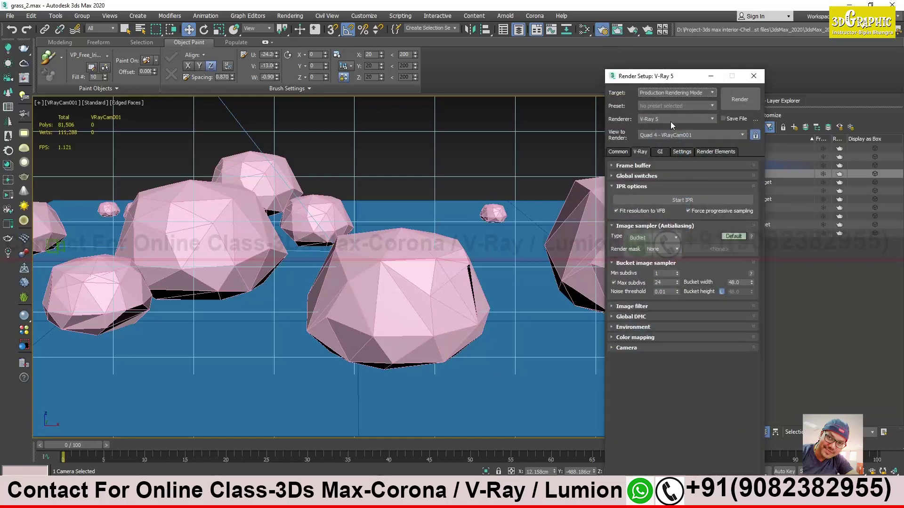
{"action": "left_click", "coordinate": [653, 166]}
{"action": "left_click", "coordinate": [706, 182]}
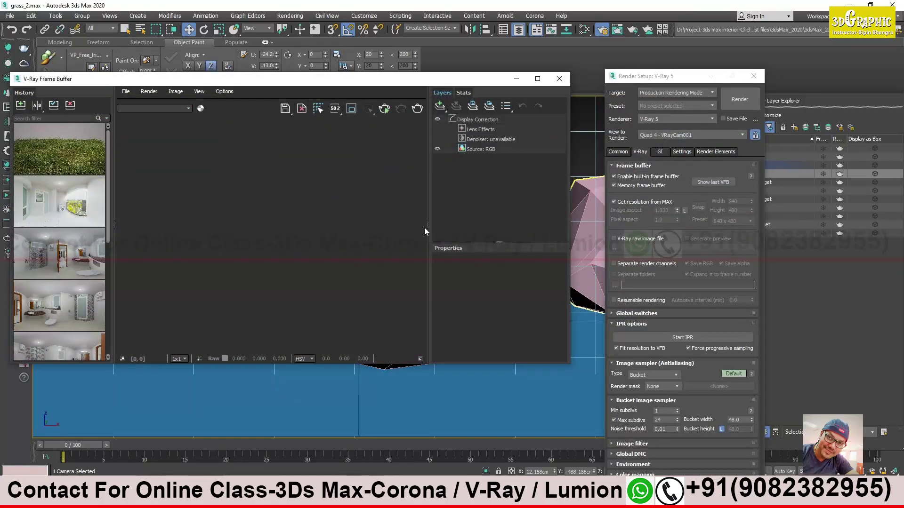
{"action": "key", "text": "shift+q"}
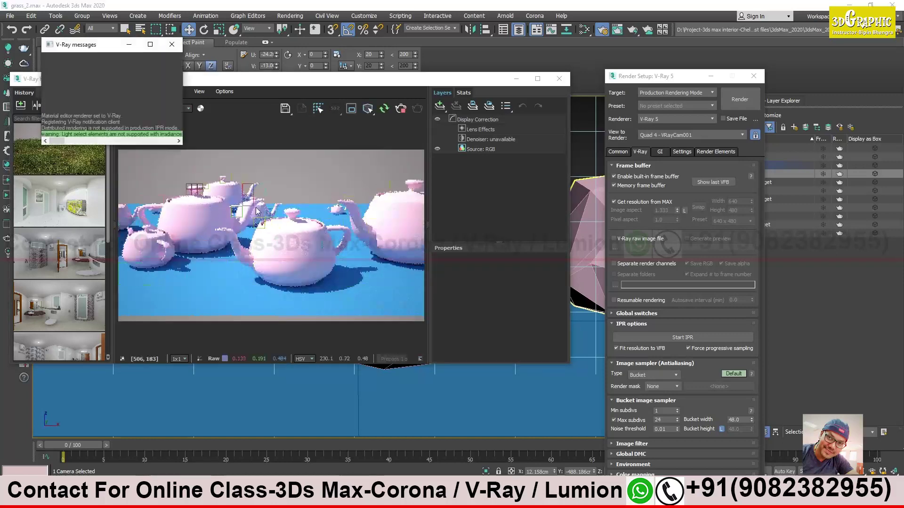
{"action": "left_click", "coordinate": [130, 45]}
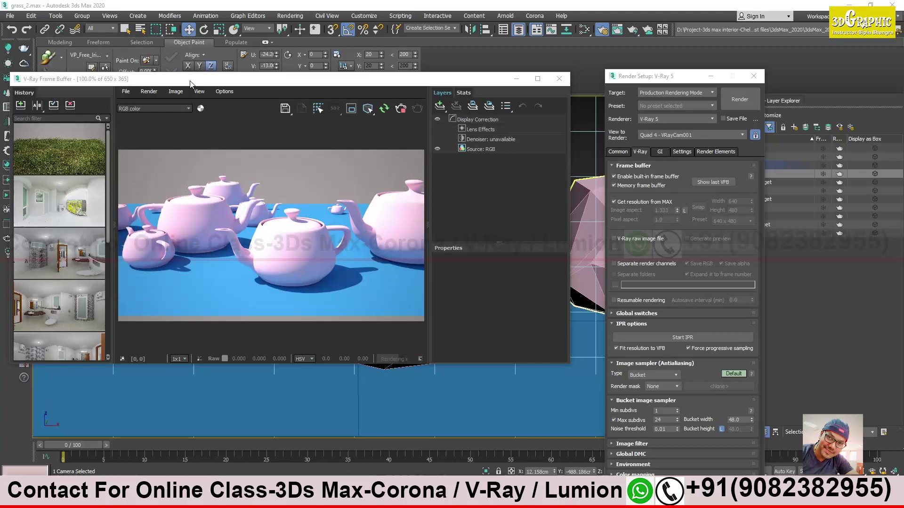
{"action": "left_click_drag", "start_coordinate": [489, 79], "coordinate": [791, 62]}
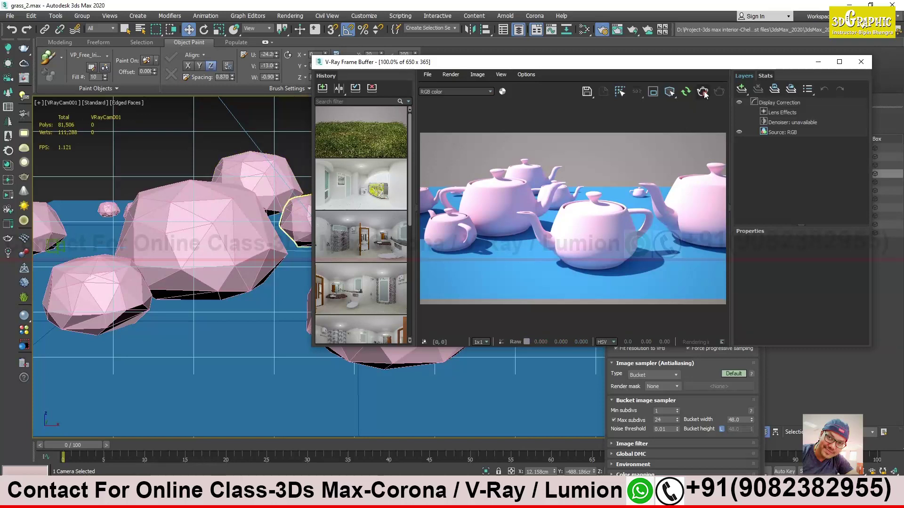
{"action": "left_click_drag", "start_coordinate": [713, 68], "coordinate": [614, 66]}
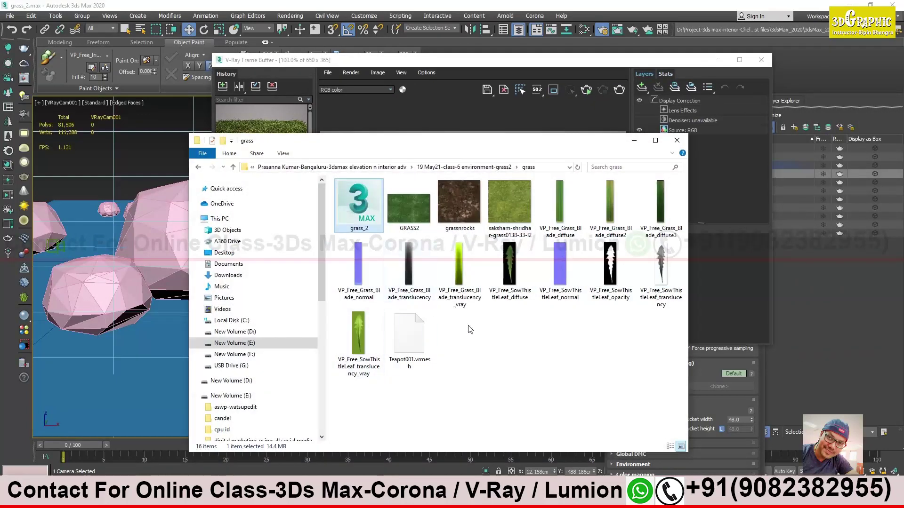
Inspect the Teapot001.vrmesh proxy file in the grass folder in File Explorer, keeping the render in view for comparison.
{"action": "left_click", "coordinate": [408, 360]}
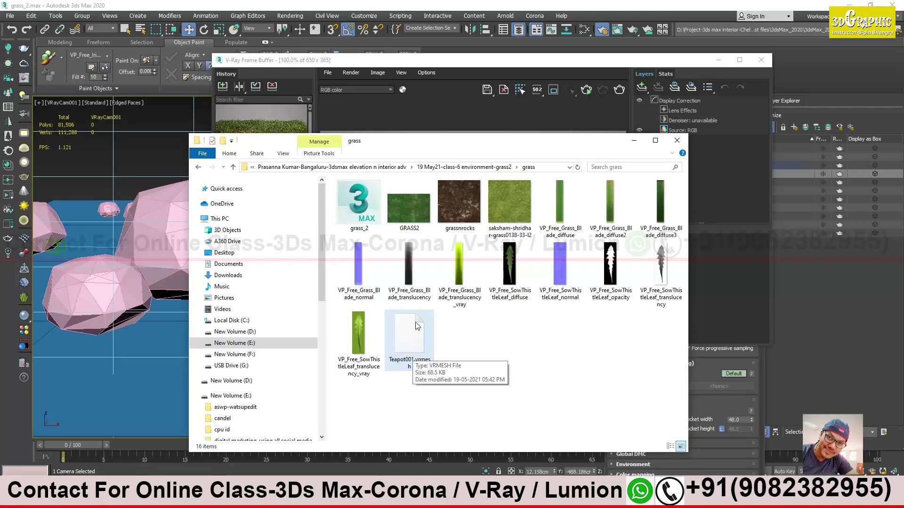
{"action": "left_click_drag", "start_coordinate": [473, 149], "coordinate": [500, 305]}
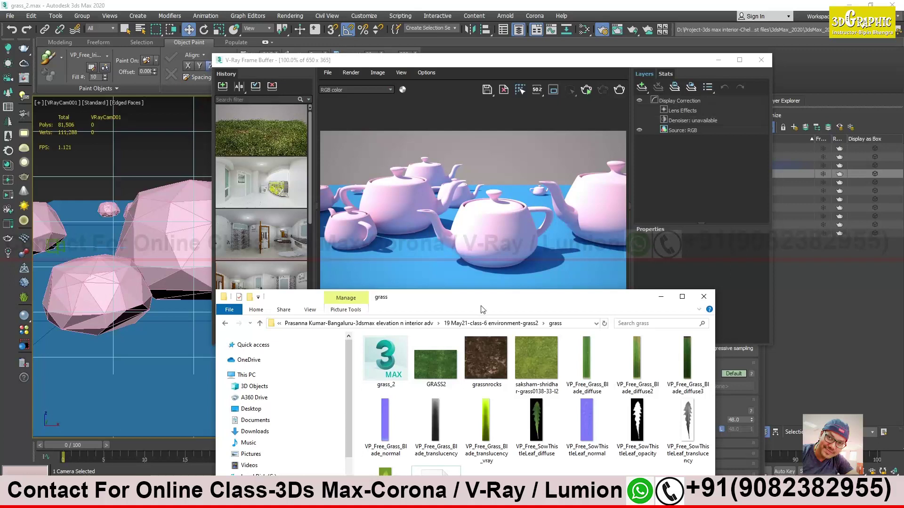
{"action": "left_click_drag", "start_coordinate": [466, 295], "coordinate": [401, 168]}
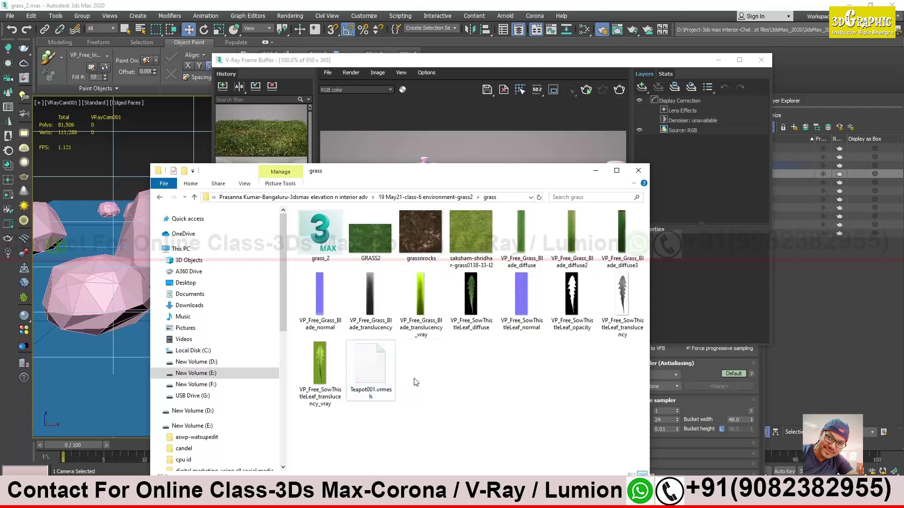
{"action": "left_click", "coordinate": [383, 380]}
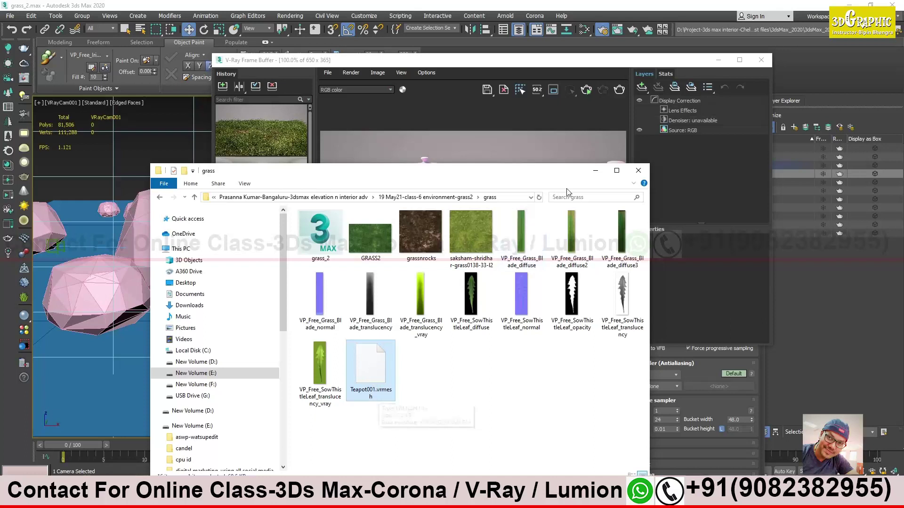
{"action": "left_click", "coordinate": [595, 172]}
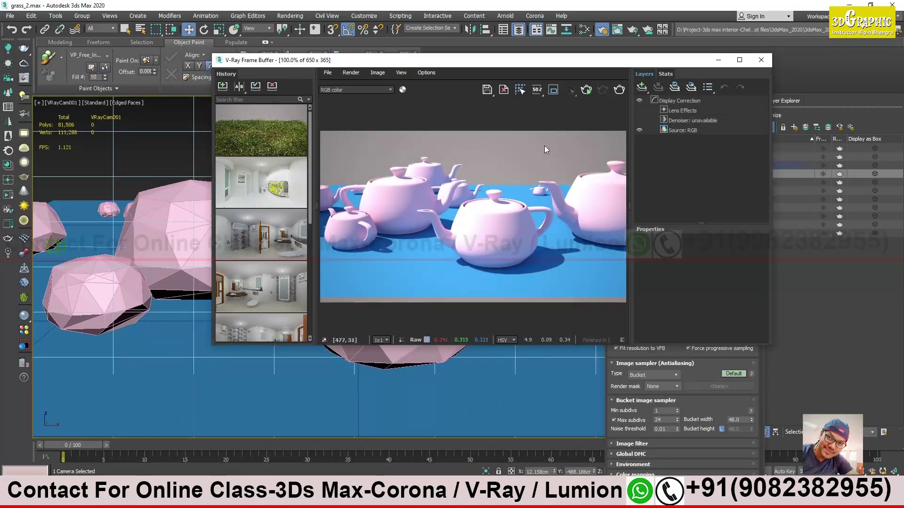
Put the V-Ray Frame Buffer away and return the viewport from the camera to the Perspective view.
{"action": "left_click_drag", "start_coordinate": [302, 61], "coordinate": [462, 180]}
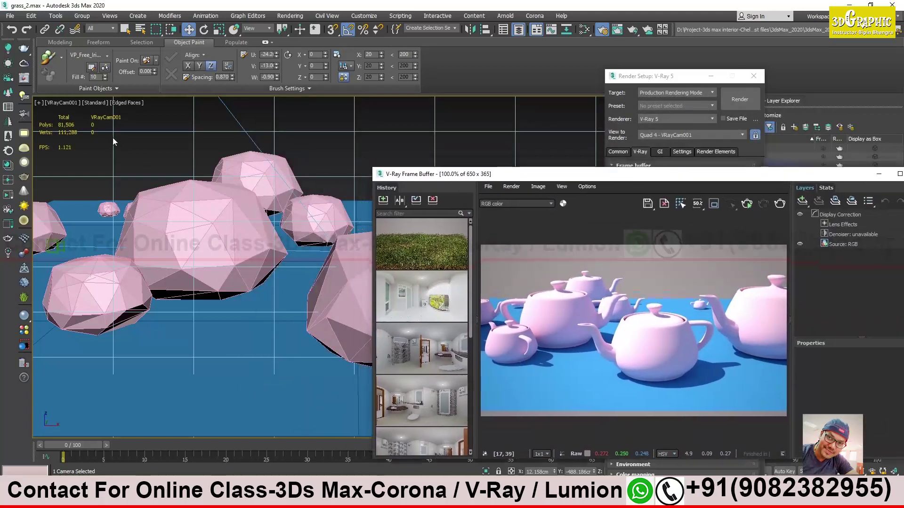
{"action": "left_click", "coordinate": [165, 147]}
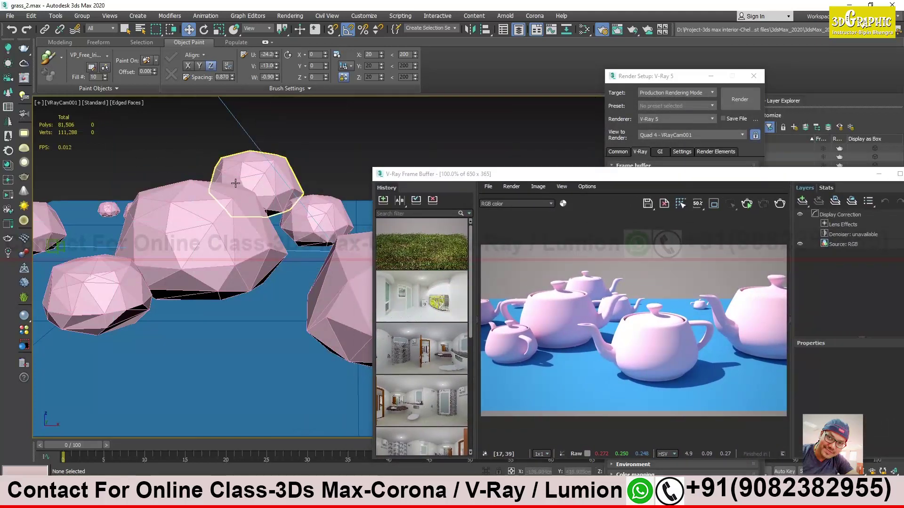
{"action": "left_click_drag", "start_coordinate": [414, 176], "coordinate": [306, 150]}
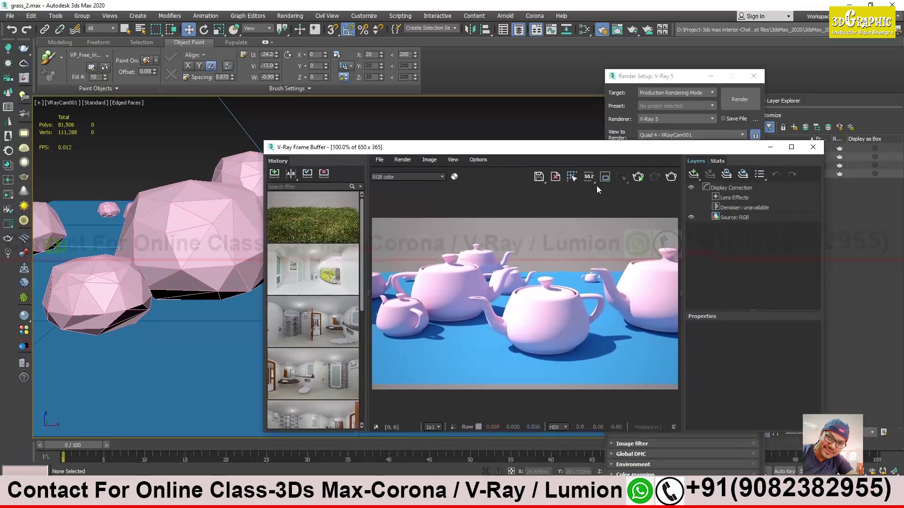
{"action": "left_click", "coordinate": [770, 146]}
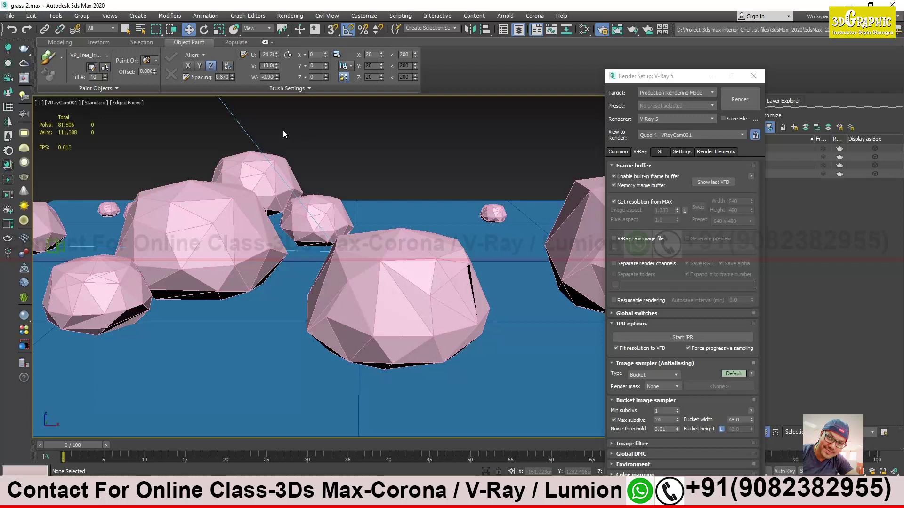
{"action": "key", "text": "p"}
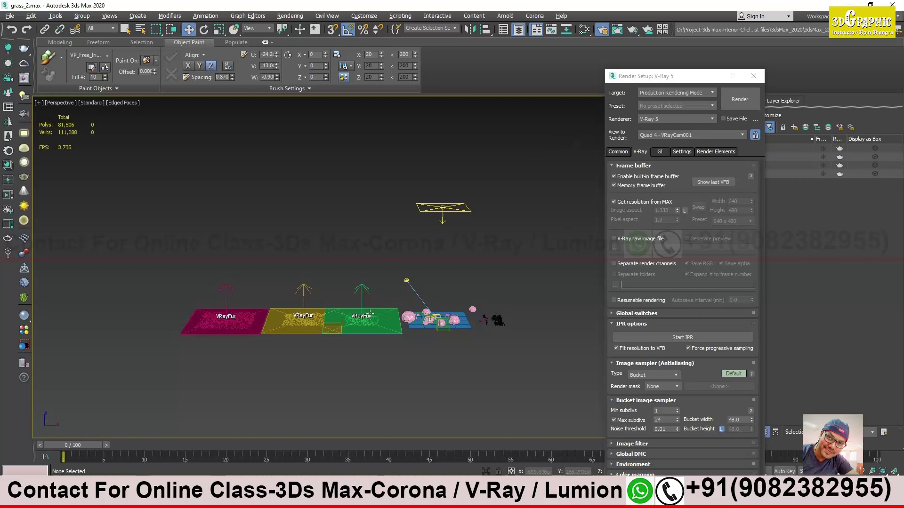
{"action": "middle_click_drag", "start_coordinate": [370, 313], "coordinate": [375, 358], "text": "alt"}
{"action": "middle_click_drag", "start_coordinate": [473, 278], "coordinate": [379, 301]}
{"action": "scroll", "coordinate": [358, 313], "scroll_direction": "up", "scroll_amount": 5}
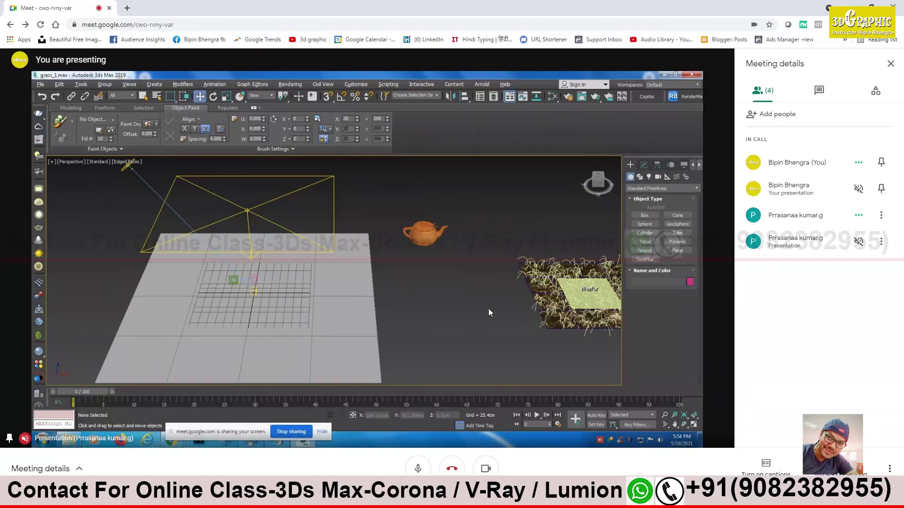
In the shared grass_1.max scene in Google Meet, scatter the orange teapot with the large grey plane as its distribution object.
{"action": "left_click", "coordinate": [425, 231]}
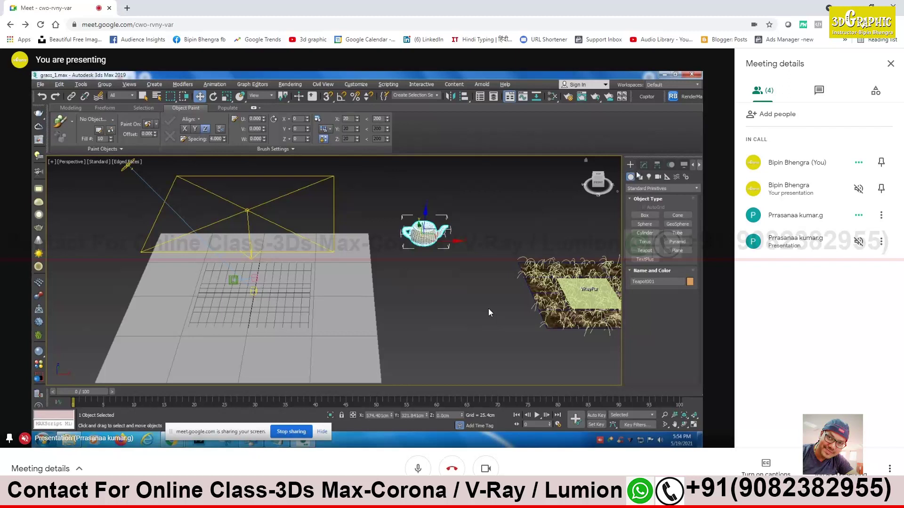
{"action": "left_click", "coordinate": [659, 189]}
{"action": "left_click", "coordinate": [640, 211]}
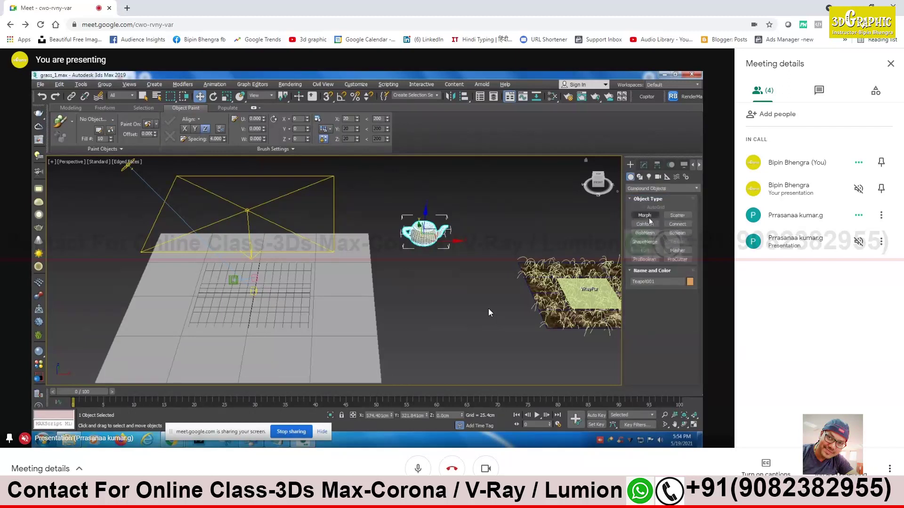
{"action": "left_click", "coordinate": [677, 216]}
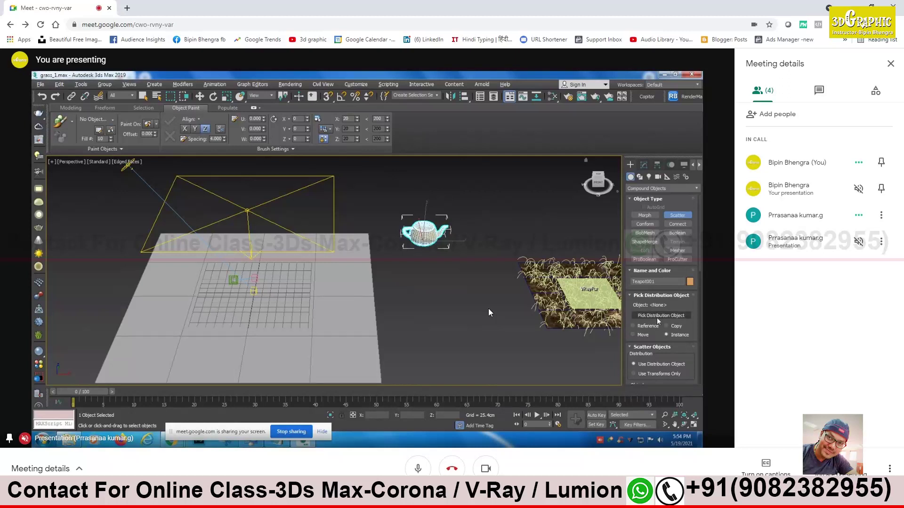
{"action": "scroll", "coordinate": [659, 321], "scroll_direction": "down", "scroll_amount": 2}
{"action": "left_click_drag", "start_coordinate": [659, 321], "coordinate": [667, 282]}
{"action": "left_click", "coordinate": [660, 263]}
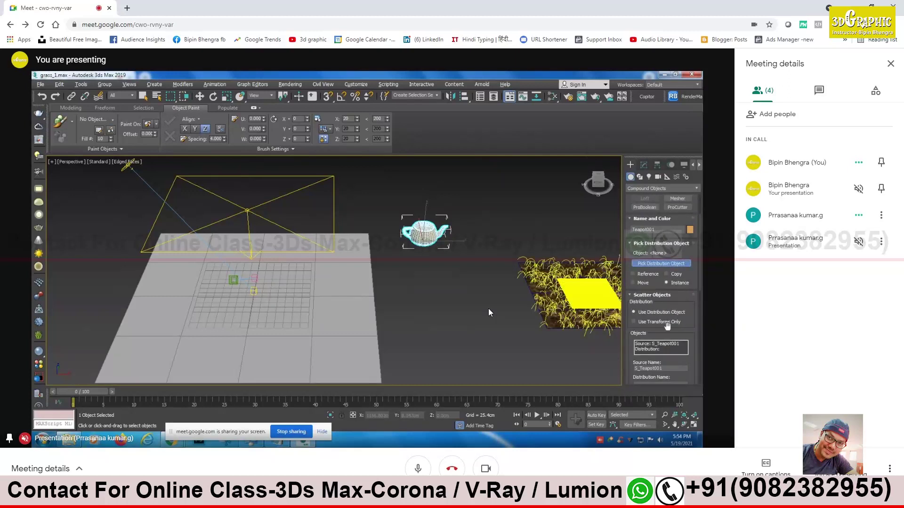
{"action": "left_click_drag", "start_coordinate": [669, 333], "coordinate": [681, 237]}
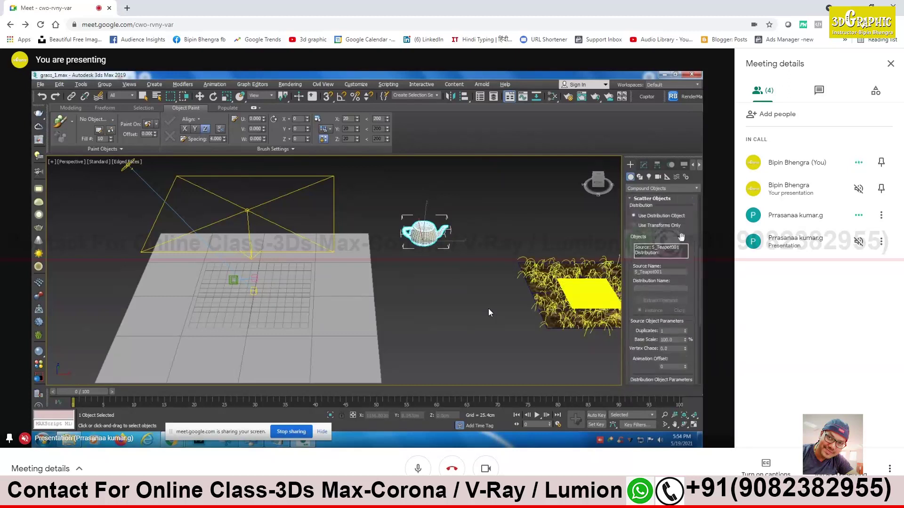
{"action": "left_click", "coordinate": [360, 285]}
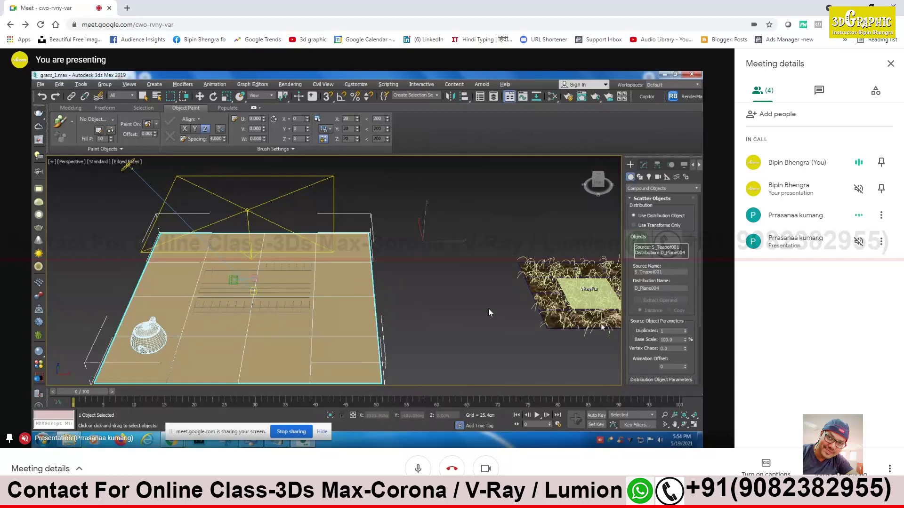
Widen the command panel to show all Scatter settings and set the teapot's duplicates to 7.
{"action": "left_click_drag", "start_coordinate": [622, 249], "coordinate": [436, 250]}
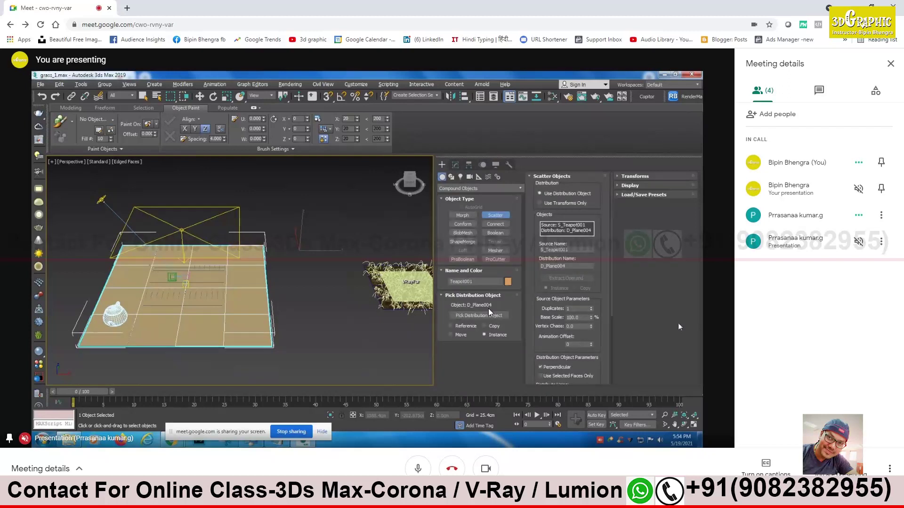
{"action": "left_click", "coordinate": [591, 308]}
{"action": "left_click_drag", "start_coordinate": [592, 310], "coordinate": [593, 306]}
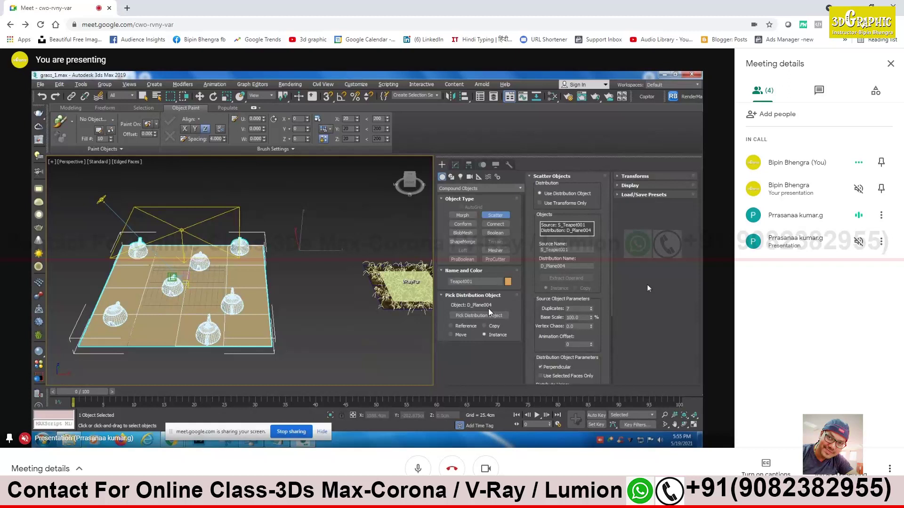
Compare the Distribute Using methods from Area to Volume on the scattered teapots and finish with All Vertices.
{"action": "left_click_drag", "start_coordinate": [610, 284], "coordinate": [611, 351]}
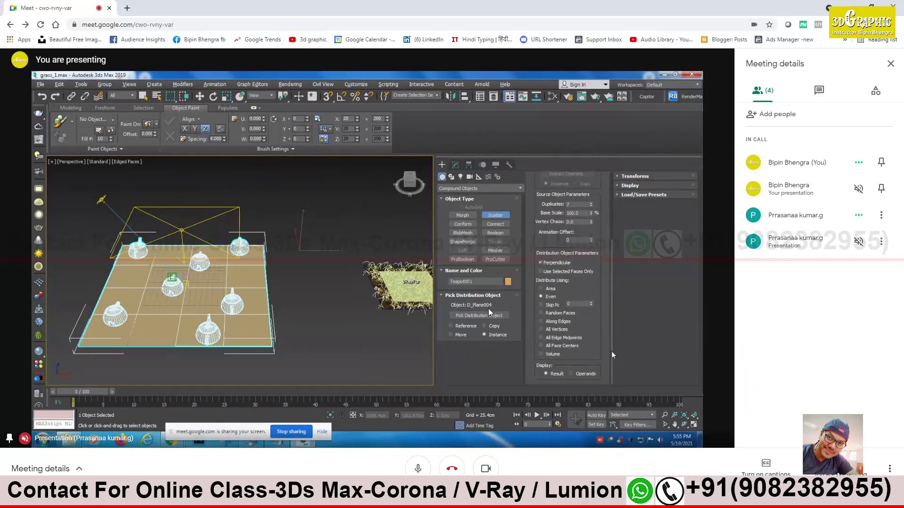
{"action": "left_click", "coordinate": [541, 288]}
{"action": "left_click", "coordinate": [540, 297]}
{"action": "left_click", "coordinate": [540, 305]}
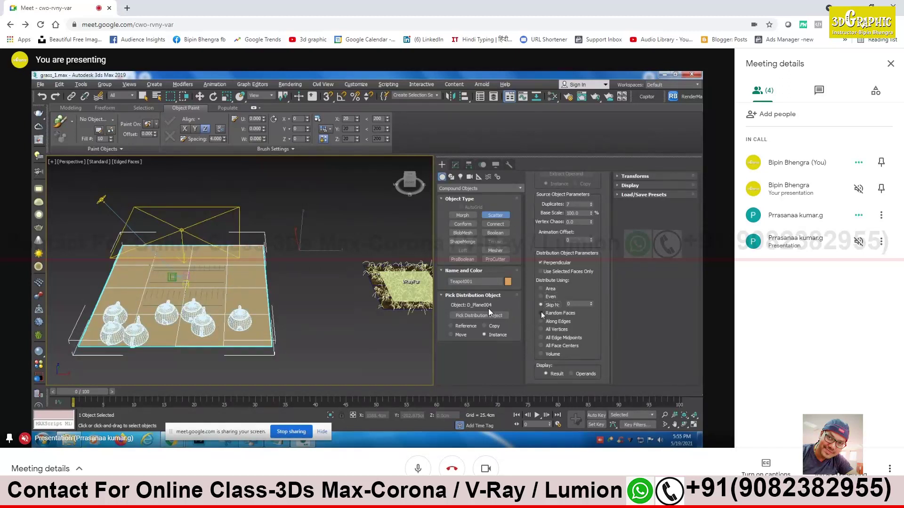
{"action": "left_click", "coordinate": [541, 313]}
{"action": "left_click", "coordinate": [540, 322]}
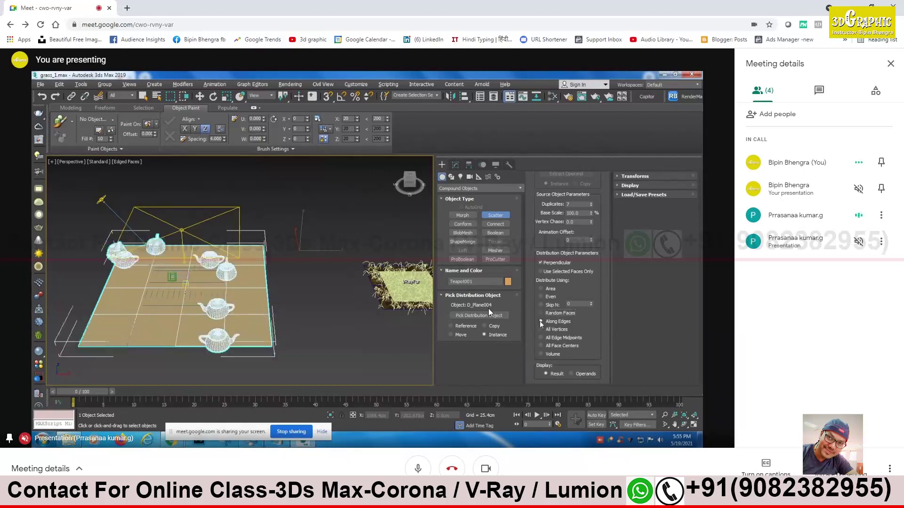
{"action": "left_click", "coordinate": [541, 330]}
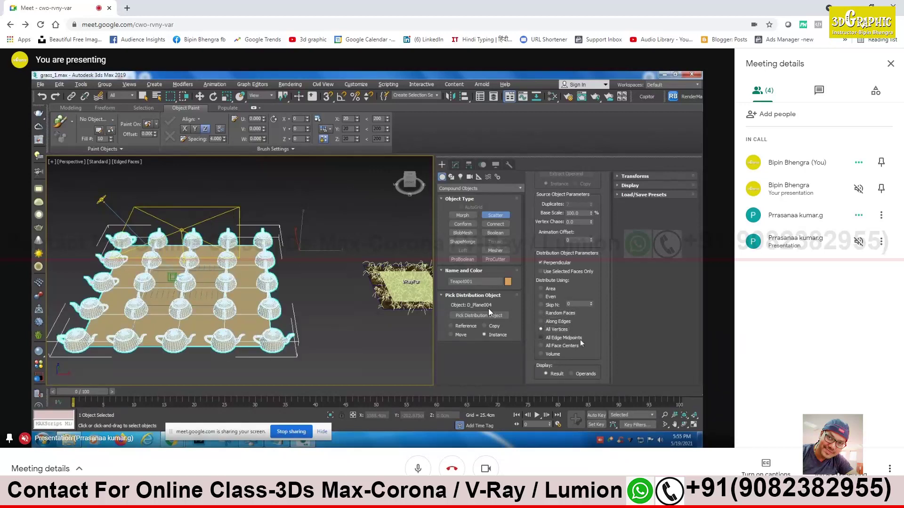
{"action": "left_click", "coordinate": [541, 337]}
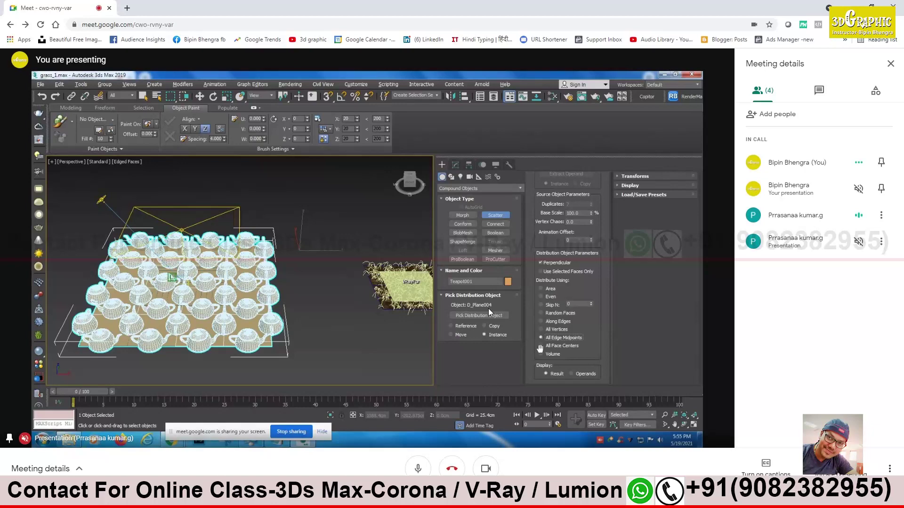
{"action": "left_click", "coordinate": [541, 345]}
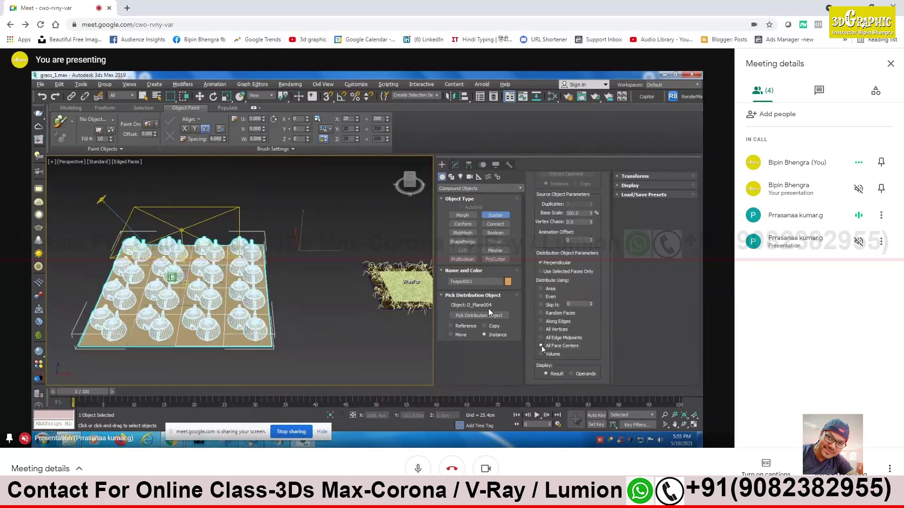
{"action": "left_click", "coordinate": [541, 354]}
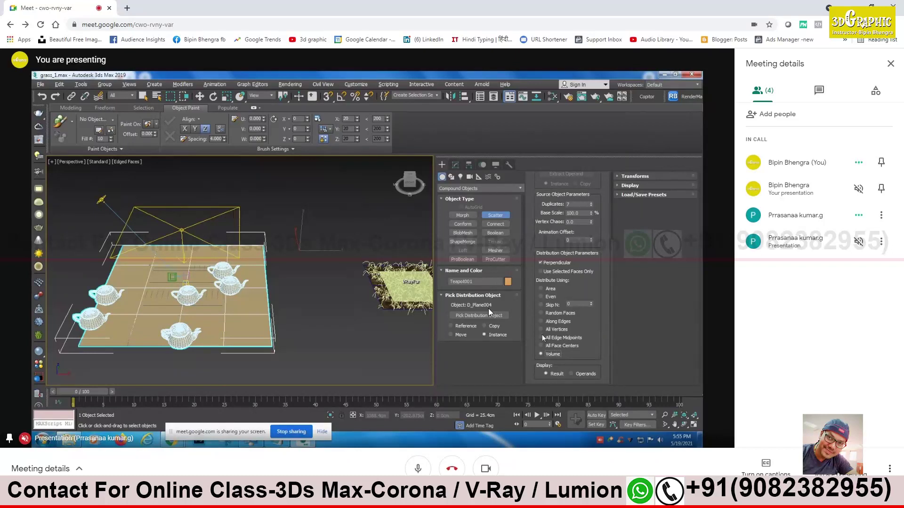
{"action": "left_click", "coordinate": [541, 313]}
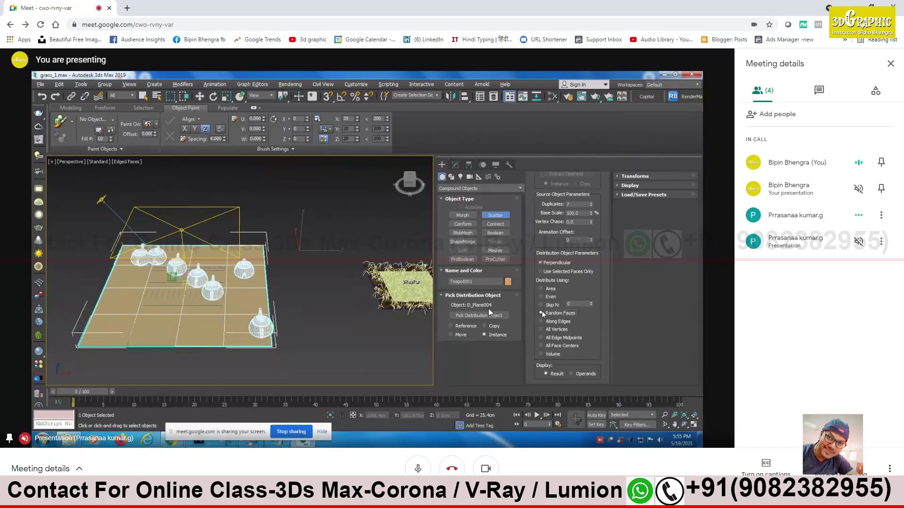
{"action": "left_click", "coordinate": [542, 328]}
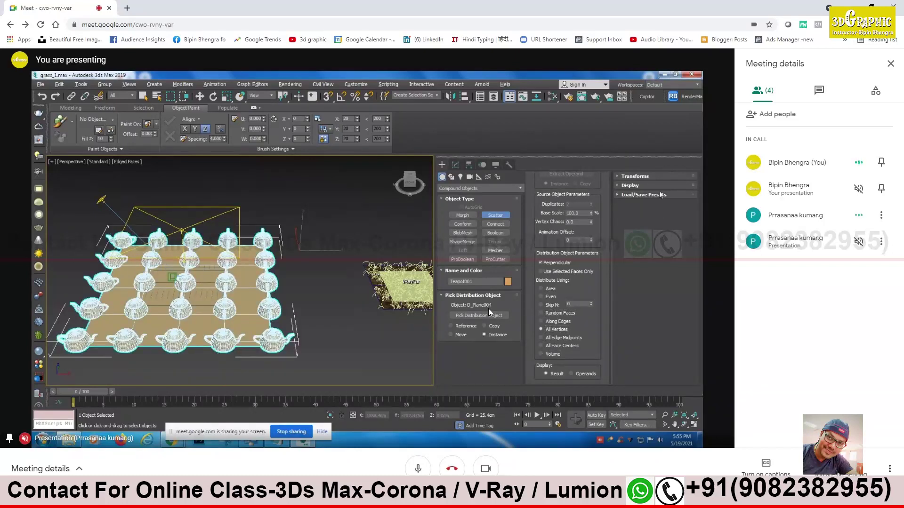
Open the Scatter Transforms settings and try a local X translation on the teapot duplicates, resetting it to 0.
{"action": "left_click", "coordinate": [616, 176]}
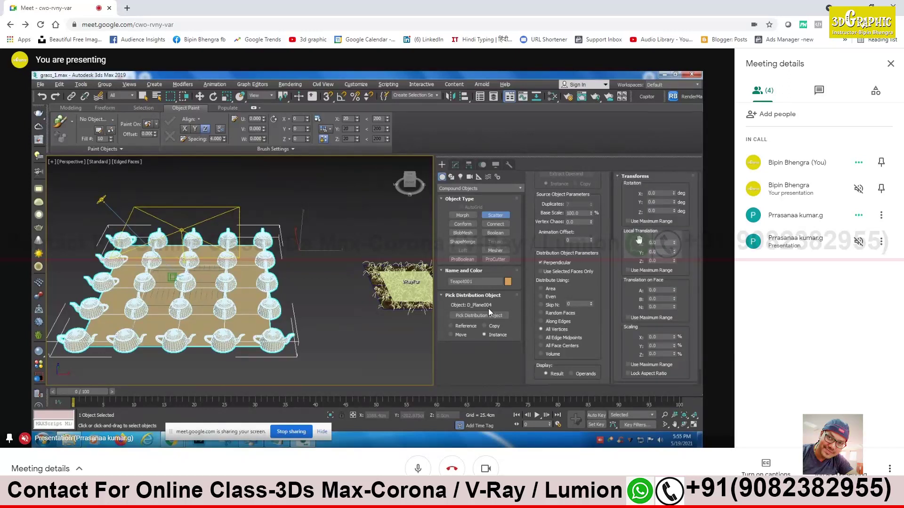
{"action": "mouse_move", "coordinate": [675, 245]}
{"action": "left_mouse_down"}
{"action": "mouse_move", "coordinate": [675, 230]}
{"action": "mouse_move", "coordinate": [675, 243]}
{"action": "left_mouse_up"}
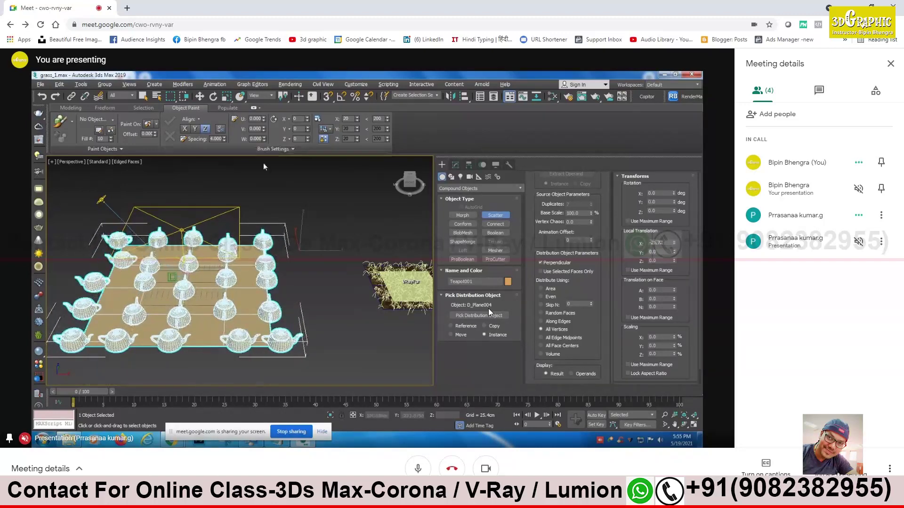
{"action": "right_click", "coordinate": [674, 243]}
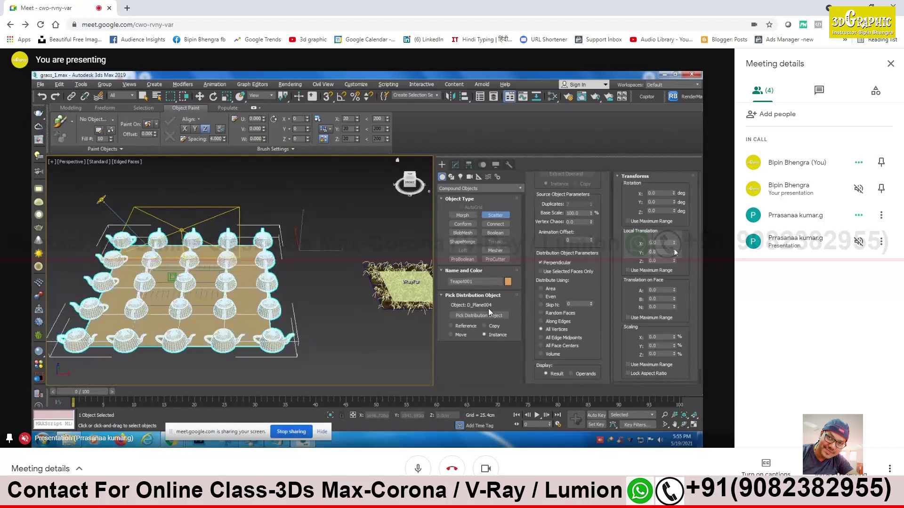
{"action": "left_click_drag", "start_coordinate": [674, 241], "coordinate": [684, 261]}
{"action": "right_click", "coordinate": [675, 253]}
Try X and Y rotation and A-direction translation on face for the scattered teapots, resetting each value to 0.
{"action": "left_click_drag", "start_coordinate": [675, 182], "coordinate": [675, 204]}
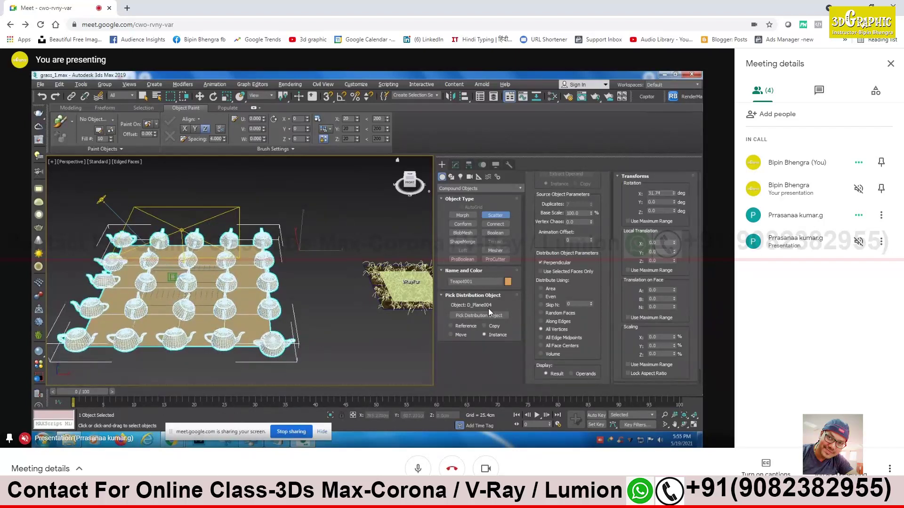
{"action": "right_click", "coordinate": [674, 193]}
{"action": "left_click_drag", "start_coordinate": [674, 193], "coordinate": [692, 145]}
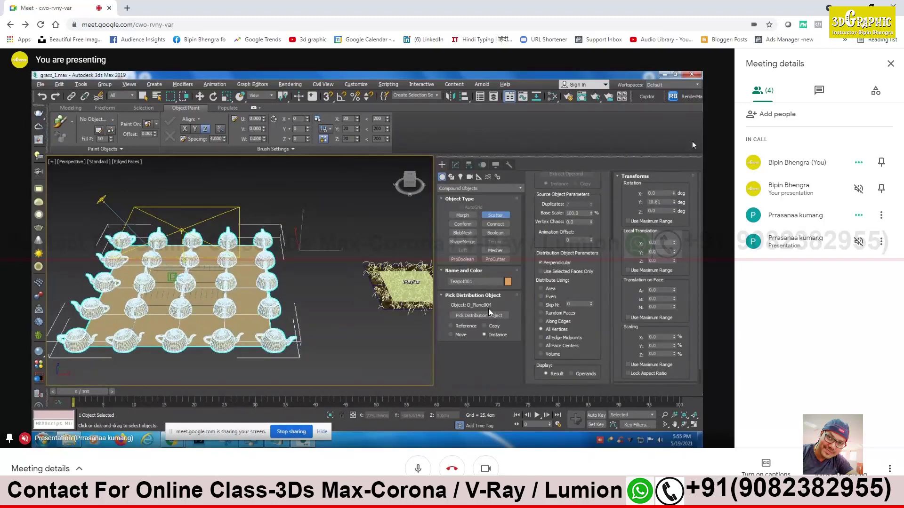
{"action": "right_click", "coordinate": [674, 202]}
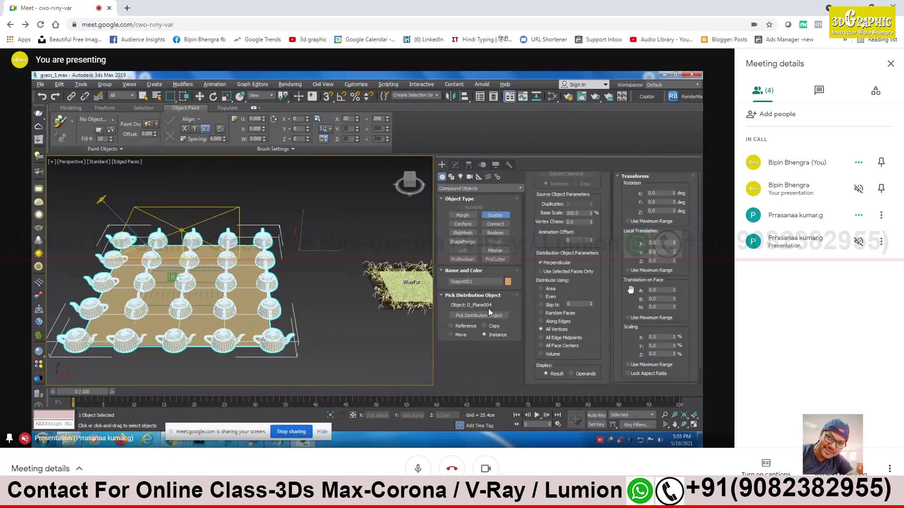
{"action": "left_click_drag", "start_coordinate": [674, 290], "coordinate": [652, 144]}
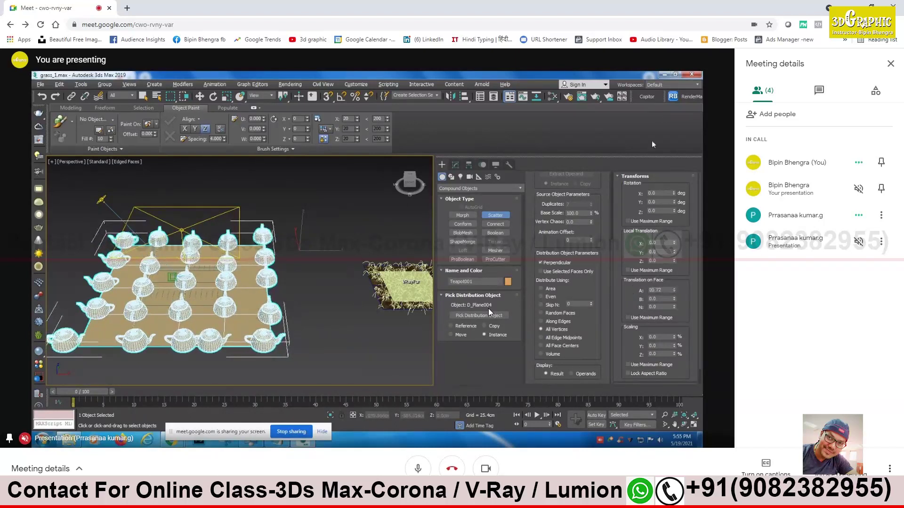
{"action": "right_click", "coordinate": [674, 290]}
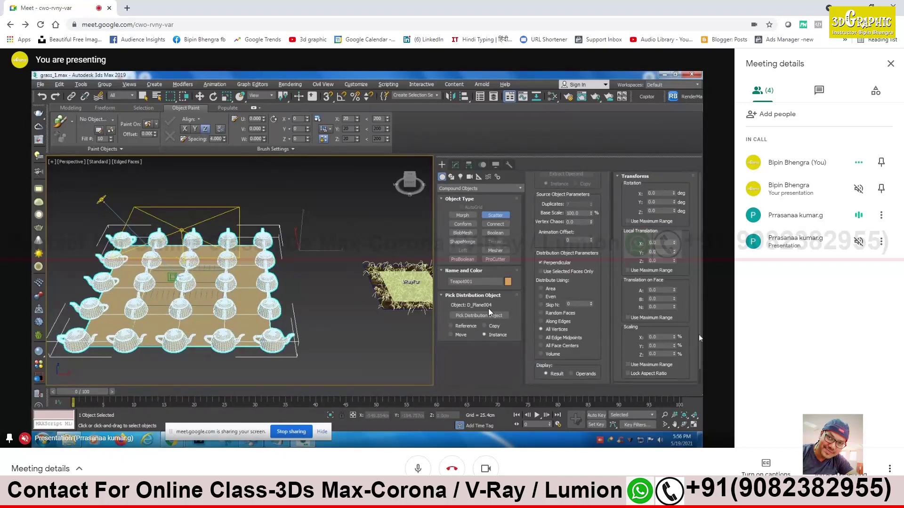
Try X, Y and Z scaling on the scattered teapots, resetting each percentage to 0.
{"action": "left_click_drag", "start_coordinate": [674, 337], "coordinate": [674, 290]}
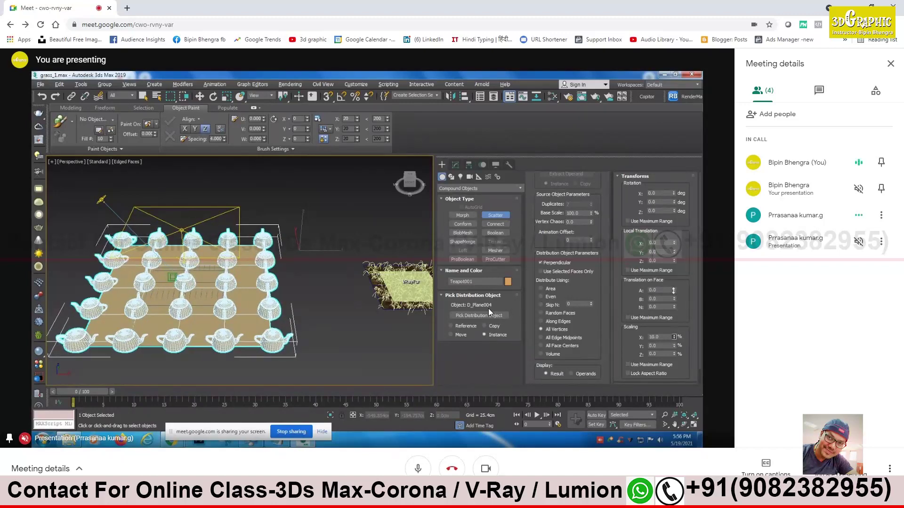
{"action": "right_click", "coordinate": [674, 337]}
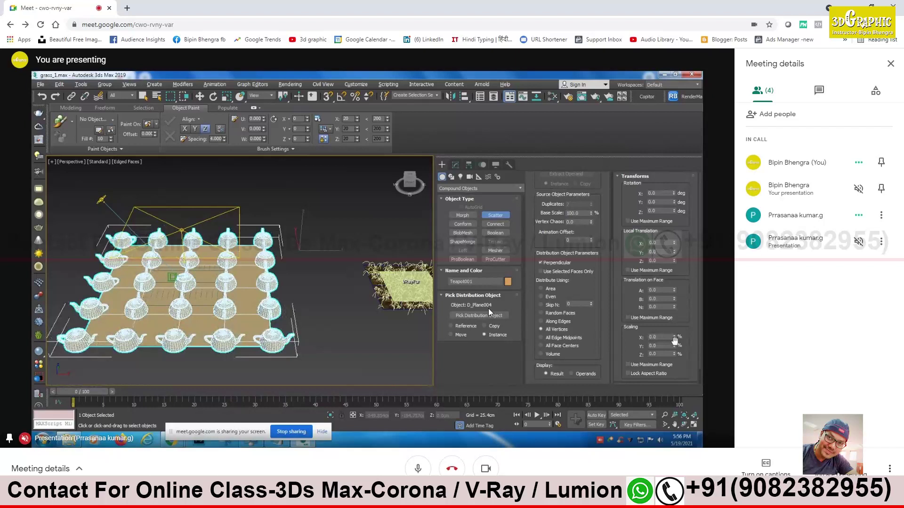
{"action": "left_click_drag", "start_coordinate": [674, 346], "coordinate": [693, 299]}
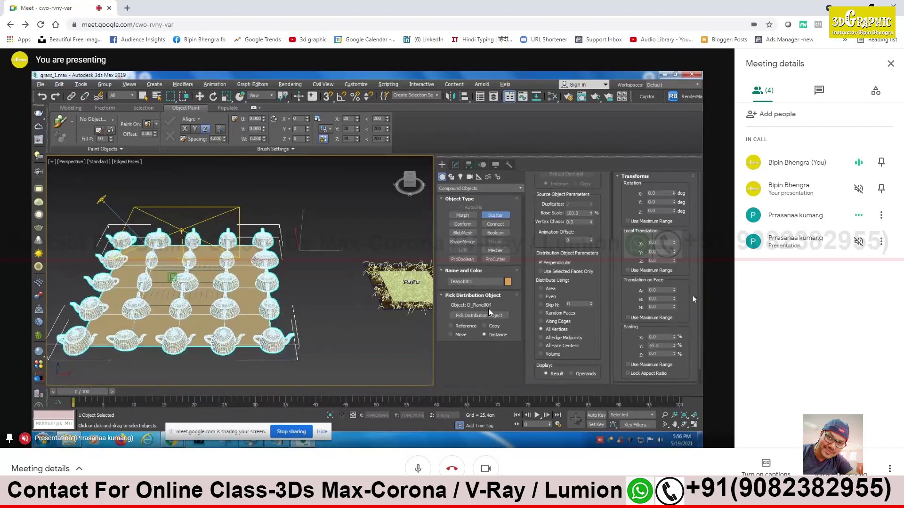
{"action": "left_click_drag", "start_coordinate": [673, 354], "coordinate": [678, 331]}
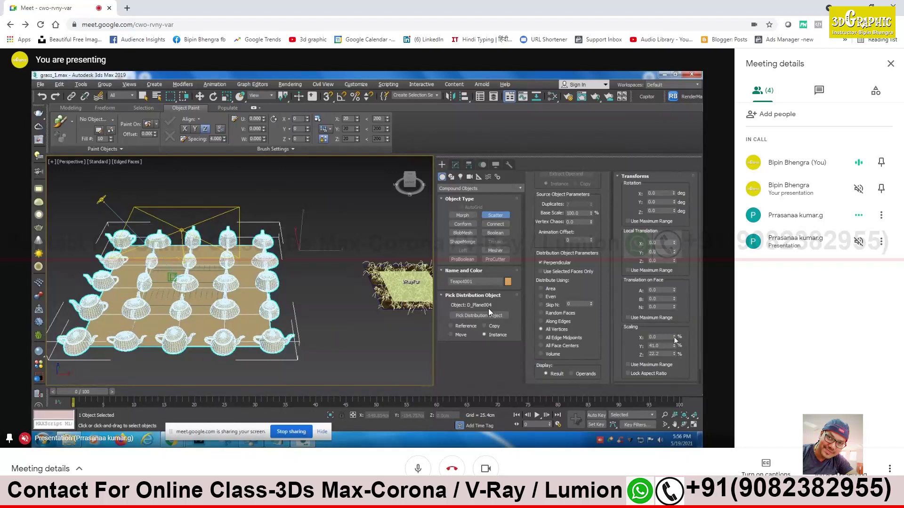
{"action": "right_click", "coordinate": [674, 346]}
{"action": "right_click", "coordinate": [674, 354]}
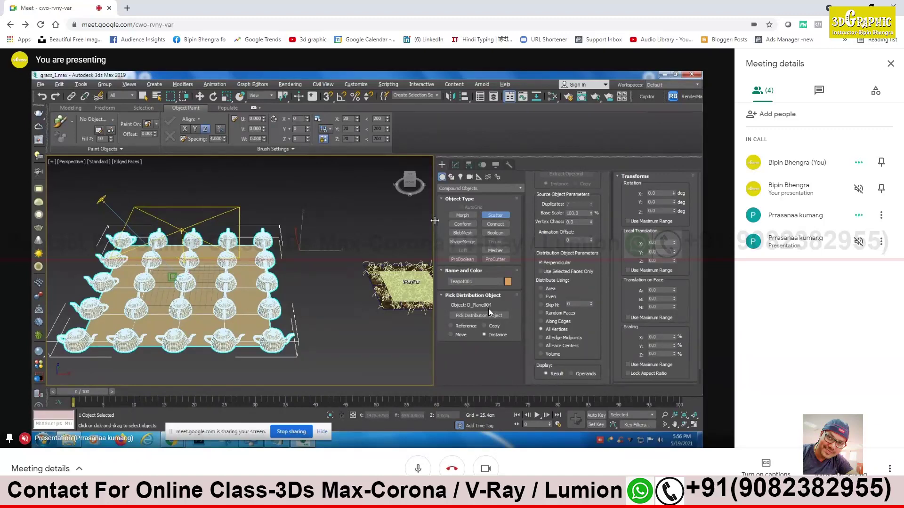
Narrow the command panel and render the scattered teapots through the VRayCam001 camera.
{"action": "left_click_drag", "start_coordinate": [435, 220], "coordinate": [472, 221]}
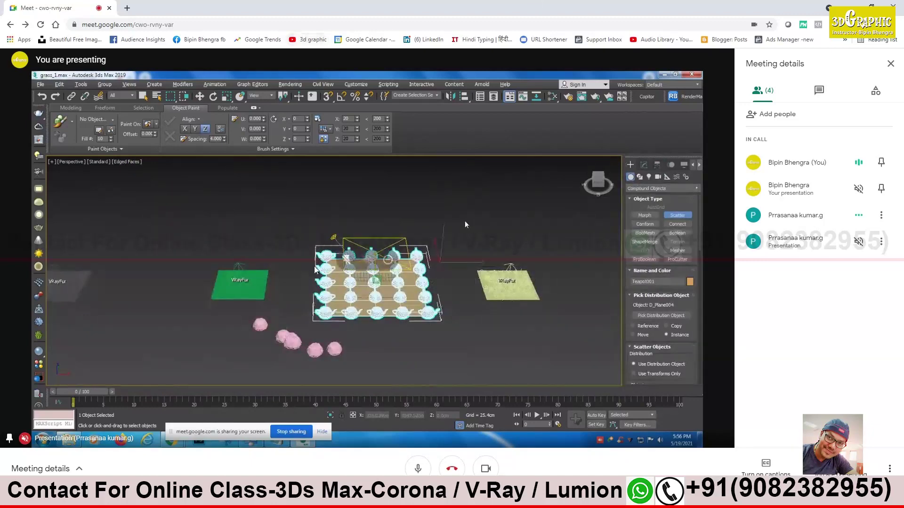
{"action": "scroll", "coordinate": [465, 221], "scroll_direction": "up", "scroll_amount": 5}
{"action": "scroll", "coordinate": [324, 348], "scroll_direction": "down", "scroll_amount": 5}
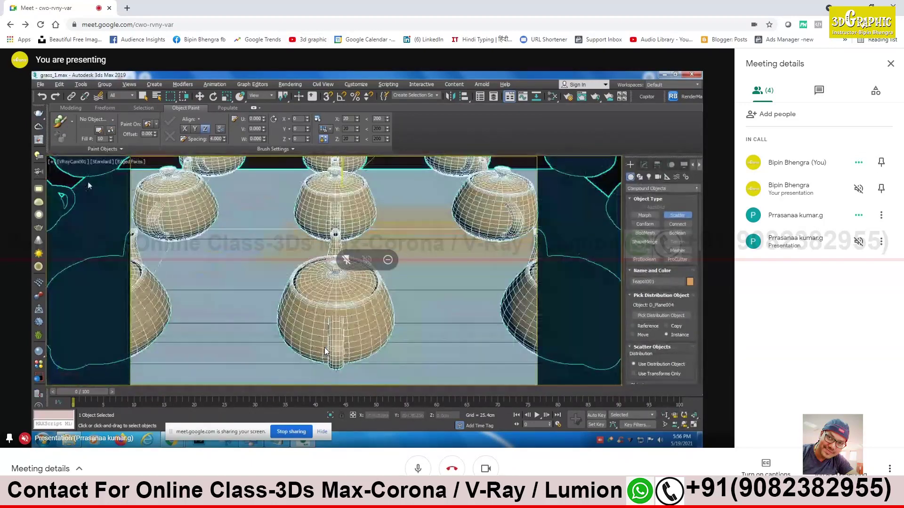
{"action": "key", "text": "shift+q"}
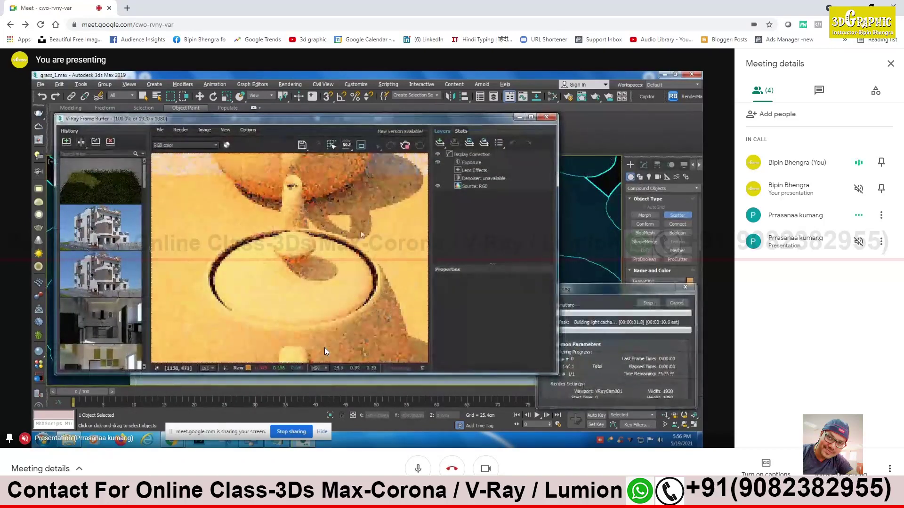
{"action": "scroll", "coordinate": [357, 270], "scroll_direction": "down", "scroll_amount": 2}
{"action": "scroll", "coordinate": [351, 270], "scroll_direction": "down", "scroll_amount": 1}
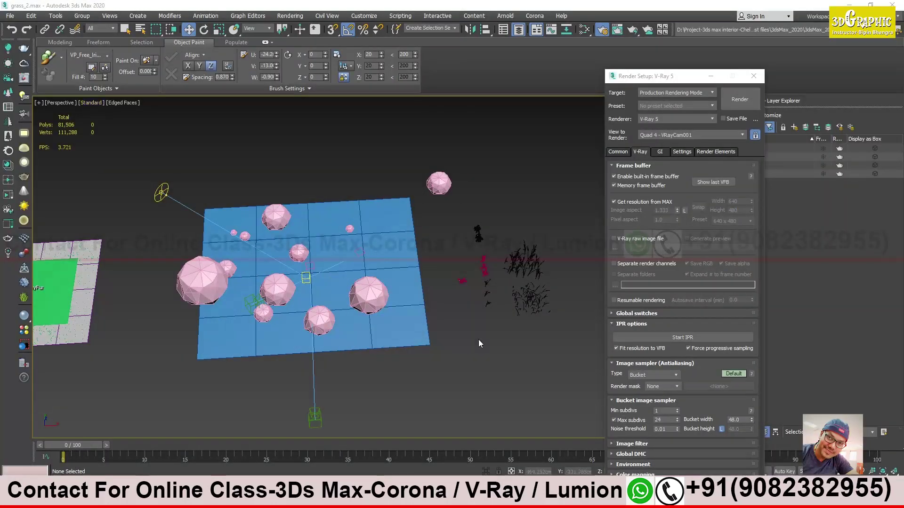
In the grass_2.max scene, examine the individual grass and plant models beside the blue plane.
{"action": "scroll", "coordinate": [479, 344], "scroll_direction": "up", "scroll_amount": 4}
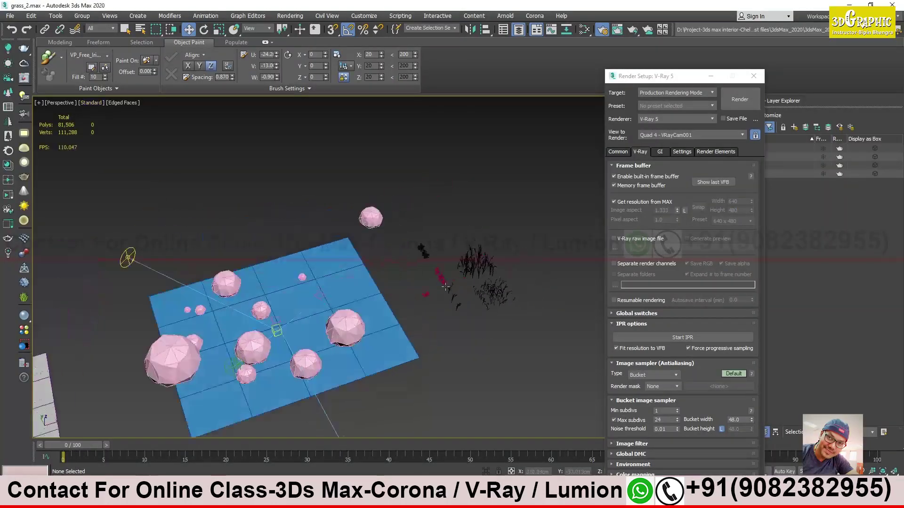
{"action": "scroll", "coordinate": [343, 293], "scroll_direction": "up", "scroll_amount": 5}
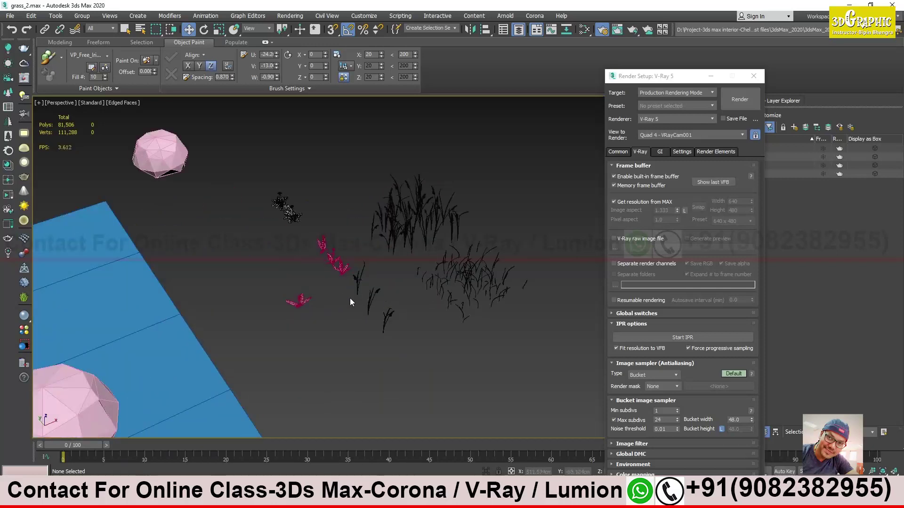
{"action": "mouse_move", "coordinate": [350, 299]}
{"action": "middle_mouse_down", "text": "alt"}
{"action": "mouse_move", "coordinate": [404, 319]}
{"action": "mouse_move", "coordinate": [400, 299]}
{"action": "mouse_move", "coordinate": [398, 307]}
{"action": "mouse_move", "coordinate": [464, 306]}
{"action": "mouse_move", "coordinate": [408, 288]}
{"action": "mouse_move", "coordinate": [353, 304]}
{"action": "mouse_move", "coordinate": [341, 292]}
{"action": "middle_mouse_up", "text": "alt"}
{"action": "left_click", "coordinate": [409, 288]}
{"action": "left_click", "coordinate": [242, 235]}
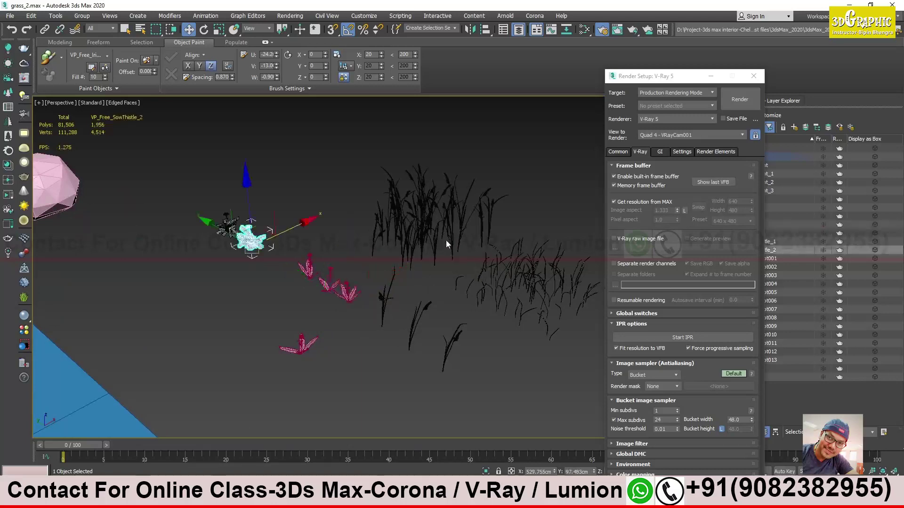
{"action": "left_click", "coordinate": [438, 216]}
{"action": "middle_click_drag", "start_coordinate": [530, 268], "coordinate": [466, 346], "text": "alt"}
{"action": "left_click", "coordinate": [358, 324]}
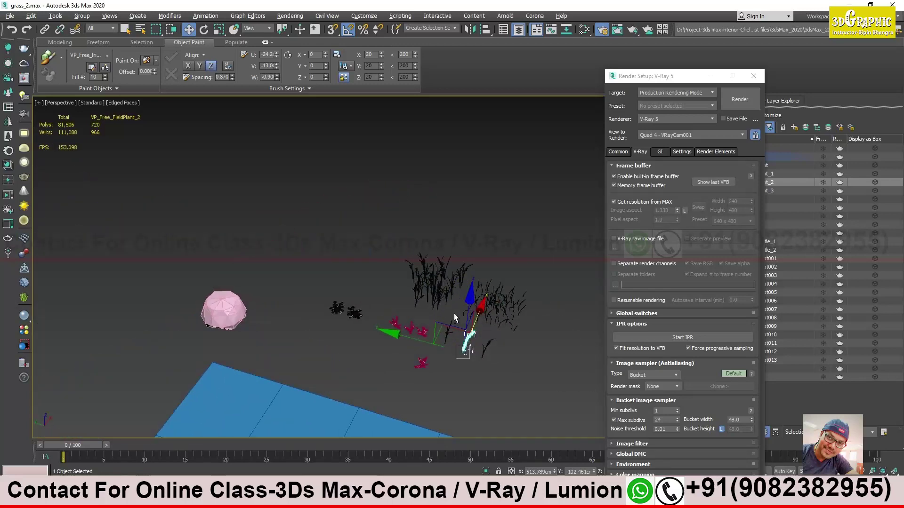
{"action": "mouse_move", "coordinate": [450, 328]}
{"action": "middle_mouse_down", "text": "alt"}
{"action": "mouse_move", "coordinate": [486, 363]}
{"action": "mouse_move", "coordinate": [396, 351]}
{"action": "mouse_move", "coordinate": [453, 339]}
{"action": "middle_mouse_up", "text": "alt"}
{"action": "middle_click_drag", "start_coordinate": [361, 344], "coordinate": [476, 348]}
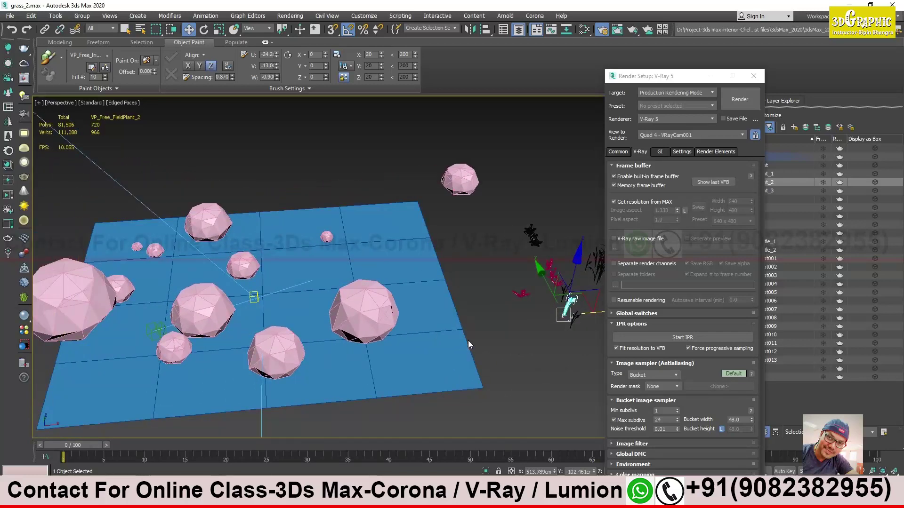
{"action": "middle_click_drag", "start_coordinate": [468, 340], "coordinate": [350, 346], "text": "alt"}
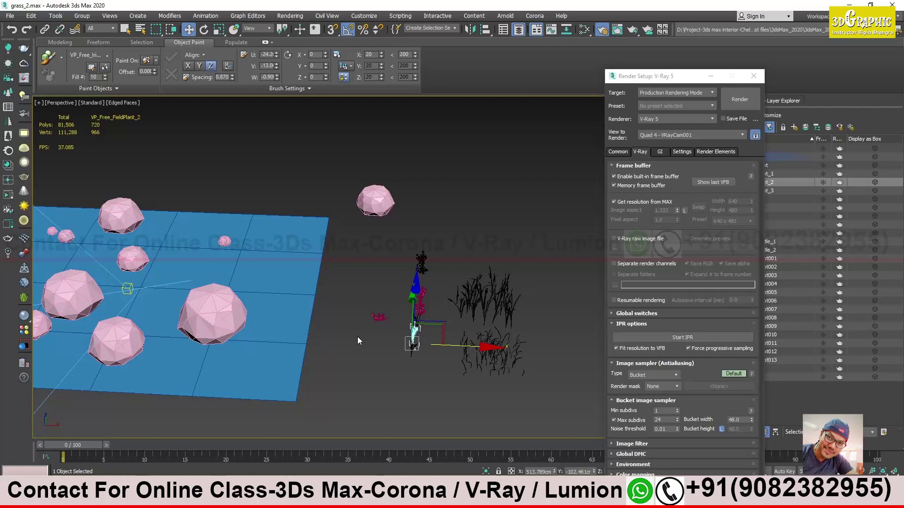
{"action": "middle_click_drag", "start_coordinate": [335, 337], "coordinate": [387, 323], "text": "alt"}
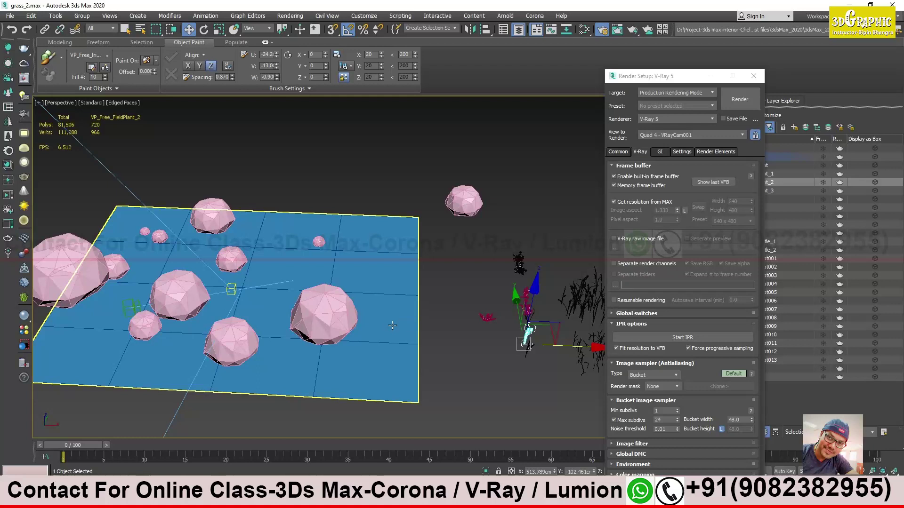
{"action": "middle_click_drag", "start_coordinate": [398, 328], "coordinate": [419, 329], "text": "alt"}
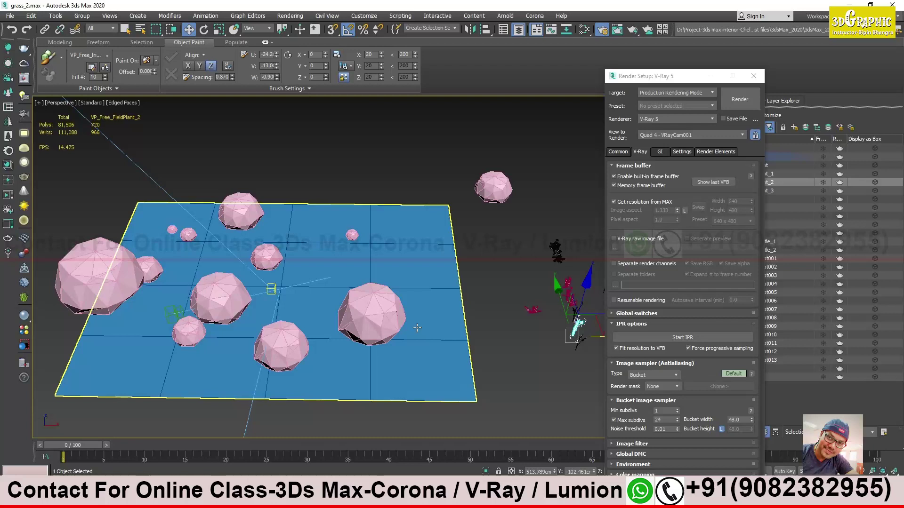
{"action": "middle_click_drag", "start_coordinate": [417, 327], "coordinate": [328, 161], "text": "alt"}
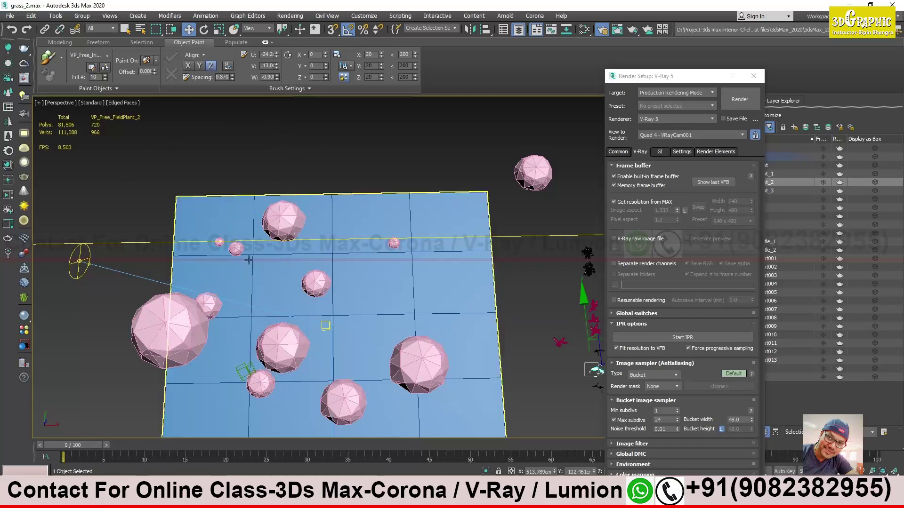
Close the Render Setup dialog to clear the view of the grass and plant models beside the blue plane.
{"action": "middle_click_drag", "start_coordinate": [256, 123], "coordinate": [231, 168], "text": "alt"}
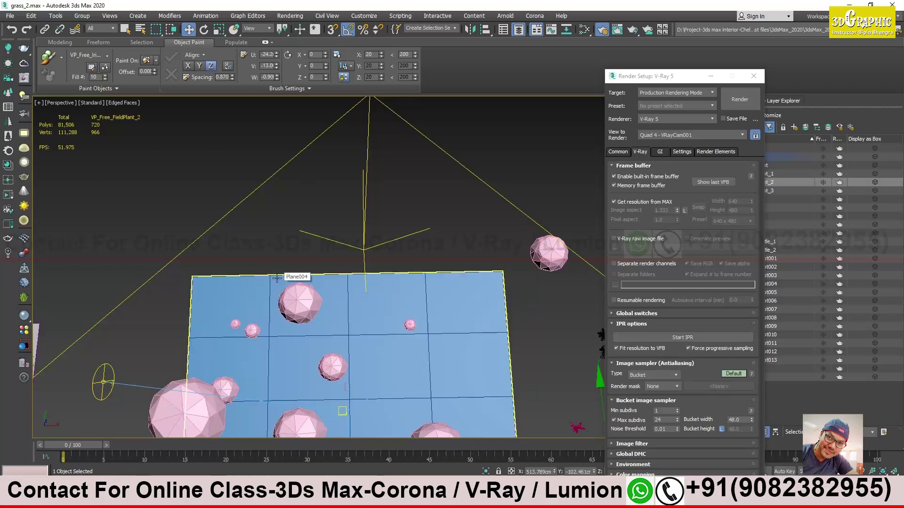
{"action": "middle_click_drag", "start_coordinate": [377, 308], "coordinate": [368, 262]}
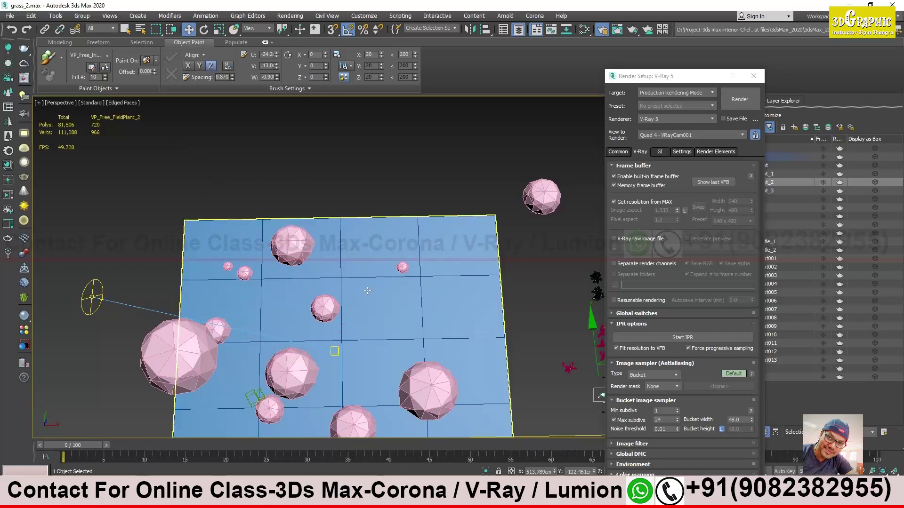
{"action": "middle_click_drag", "start_coordinate": [370, 291], "coordinate": [365, 295], "text": "alt"}
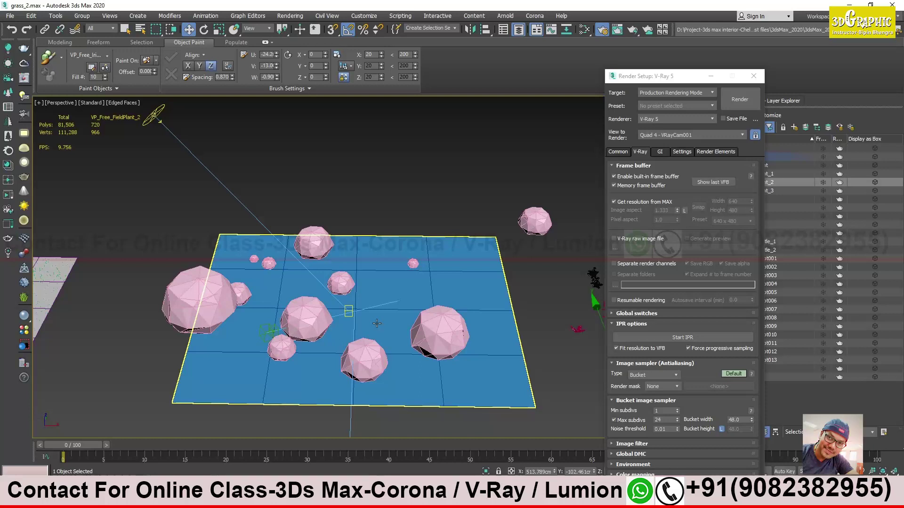
{"action": "left_click", "coordinate": [321, 178]}
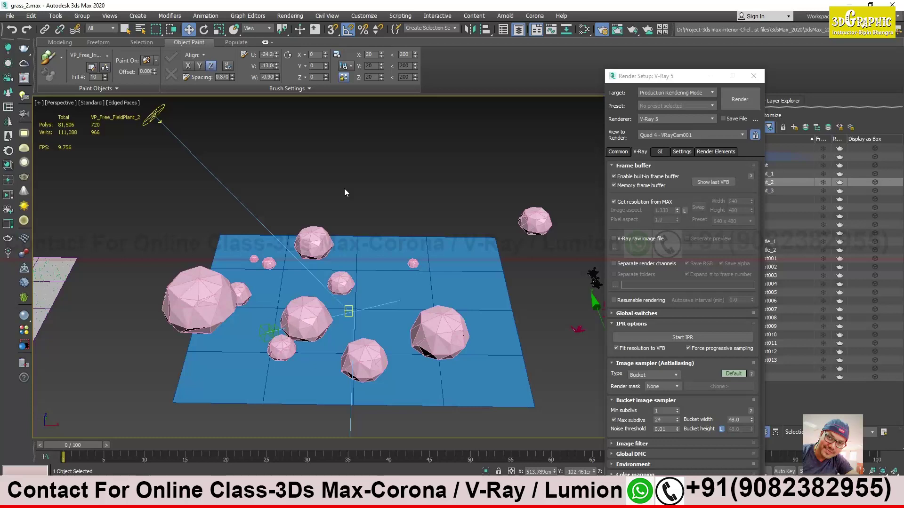
{"action": "left_click", "coordinate": [753, 76]}
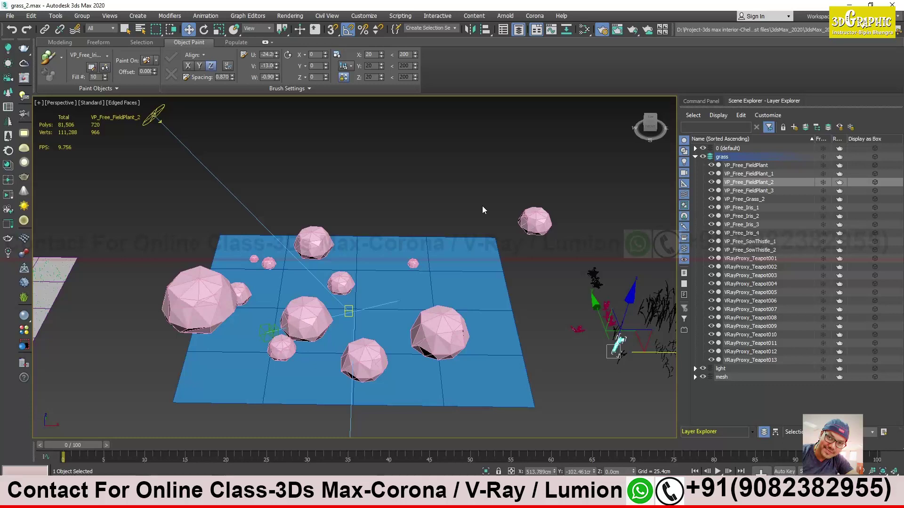
{"action": "scroll", "coordinate": [494, 303], "scroll_direction": "up", "scroll_amount": 5}
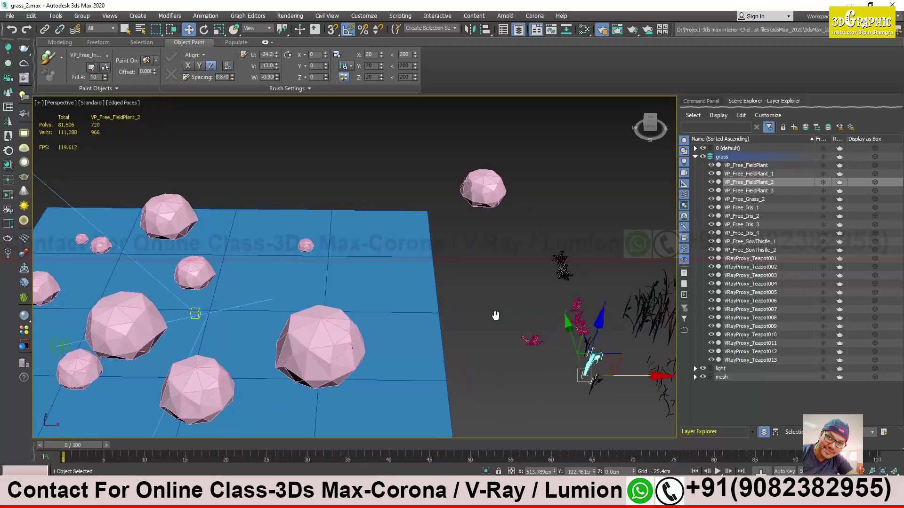
{"action": "middle_click_drag", "start_coordinate": [495, 315], "coordinate": [442, 315]}
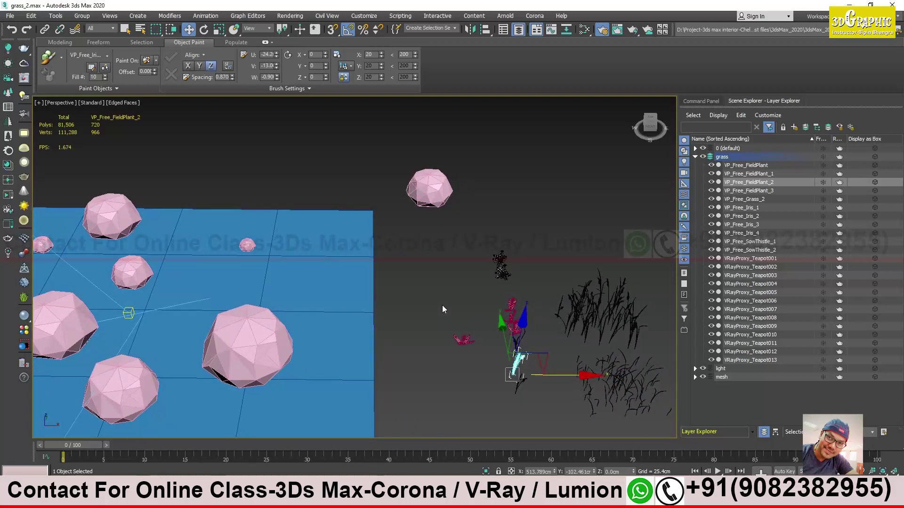